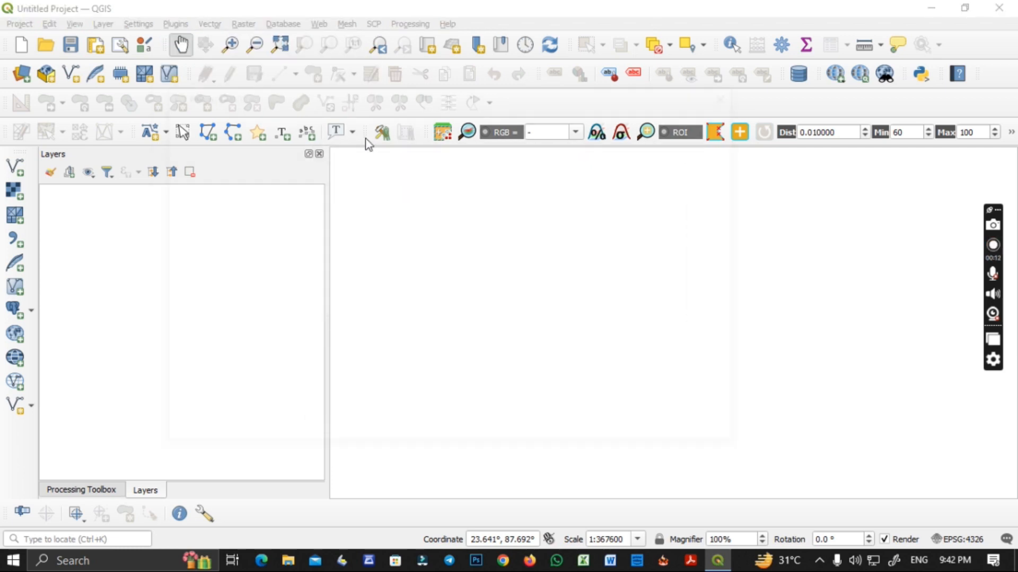
Search all available plugins for QMS to check QuickMapServices, and close the plugin manager
left_click(212, 144)
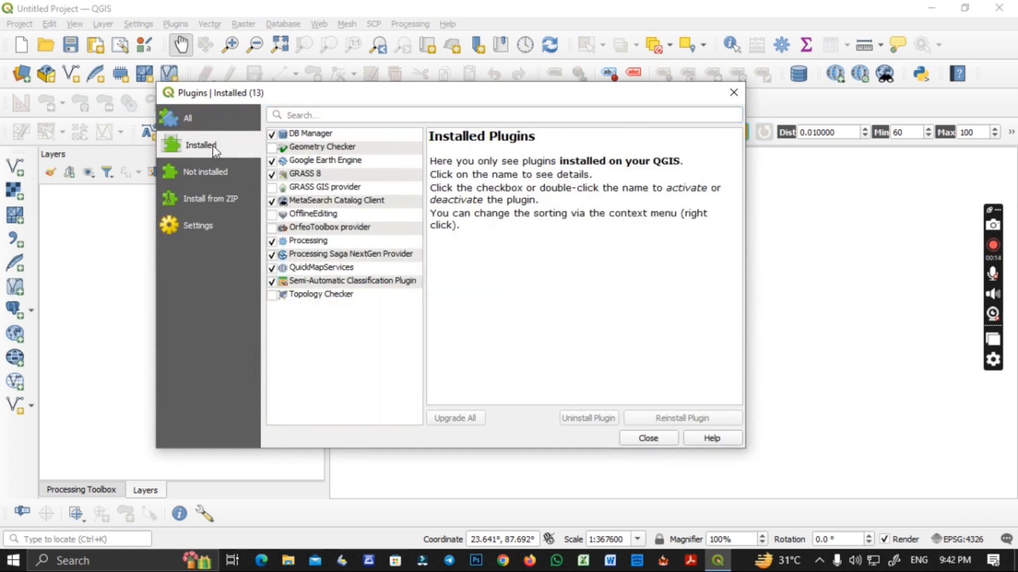
left_click(236, 117)
left_click(314, 114)
type("QMS")
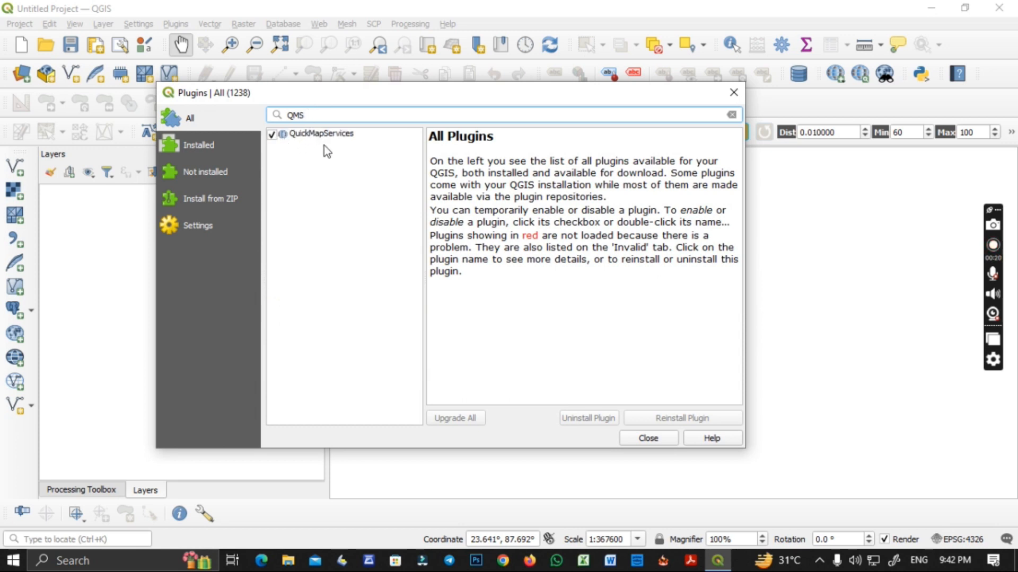
left_click(649, 439)
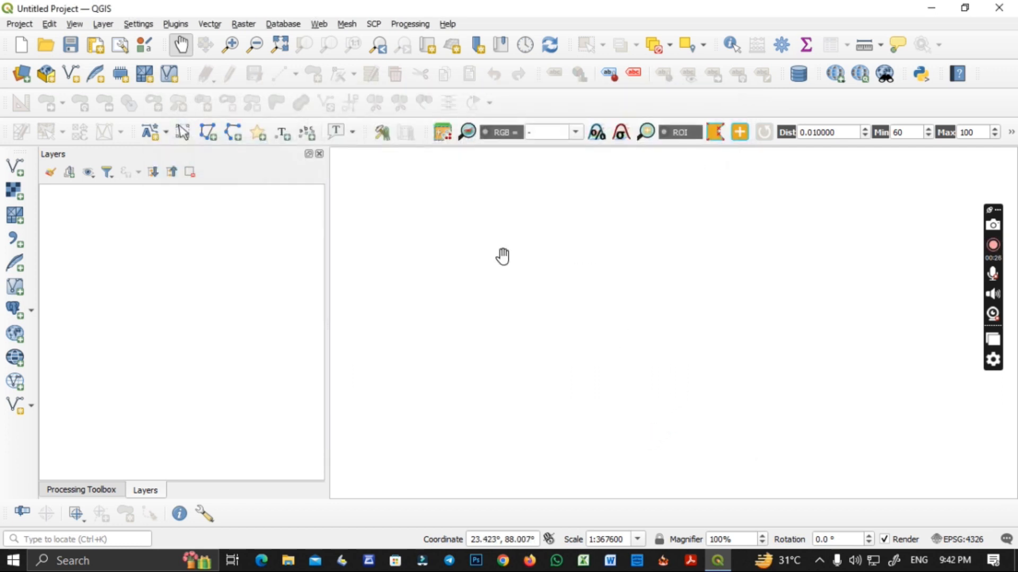
Open the QuickMapServices search and look up basemap services matching GOOGLE
left_click(320, 24)
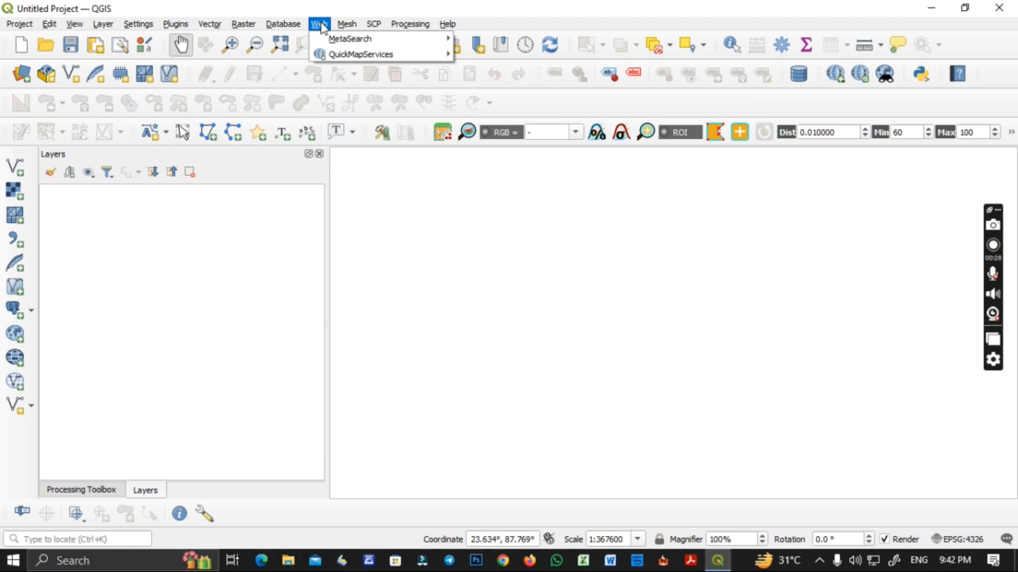
mouse_move(386, 55)
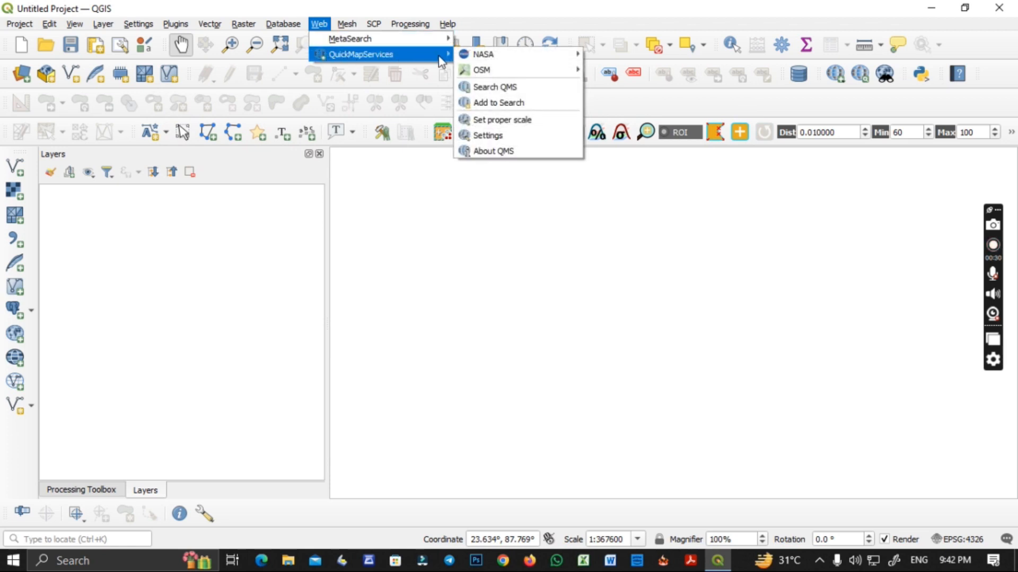
left_click(493, 91)
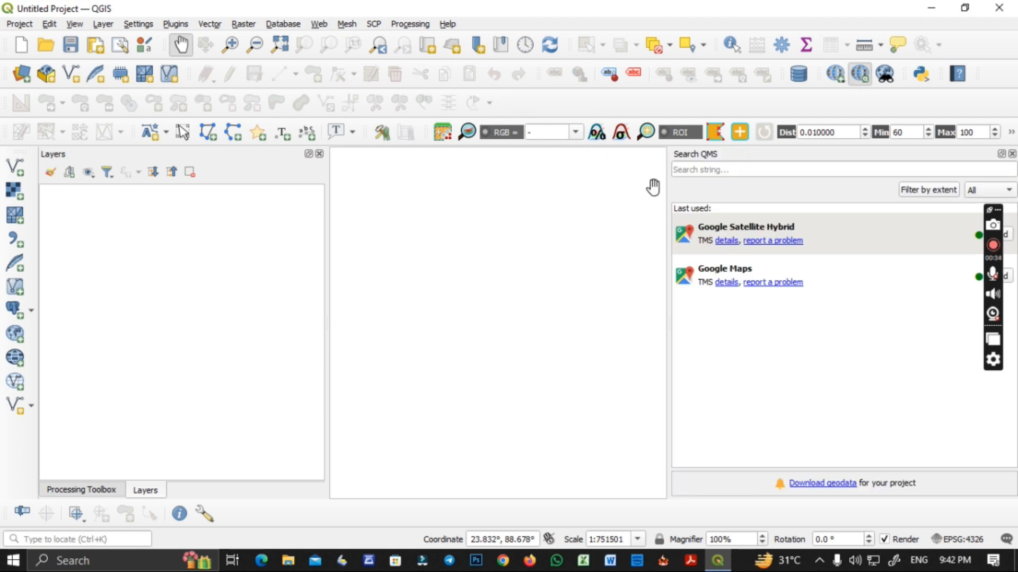
left_click(717, 173)
type("GOOGLE")
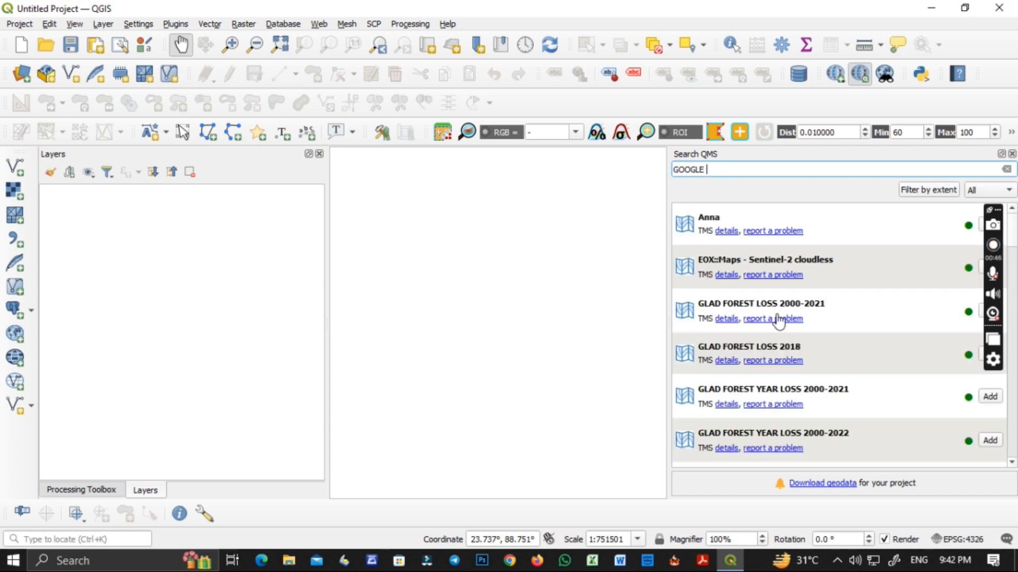
Examine the Google basemap services in the QMS search results
scroll(807, 415, "down", 4)
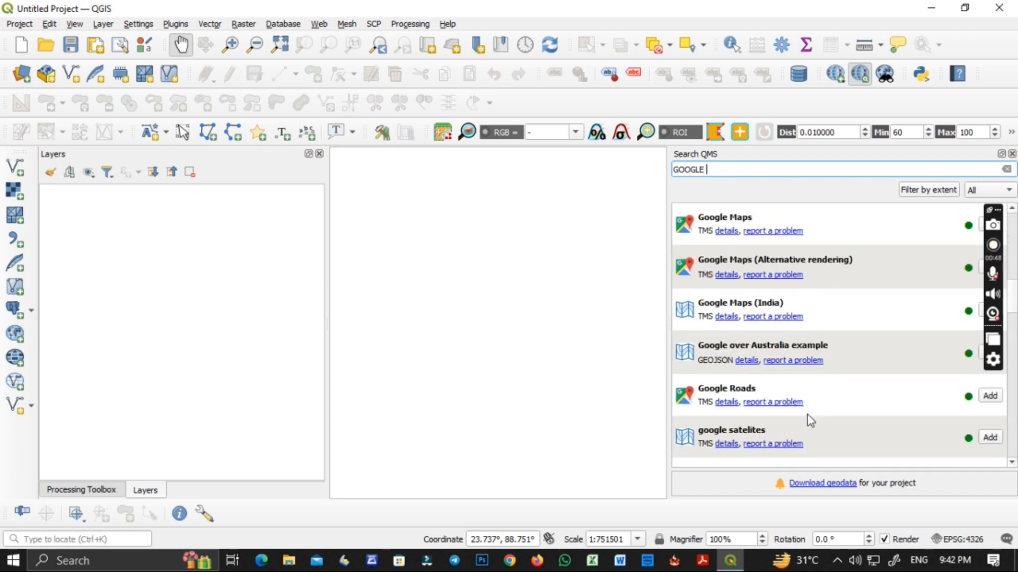
scroll(825, 339, "up", 2)
scroll(824, 382, "down", 2)
scroll(869, 435, "down", 3)
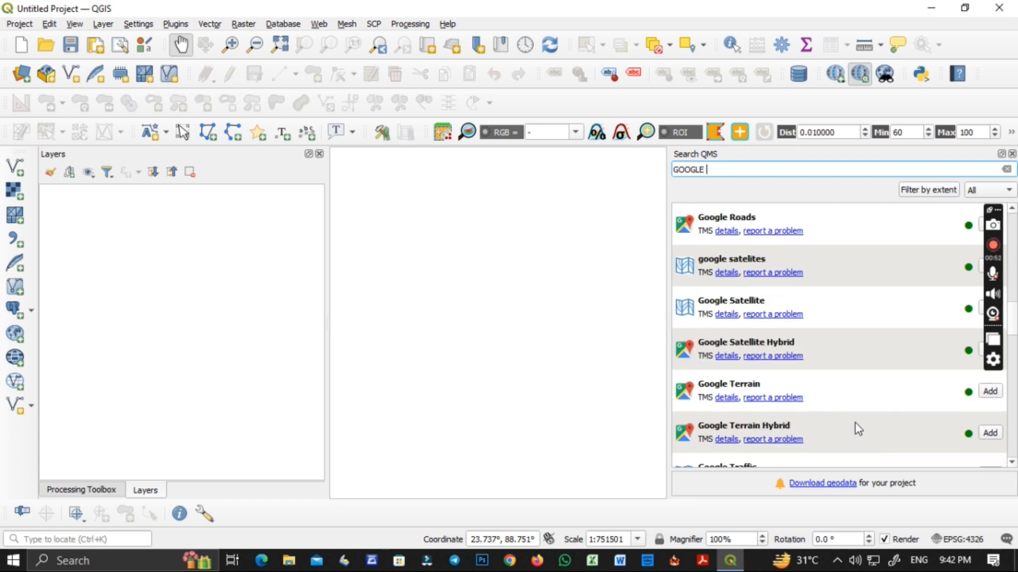
scroll(833, 435, "down", 3)
scroll(829, 414, "up", 3)
scroll(829, 414, "down", 3)
scroll(866, 411, "up", 3)
scroll(952, 389, "down", 3)
scroll(953, 406, "up", 6)
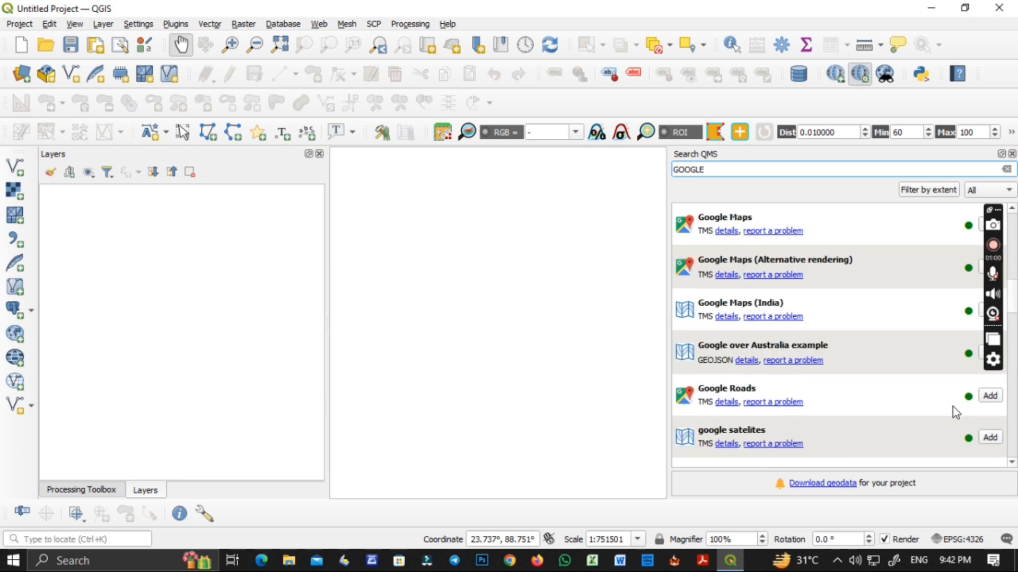
Add the Google Satellite Hybrid basemap to the project and close the QMS search
scroll(894, 415, "down", 3)
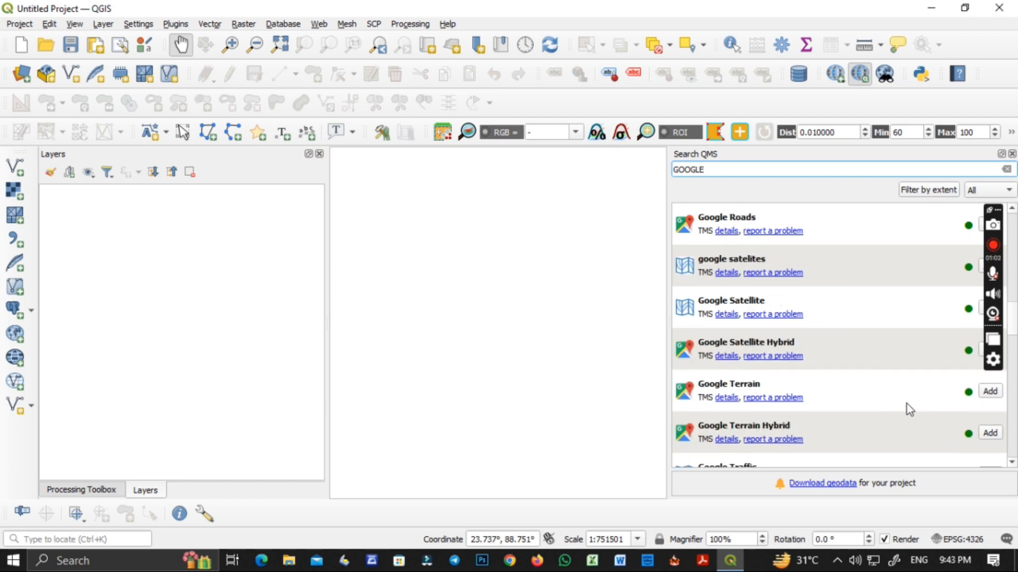
left_click(981, 349)
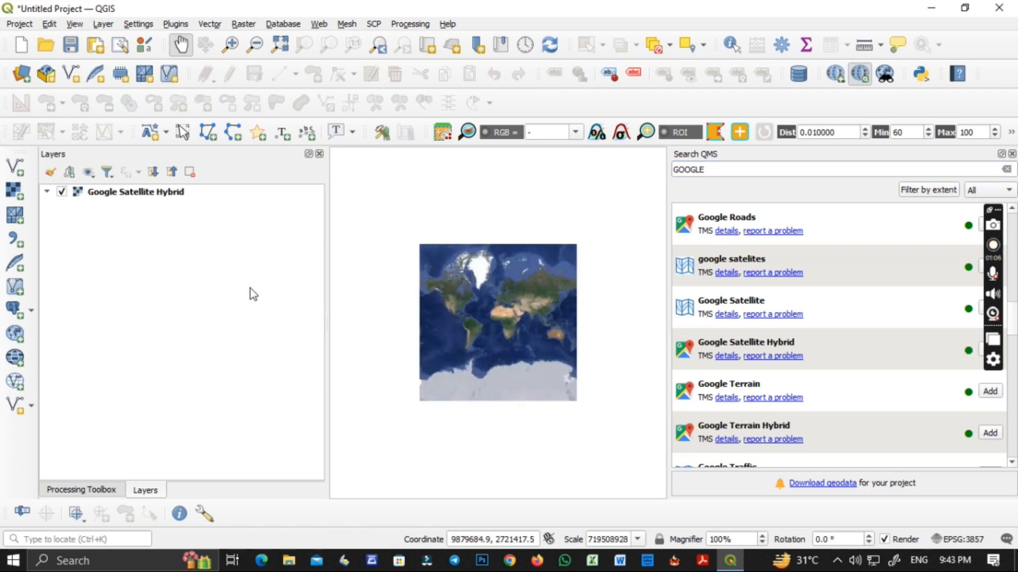
left_click(1012, 153)
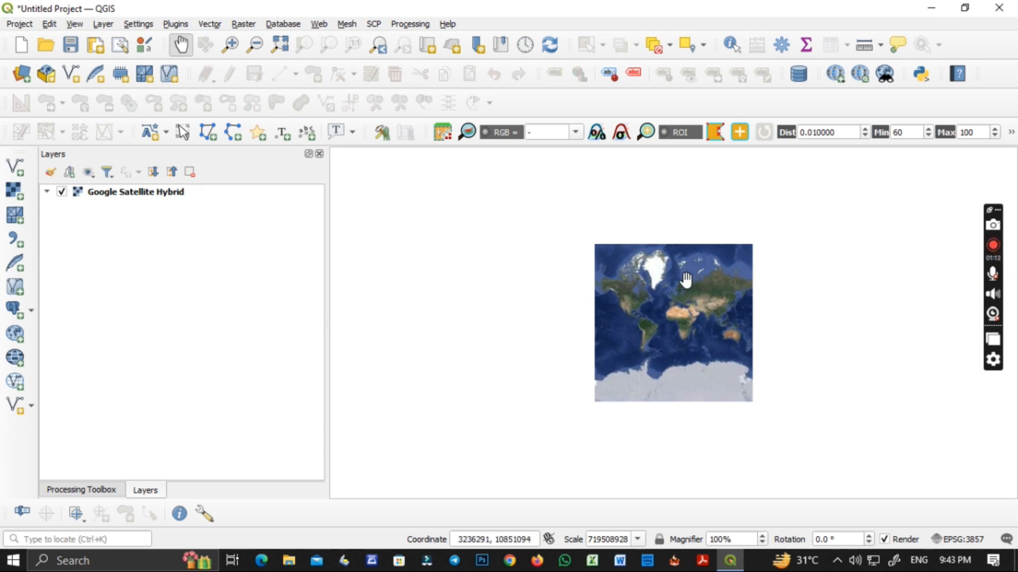
Add the shapefile CLIP KALNA.shp from the QGIS project folder on drive G: as a vector layer
scroll(684, 277, "up", 2)
left_click_drag(767, 412, 693, 356)
scroll(723, 376, "up", 2)
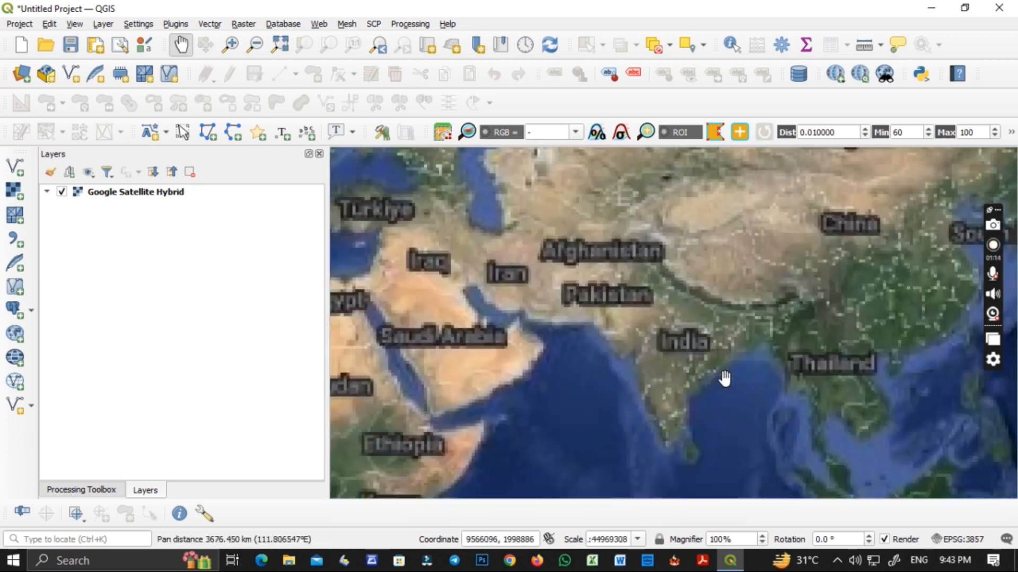
left_click(22, 76)
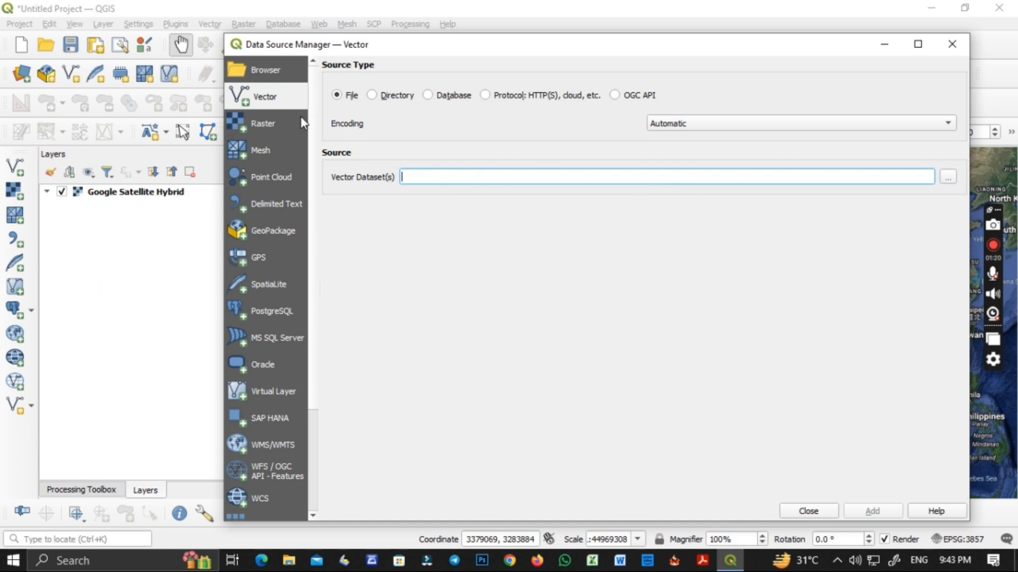
left_click(948, 178)
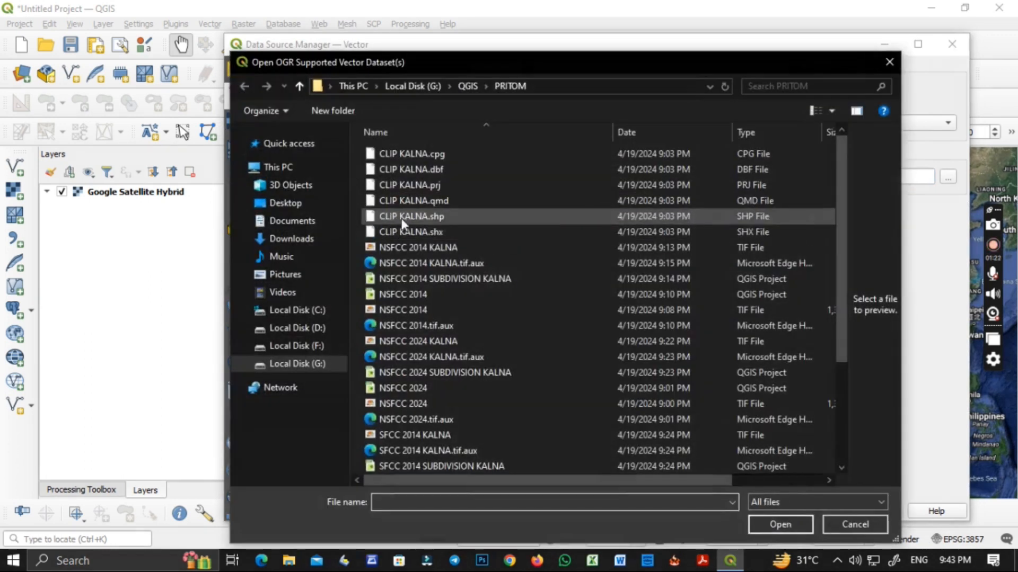
left_click(424, 215)
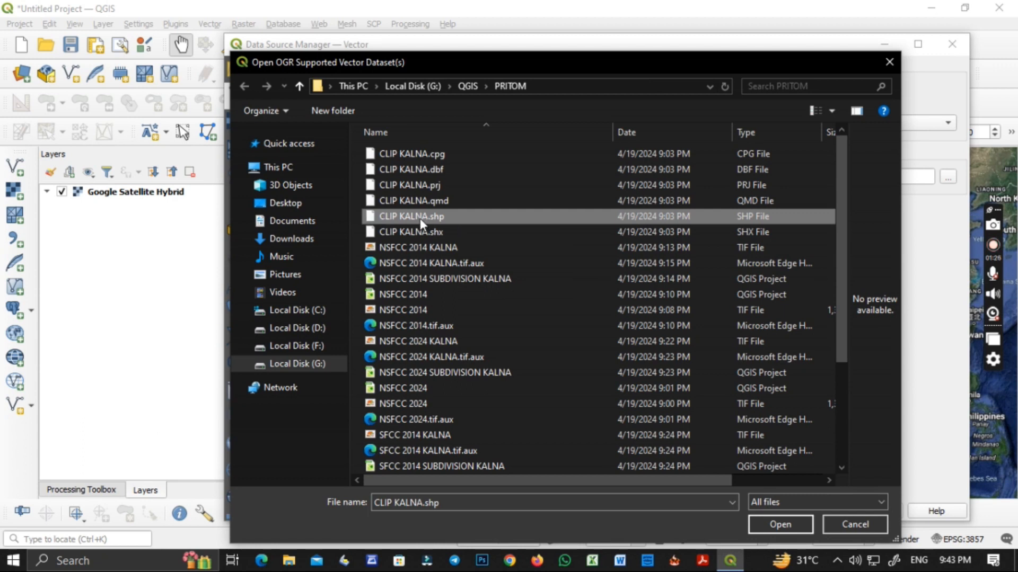
left_click(412, 87)
double_click(392, 173)
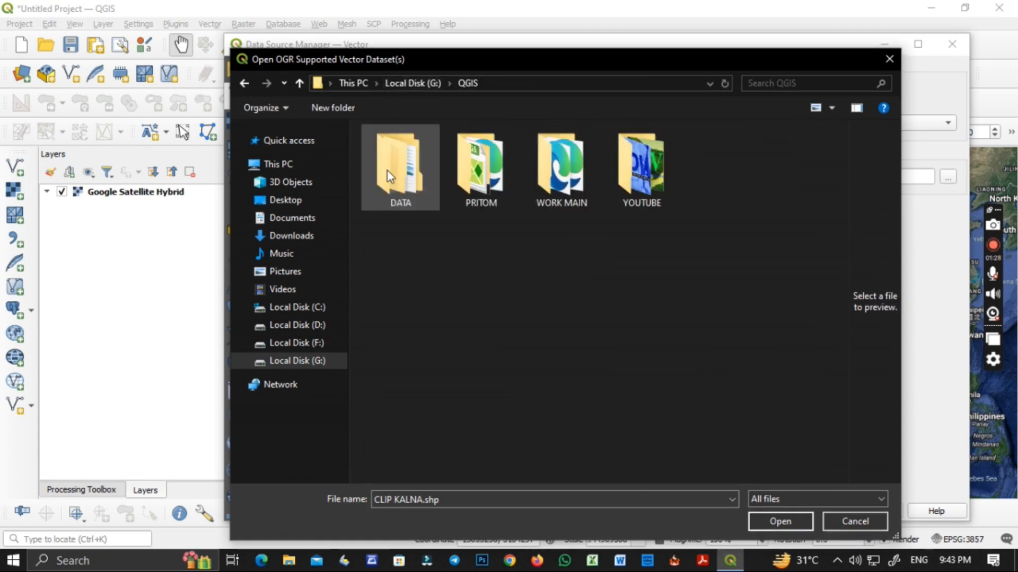
double_click(492, 182)
left_click(492, 183)
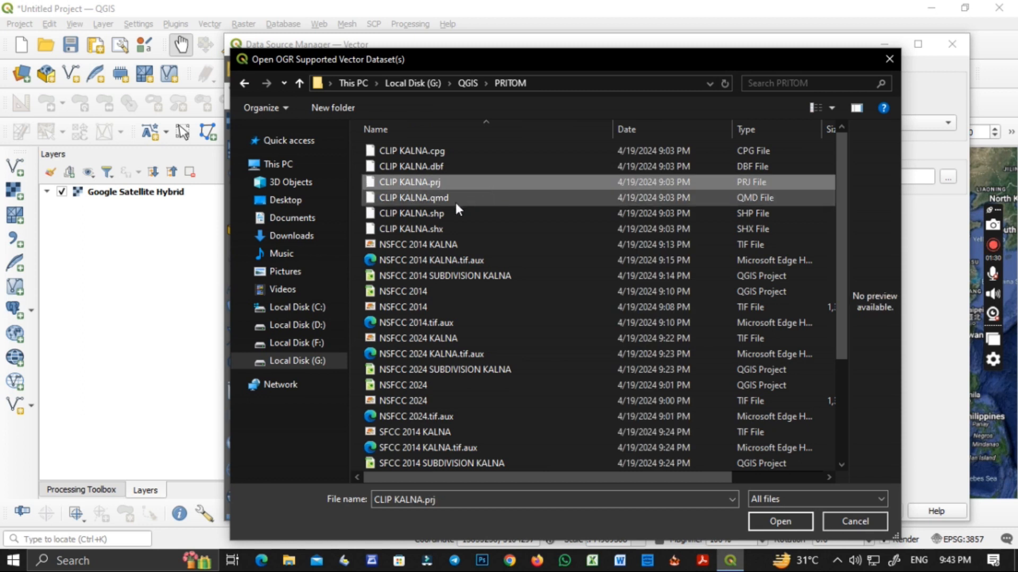
left_click(440, 215)
left_click(771, 522)
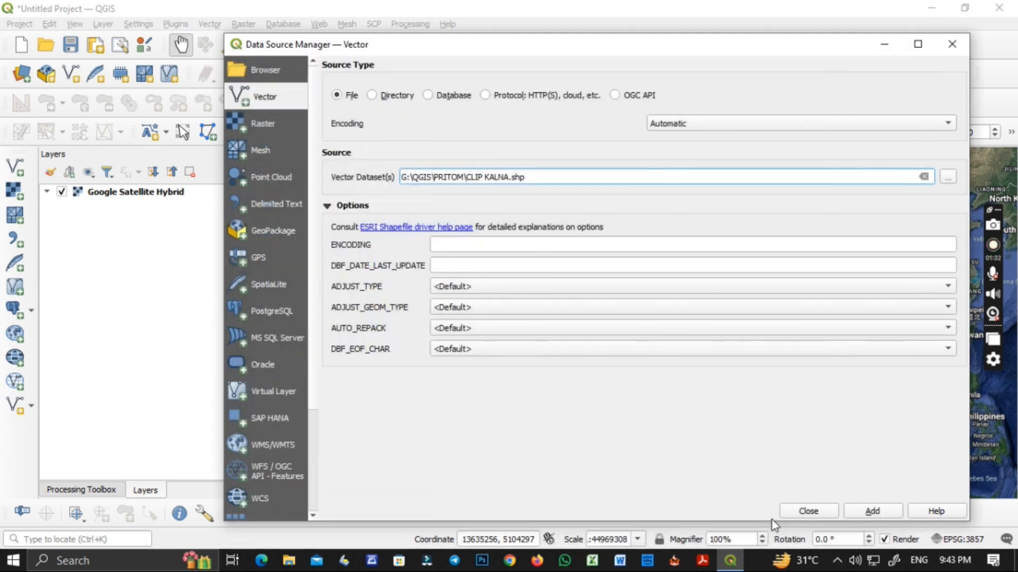
left_click(870, 514)
left_click(818, 511)
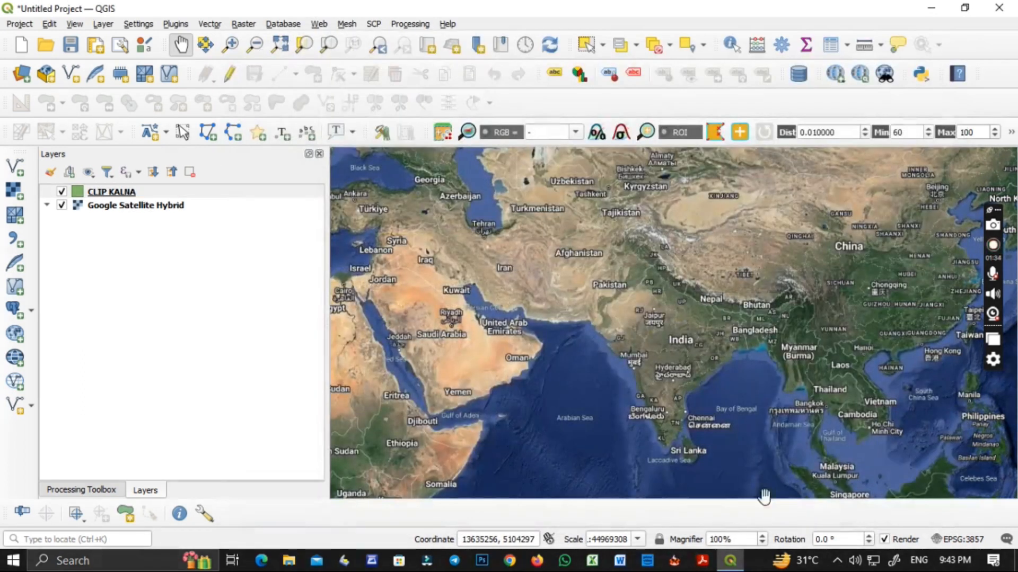
Set the fill style of the CLIP KALNA polygon's Simple Fill symbol to No Brush
scroll(710, 331, "up", 1)
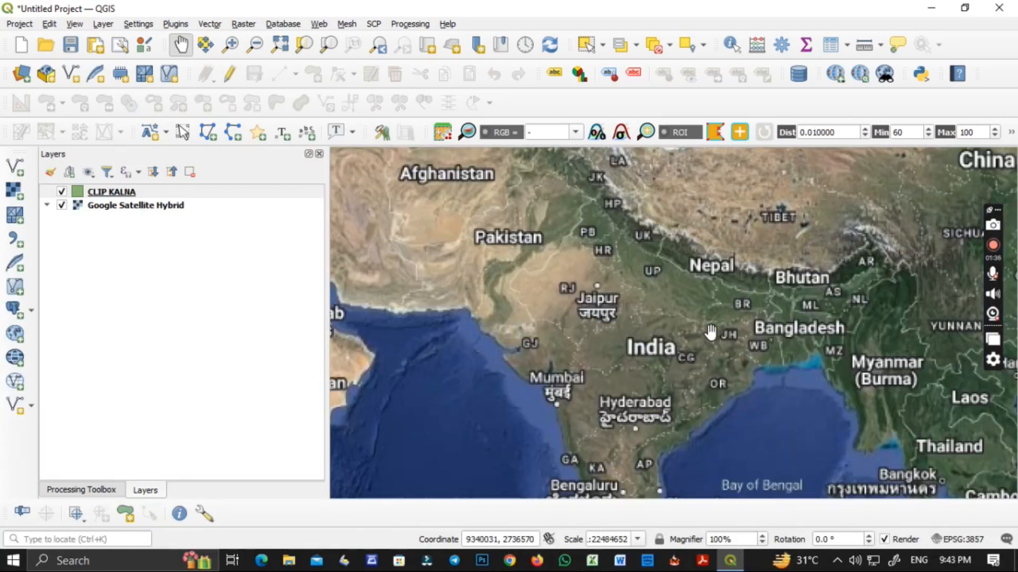
scroll(744, 375, "up", 2)
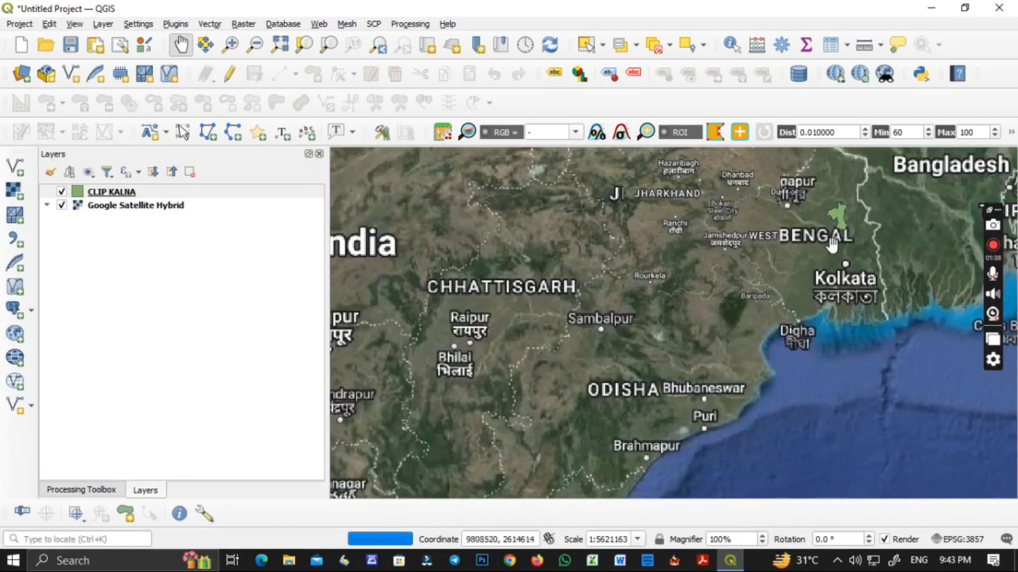
left_click_drag(734, 363, 550, 432)
scroll(651, 280, "up", 2)
scroll(616, 288, "up", 2)
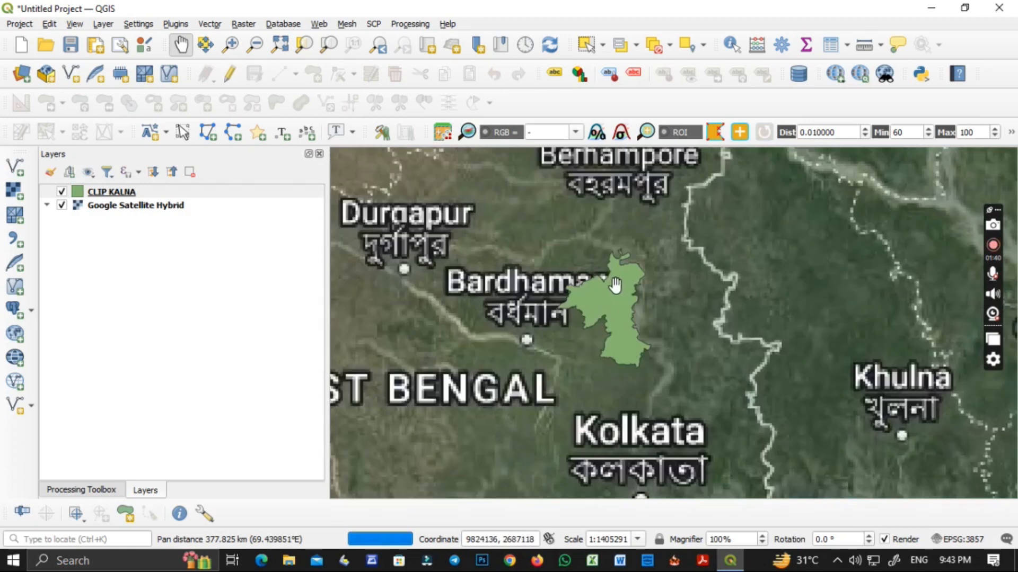
scroll(585, 314, "down", 1)
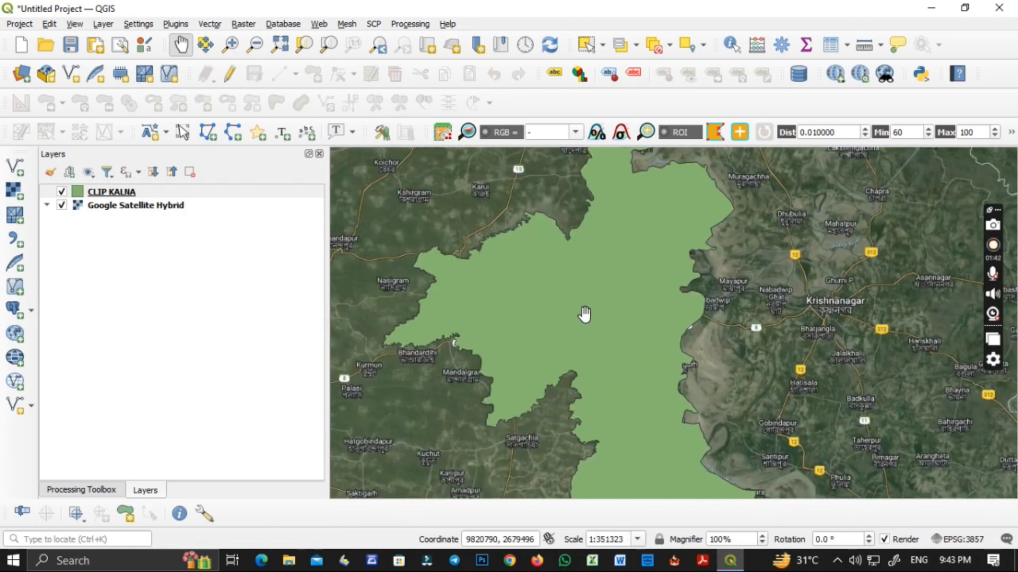
right_click(132, 192)
left_click(204, 505)
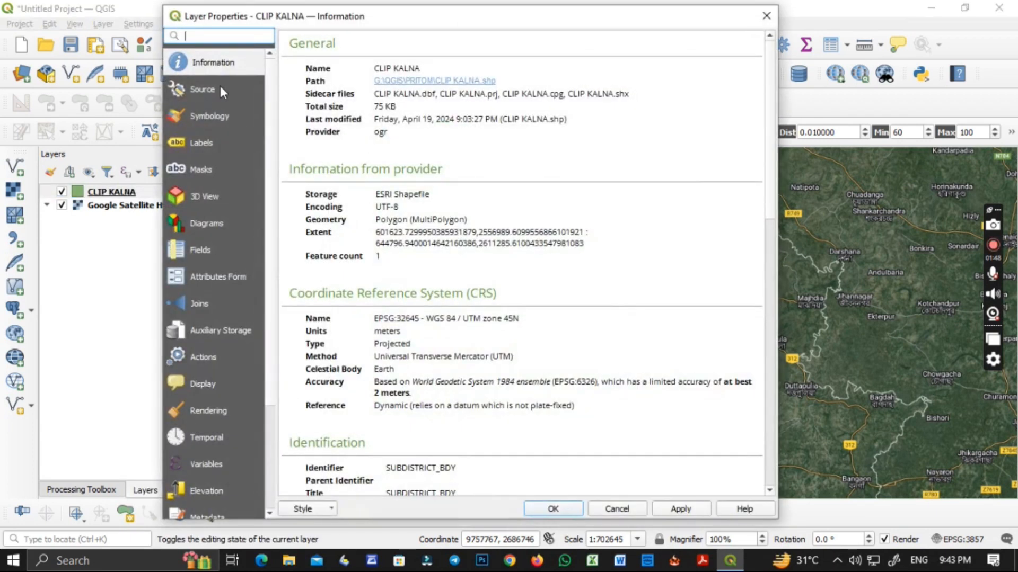
left_click(213, 115)
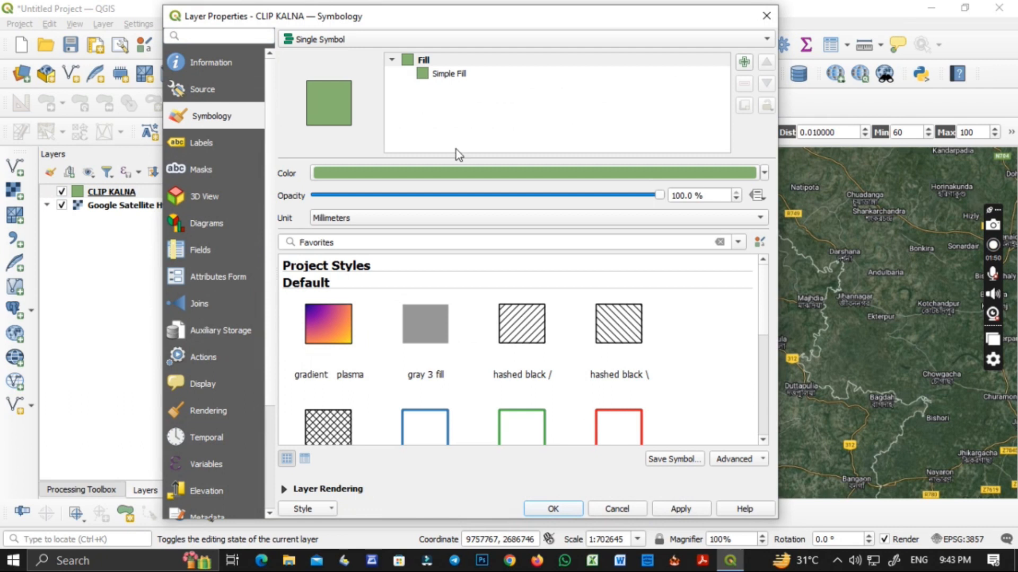
left_click(473, 80)
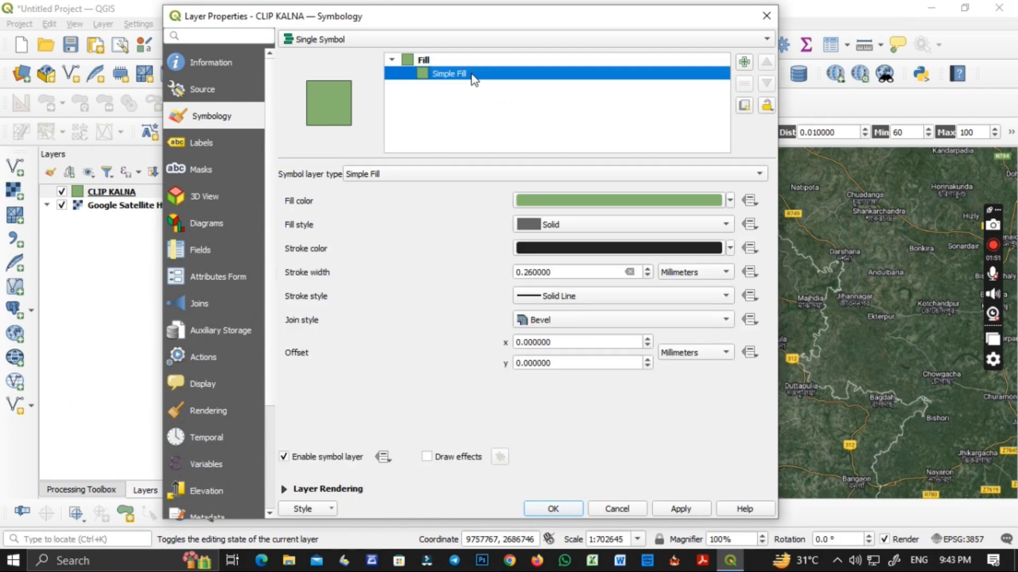
left_click(562, 226)
left_click(561, 239)
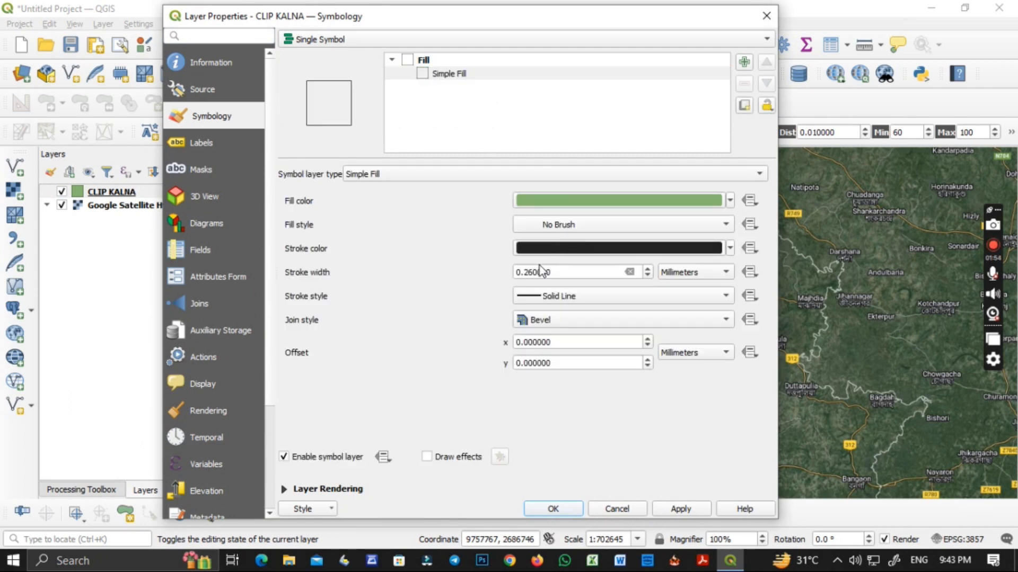
Set the CLIP KALNA outline's stroke width to 0.46 mm and apply the layer styling
left_click(648, 270)
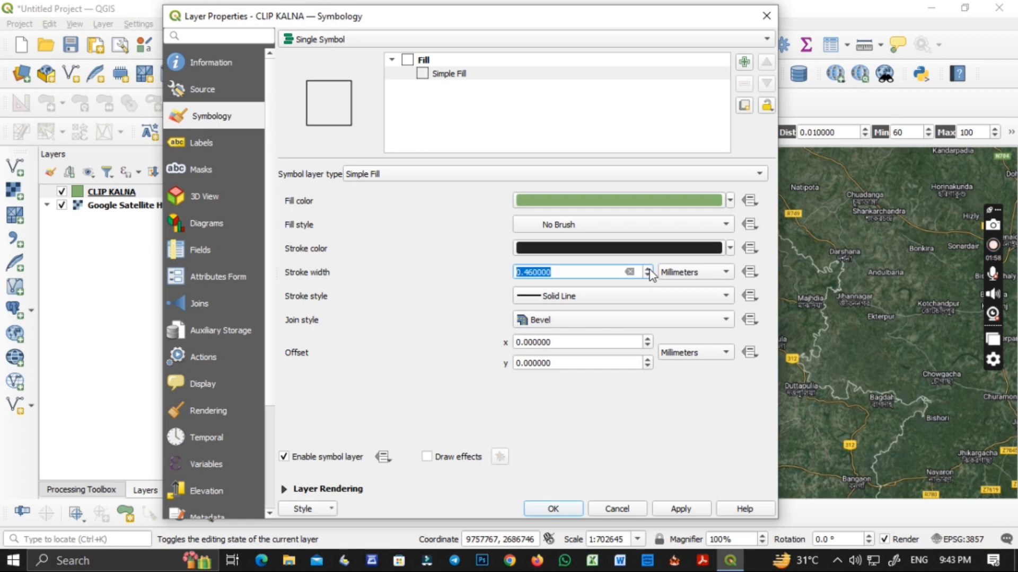
left_click(675, 510)
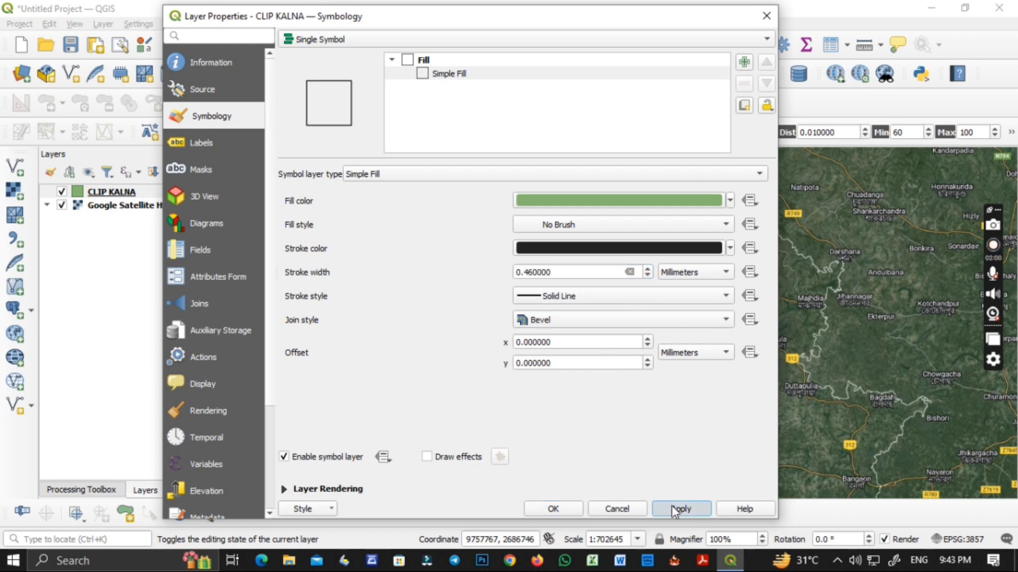
left_click(554, 509)
scroll(575, 349, "up", 1)
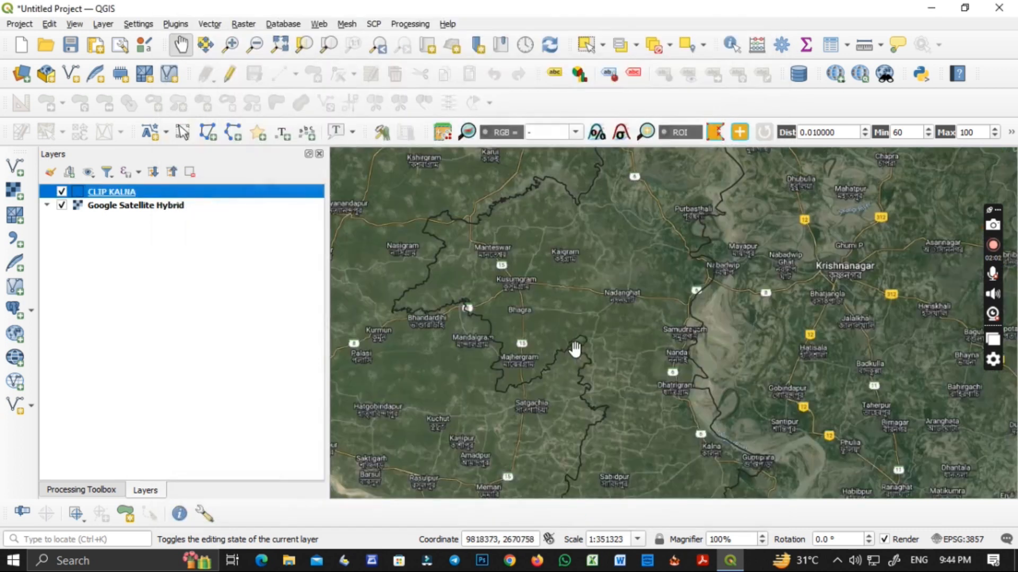
scroll(601, 348, "up", 1)
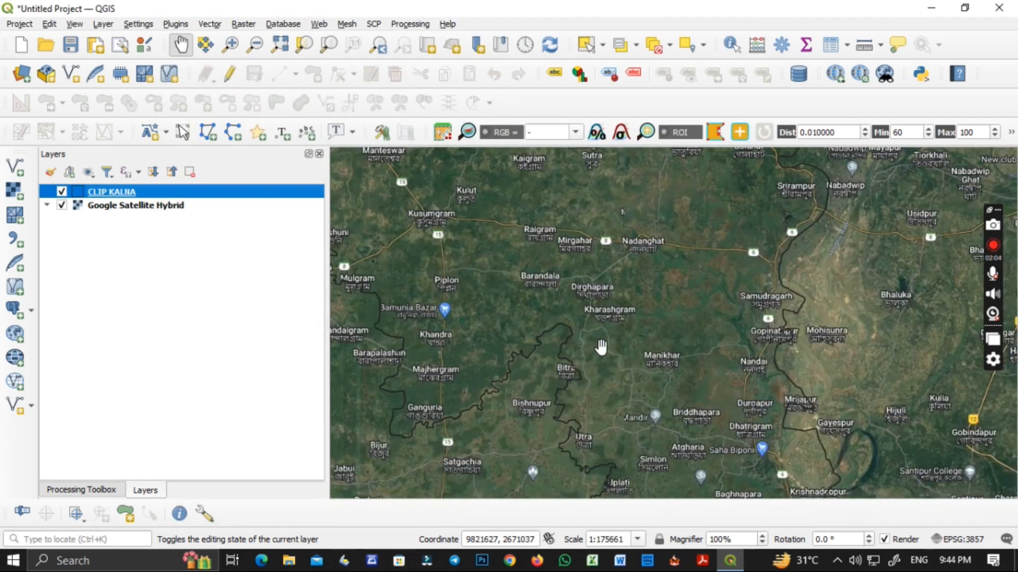
scroll(601, 348, "down", 1)
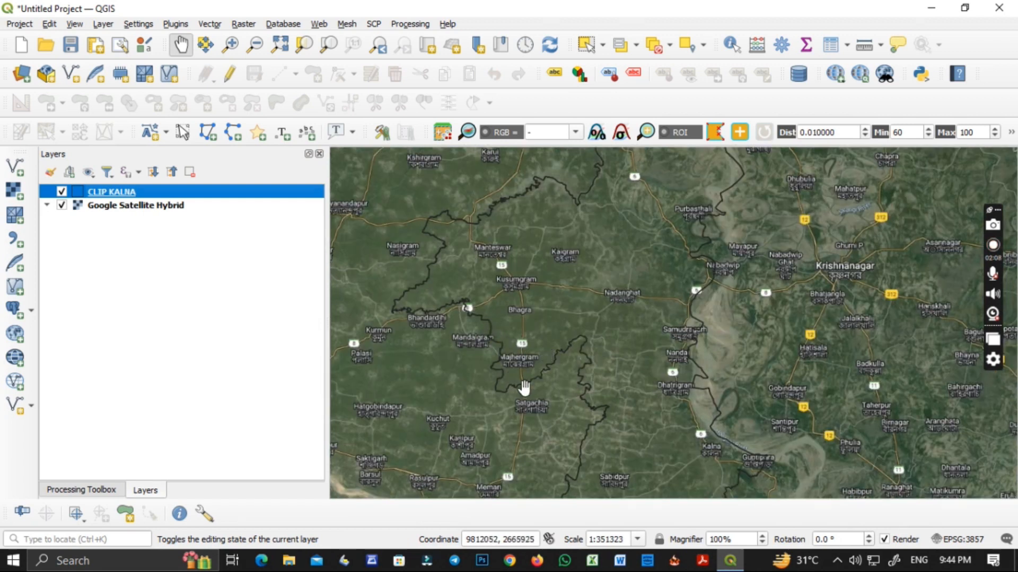
scroll(511, 351, "up", 1)
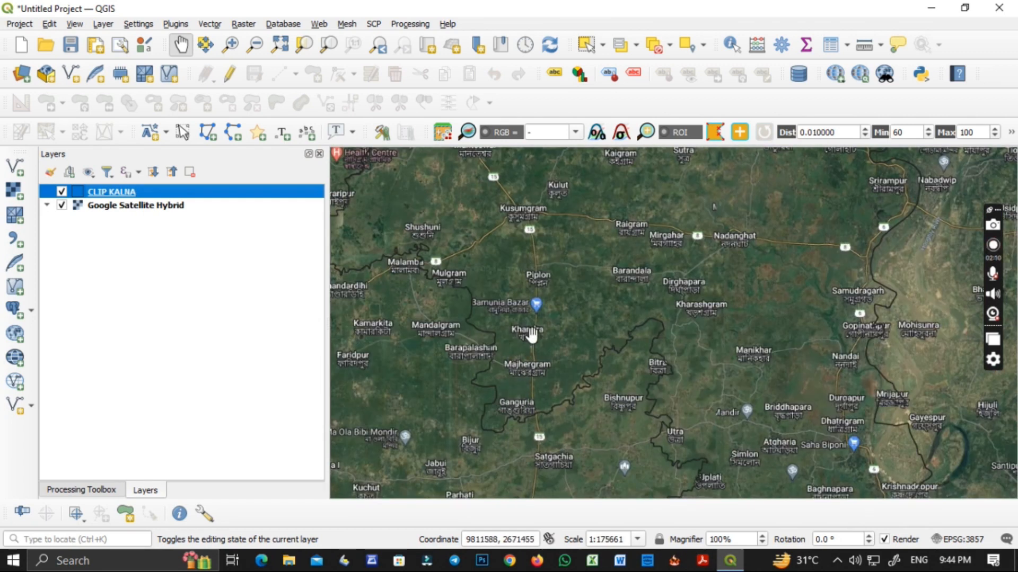
Hide the Google Satellite Hybrid basemap to view the full CLIP KALNA outline alone, and show the basemap again
scroll(531, 336, "up", 1)
scroll(655, 330, "down", 1)
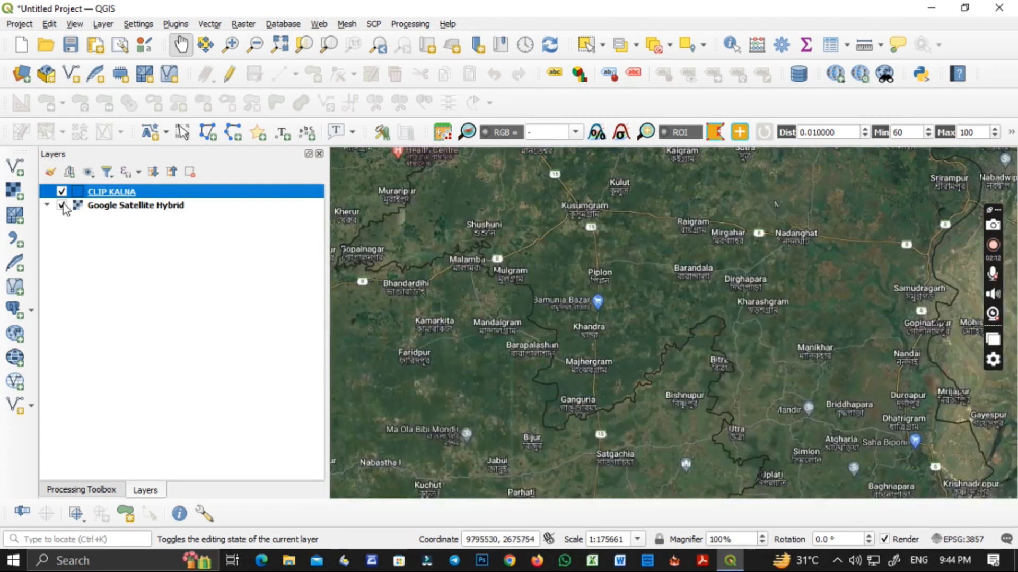
left_click(61, 205)
scroll(665, 297, "down", 1)
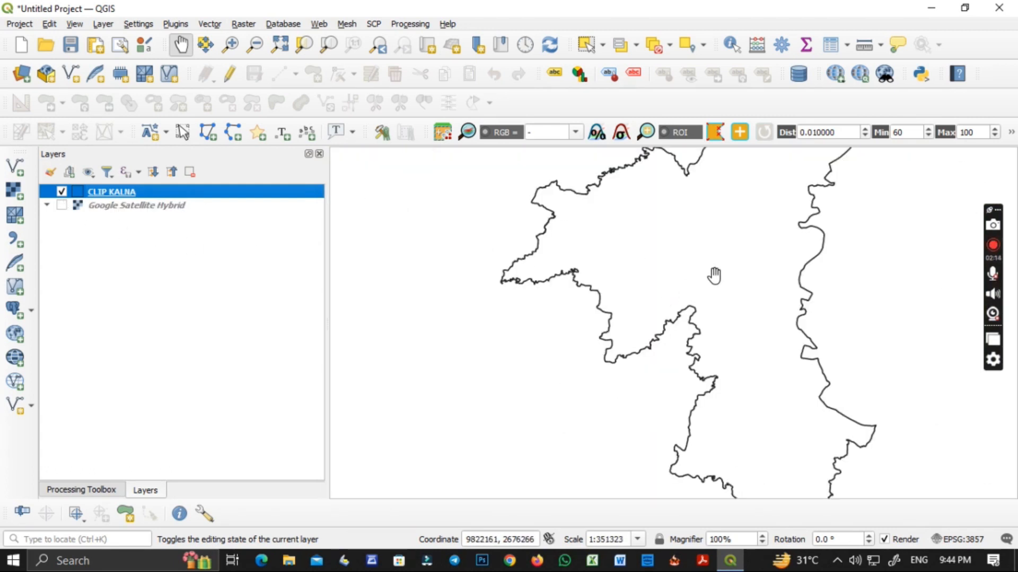
scroll(716, 271, "down", 1)
left_click(283, 46)
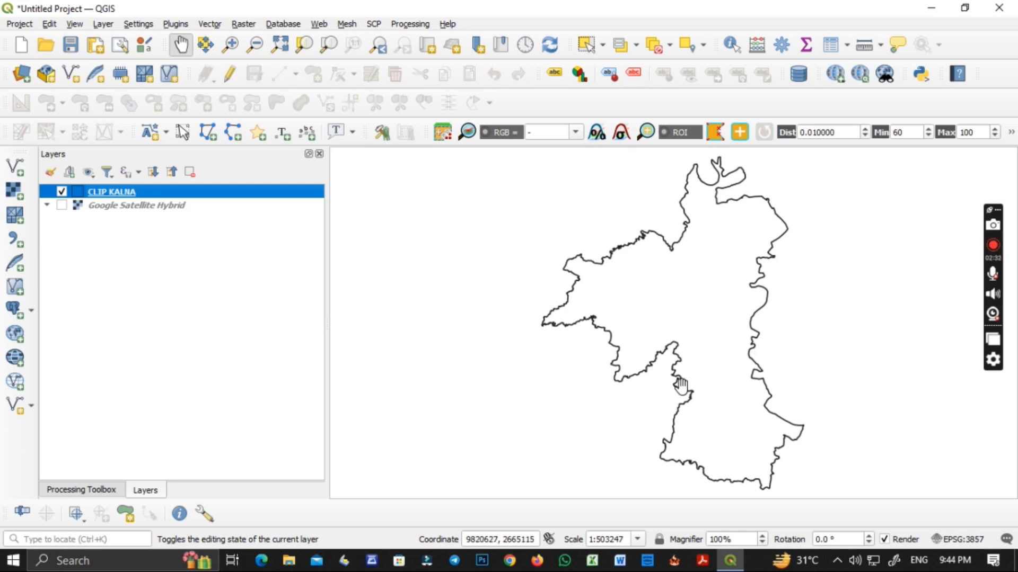
left_click(62, 205)
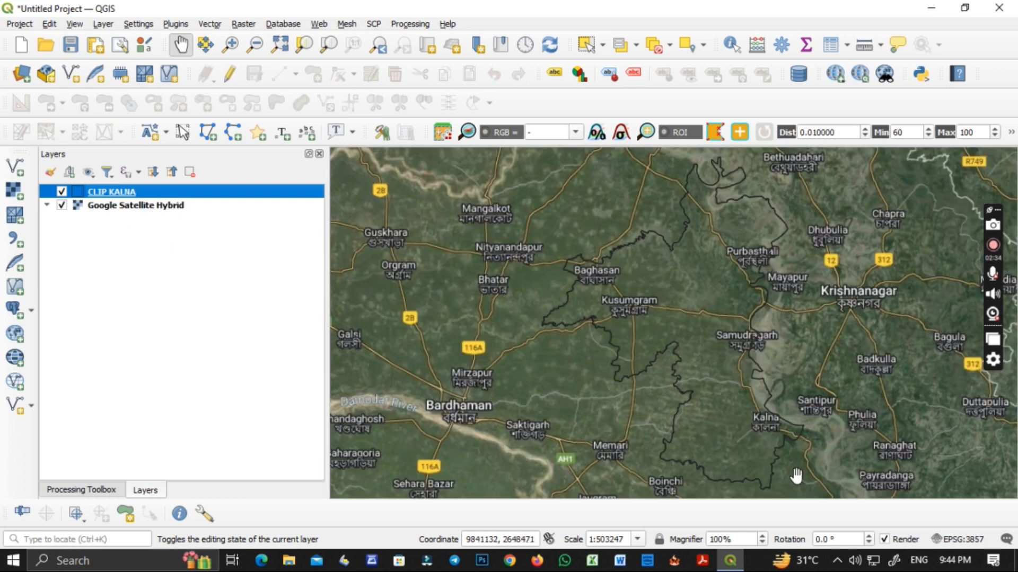
Examine the satellite imagery and place labels around Kusumgram inside the Kalna boundary at different zoom levels
scroll(653, 299, "up", 1)
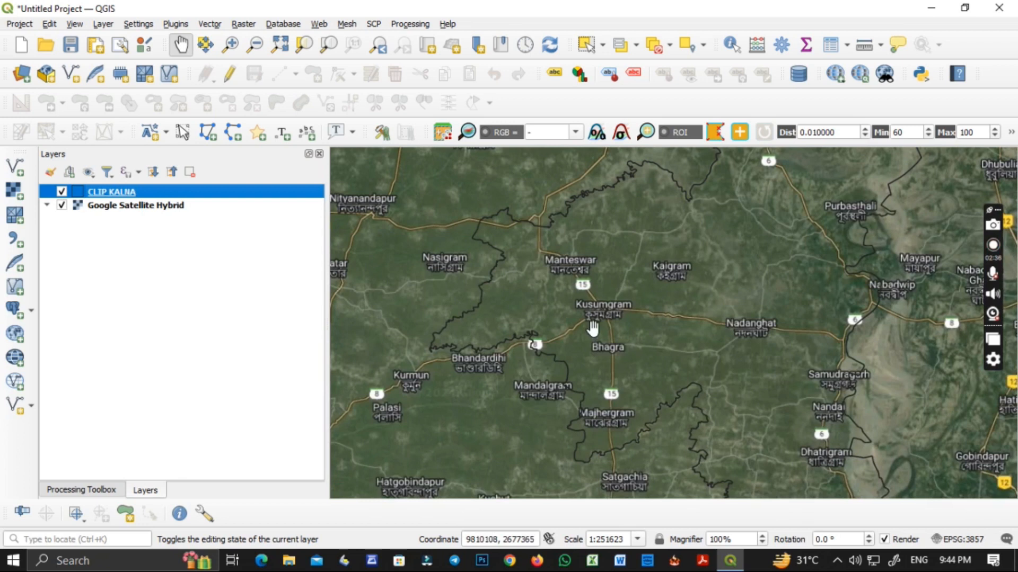
scroll(527, 341, "up", 1)
scroll(693, 256, "up", 1)
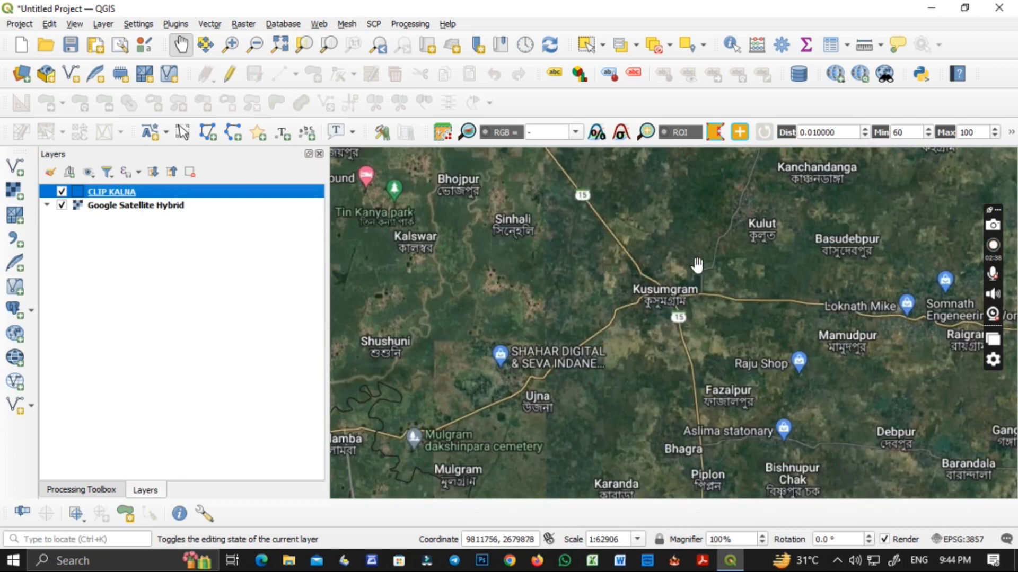
scroll(666, 295, "up", 1)
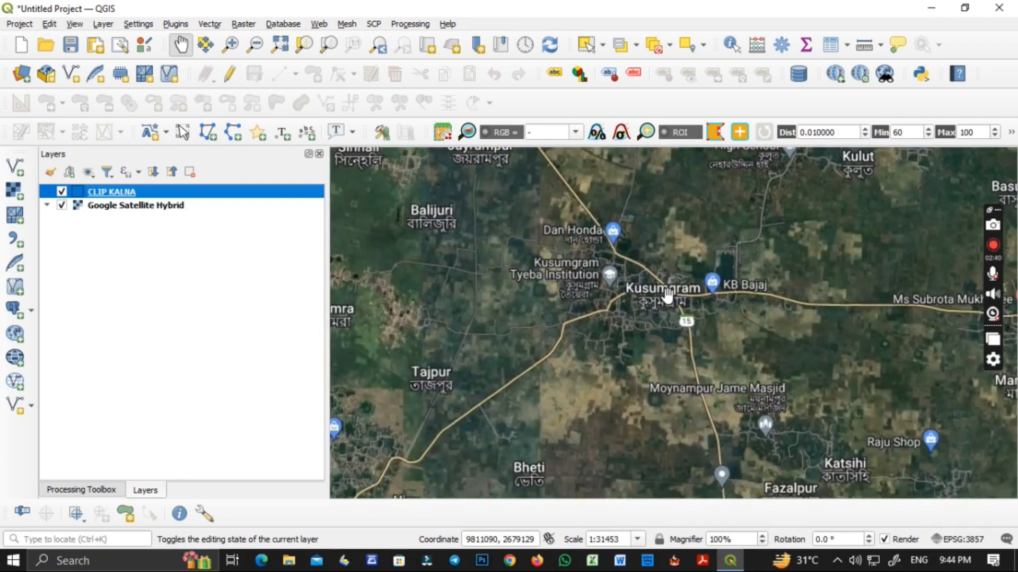
scroll(667, 295, "up", 1)
scroll(668, 302, "up", 1)
scroll(672, 310, "up", 1)
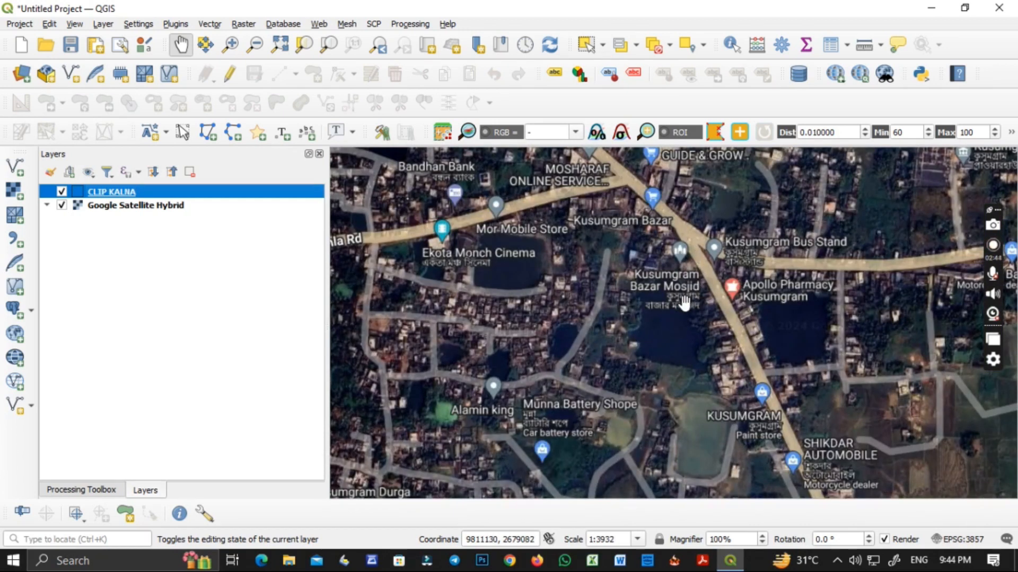
scroll(684, 303, "down", 1)
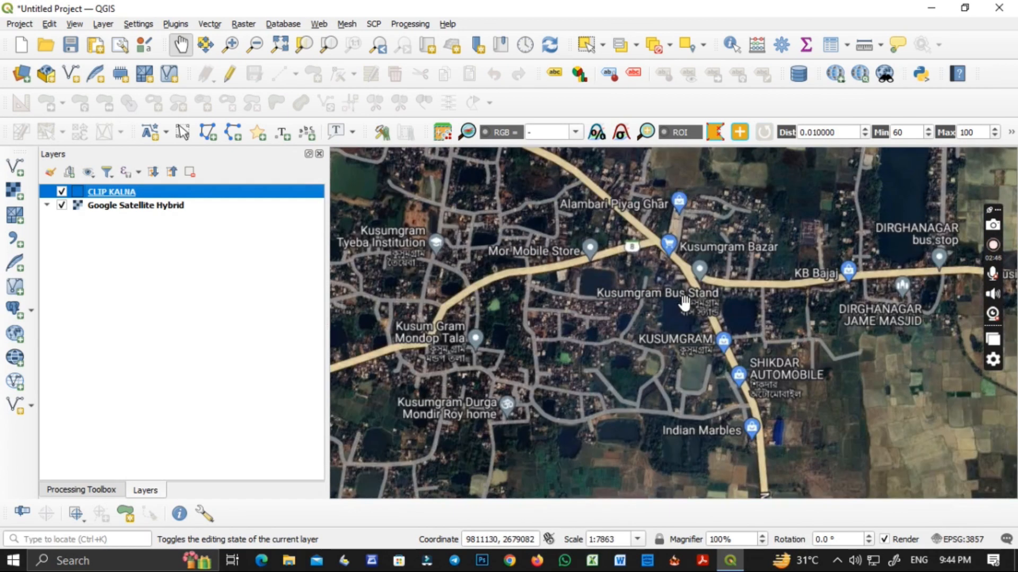
scroll(685, 303, "down", 1)
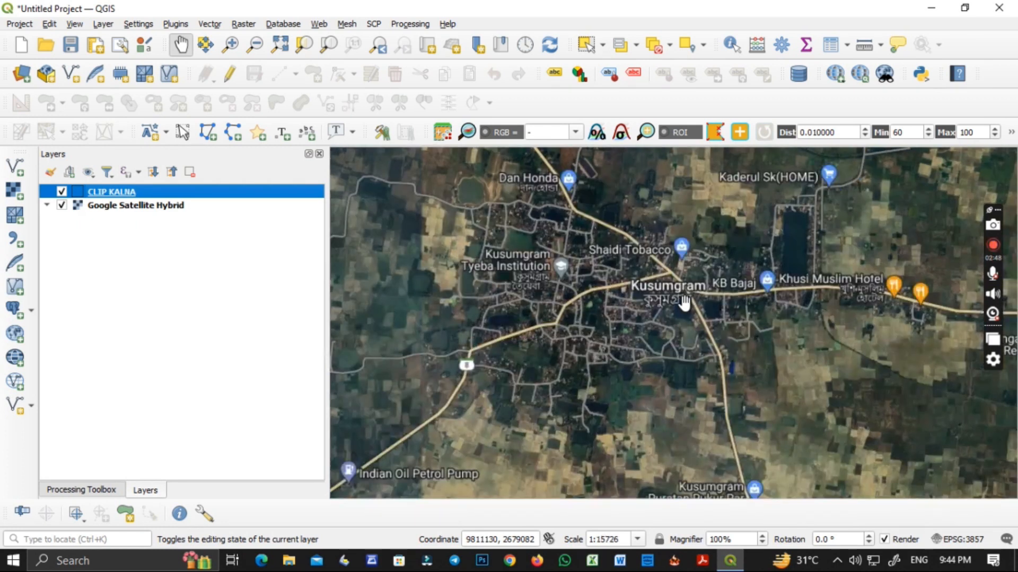
scroll(684, 303, "down", 1)
scroll(662, 324, "down", 1)
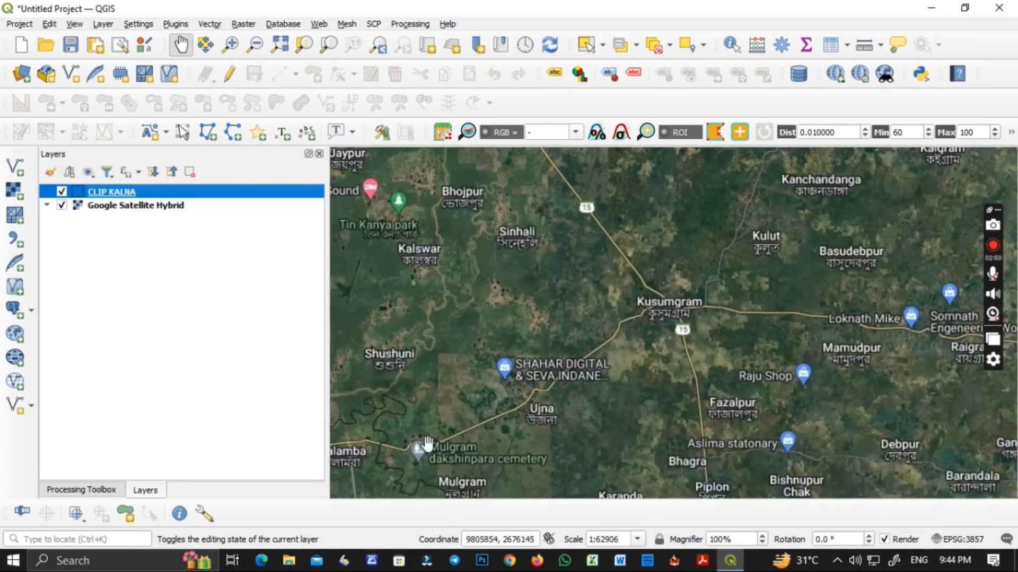
scroll(415, 449, "down", 1)
scroll(544, 390, "up", 3)
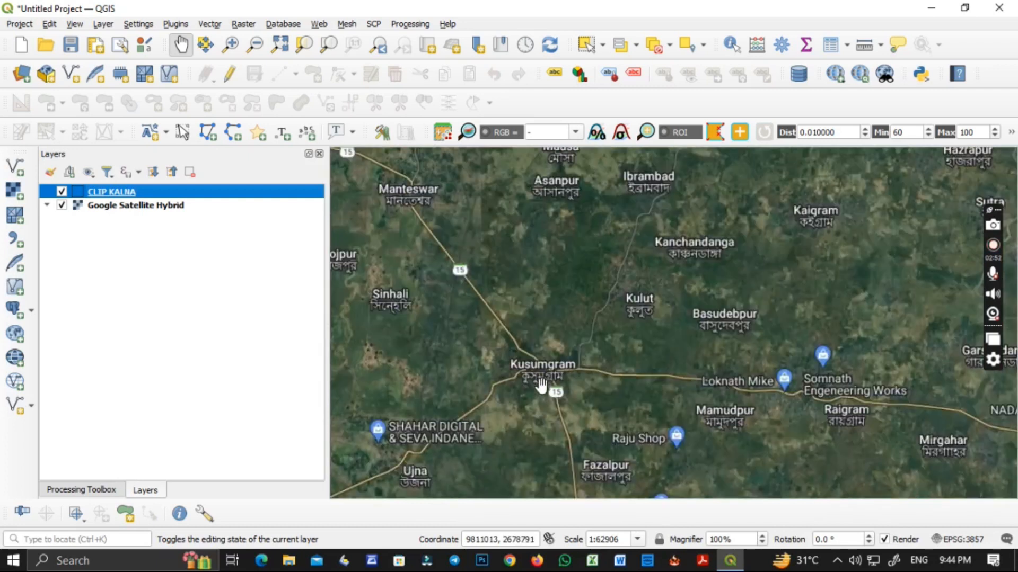
scroll(553, 316, "up", 1)
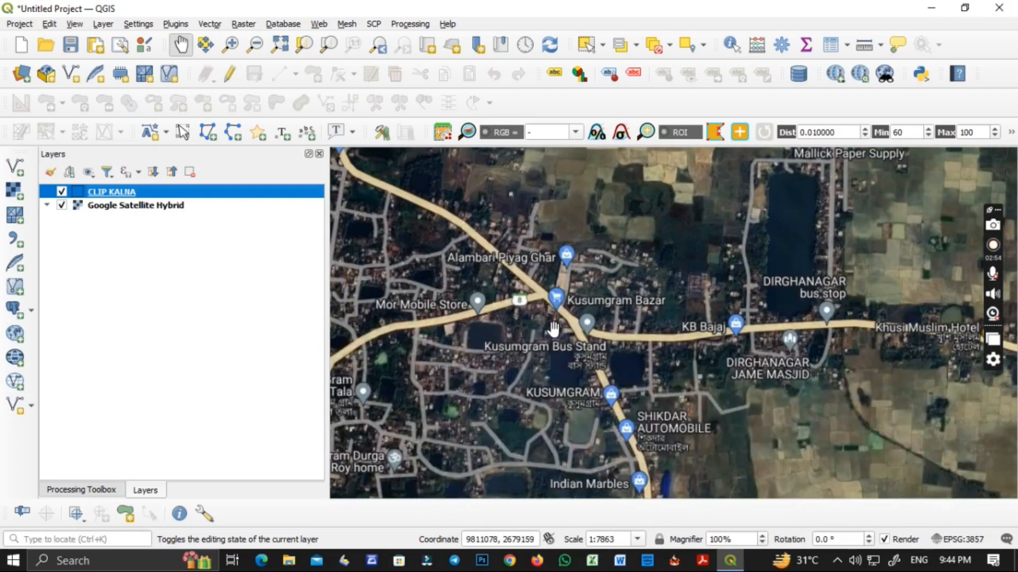
Start a new shapefile layer saved as KALNA IMPORTANT PLACES in the QGIS project folder on drive G:
left_click(71, 80)
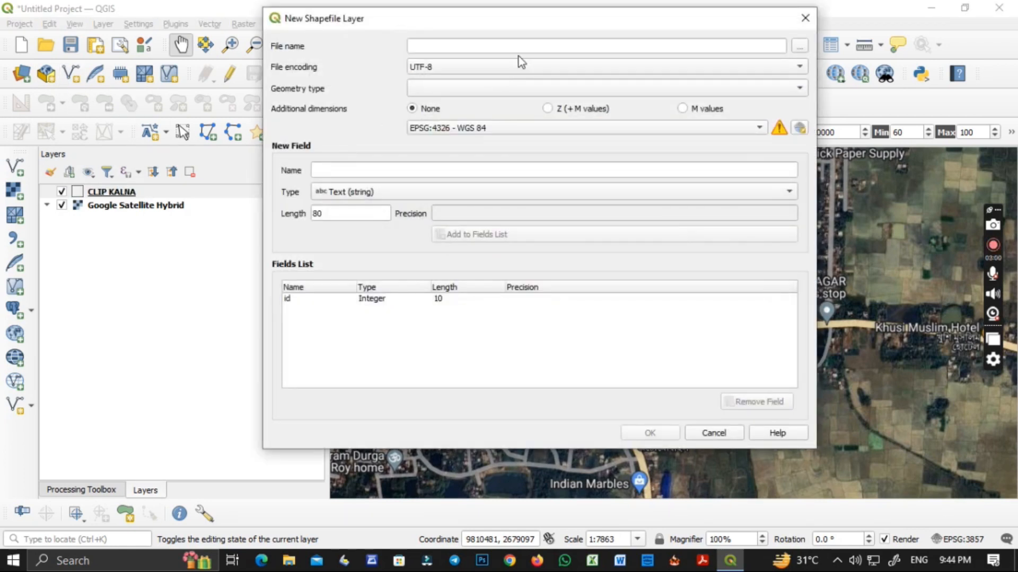
left_click(799, 47)
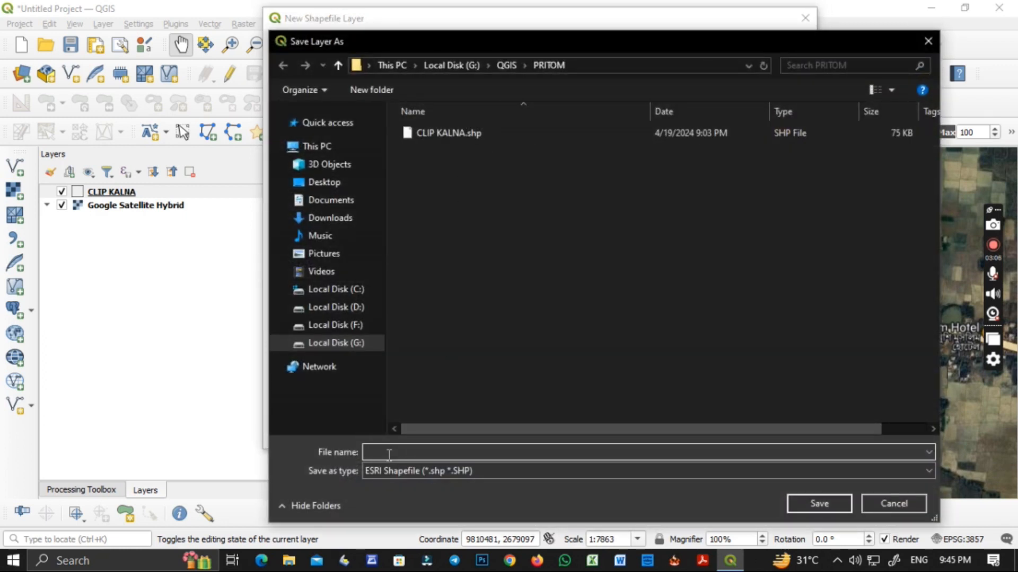
type("KALNA IMPORTANT PLACES")
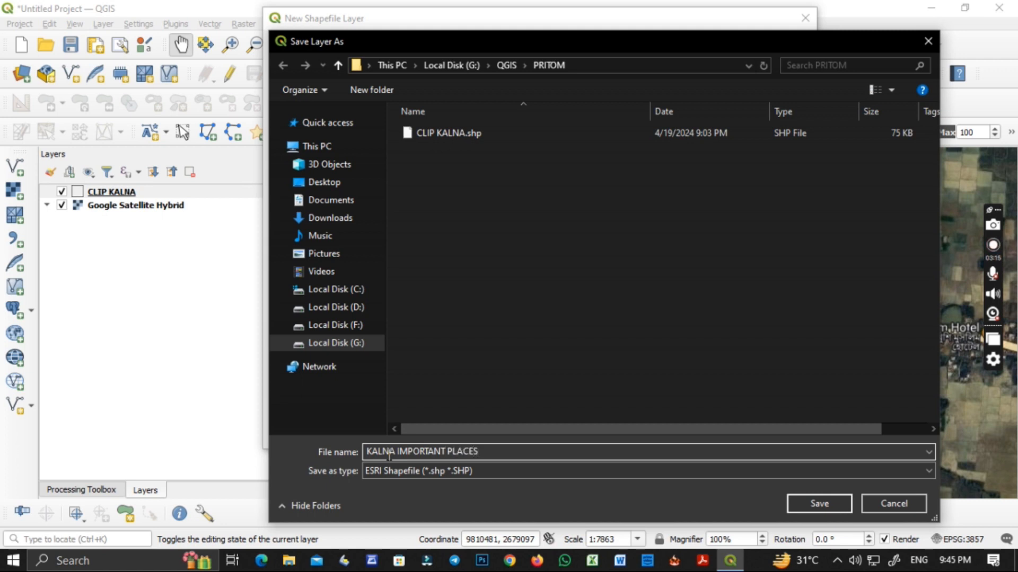
left_click(799, 502)
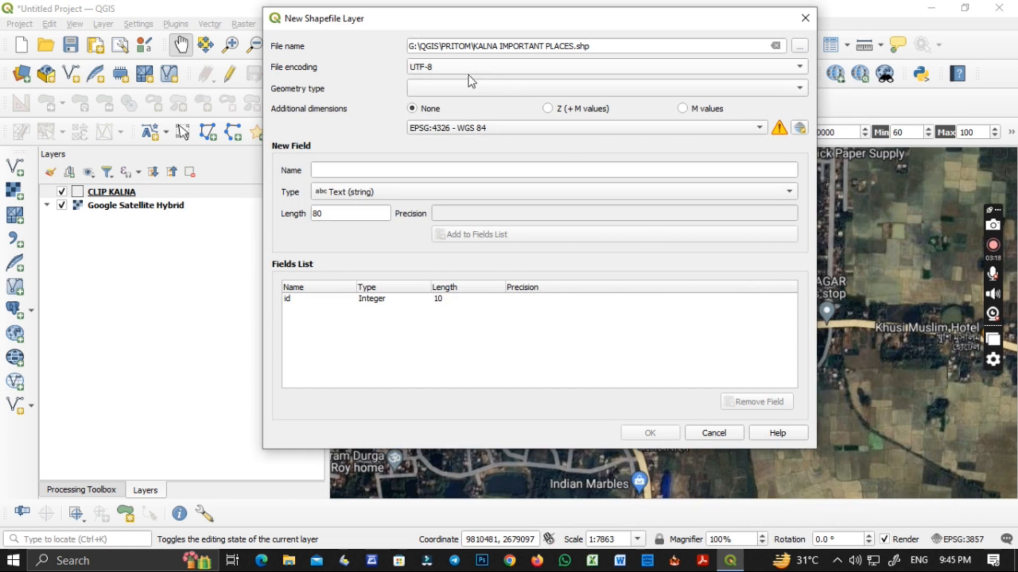
Set the new shapefile's geometry type to Point and its CRS to EPSG:32645 - WGS 84 / UTM zone 45N
left_click(447, 84)
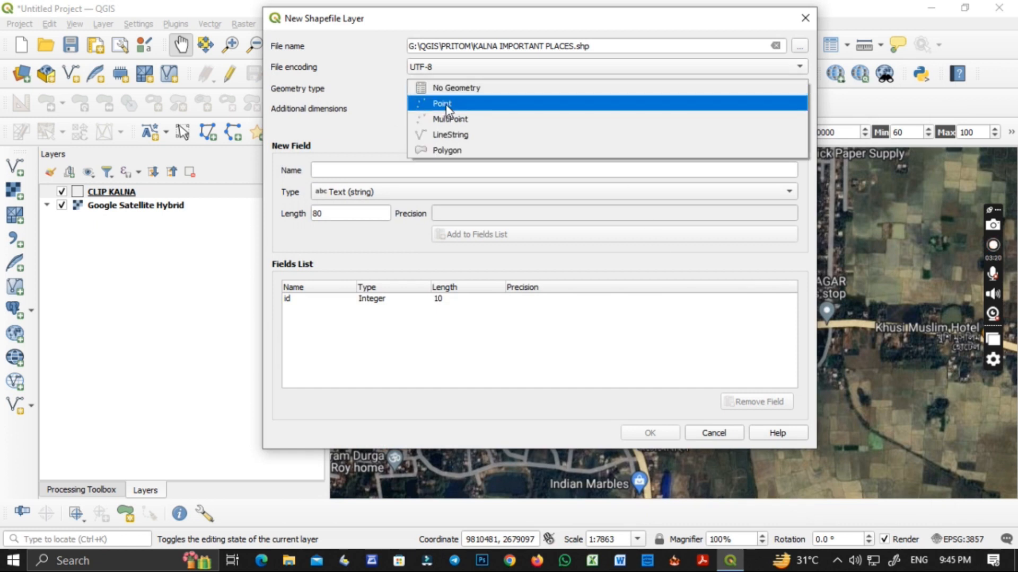
left_click(448, 106)
left_click(459, 130)
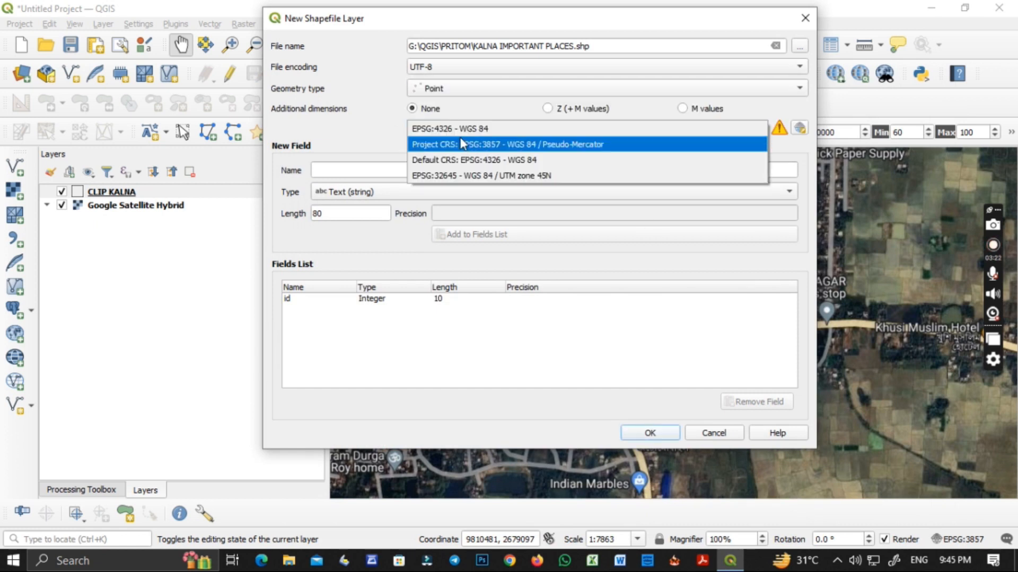
left_click(469, 175)
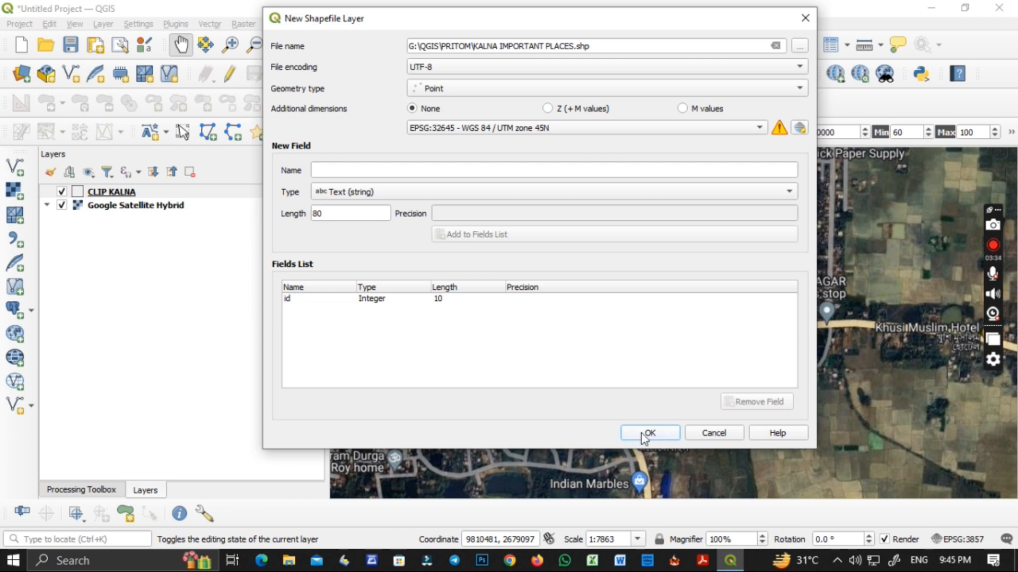
Add a text field called NAME with length 80 to the fields list and create the shapefile layer
left_click(385, 172)
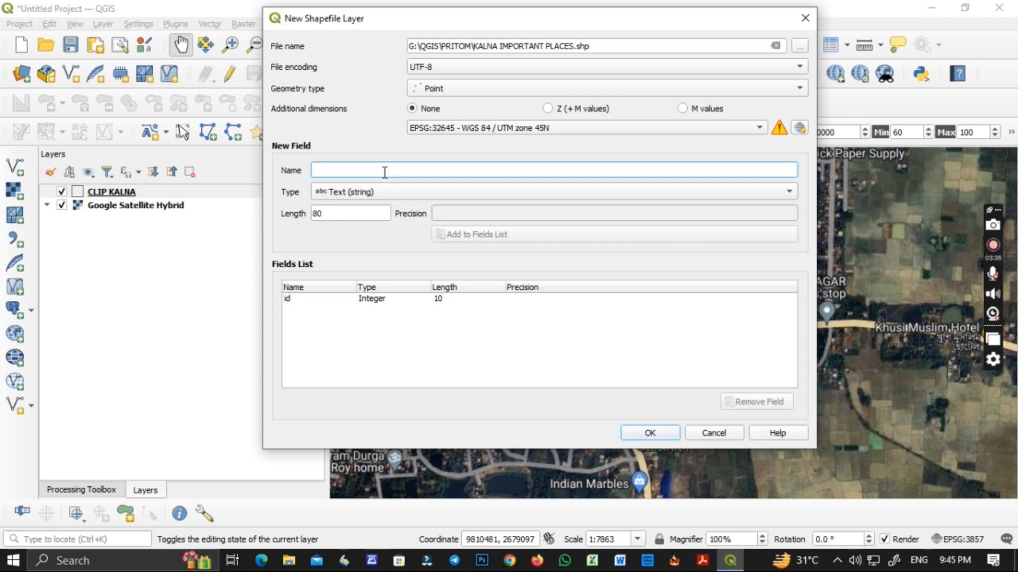
type("NAME")
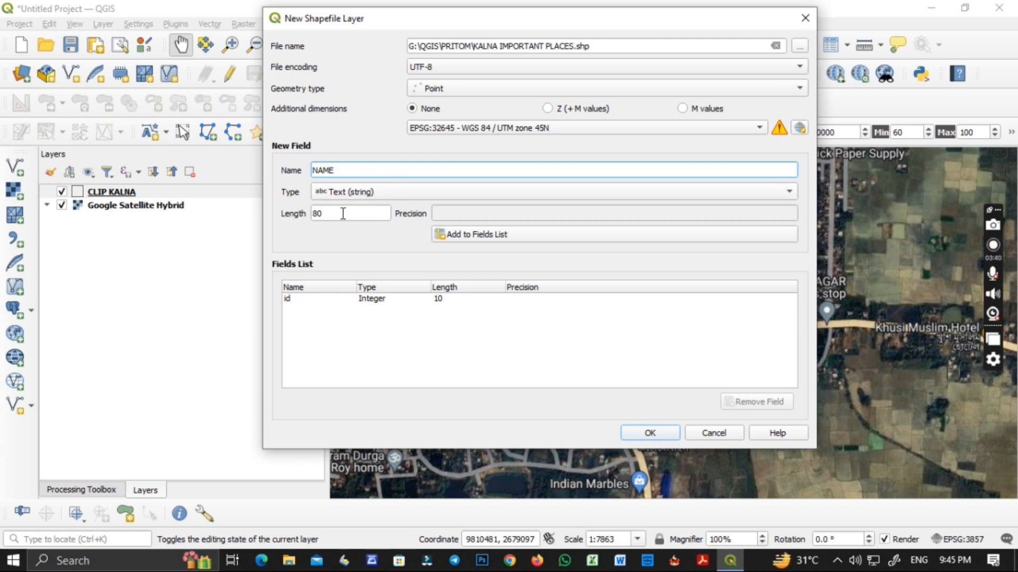
left_click(472, 235)
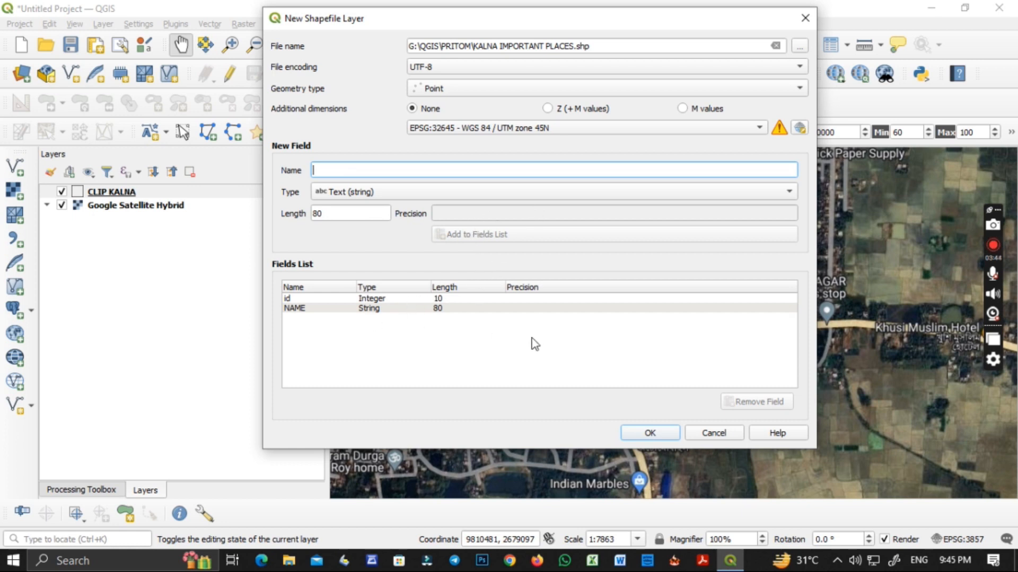
left_click(647, 434)
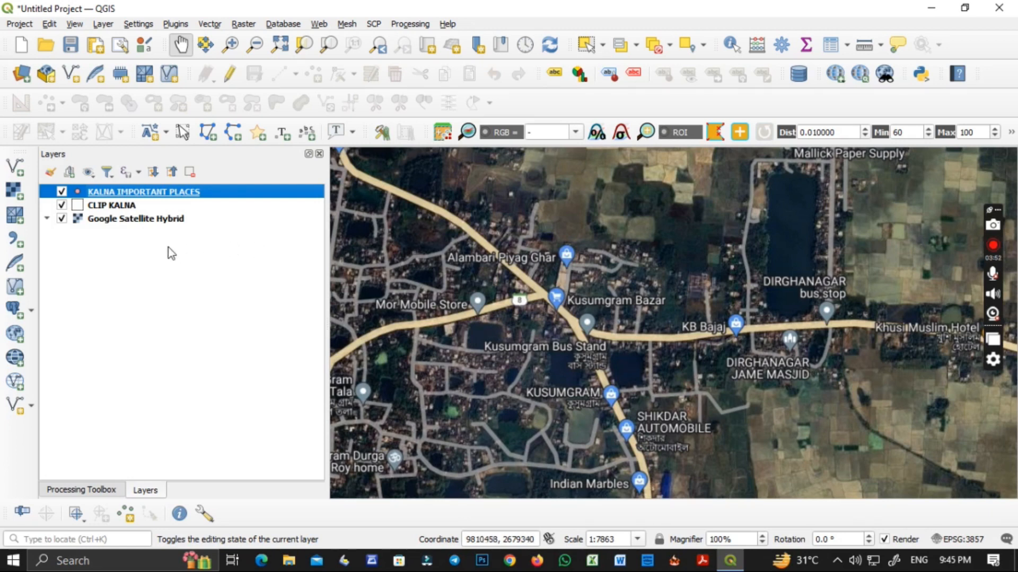
Turn on editing for the KALNA IMPORTANT PLACES layer and activate the Add Point Feature tool
scroll(481, 332, "down", 1)
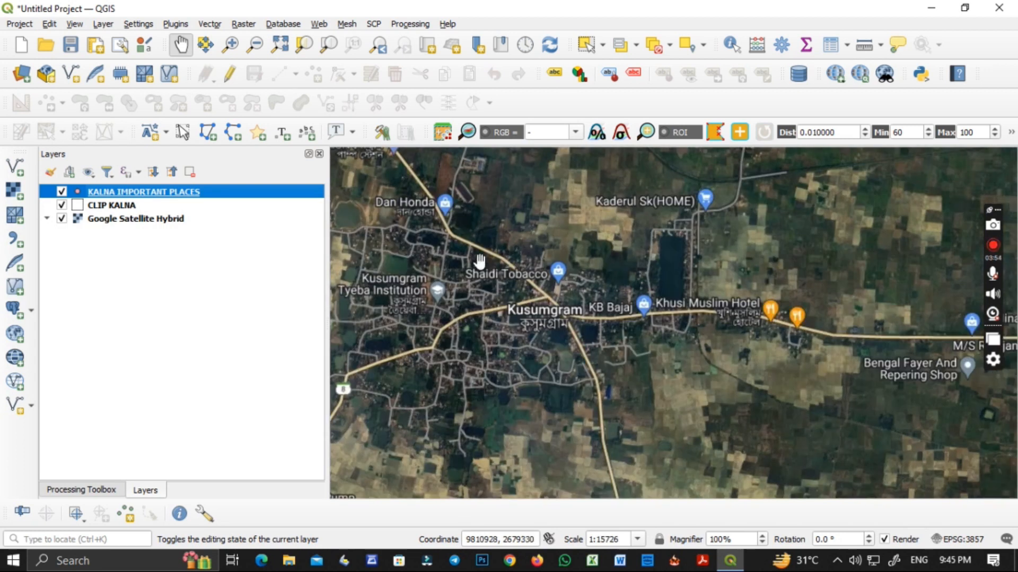
left_click(234, 75)
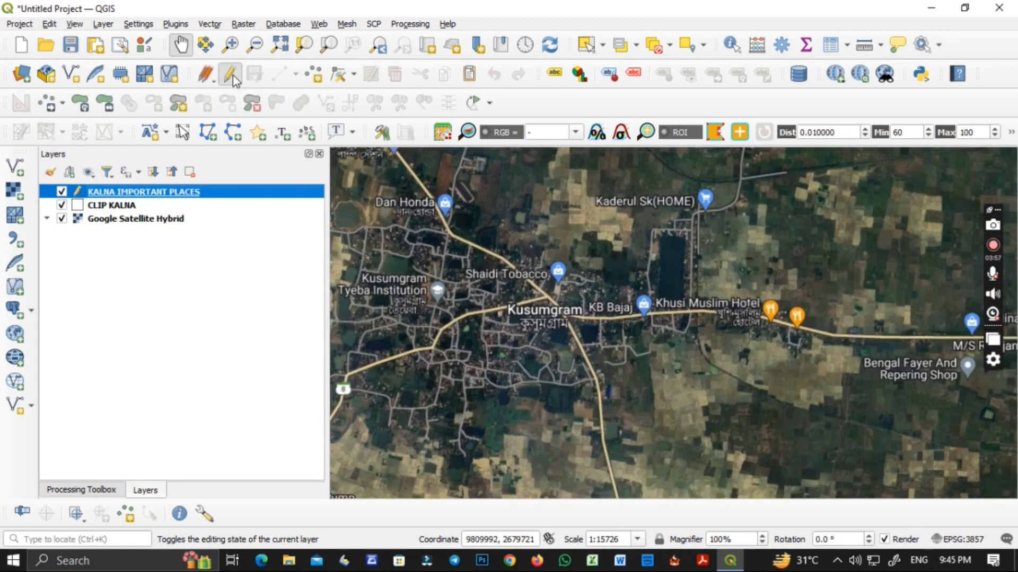
left_click(314, 76)
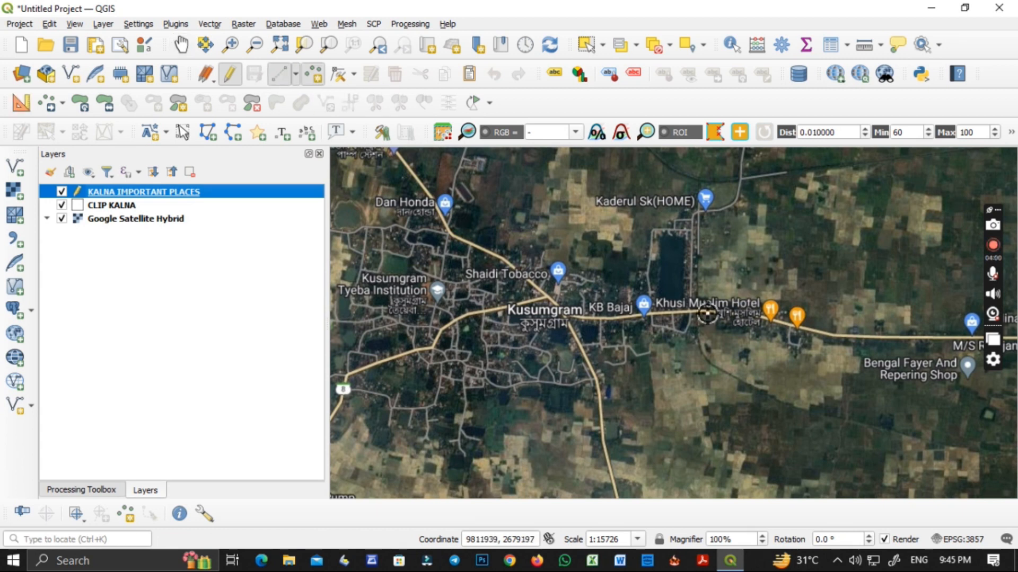
Place a point on the Shushuni label, west of Kusumgram near the Khari river
scroll(642, 319, "down", 2)
scroll(643, 320, "down", 1)
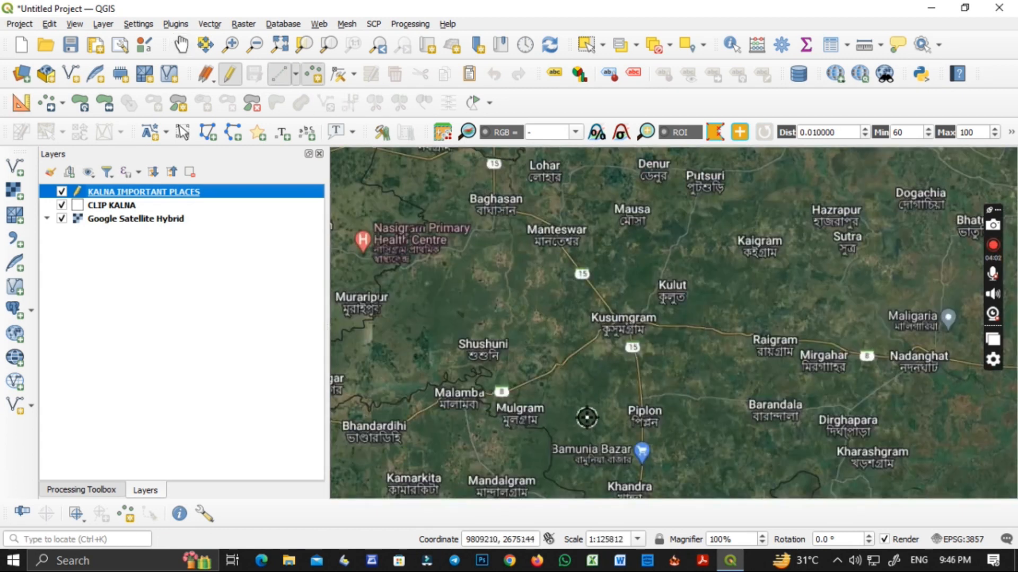
scroll(475, 380, "up", 1)
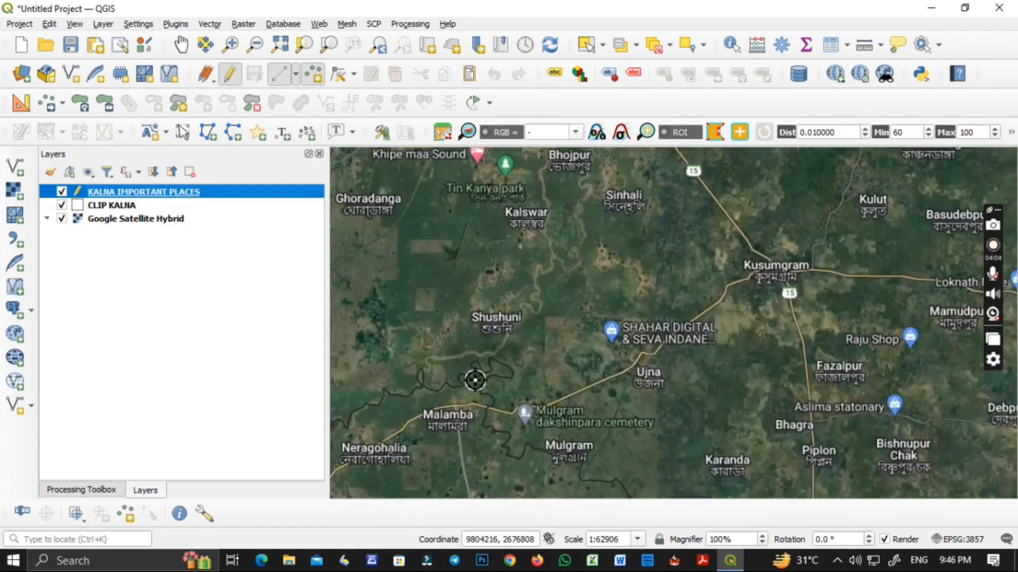
scroll(475, 380, "up", 1)
scroll(531, 265, "up", 1)
scroll(530, 265, "up", 1)
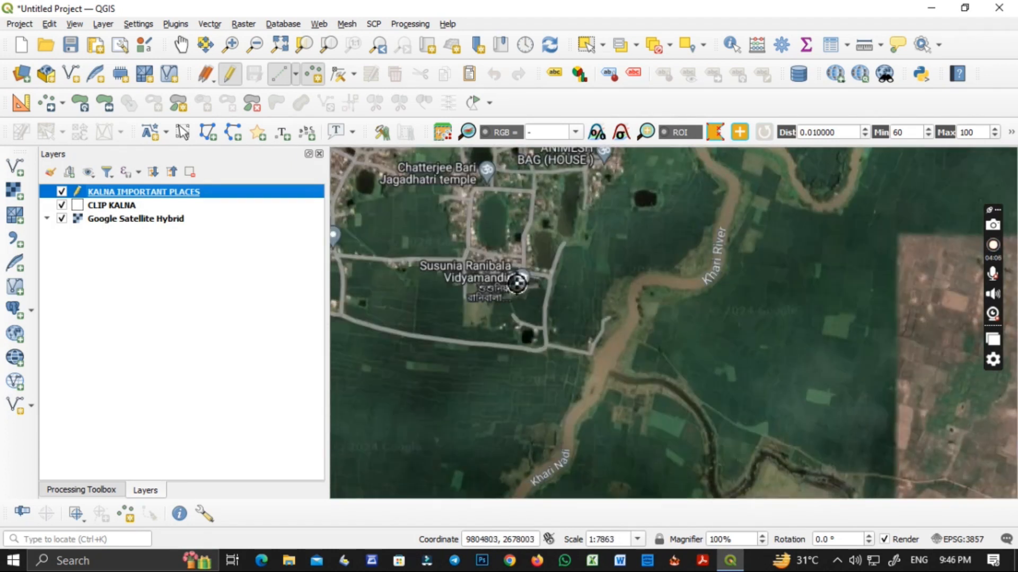
scroll(498, 303, "down", 1)
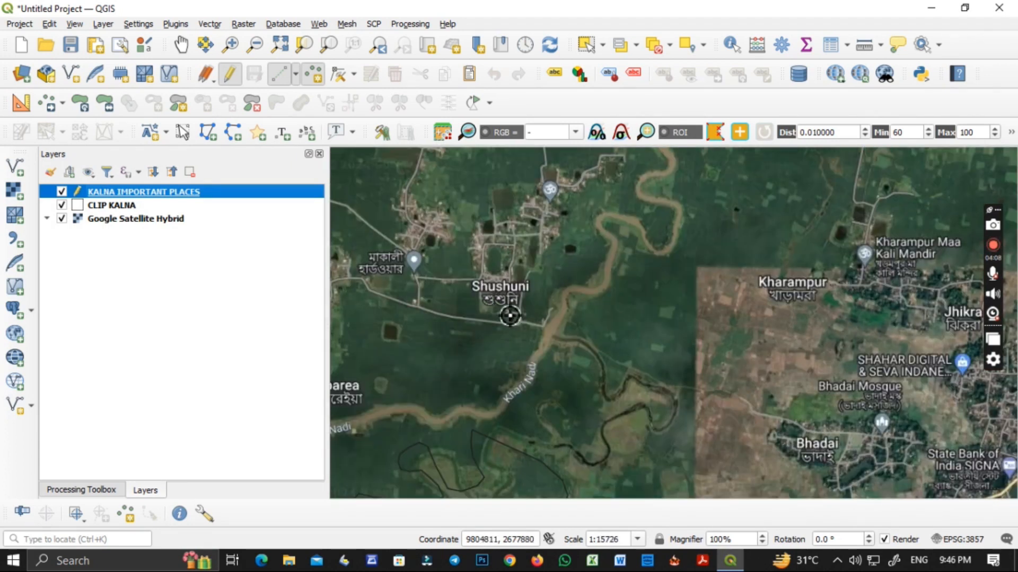
scroll(508, 313, "down", 1)
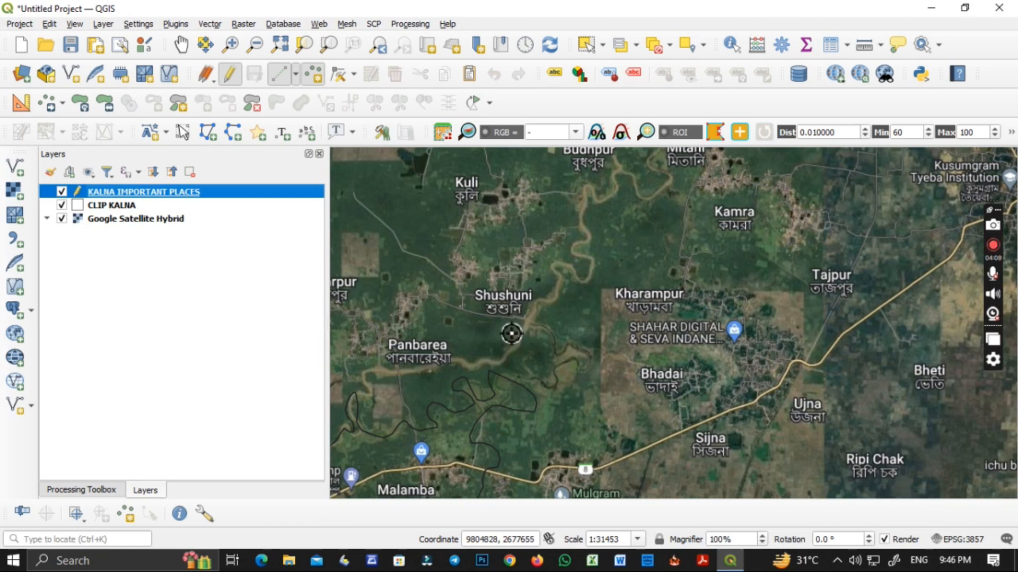
left_click(505, 307)
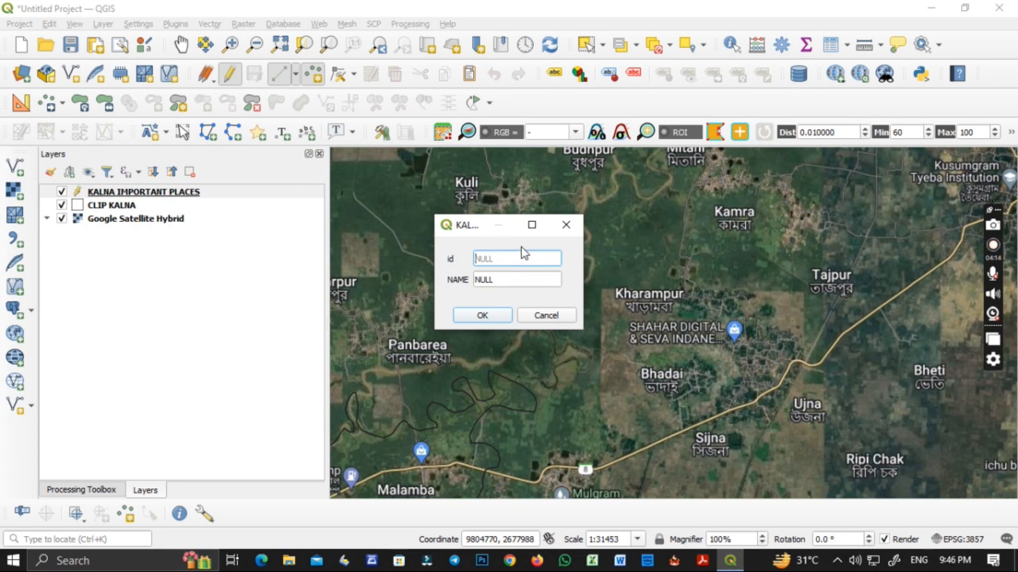
Enter id 1 and the NAME SHUSHNI in the new point's attribute form
scroll(554, 355, "down", 1)
scroll(554, 355, "down", 1)
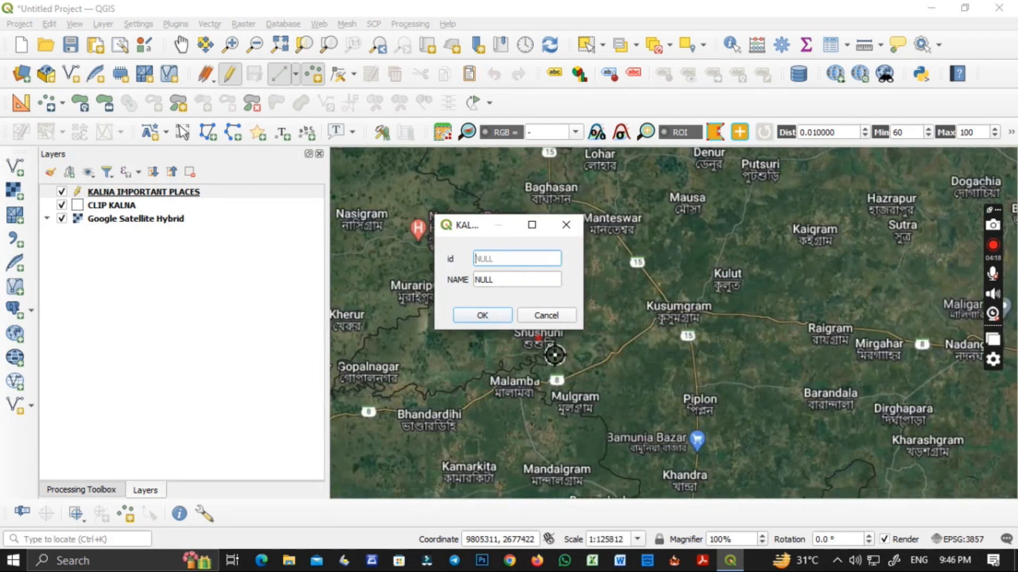
scroll(549, 347, "down", 1)
scroll(546, 360, "up", 1)
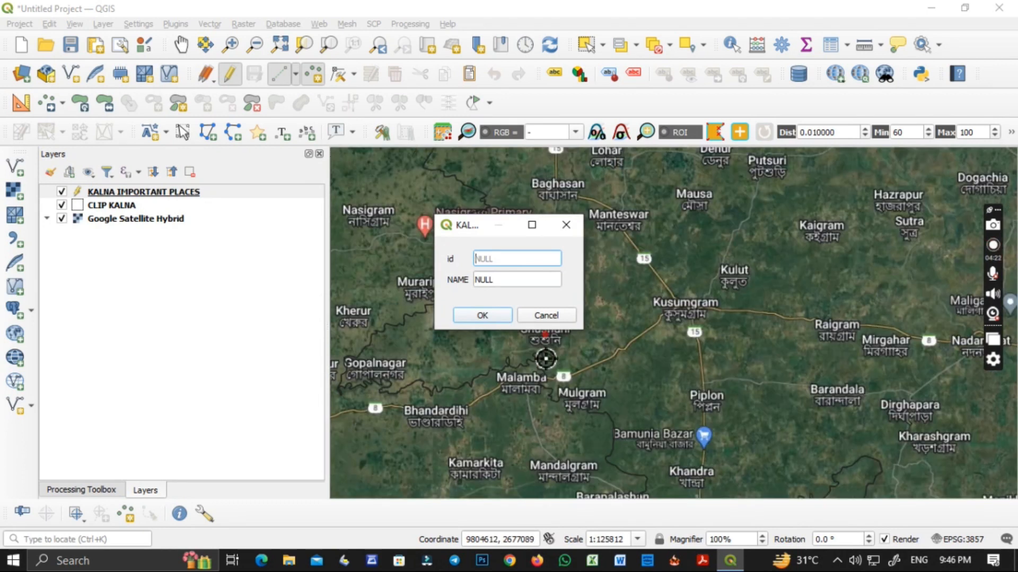
left_click(492, 277)
type("SHUSHNI")
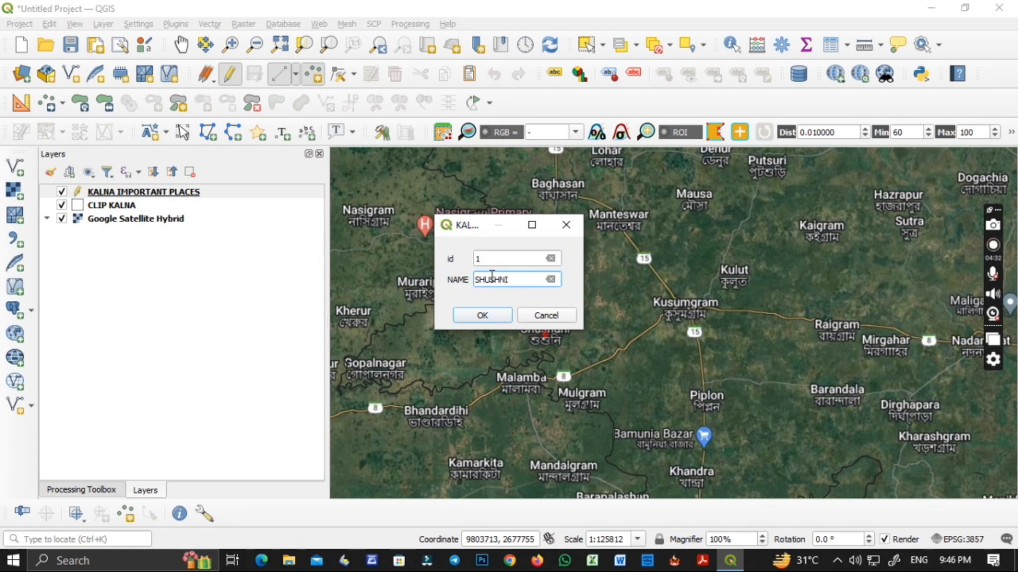
Move the attribute form clear of the new Shushuni point and accept its attributes
scroll(552, 368, "down", 1)
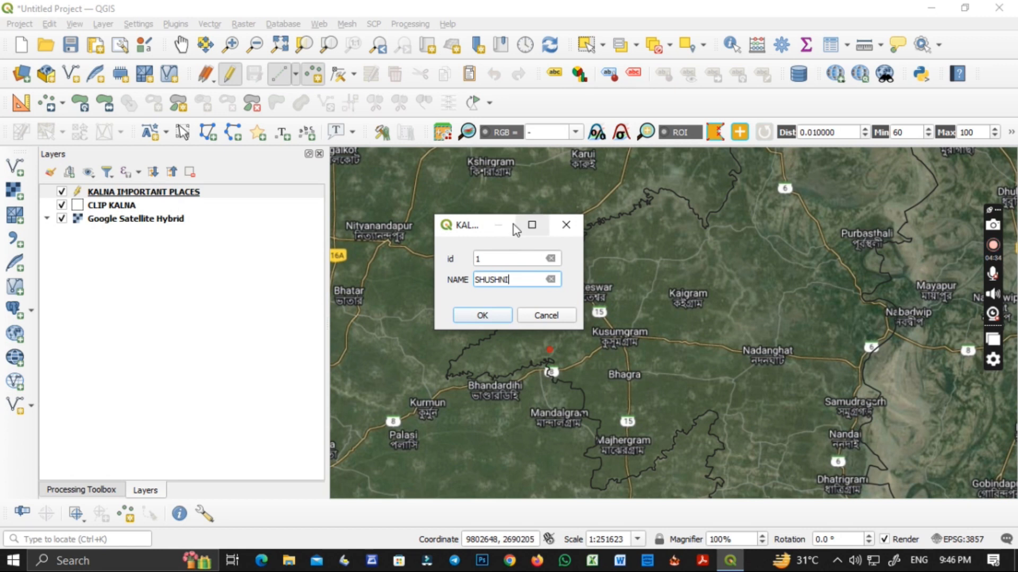
left_click(532, 225)
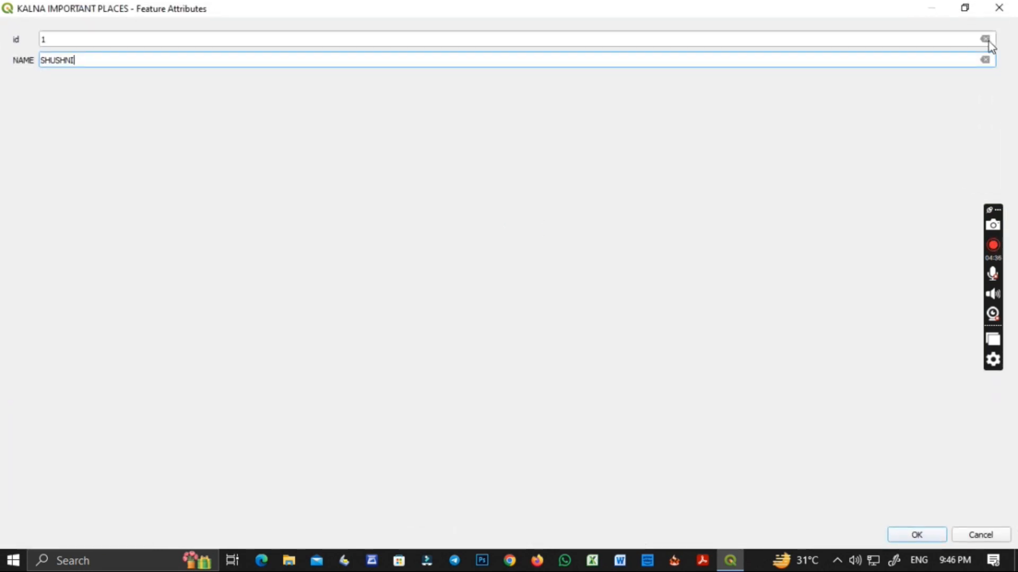
left_click(964, 8)
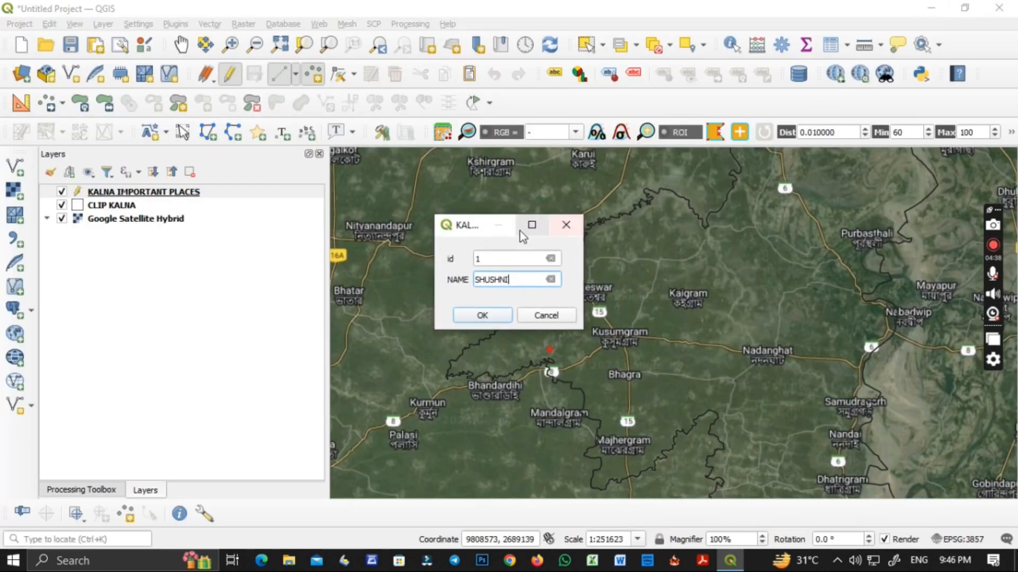
left_click_drag(465, 227, 623, 286)
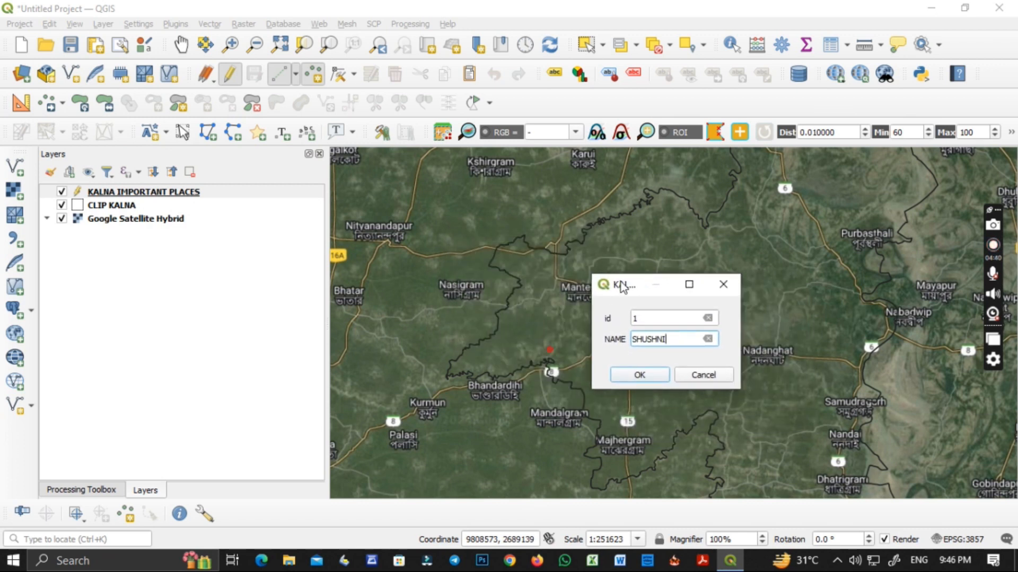
scroll(550, 342, "up", 2)
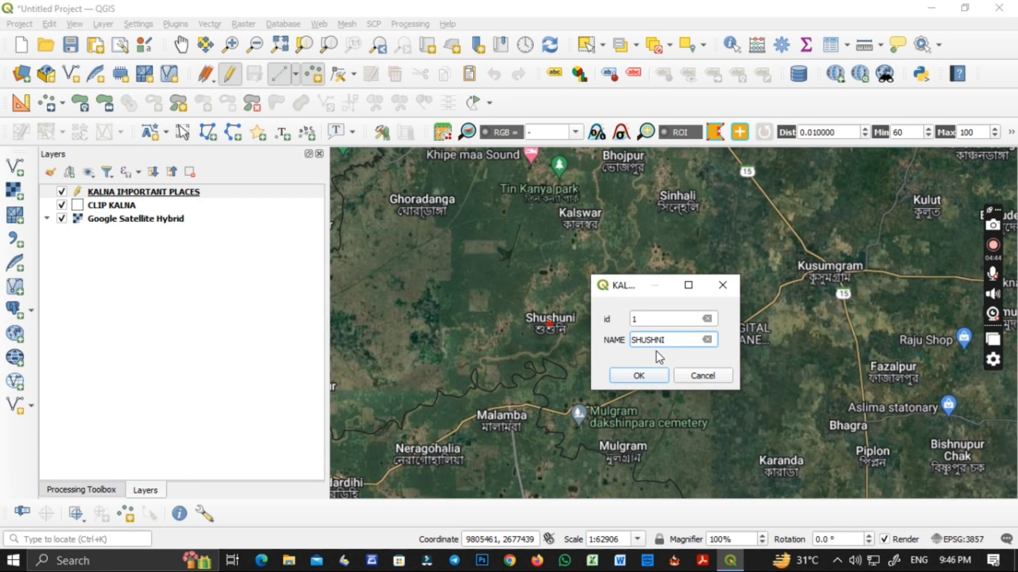
left_click(641, 376)
Examine the saved Shushuni point at closer and wider zooms, including the map's full extent
scroll(539, 323, "up", 1)
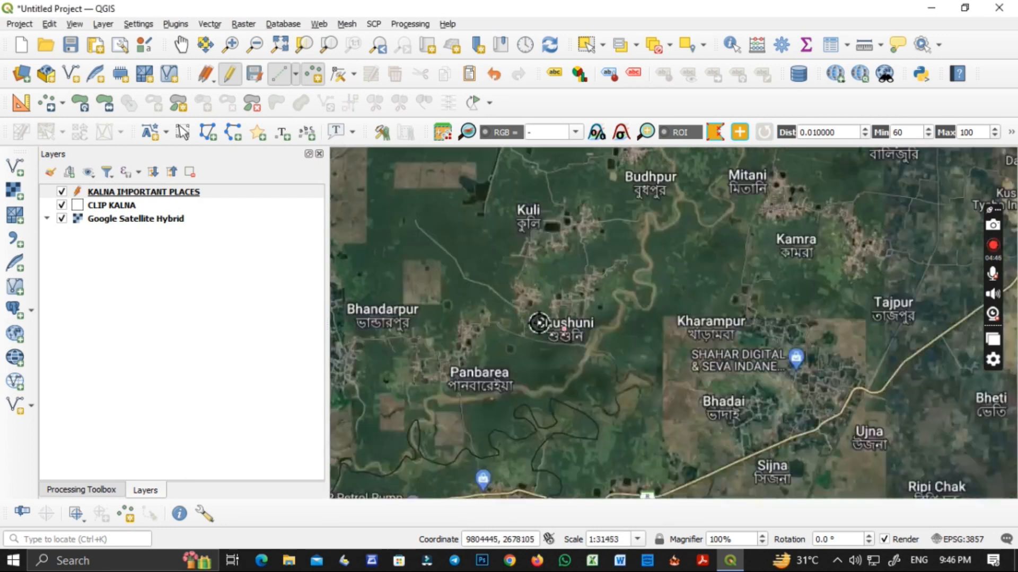
scroll(539, 322, "up", 2)
scroll(664, 375, "down", 2)
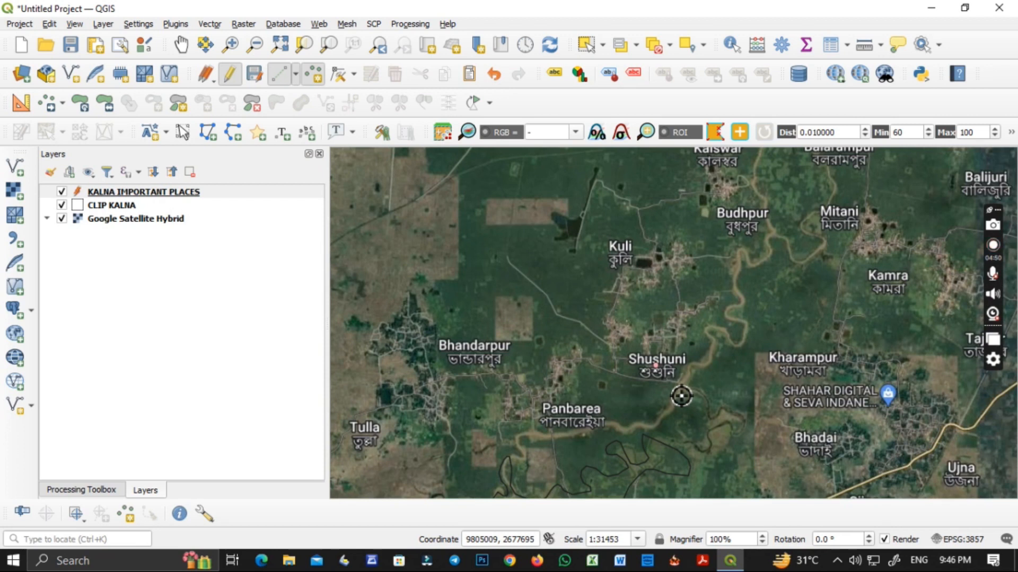
scroll(681, 397, "down", 1)
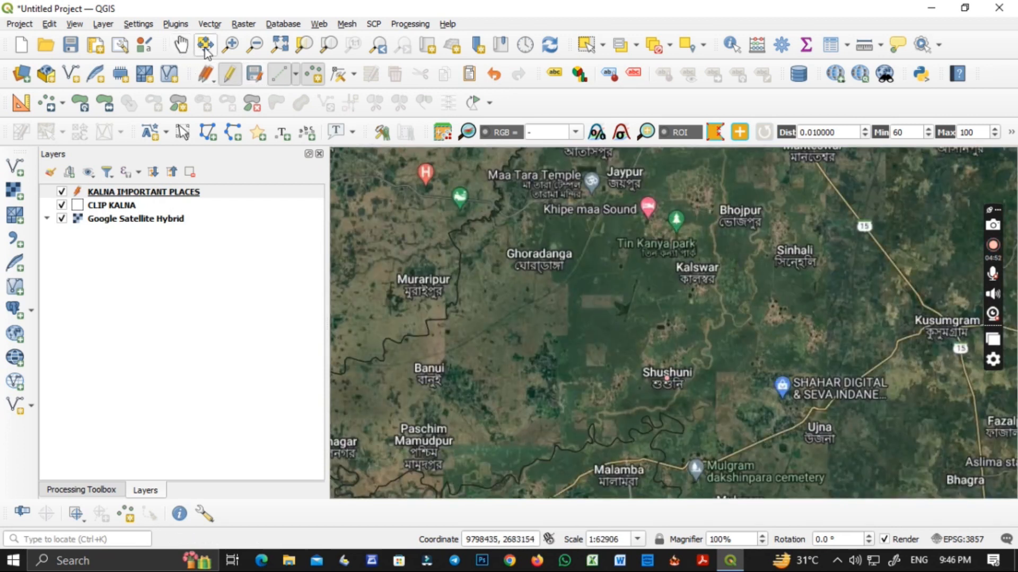
left_click(279, 44)
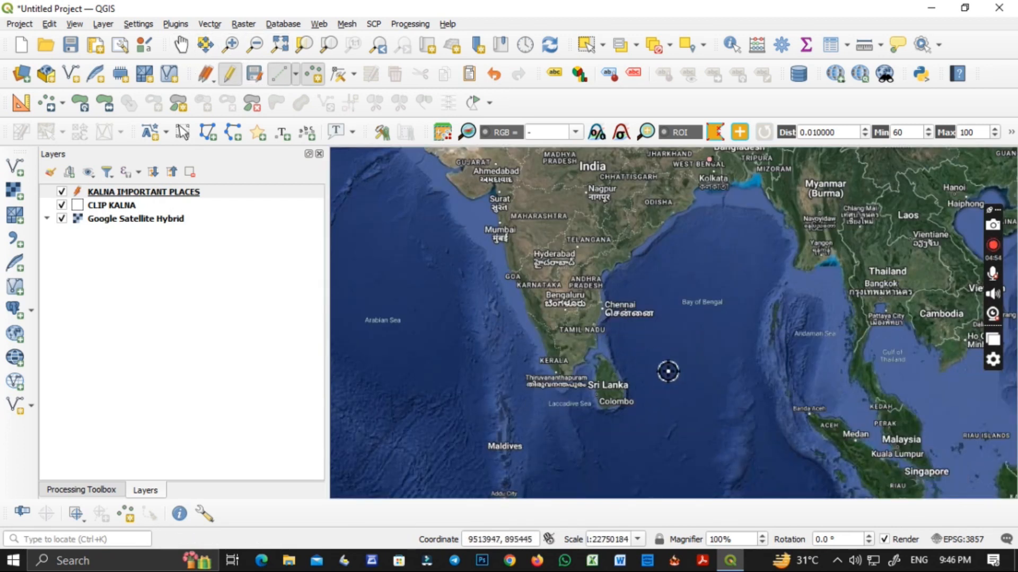
left_click(131, 194)
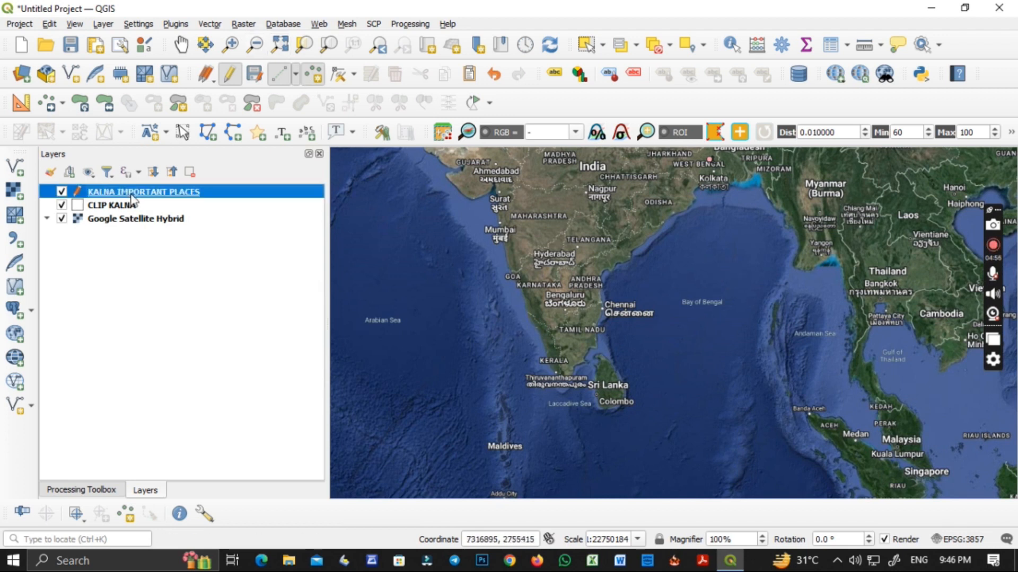
left_click(122, 206)
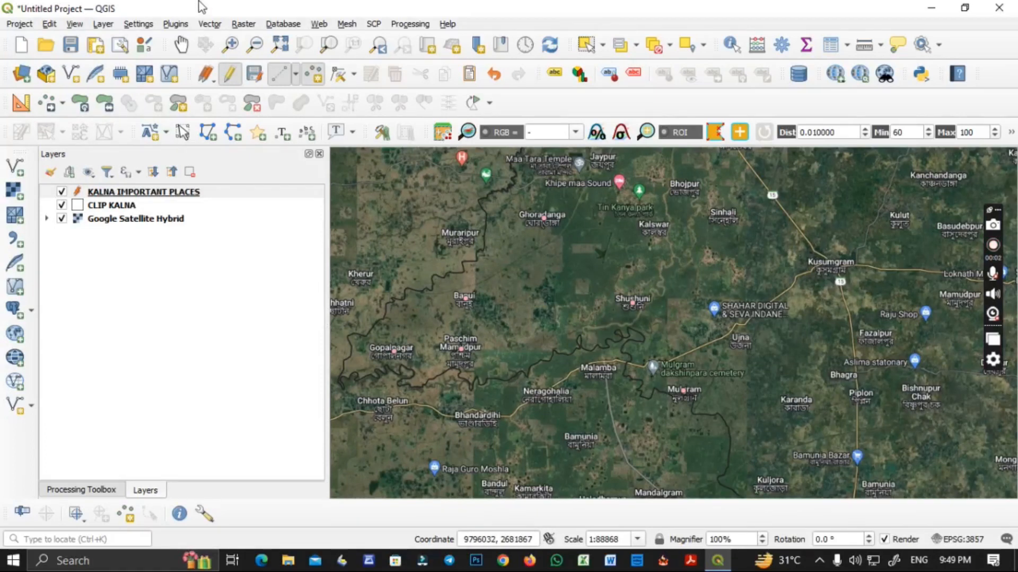
Check the digitized points alone by temporarily hiding the Google Satellite Hybrid and CLIP KALNA layers
left_click(181, 44)
left_click_drag(652, 316, 686, 344)
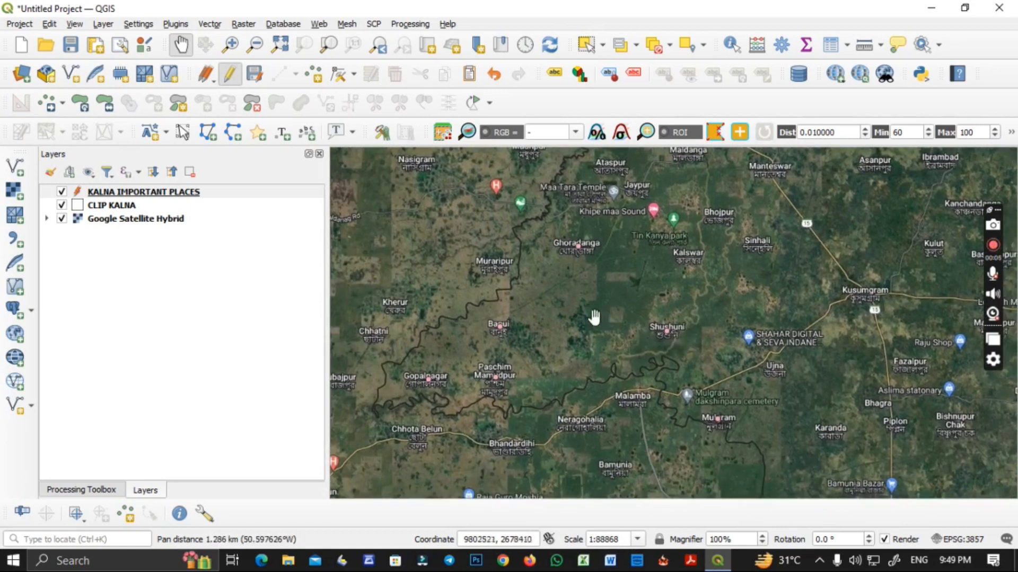
left_click(62, 218)
left_click(62, 205)
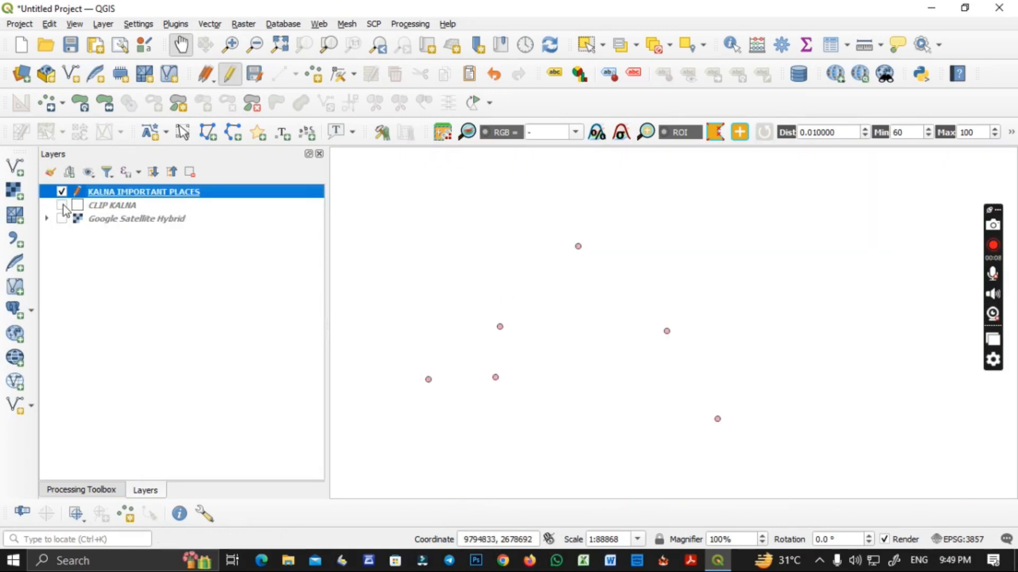
left_click(62, 205)
left_click(62, 218)
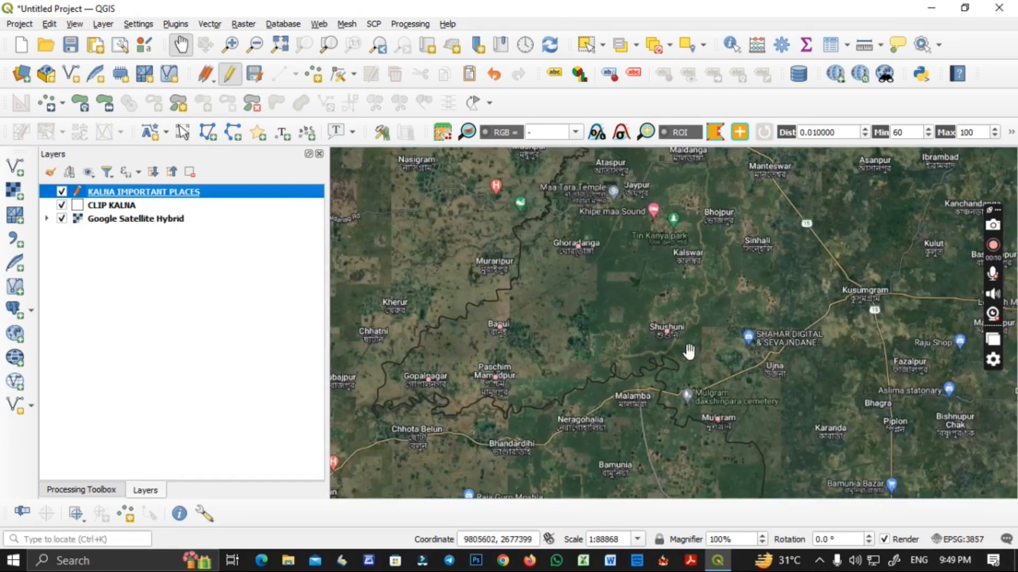
Add a point on the Jaypur label in KALNA IMPORTANT PLACES with id 7 and NAME JAYPUR
left_click_drag(622, 270, 583, 359)
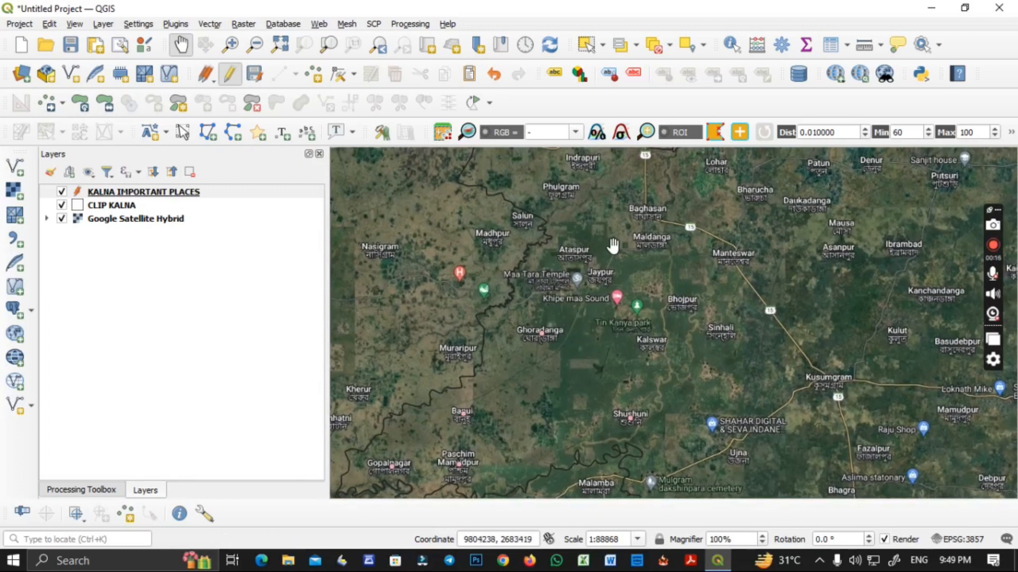
left_click(185, 198)
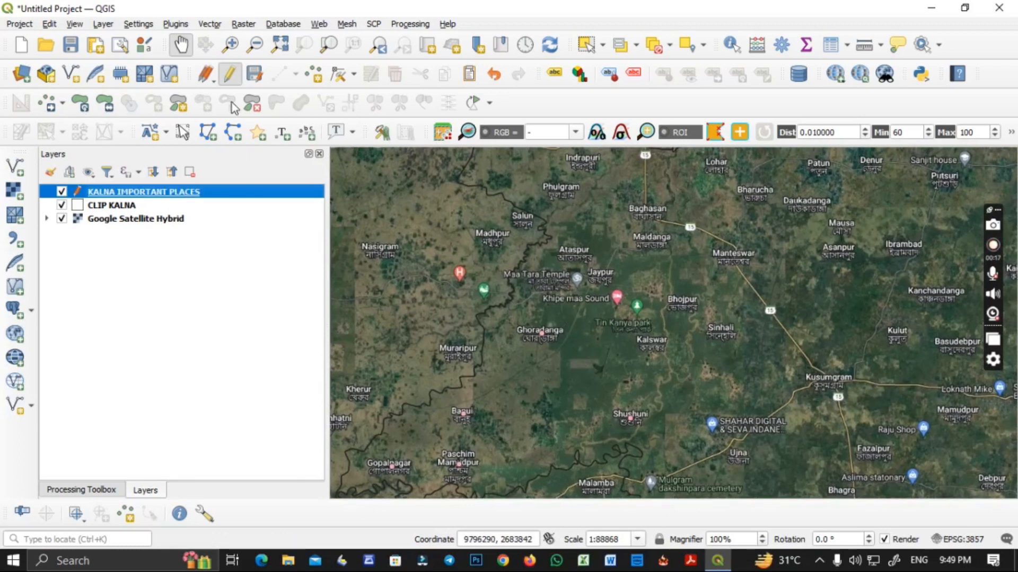
left_click(315, 75)
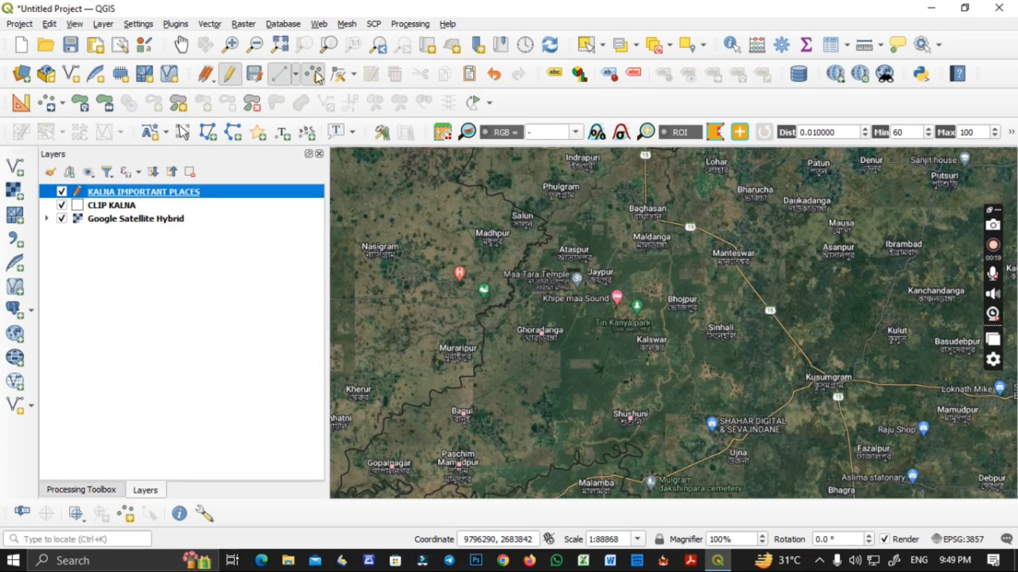
left_click(609, 284)
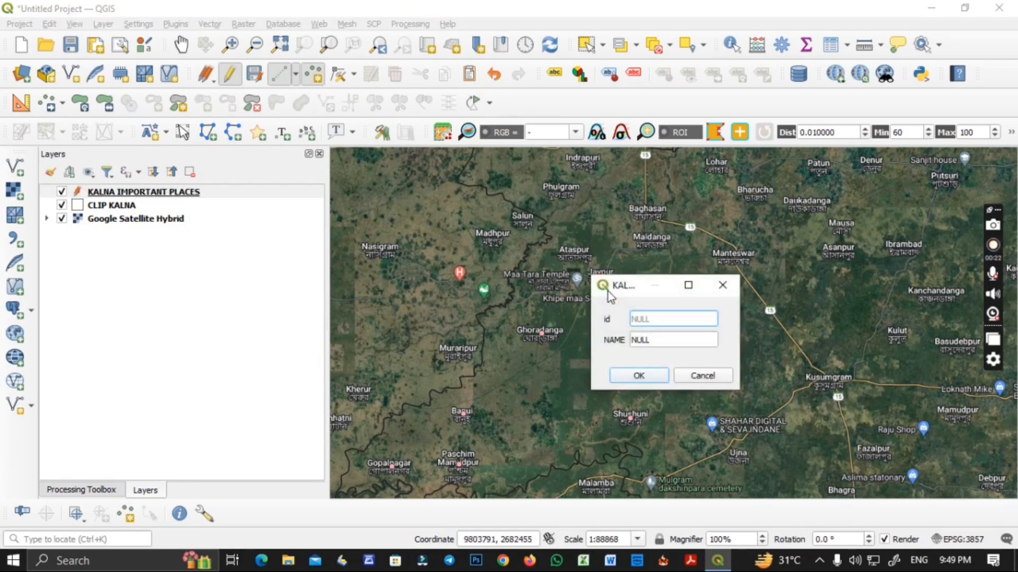
type("7")
key("Tab")
type("J")
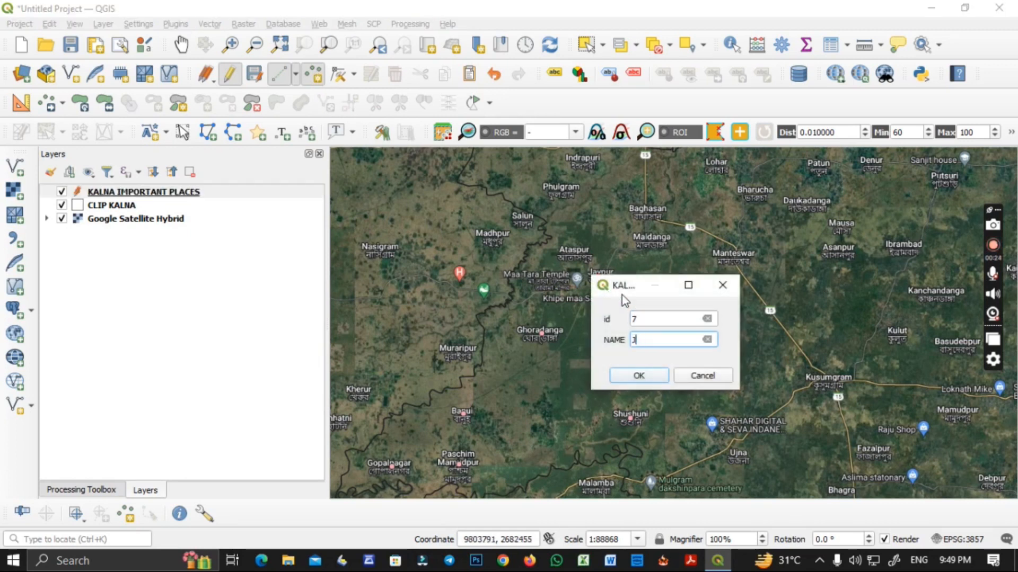
type("AYPUR")
left_click(639, 374)
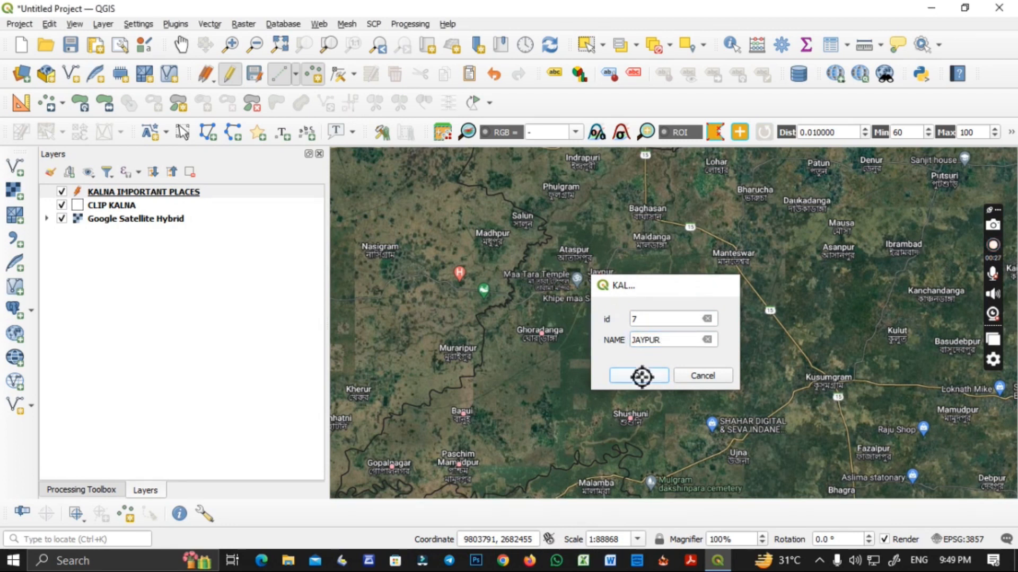
Add a point on the Ataspur label with id 8 and NAME ATASPUR
left_click(574, 250)
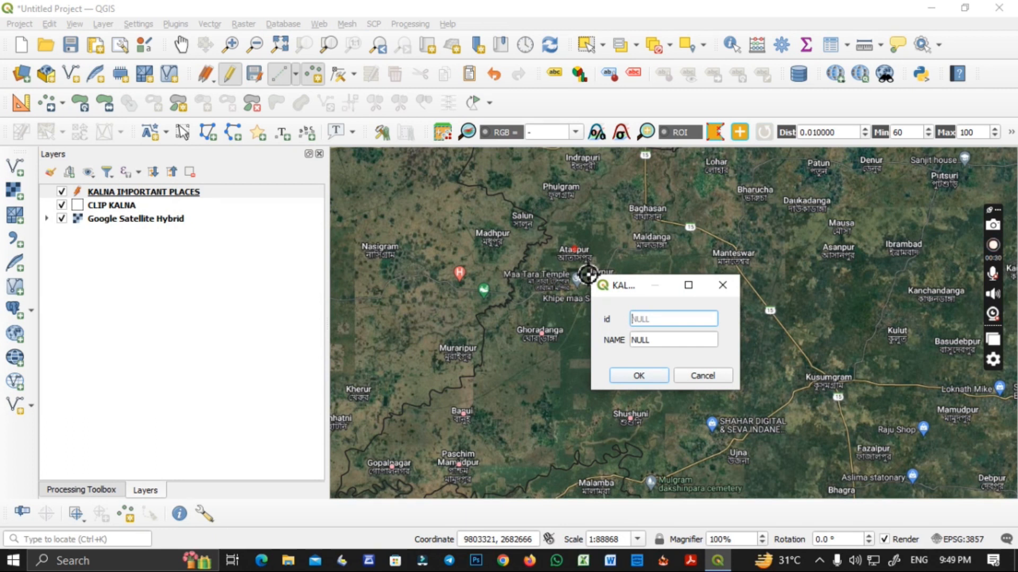
key("Tab")
type("AT")
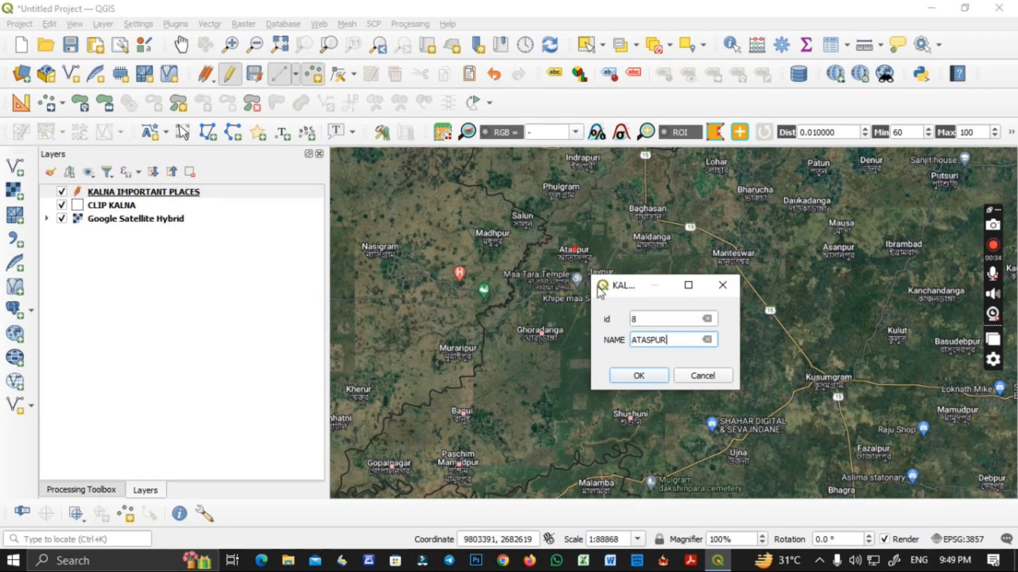
left_click(639, 375)
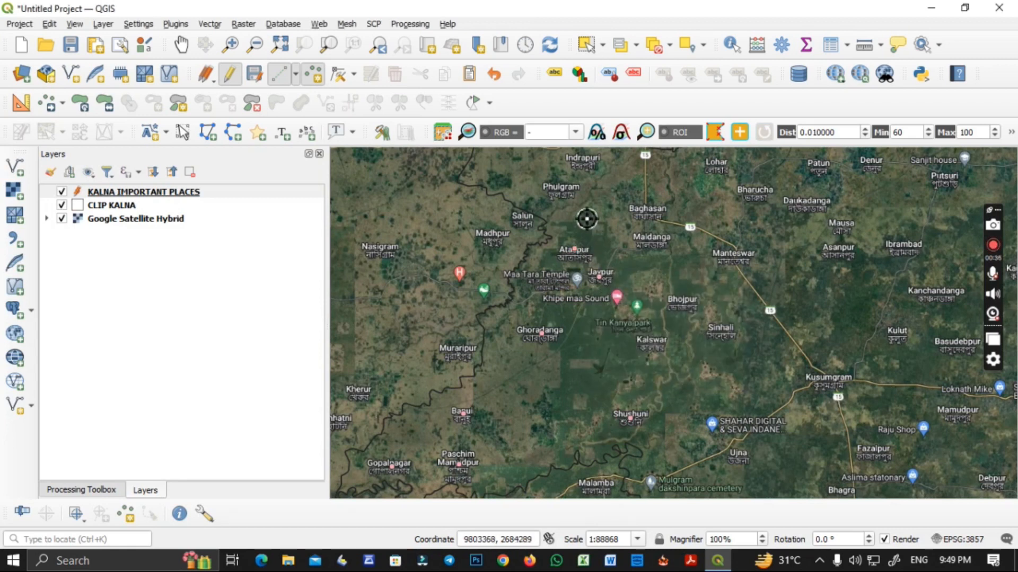
Add a point on the Phulgram label in KALNA IMPORTANT PLACES with id 9 and NAME PHULGRAM
left_click(565, 193)
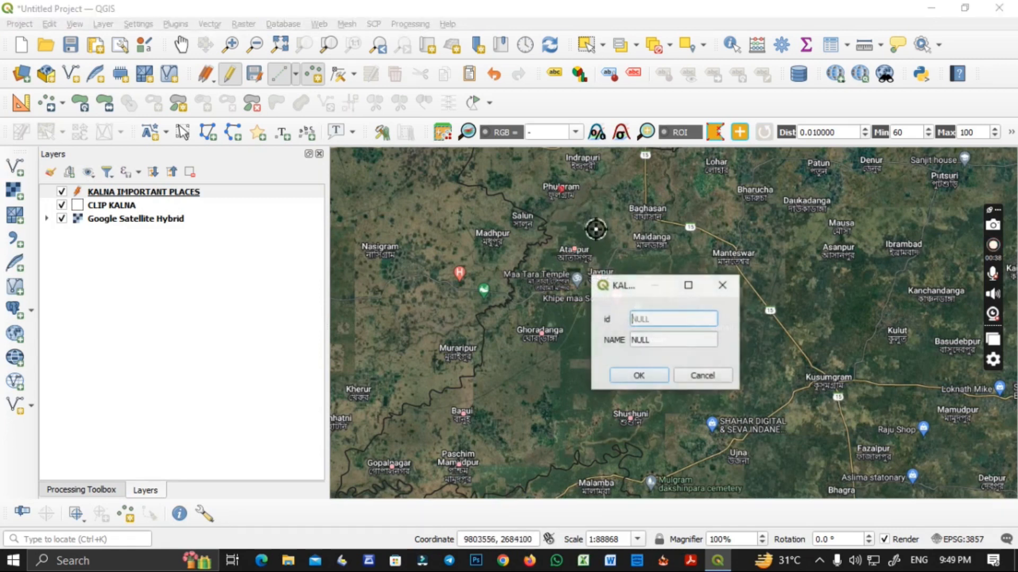
type("9")
key("Tab")
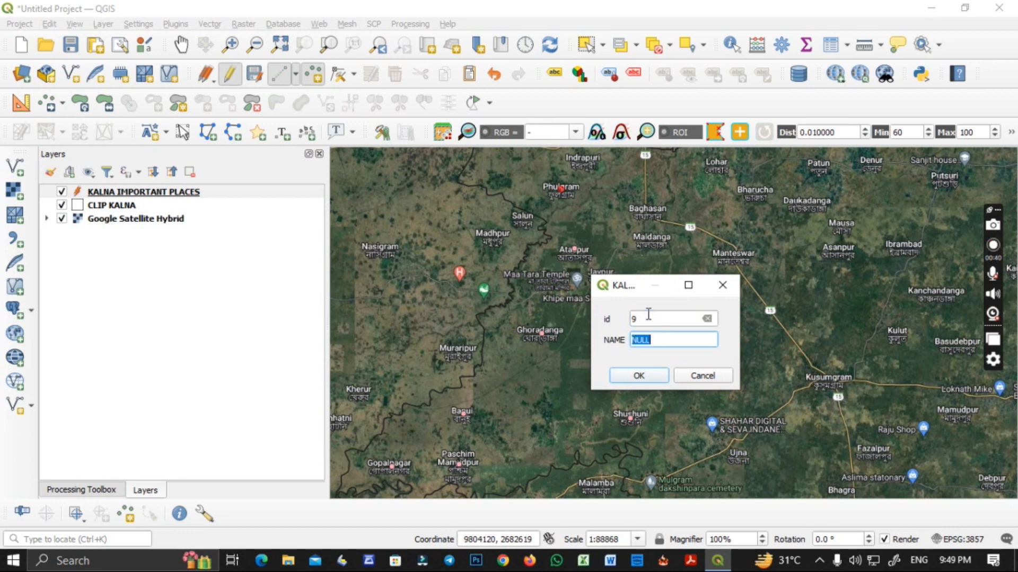
type("PHULGRAM")
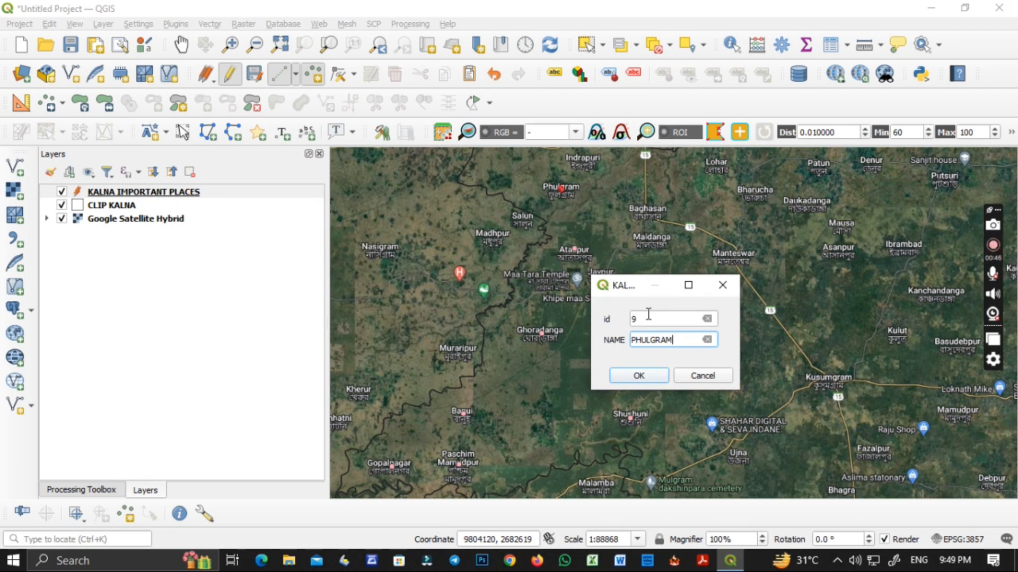
left_click(639, 375)
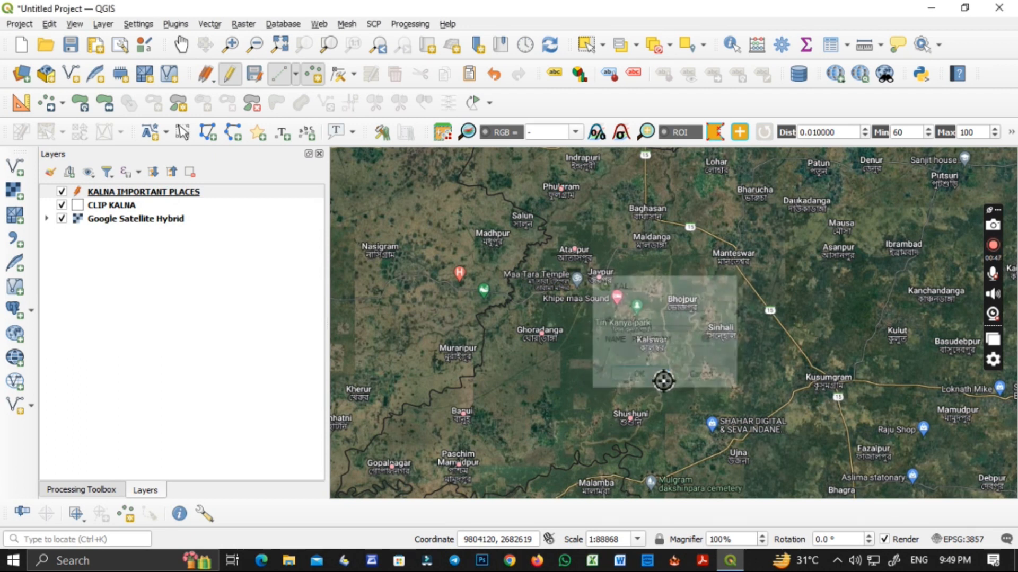
Add a point on the Indrapuri label, north of Phulgram, with id 11 and NAME INDRAPUR
left_click(176, 47)
left_click_drag(608, 261, 555, 372)
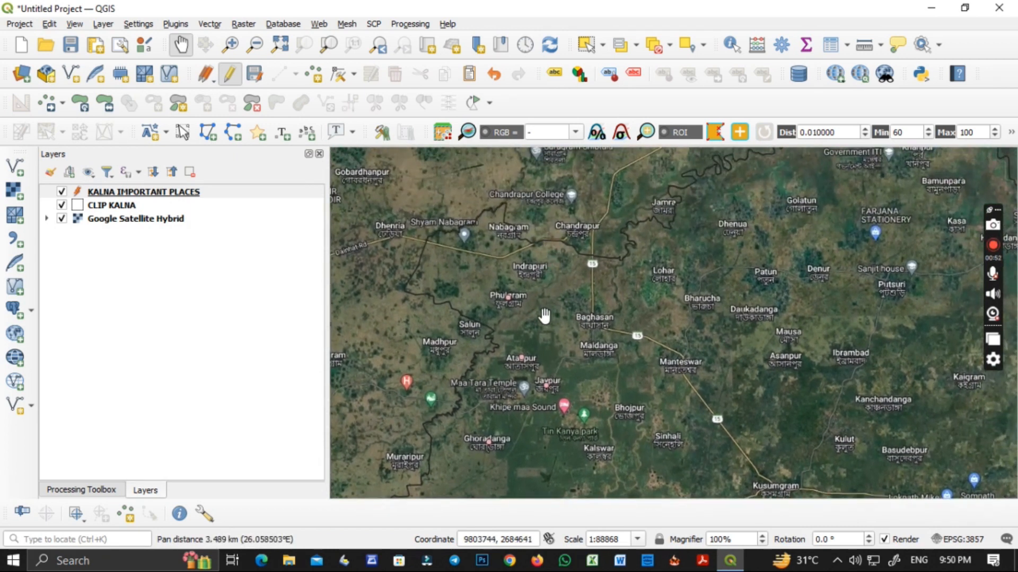
left_click(280, 75)
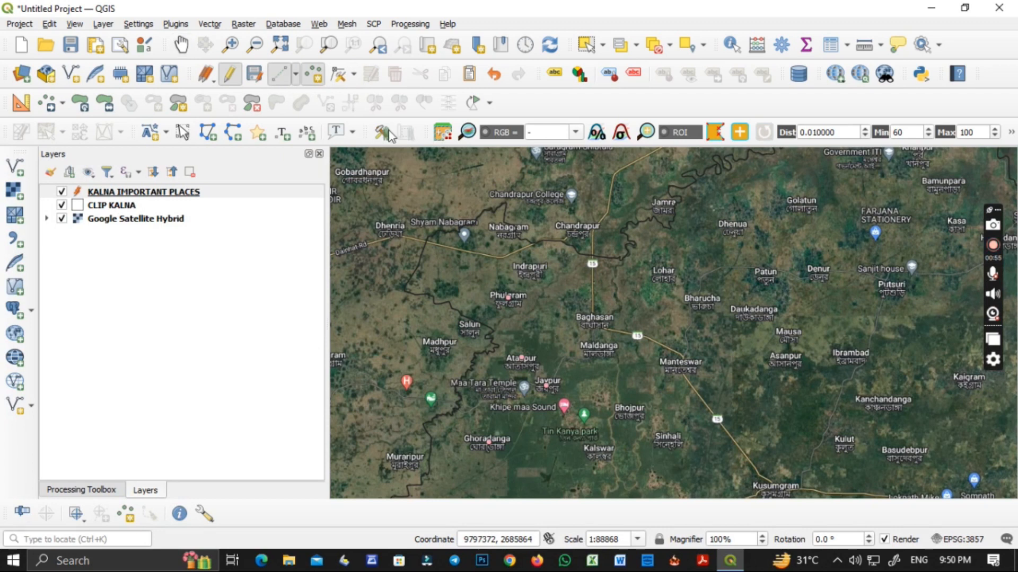
left_click(533, 272)
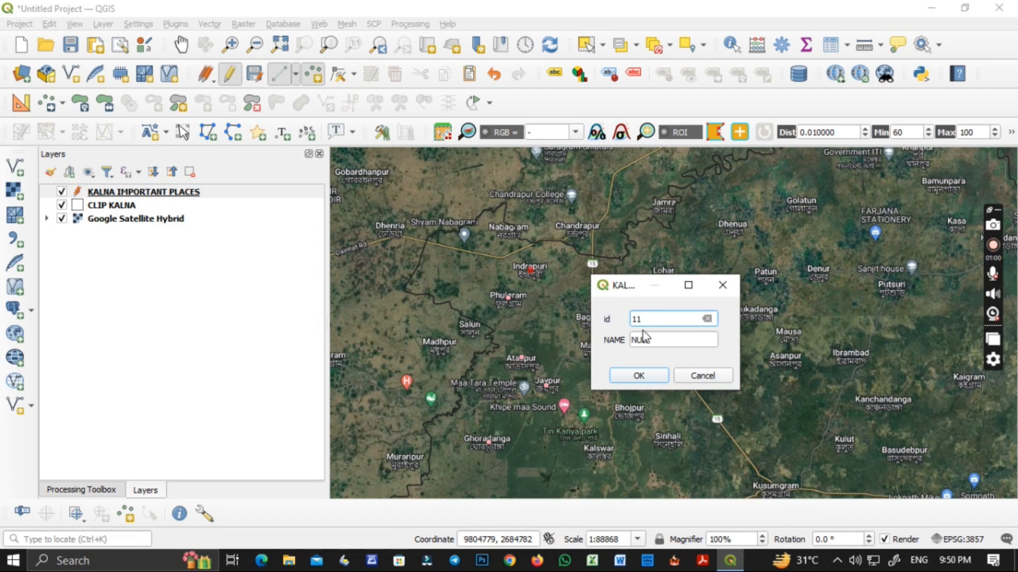
type("11")
key("Tab")
type("IN")
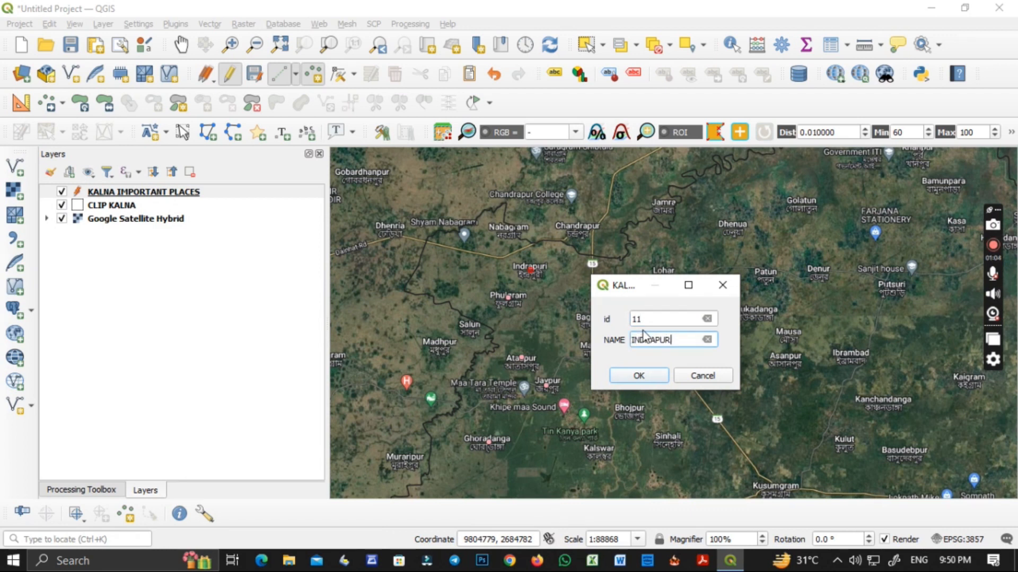
left_click(638, 375)
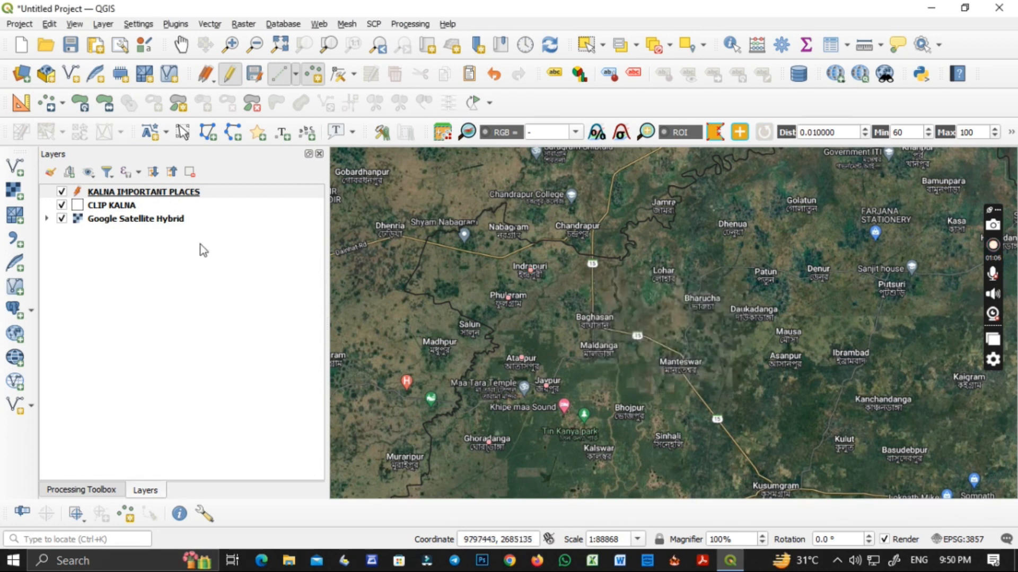
Check the distribution of the digitized points by temporarily hiding the CLIP KALNA and Google Satellite Hybrid layers
left_click(62, 205)
left_click(62, 219)
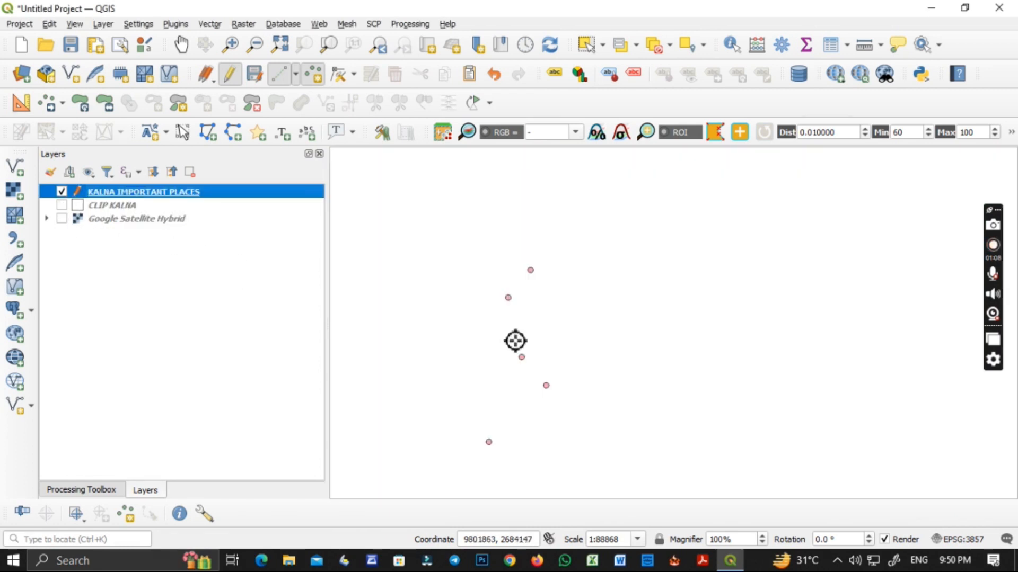
scroll(566, 445, "down", 2)
left_click(181, 45)
left_click_drag(430, 325, 516, 227)
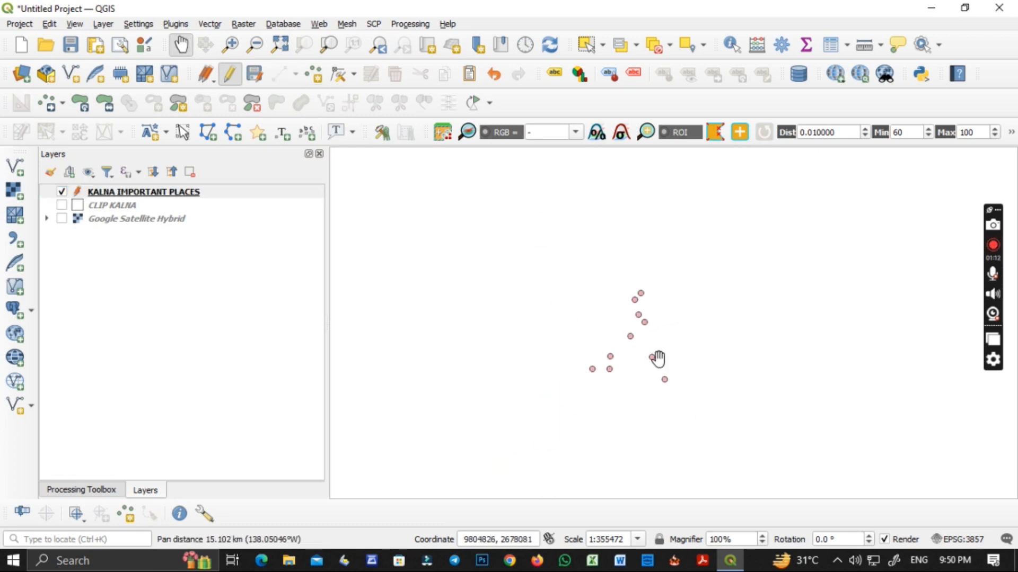
scroll(642, 334, "up", 1)
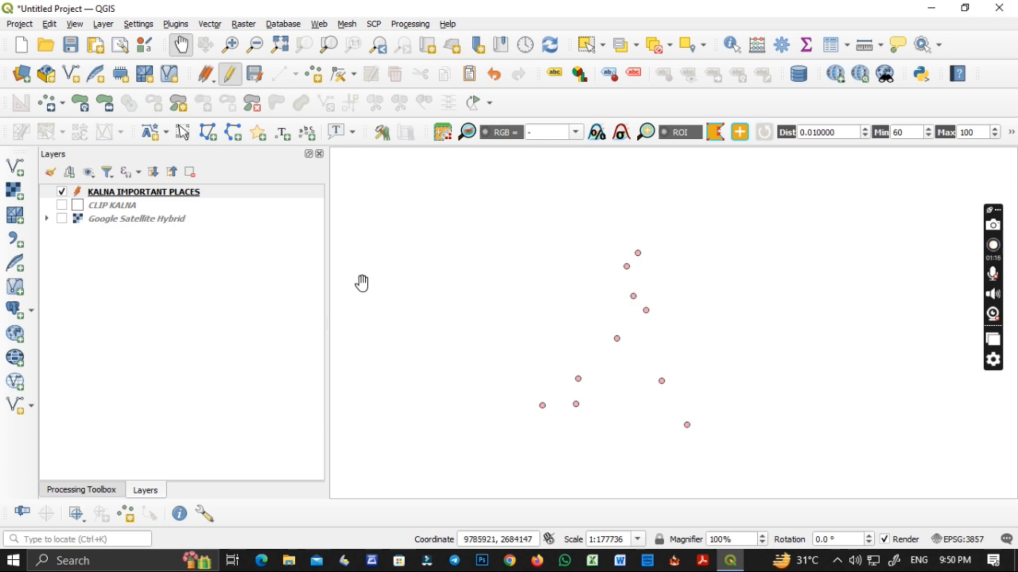
left_click(64, 205)
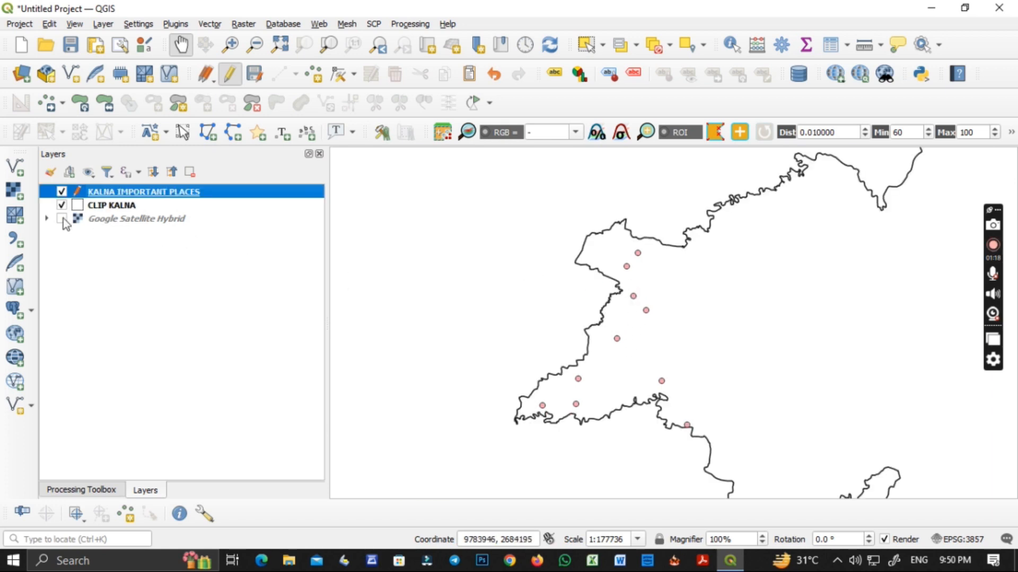
left_click(62, 218)
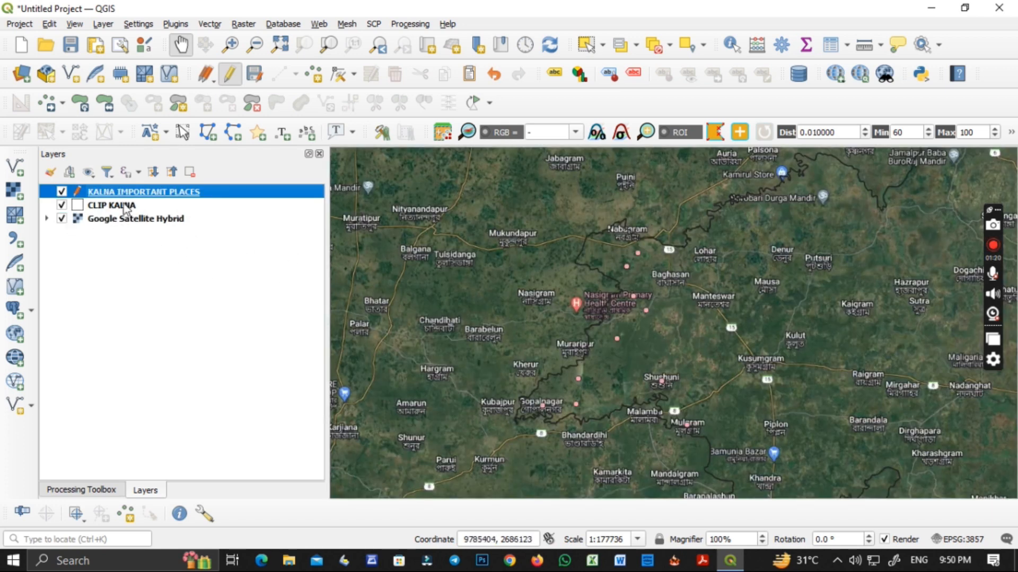
Add a point on the Baghasan label with id 12 and NAME BAGHASAN
left_click(312, 74)
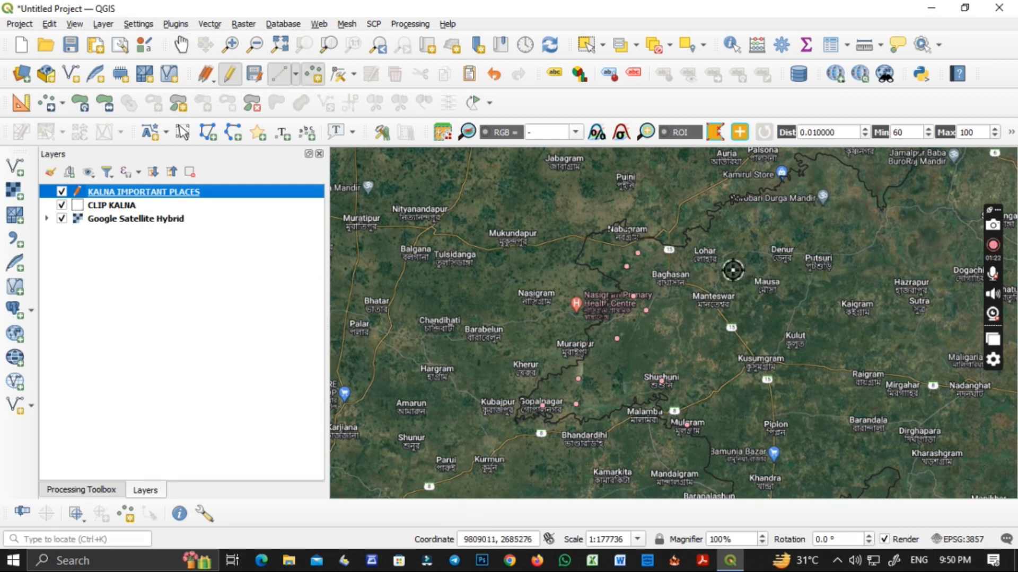
scroll(695, 274, "up", 1)
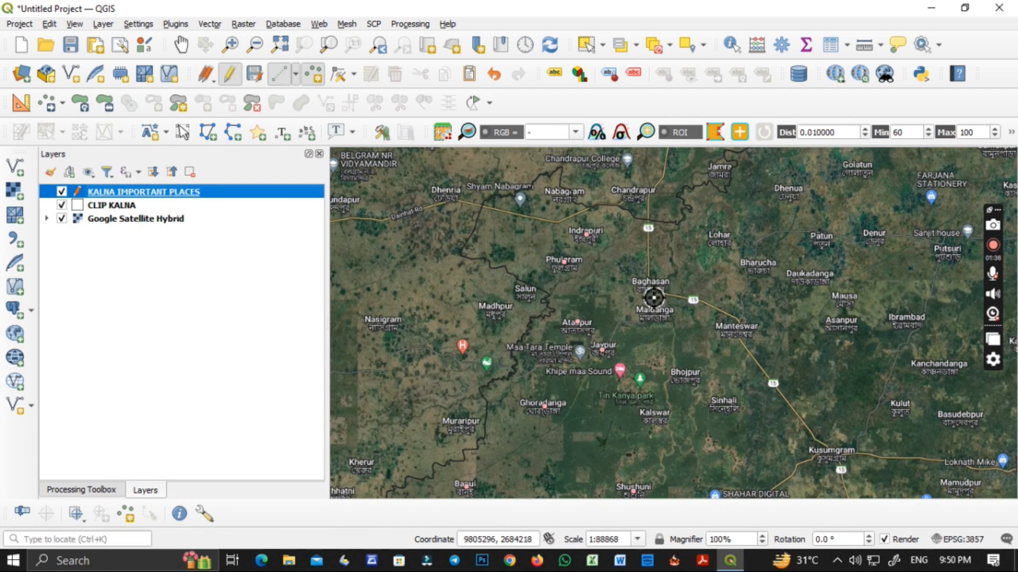
left_click(655, 290)
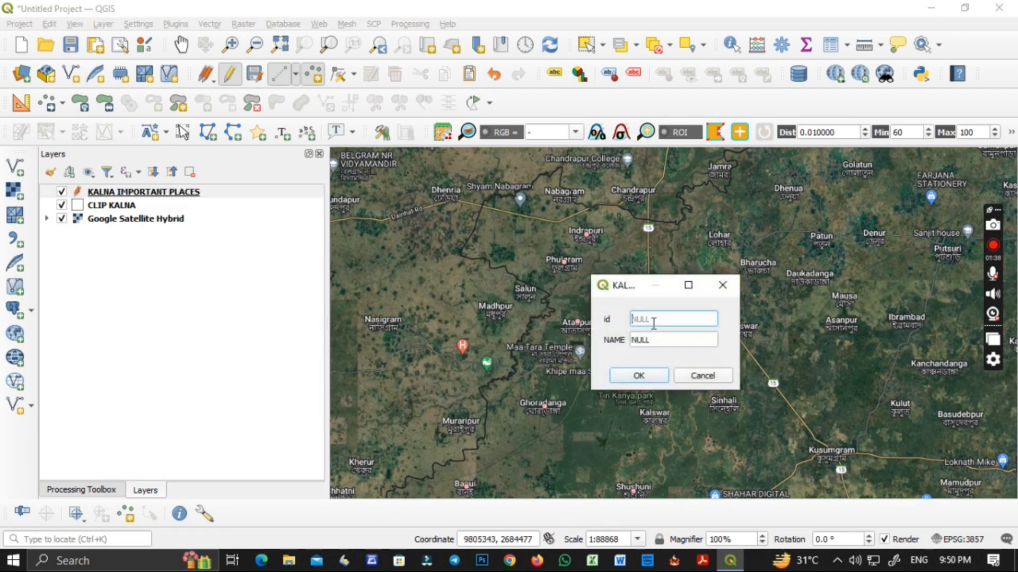
type("12")
key("Tab")
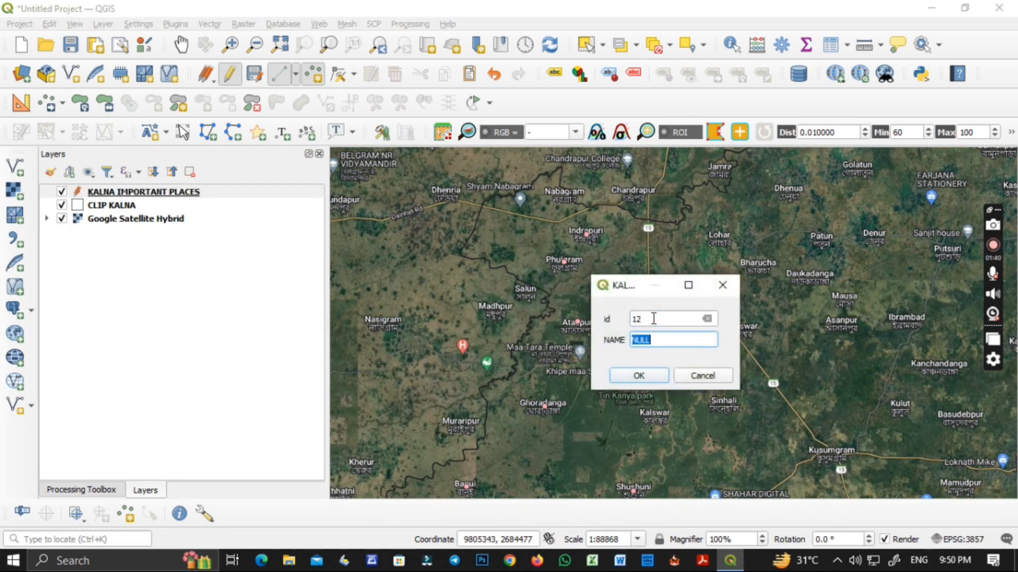
type("BAGHASAN")
left_click(640, 377)
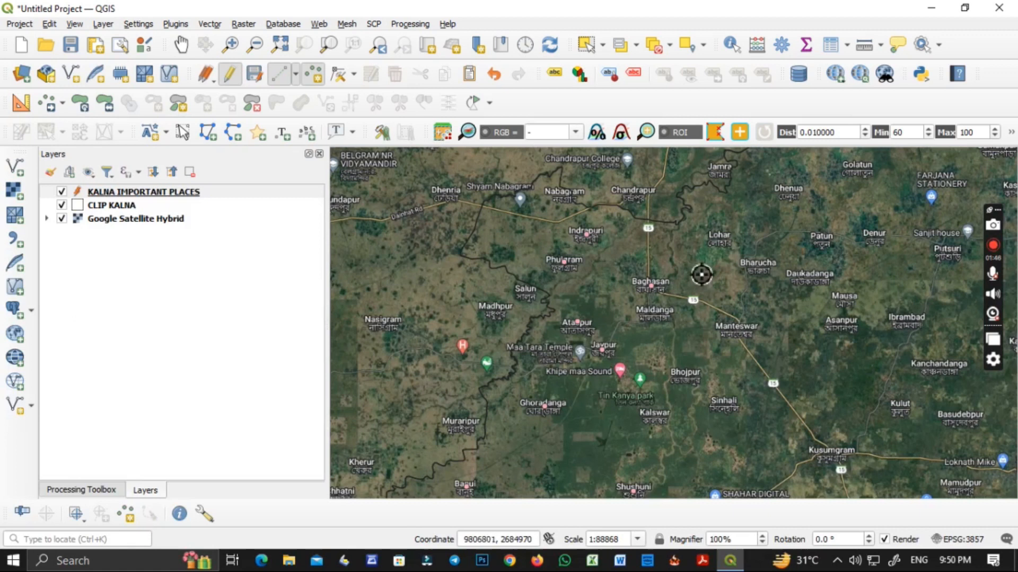
Add a point on the Lohar label with id 13 and NAME LOHAR
left_click(719, 240)
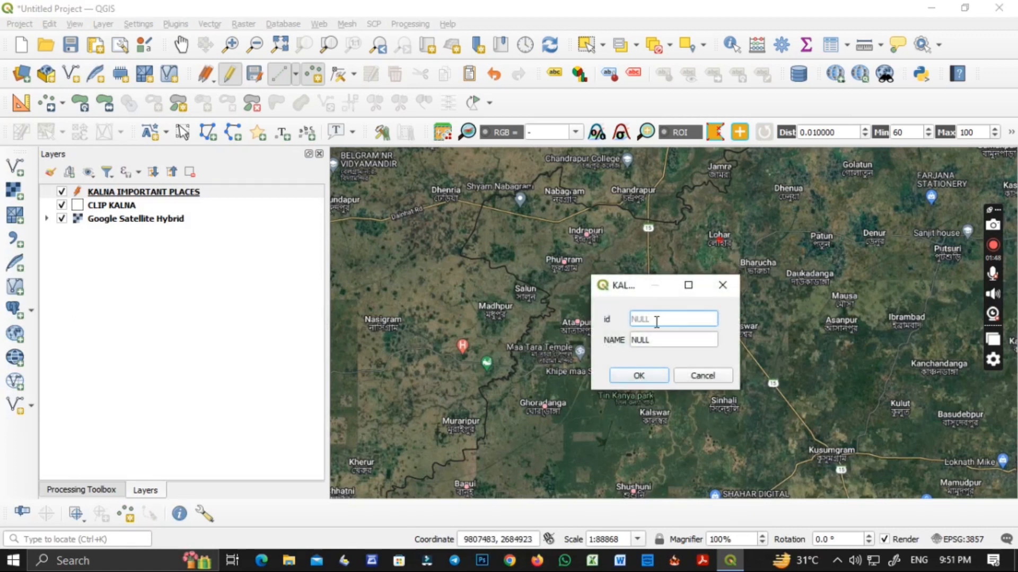
type("13")
key("Tab")
type("L")
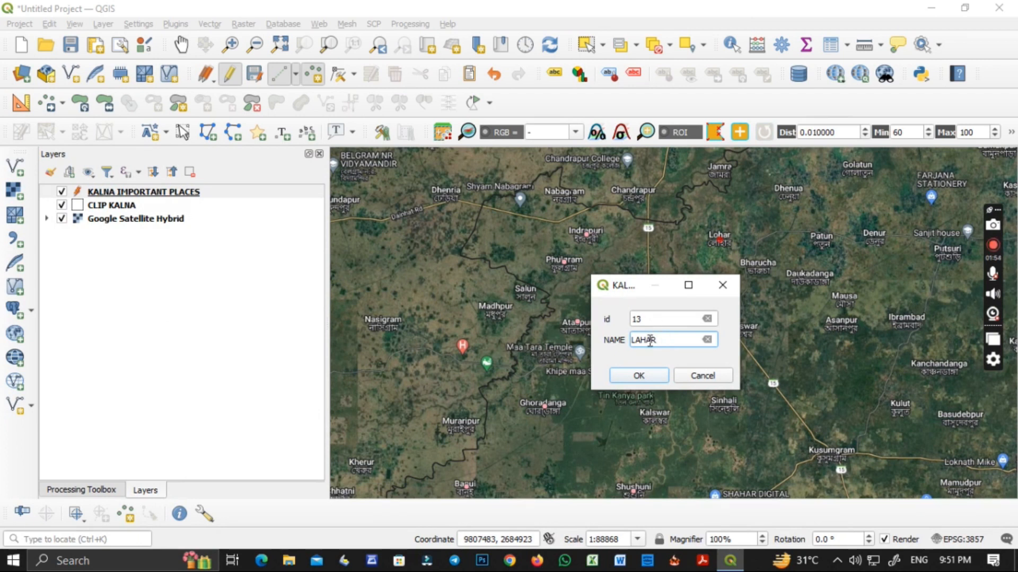
left_click(638, 375)
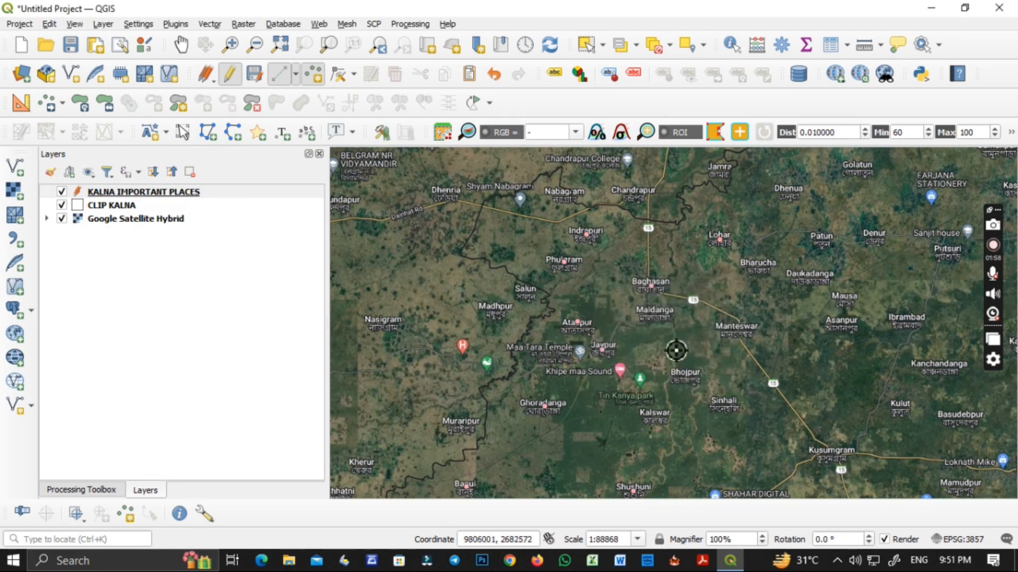
In the attribute table of KALNA IMPORTANT PLACES, set the id of INDRAPUR to 10
right_click(114, 192)
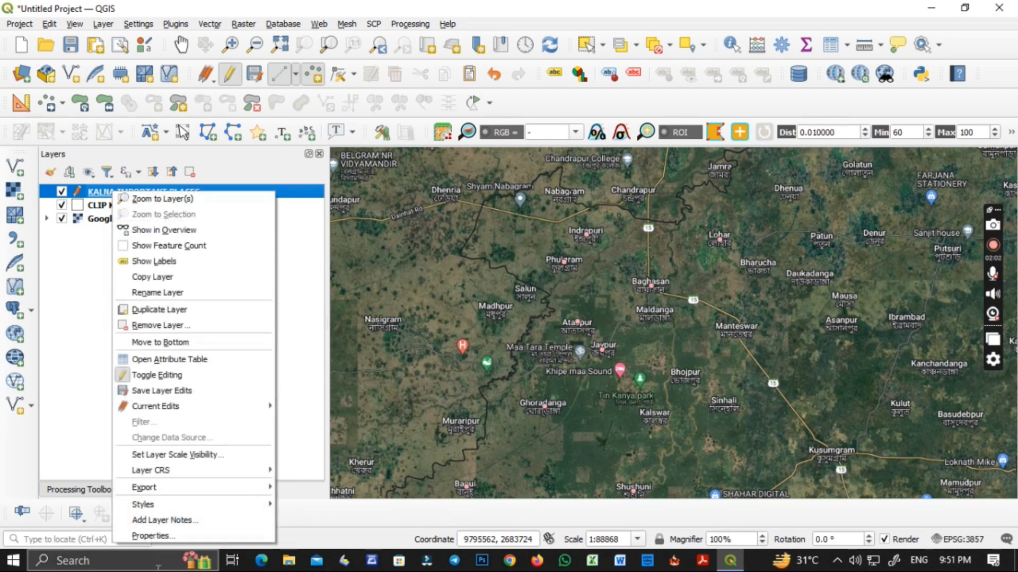
left_click(166, 360)
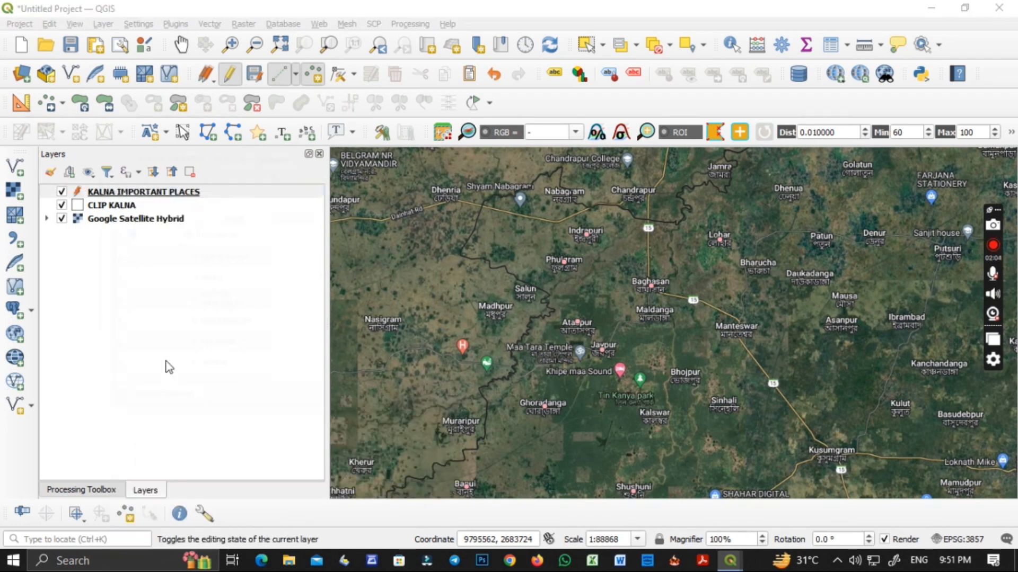
scroll(220, 327, "down", 1)
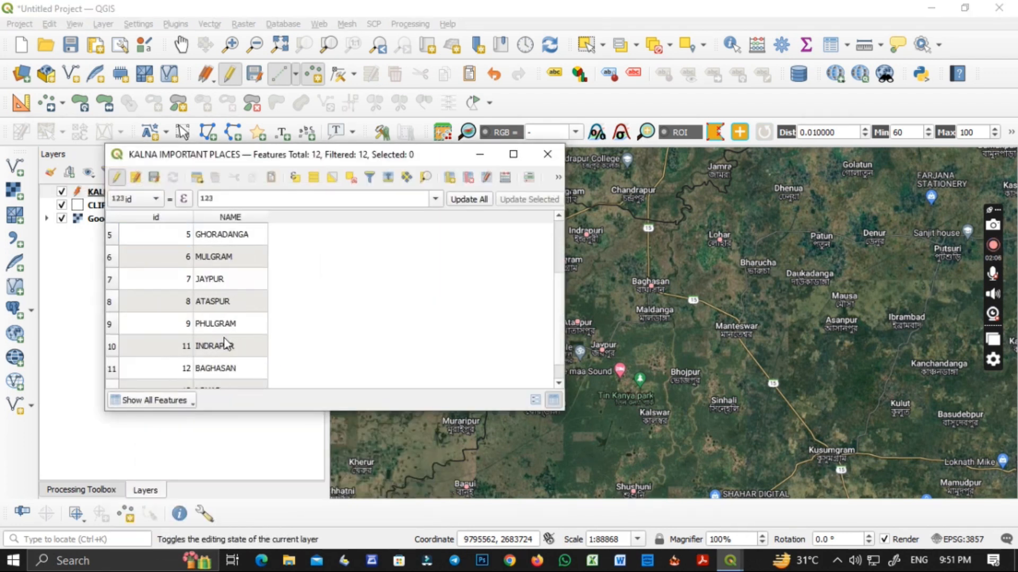
scroll(204, 354, "down", 1)
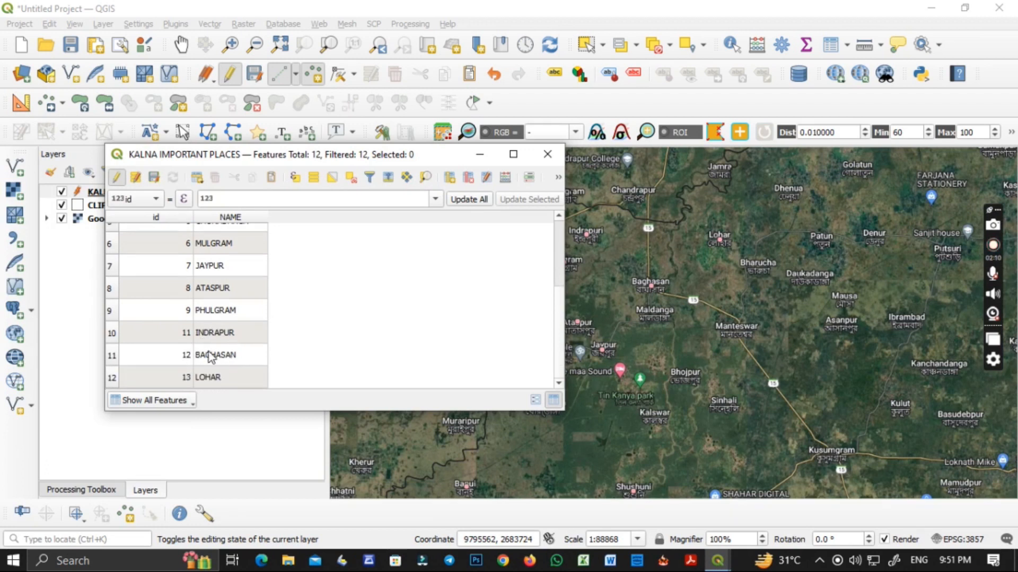
double_click(180, 336)
key("BackSpace")
type("10")
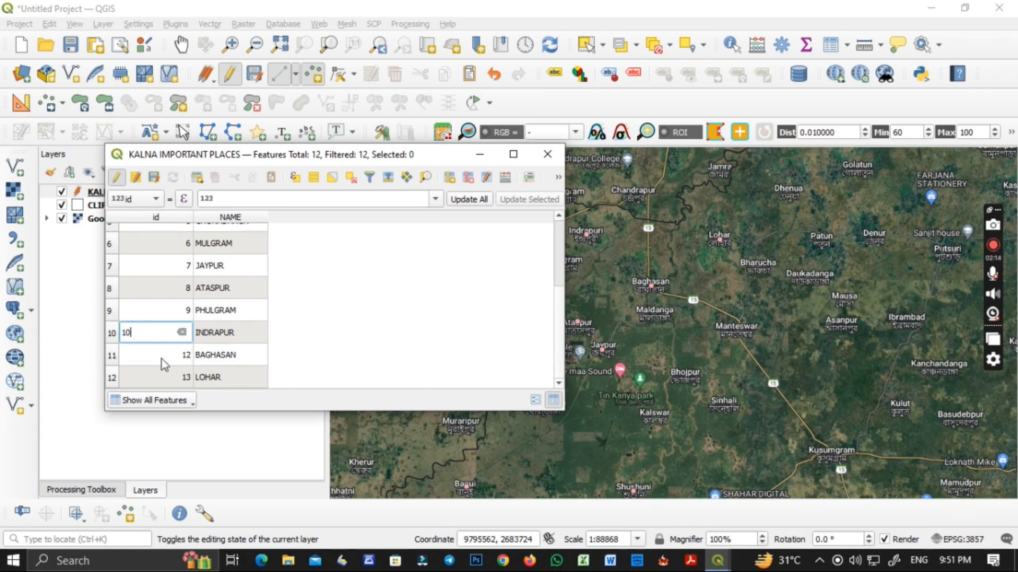
Set the id of BAGHASAN to 11 and of LOHAR to 12, then save the edits and close the attribute table
double_click(163, 354)
type("11")
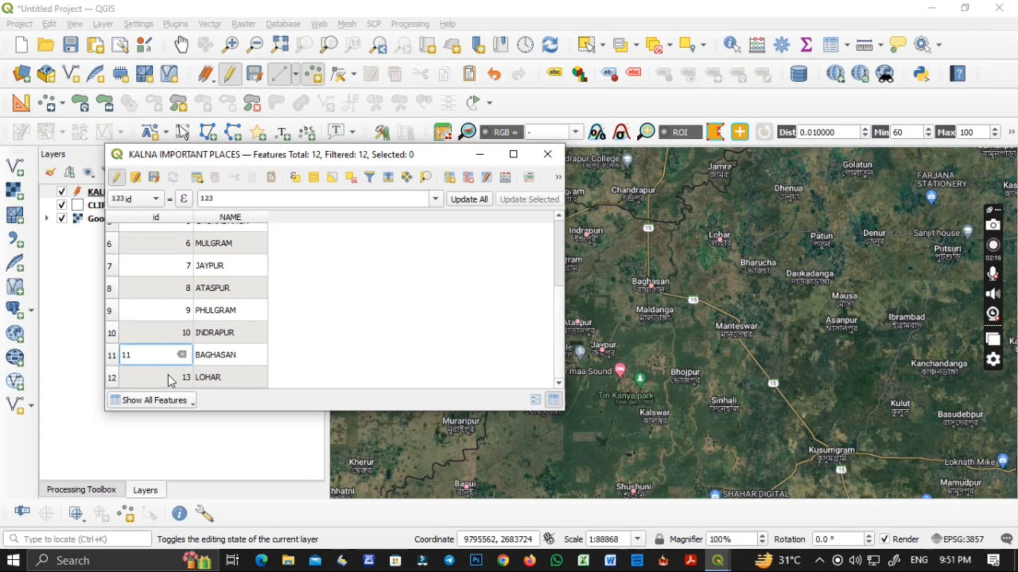
double_click(167, 375)
type("1")
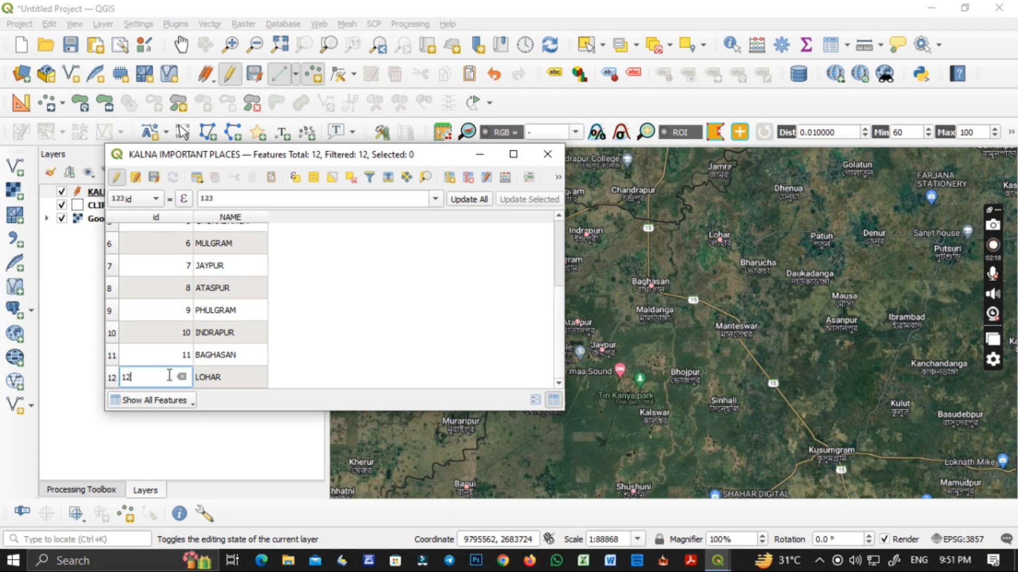
type("2")
left_click(154, 176)
left_click(548, 154)
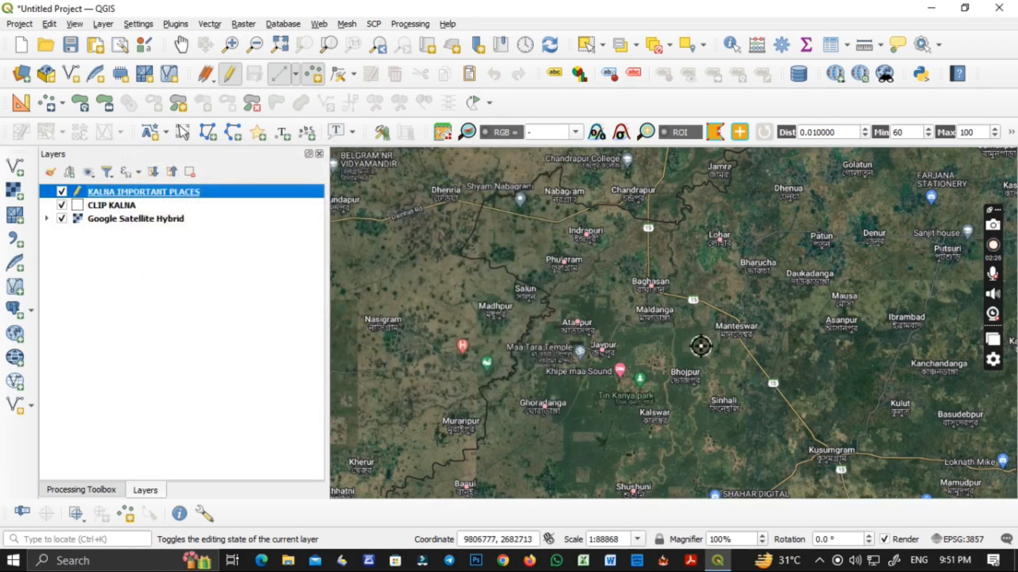
scroll(687, 356, "down", 1)
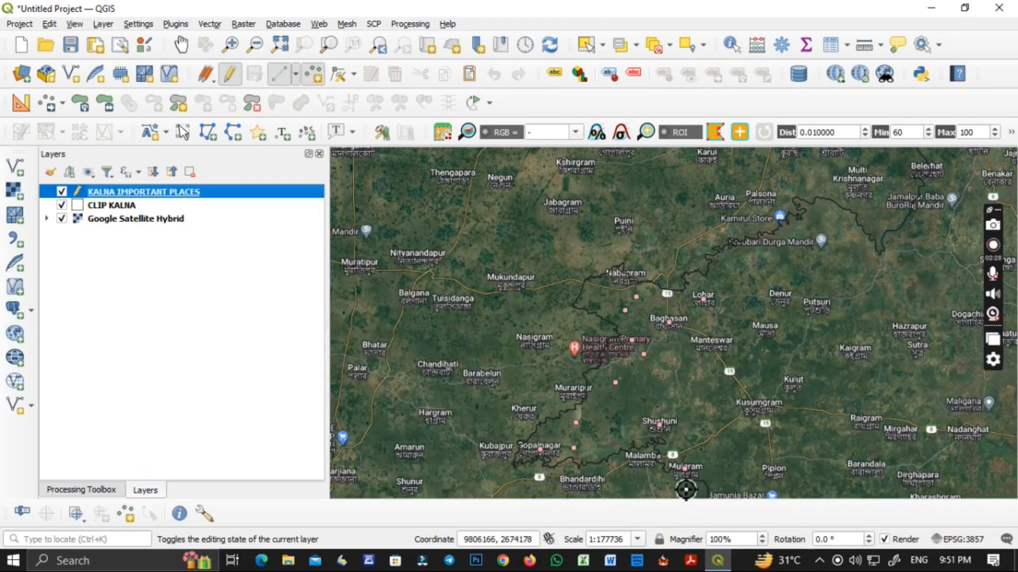
scroll(679, 299, "up", 1)
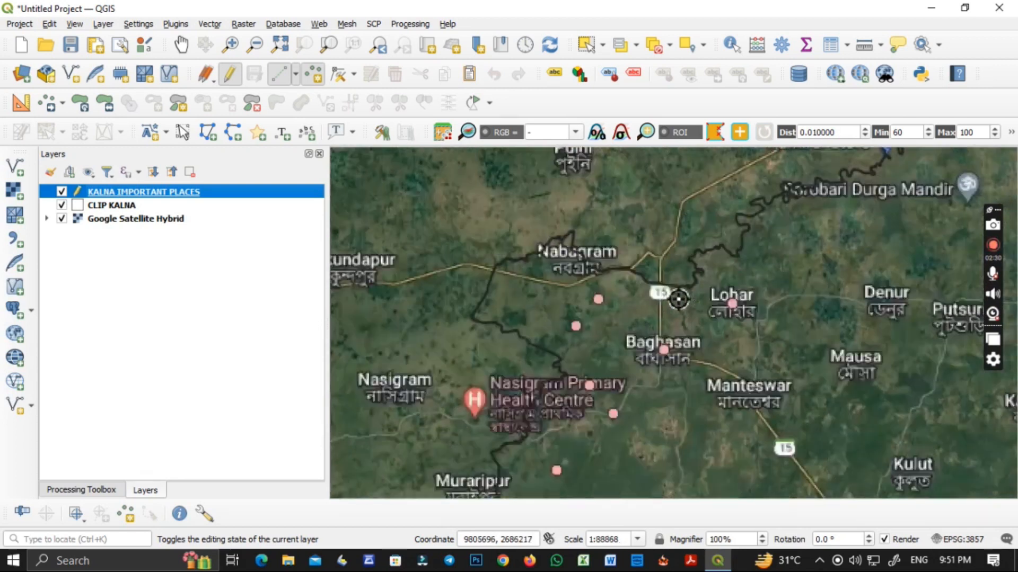
scroll(678, 299, "up", 1)
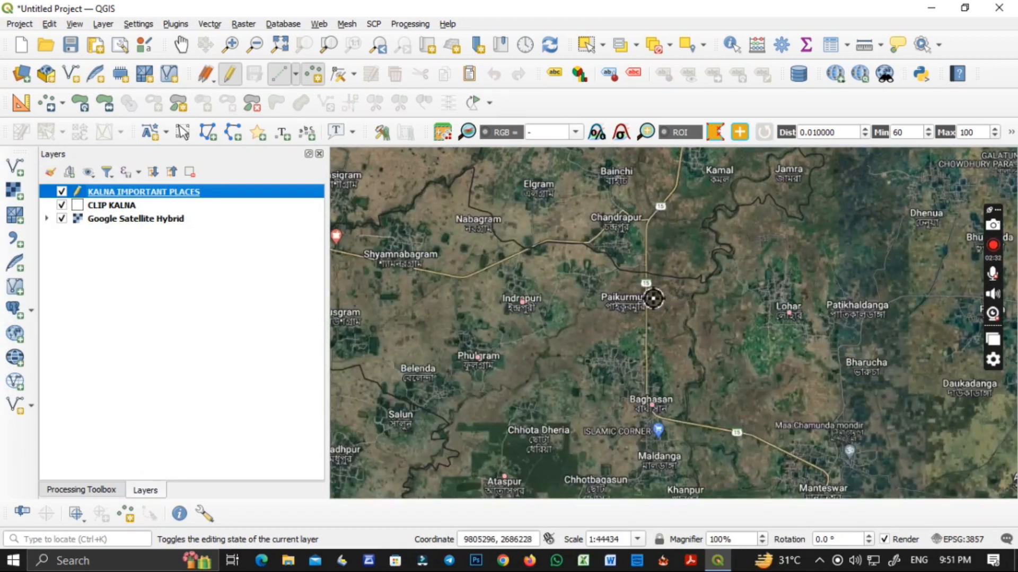
scroll(653, 299, "up", 1)
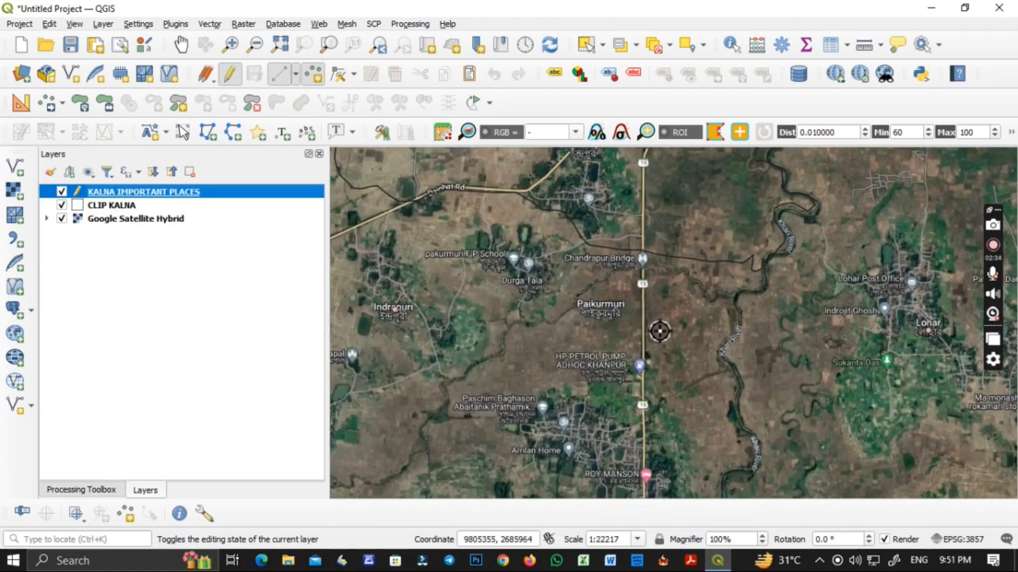
scroll(658, 272, "up", 2)
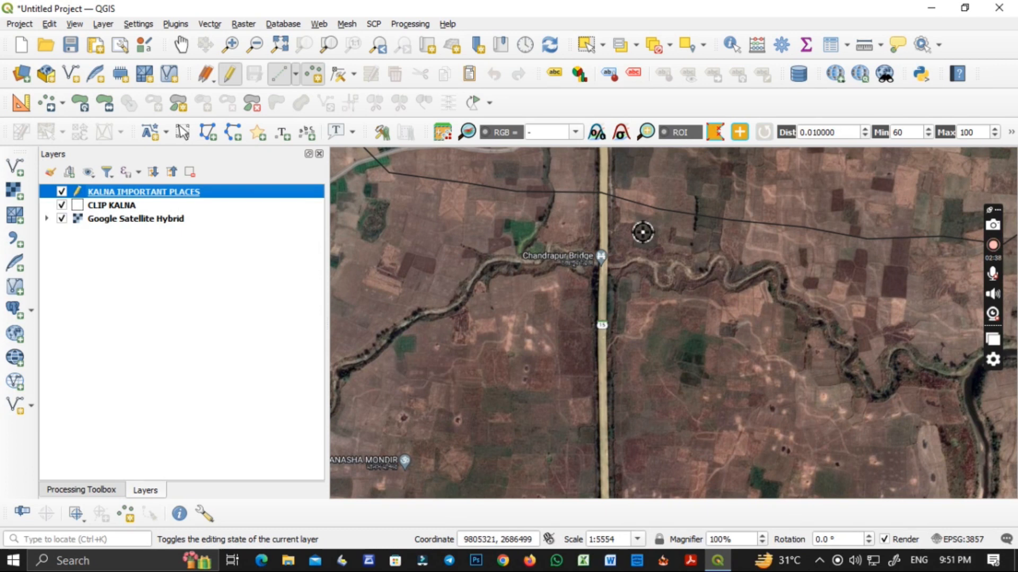
scroll(659, 363, "down", 2)
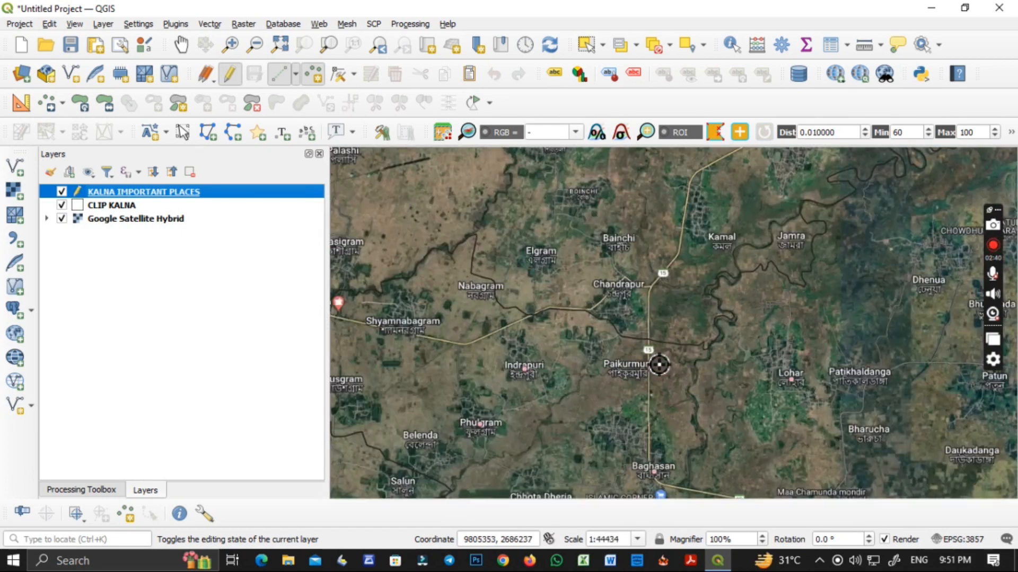
Remove the Google Satellite Hybrid basemap layer from the project
left_click(152, 220)
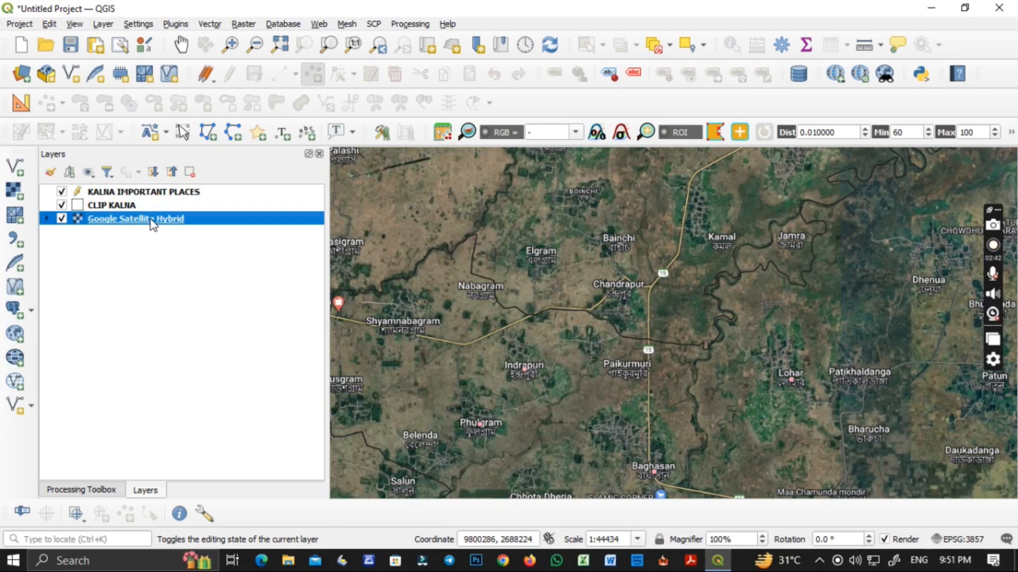
left_click(190, 173)
left_click(494, 300)
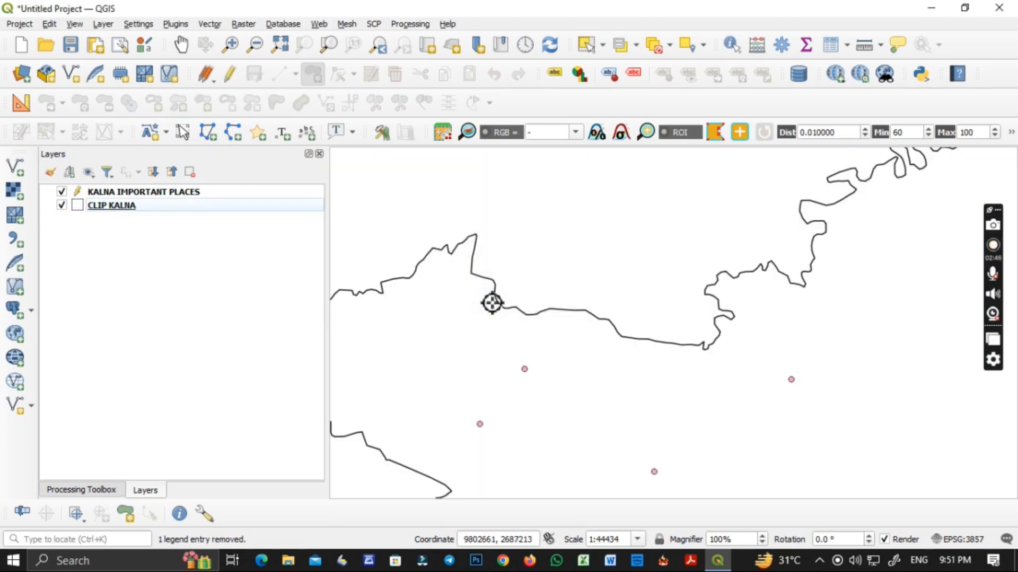
Add the Google Maps basemap from the QuickMapServices search for GOOGLE, then close the search
left_click(319, 23)
mouse_move(336, 53)
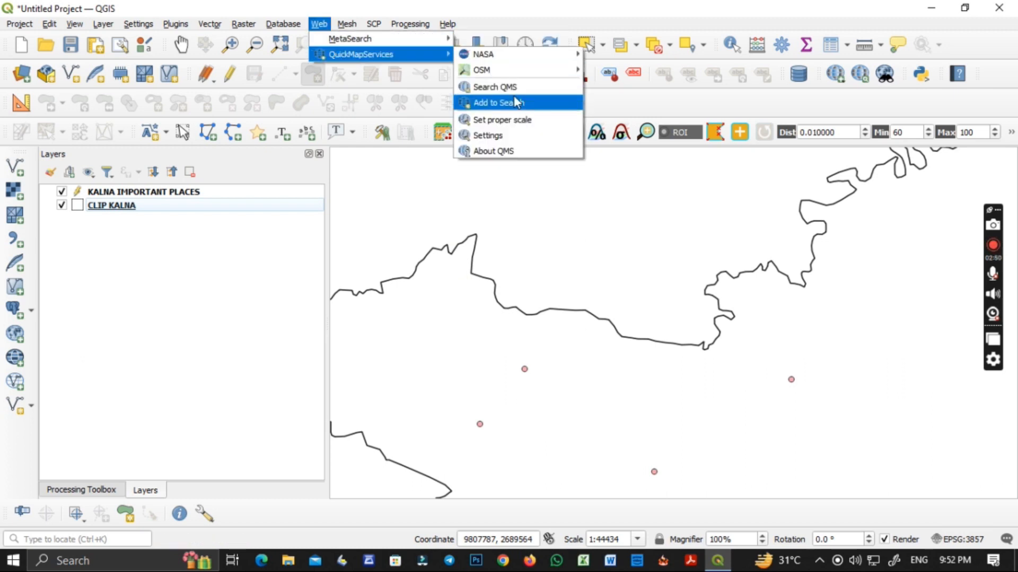
left_click(503, 86)
scroll(782, 402, "down", 5)
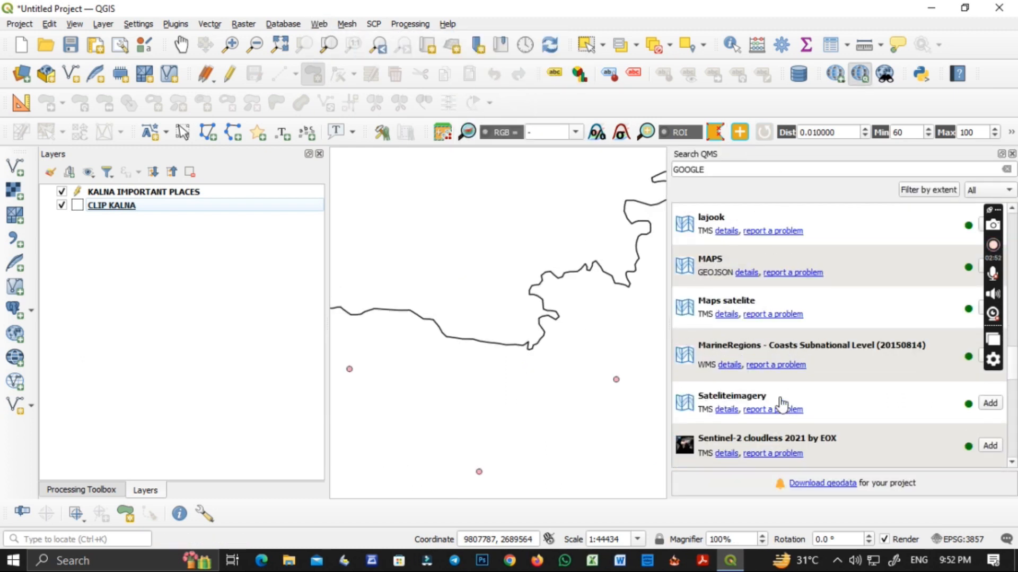
scroll(782, 402, "up", 3)
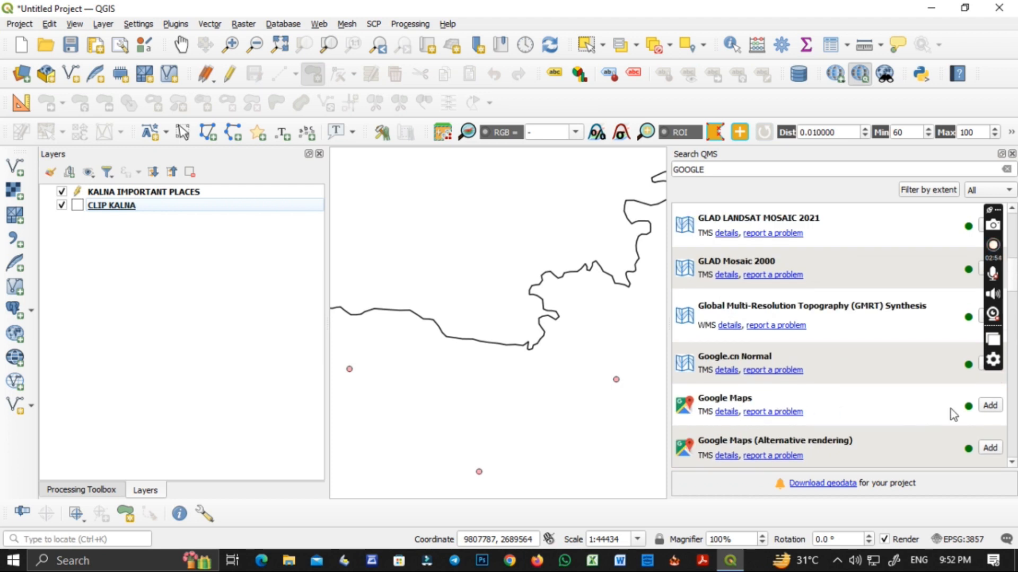
left_click(990, 406)
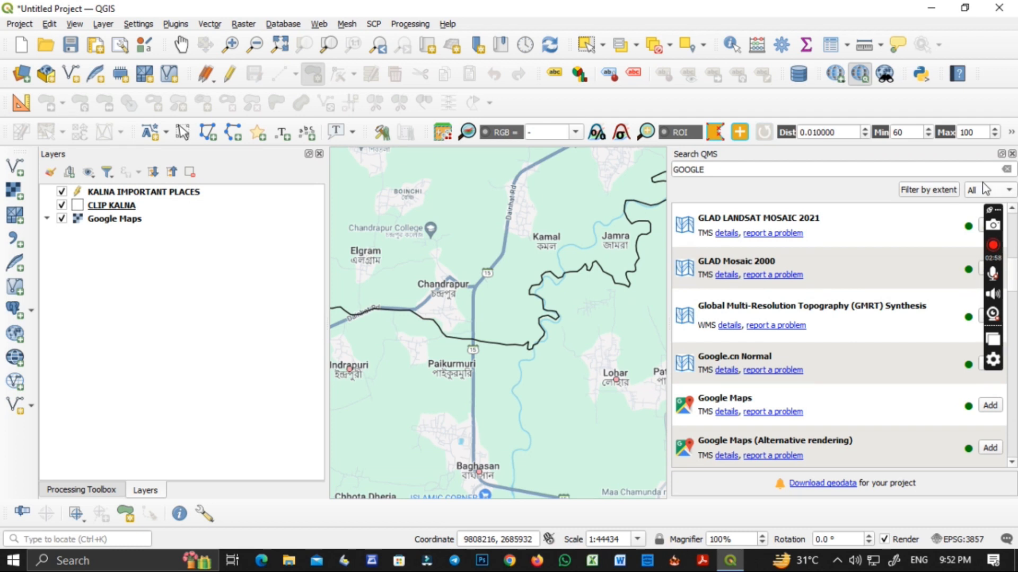
left_click(1012, 153)
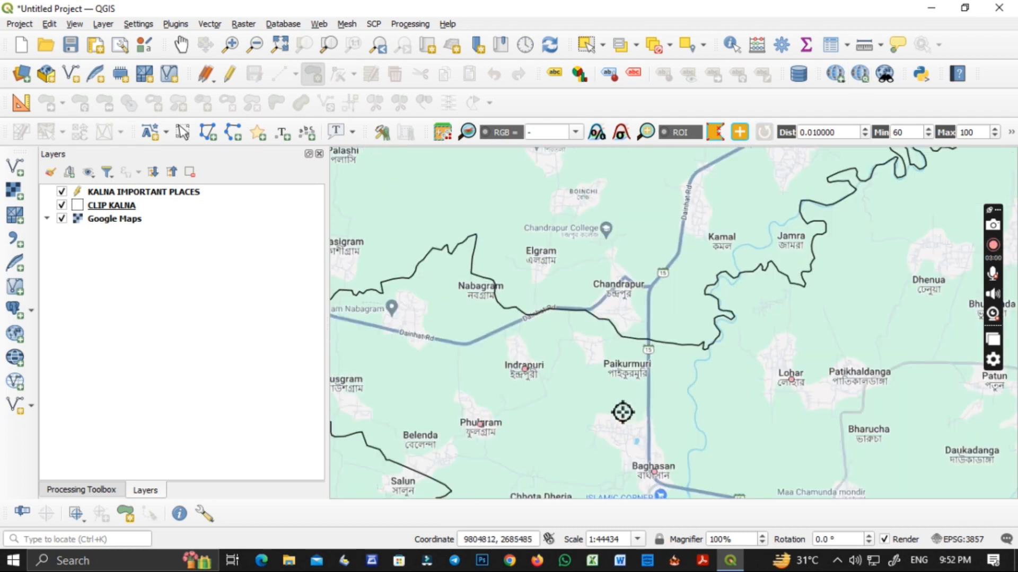
Examine the main roads from Baghasan past Kusumgram to Mulgram Bus Stand and the nearby Kalna boundary
scroll(563, 446, "down", 1)
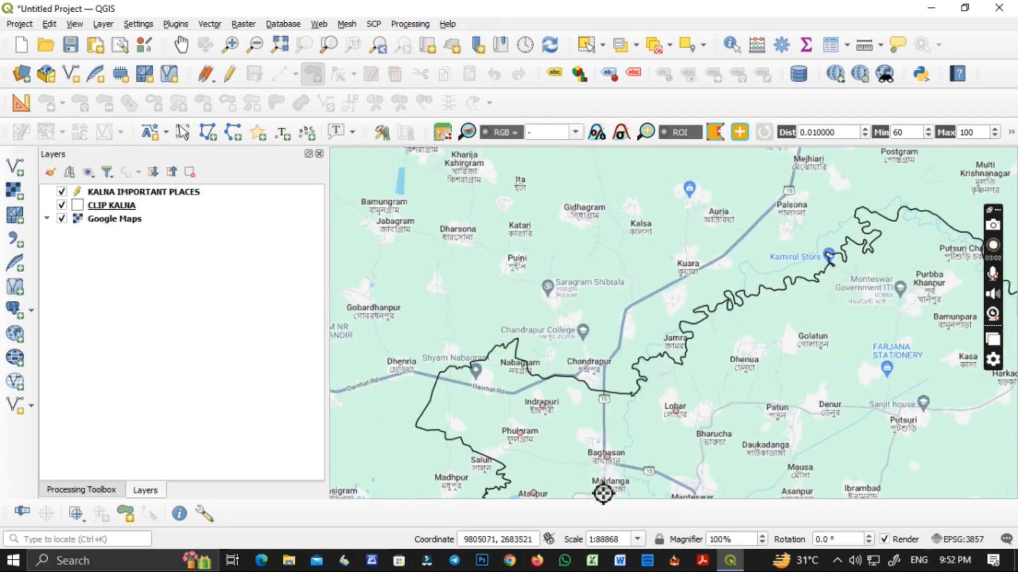
left_click(181, 45)
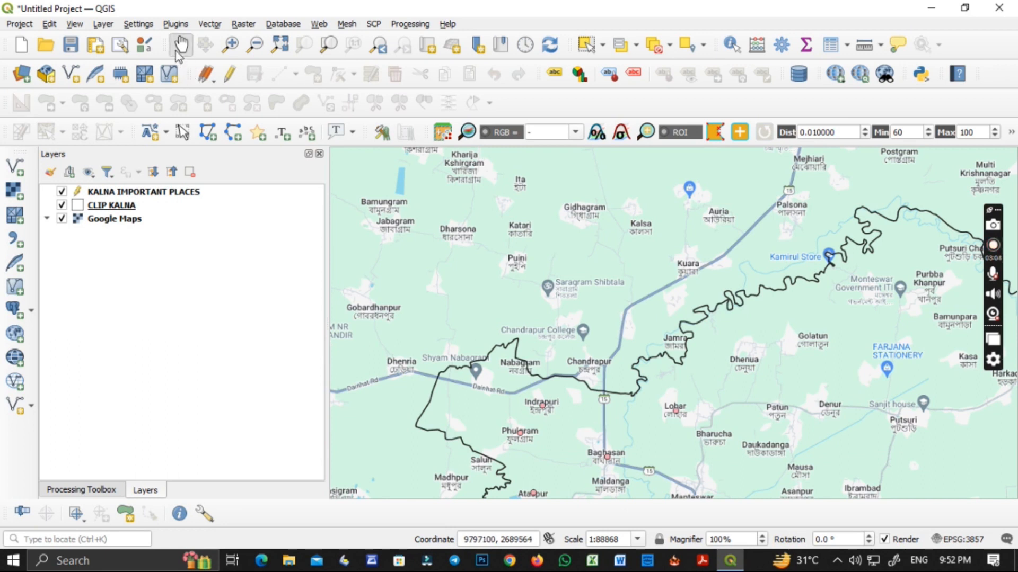
left_click_drag(556, 412, 469, 248)
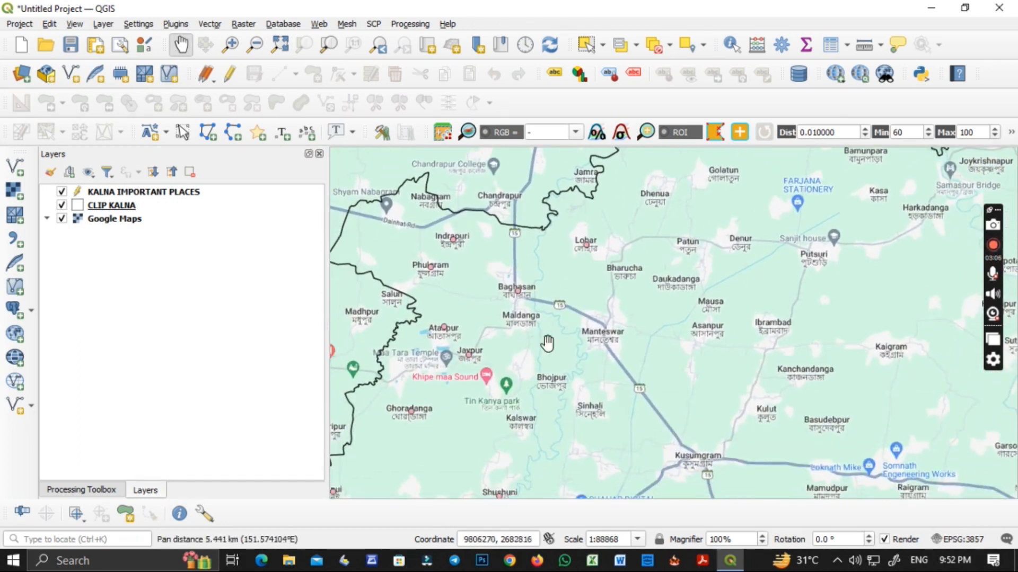
left_click_drag(662, 455, 657, 276)
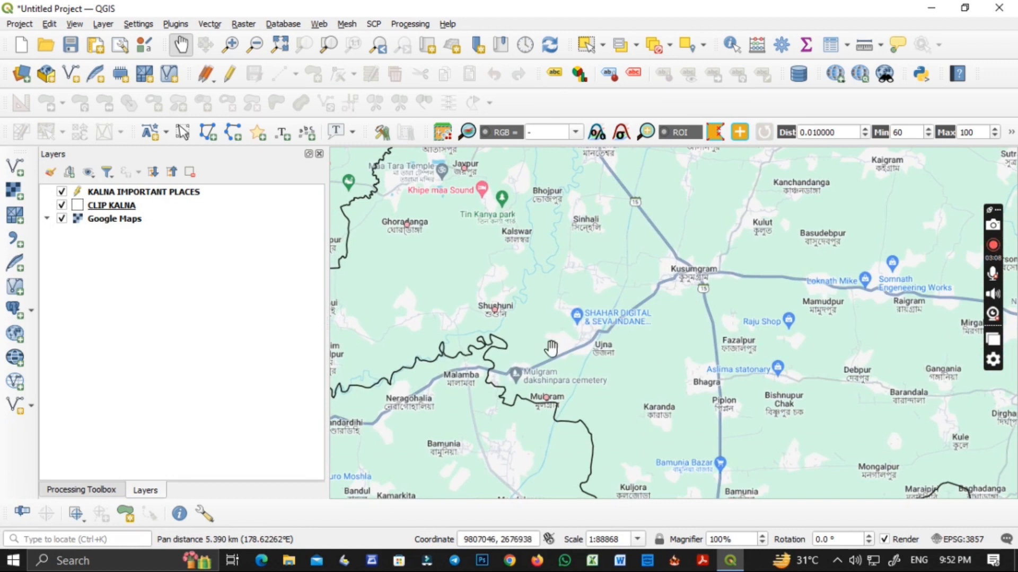
scroll(523, 377, "up", 3)
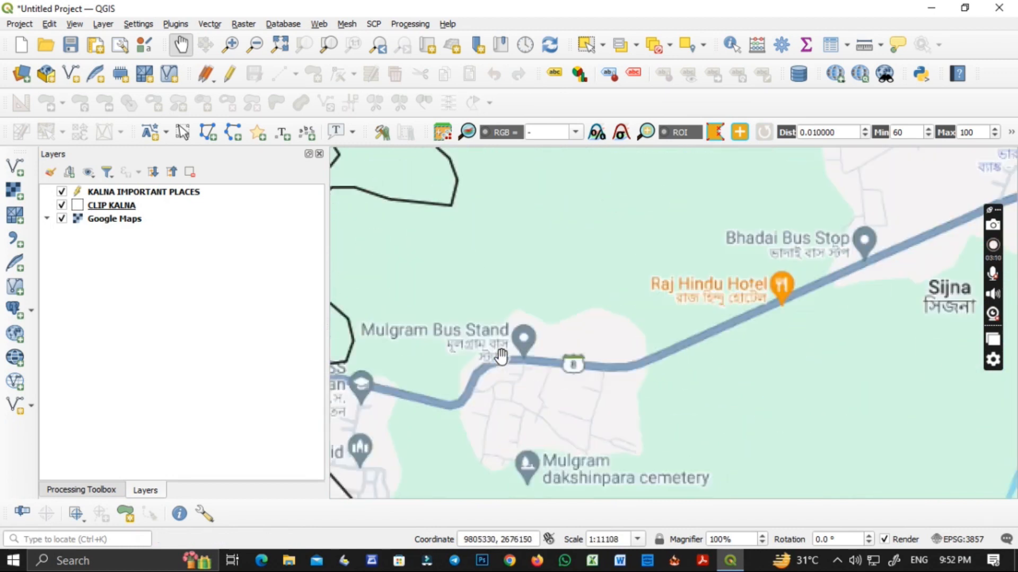
scroll(486, 362, "down", 1)
left_click_drag(490, 375, 556, 368)
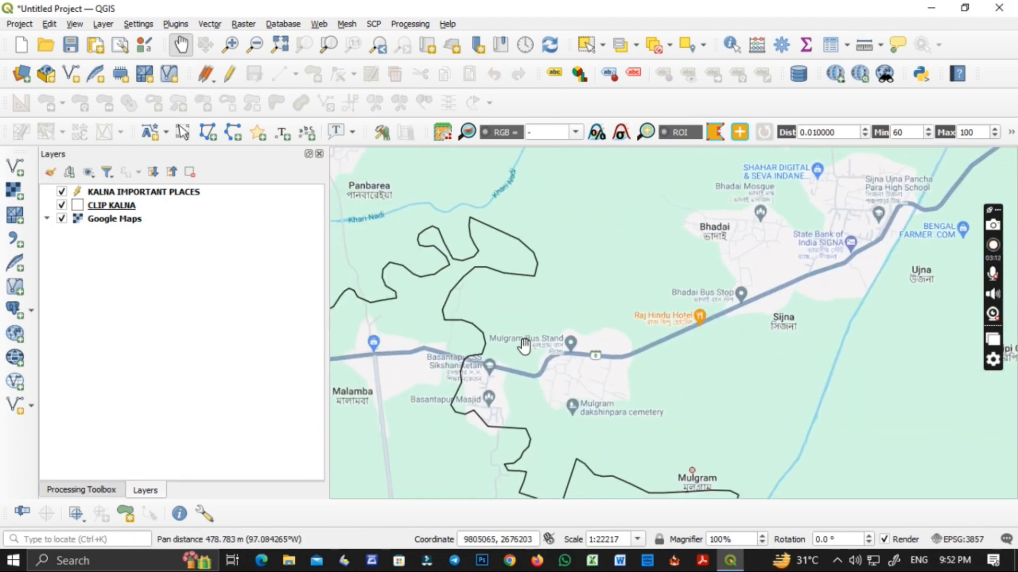
scroll(493, 364, "up", 1)
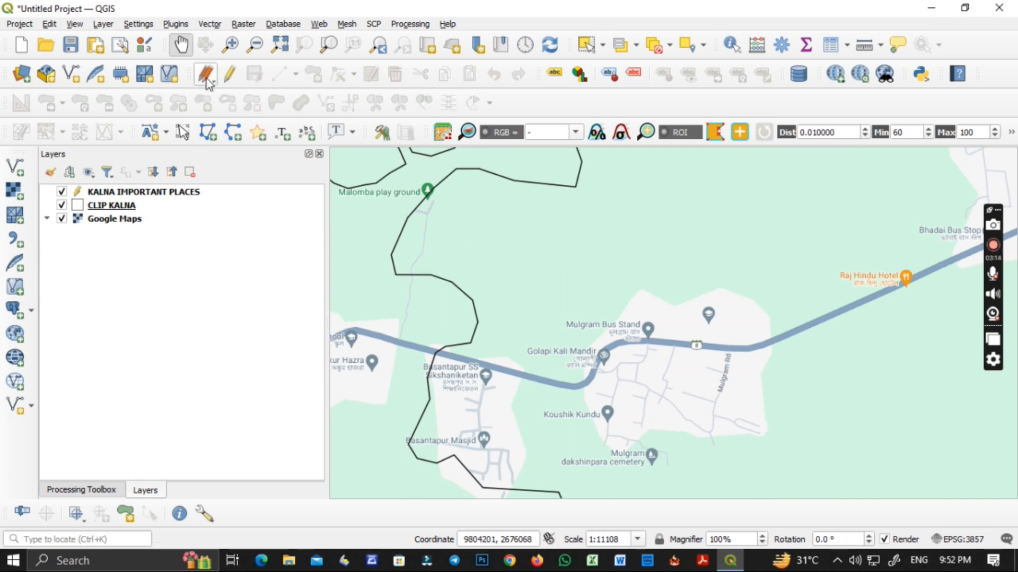
Start a new shapefile layer and set its file to KALNA IMPORTANT ROADS.shp in the PRITOM folder
left_click(71, 74)
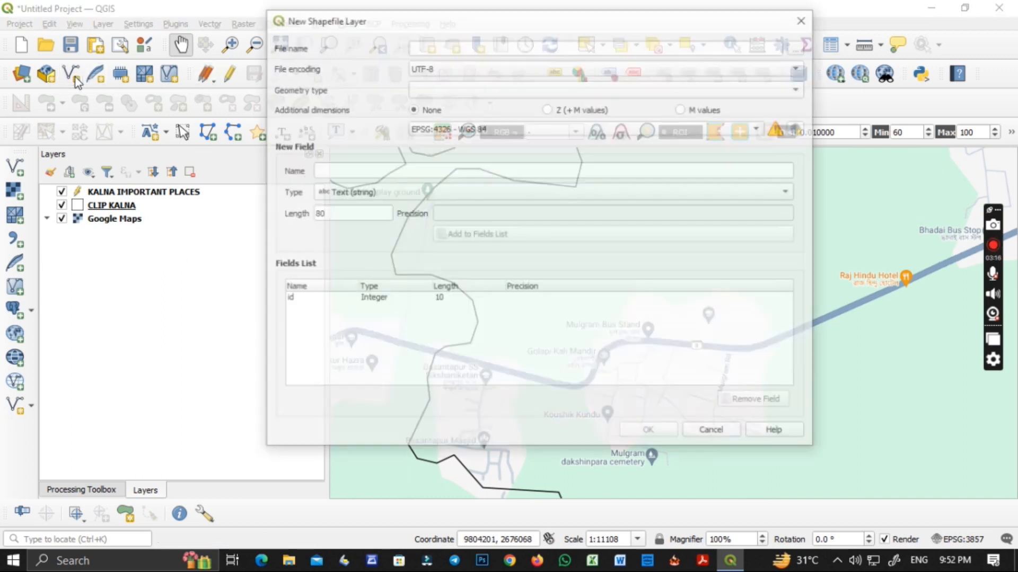
left_click(795, 46)
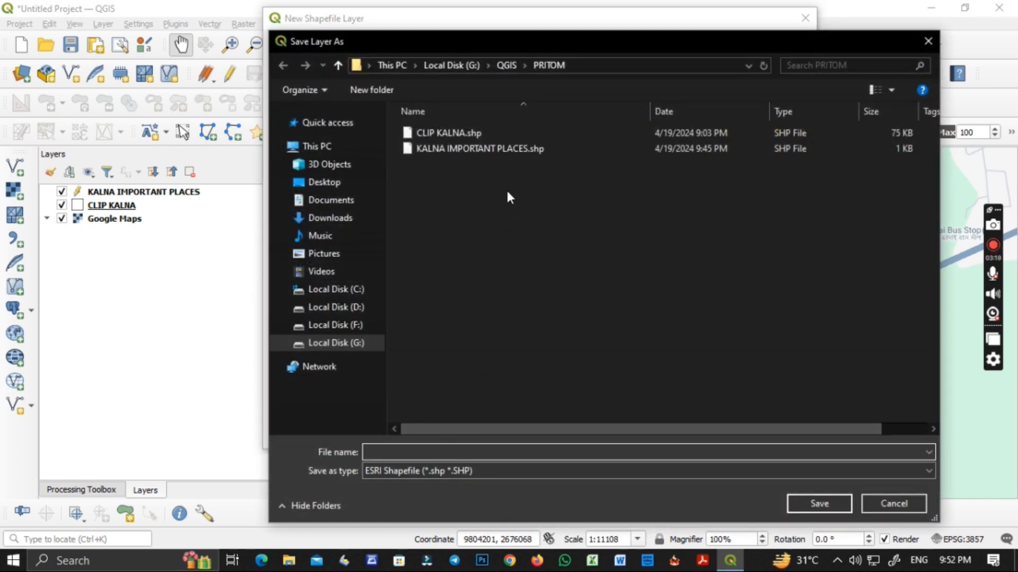
left_click(498, 146)
double_click(469, 452)
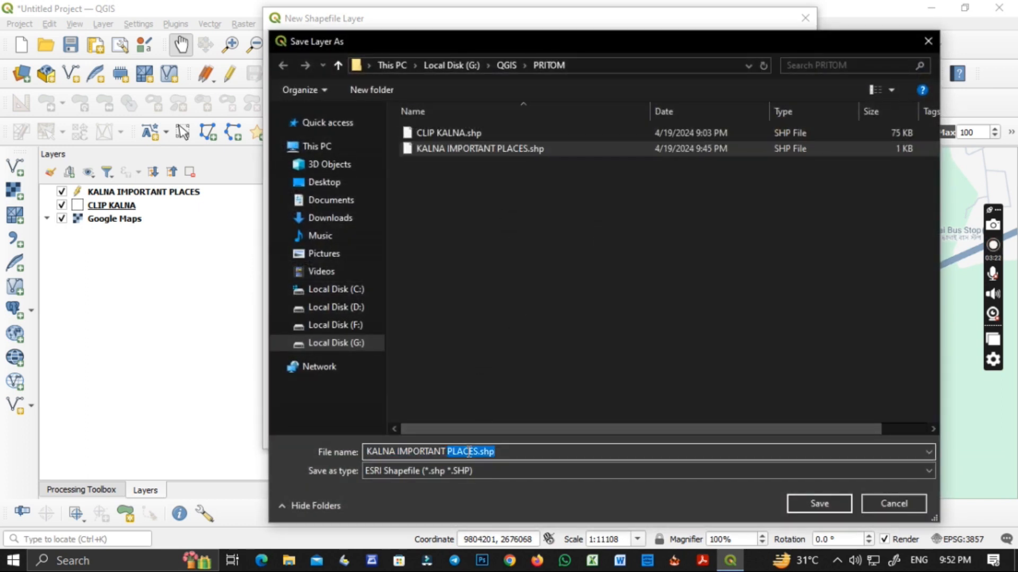
type("ROAD")
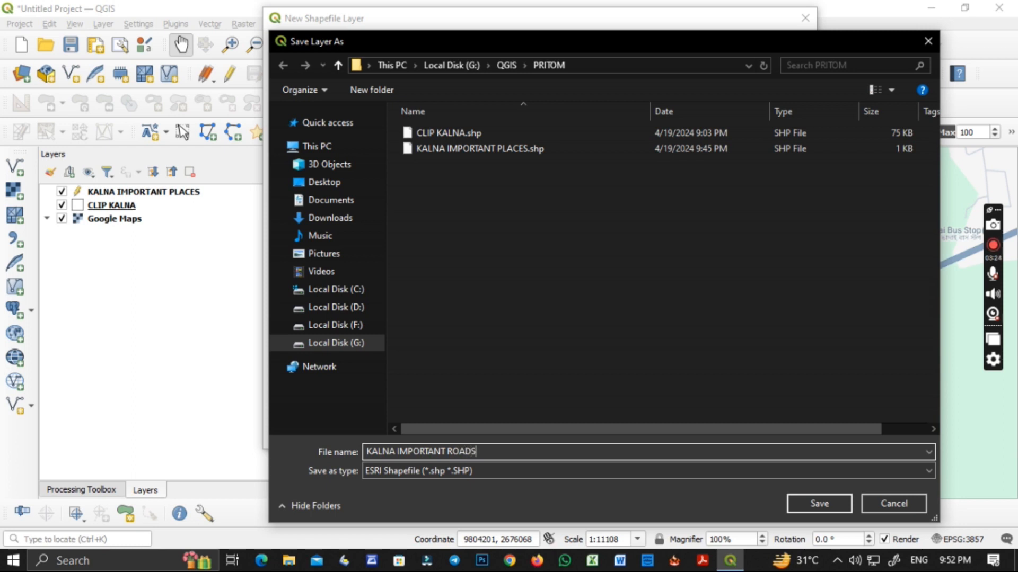
left_click(811, 504)
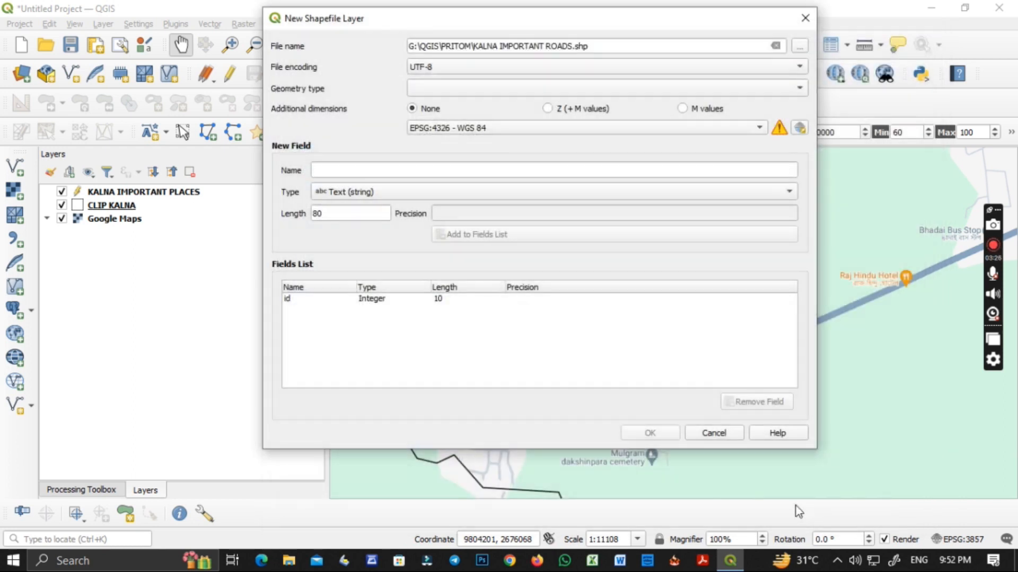
Set the new shapefile's geometry type to LineString and its CRS to EPSG:32645 - WGS 84 / UTM zone 45N
left_click(446, 88)
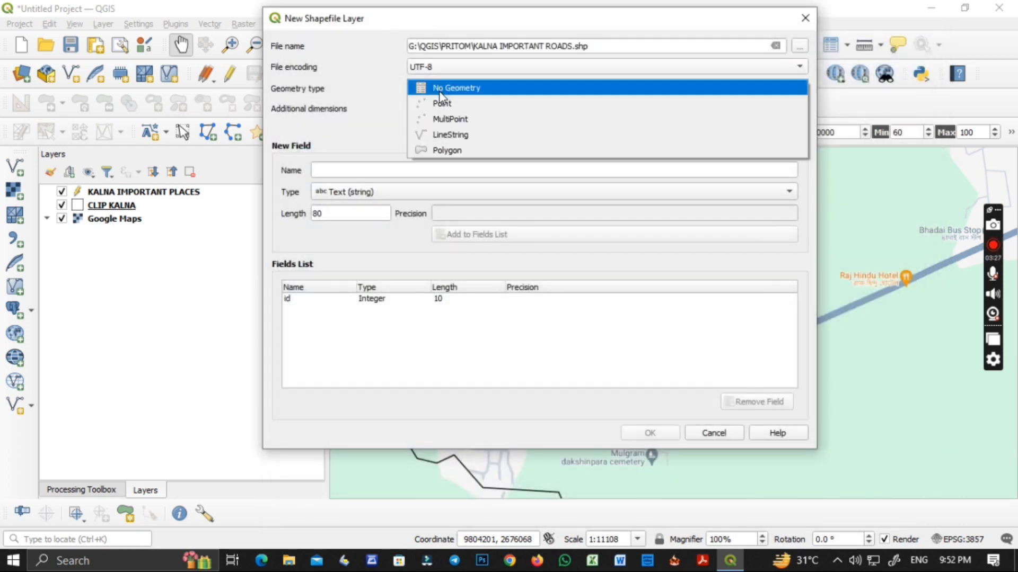
left_click(450, 136)
left_click(449, 129)
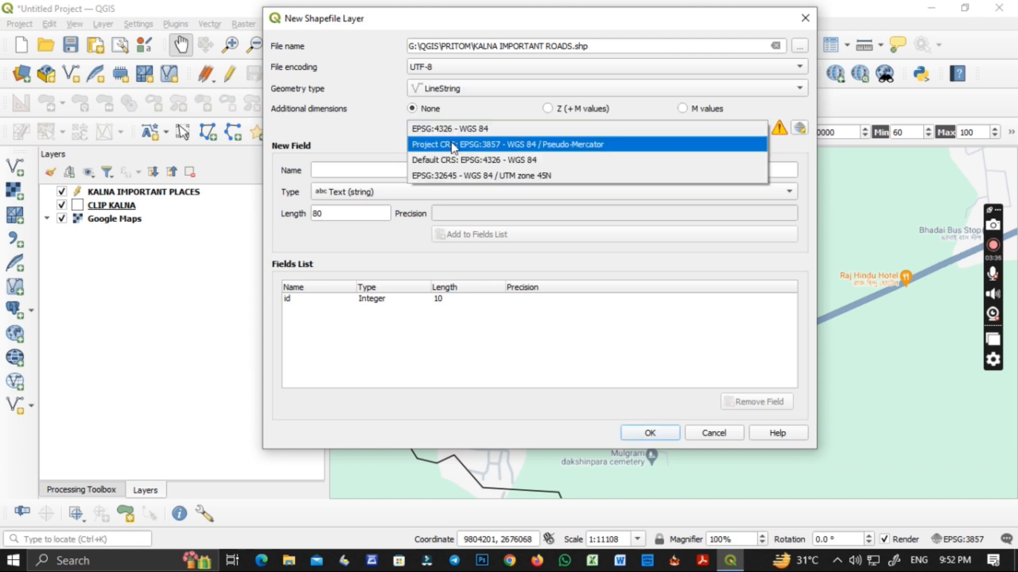
left_click(459, 178)
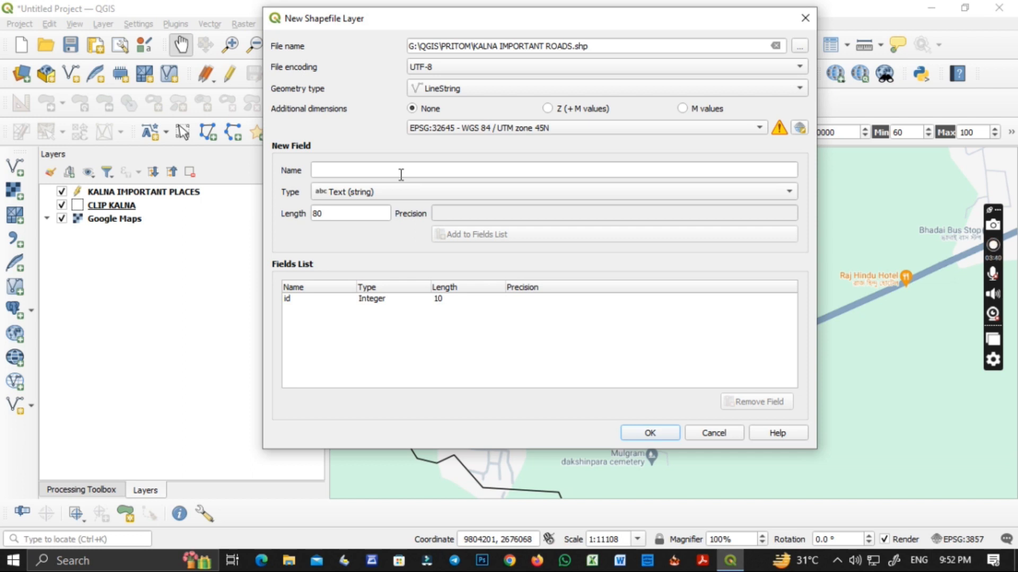
Enter NAME as a new text field and create the shapefile, discarding the field not added to the fields list
left_click(368, 172)
type("NAME")
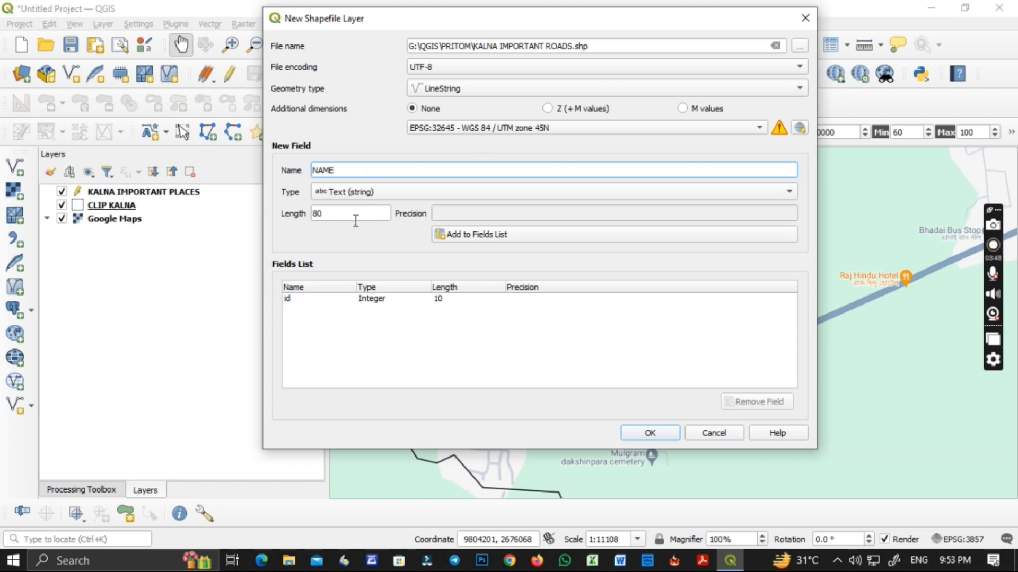
left_click(647, 433)
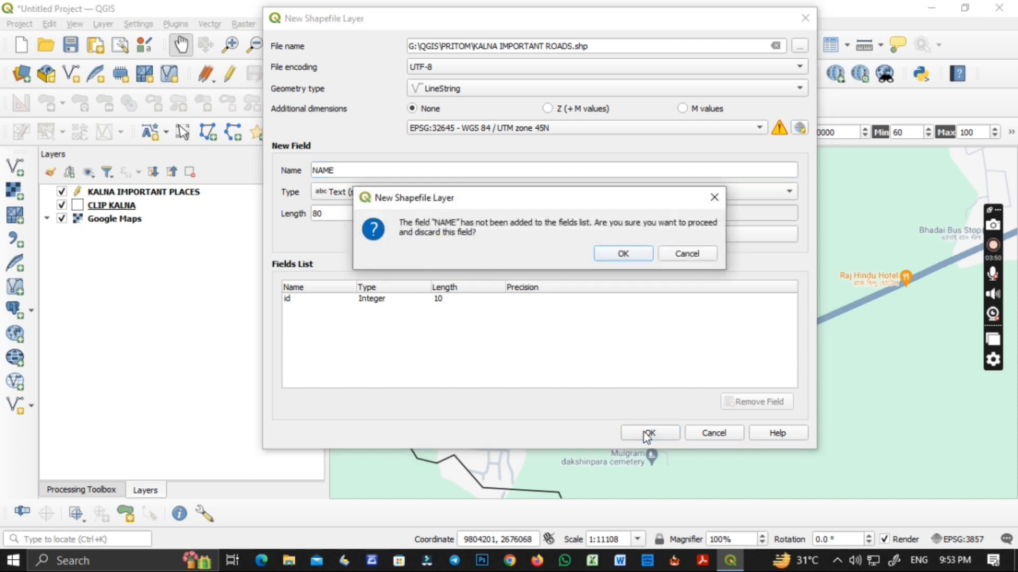
left_click(624, 254)
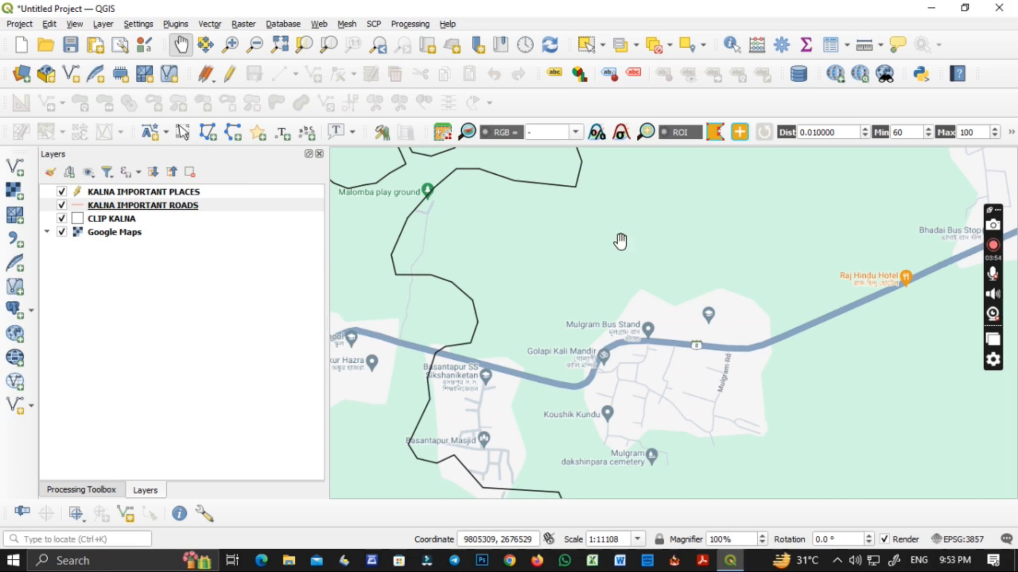
Check the fields in the attribute table of KALNA IMPORTANT ROADS and close the table
right_click(148, 208)
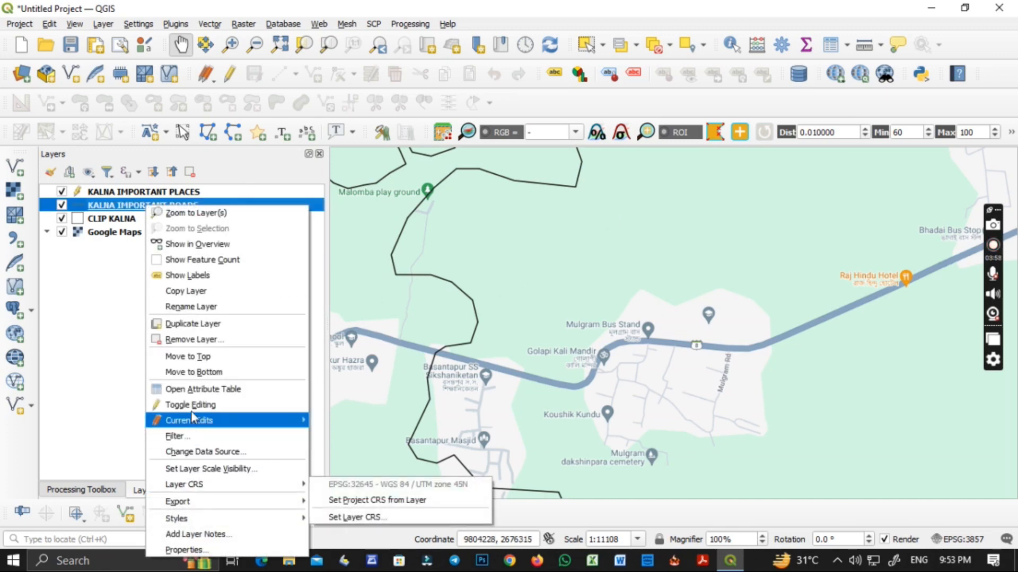
left_click(194, 390)
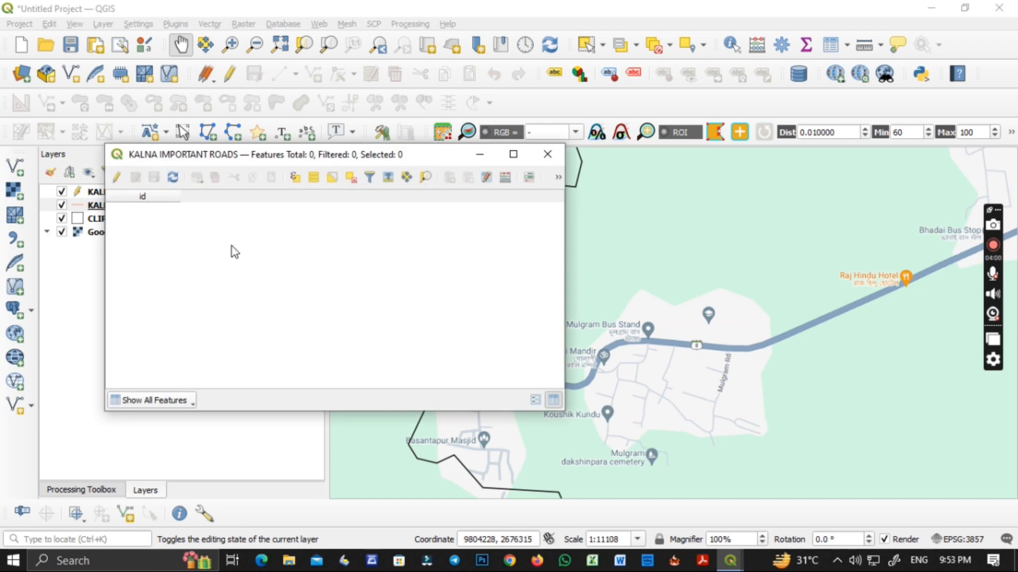
left_click(547, 154)
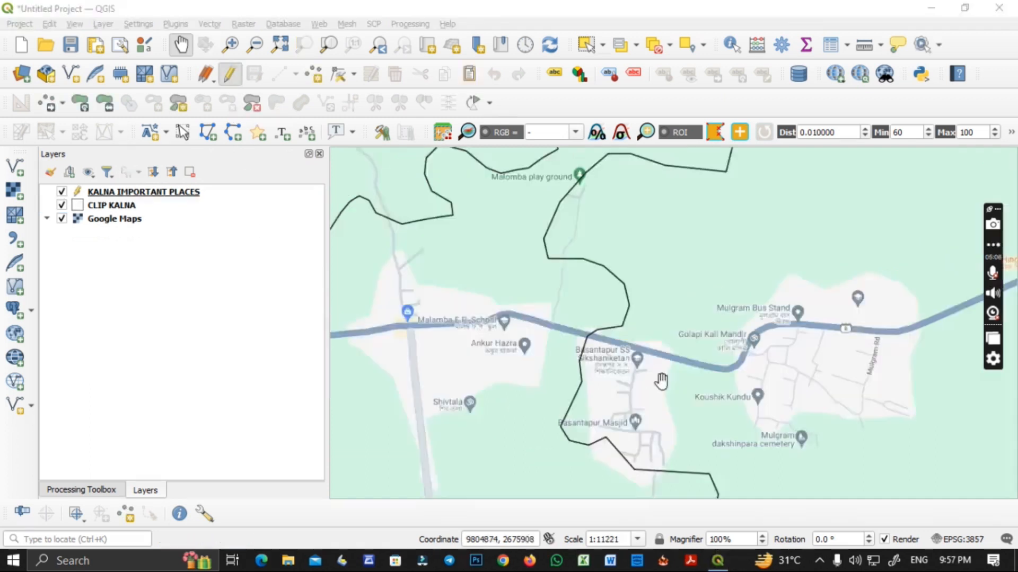
scroll(657, 379, "up", 2)
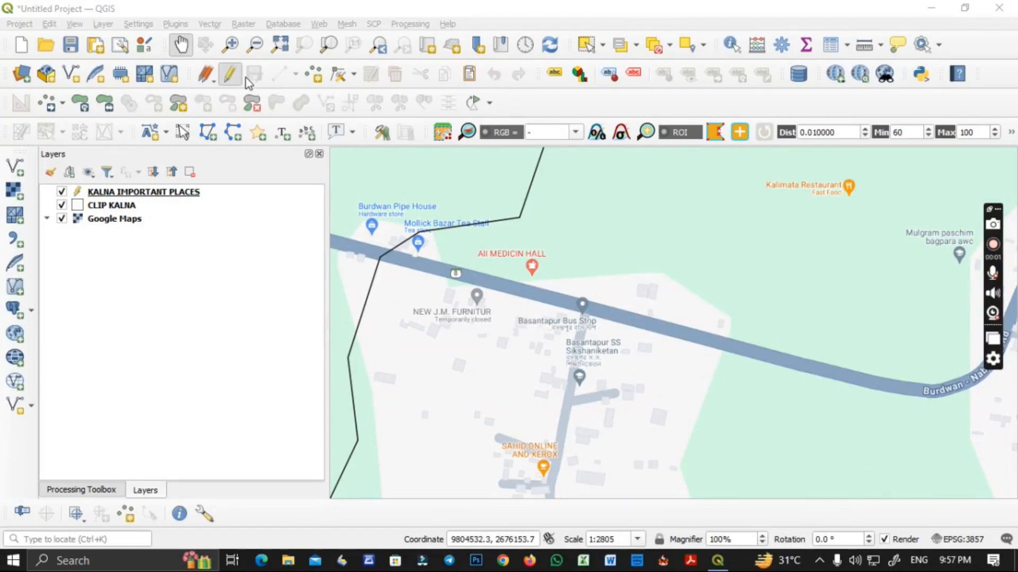
Start a new shapefile layer and, while choosing its file, delete the existing KALNA IMPORTANT ROADS.shp from the PRITOM folder
left_click(75, 77)
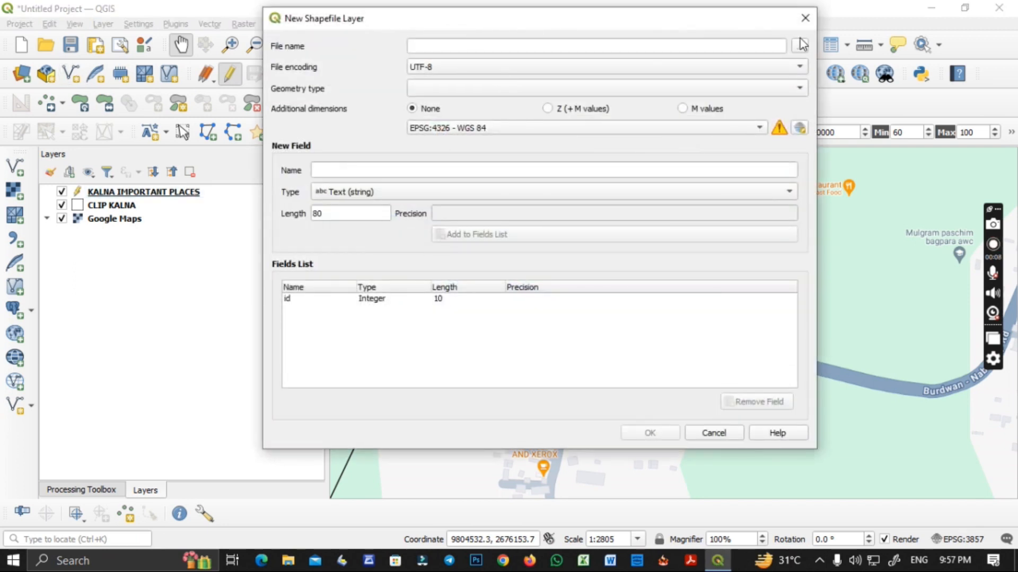
left_click(800, 45)
left_click(504, 166)
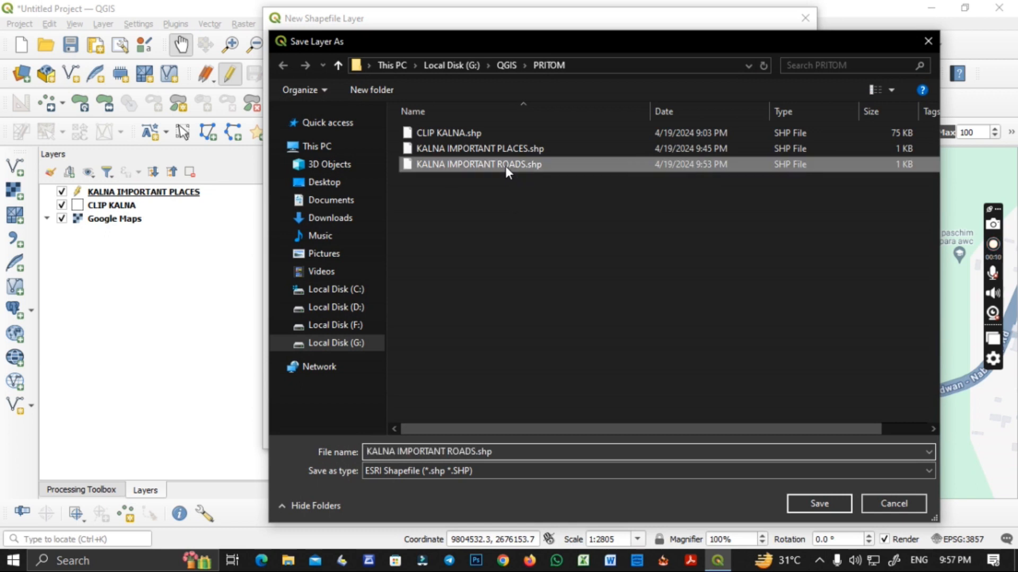
key("Delete")
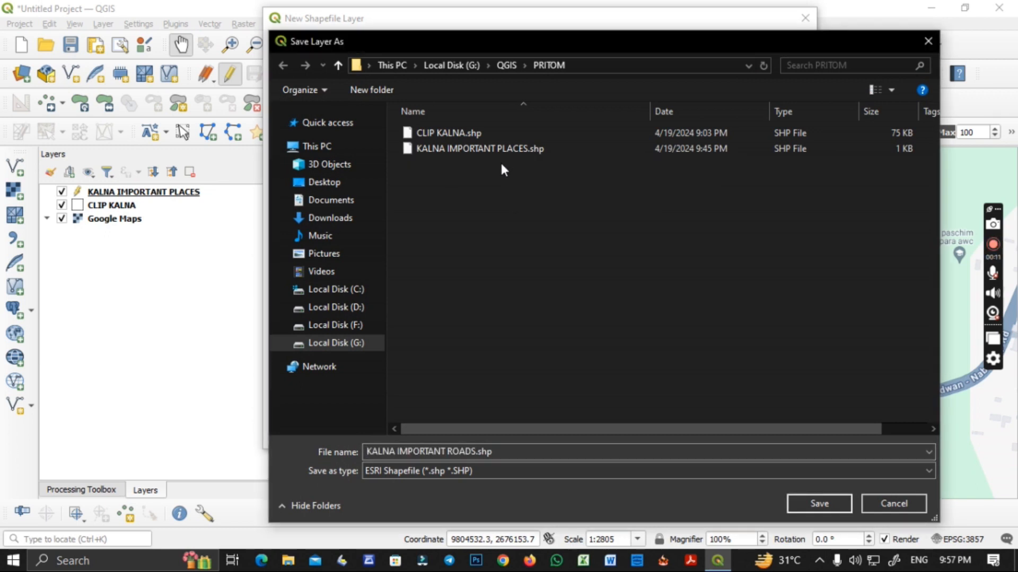
Set the new shapefile's file name to KALNA IMPORTANT ROADS in the PRITOM folder
left_click(499, 451)
left_click(498, 451)
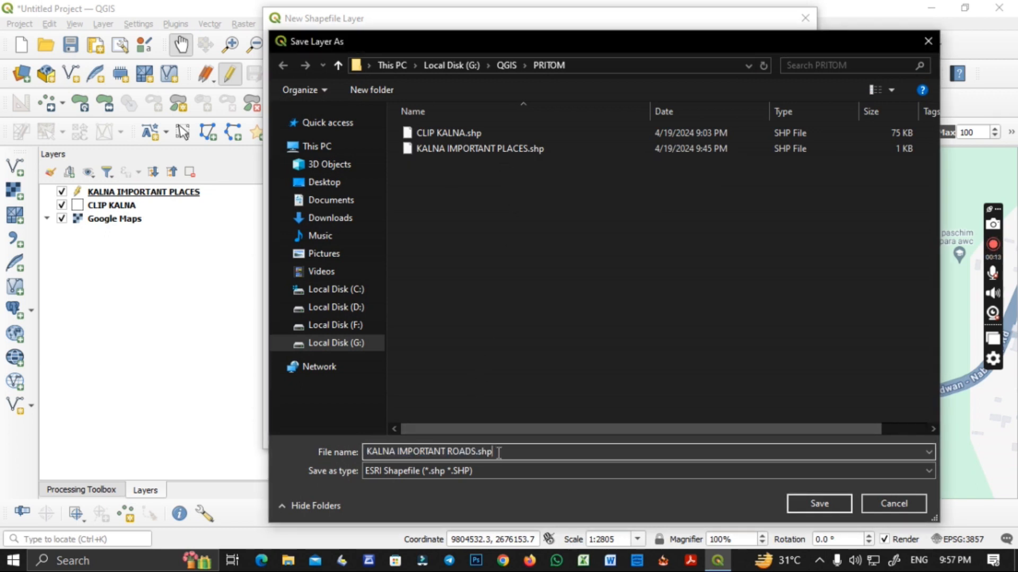
key("BackSpace")
key("BackSpace")
key("BackSpace")
key("BackSpace")
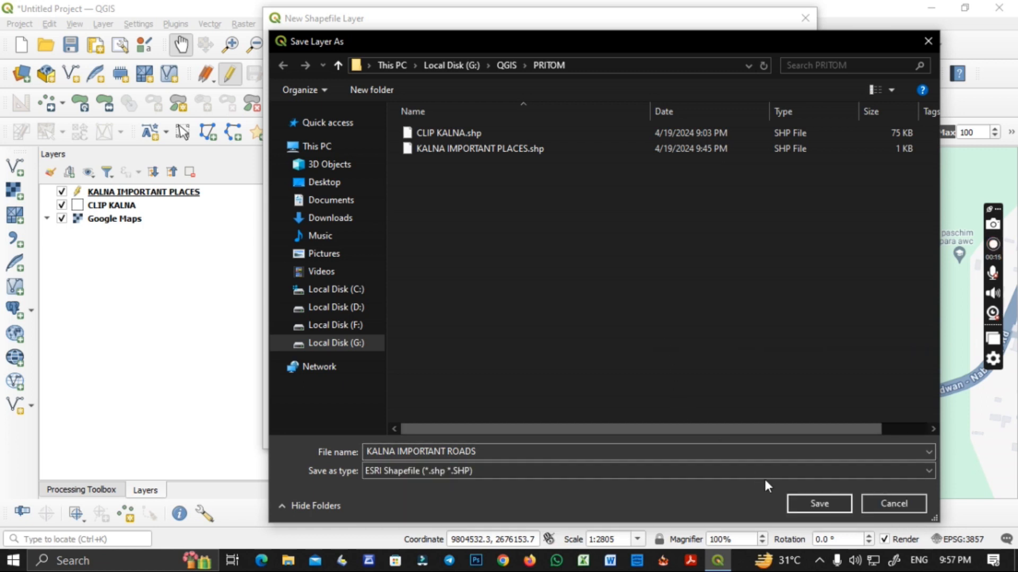
left_click(816, 503)
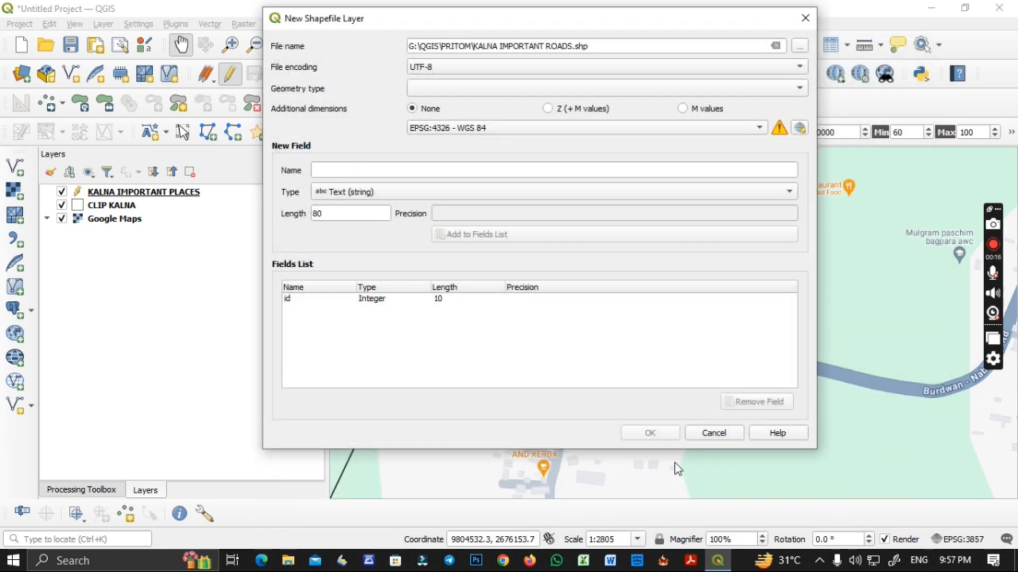
Create the roads shapefile with LineString geometry and CRS EPSG:32645 - WGS 84 / UTM zone 45N
left_click(456, 128)
left_click(461, 176)
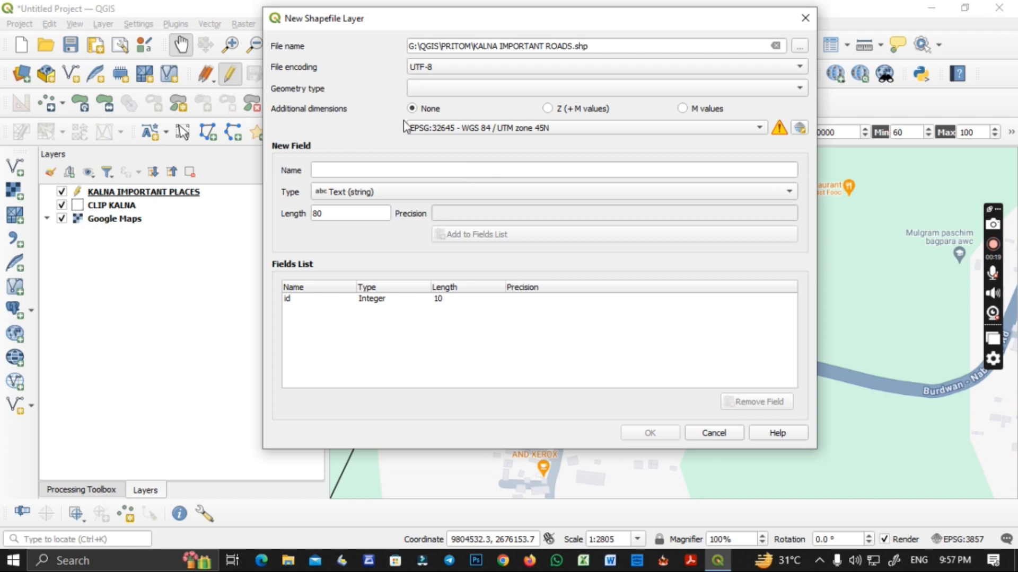
left_click(431, 88)
left_click(439, 127)
left_click(408, 170)
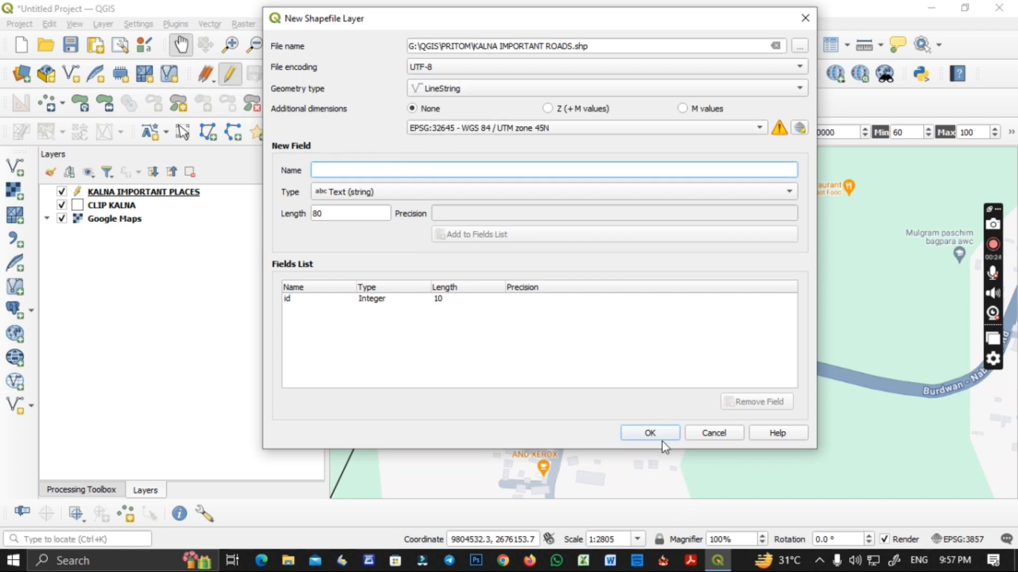
left_click(650, 434)
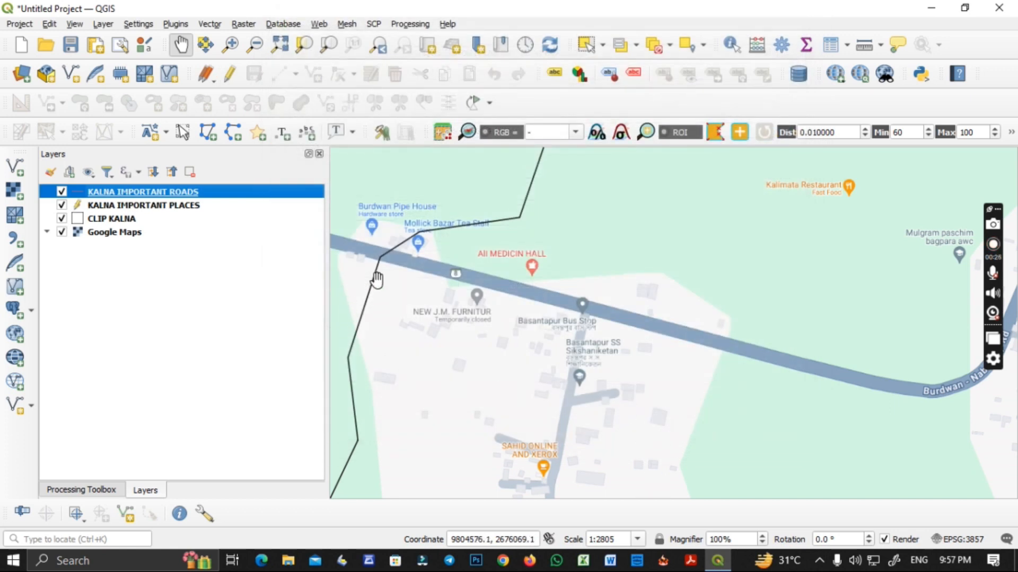
Enable editing on KALNA IMPORTANT ROADS and start adding a line feature in Digitize with Curve mode
left_click(229, 73)
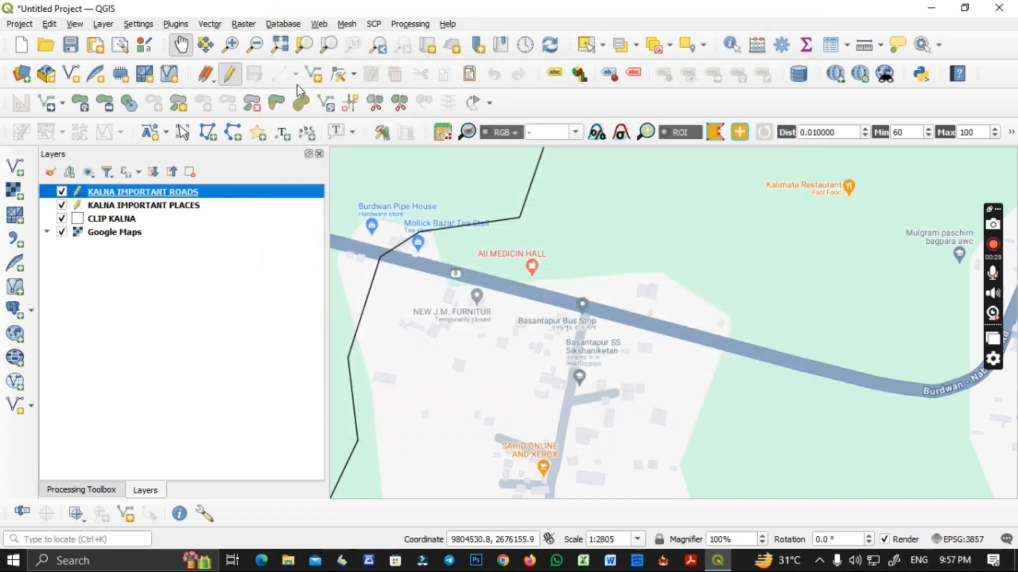
left_click(313, 74)
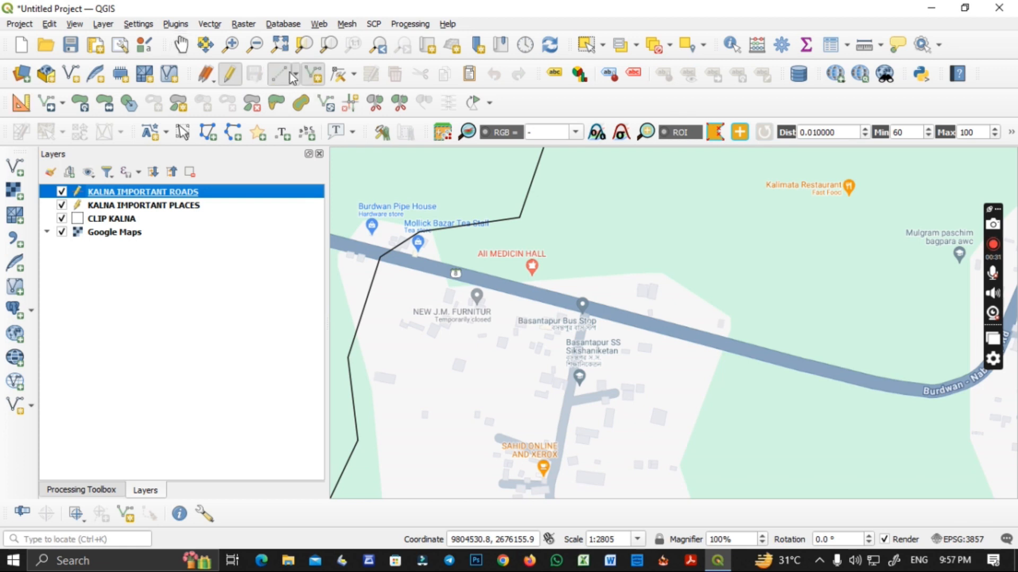
left_click(297, 75)
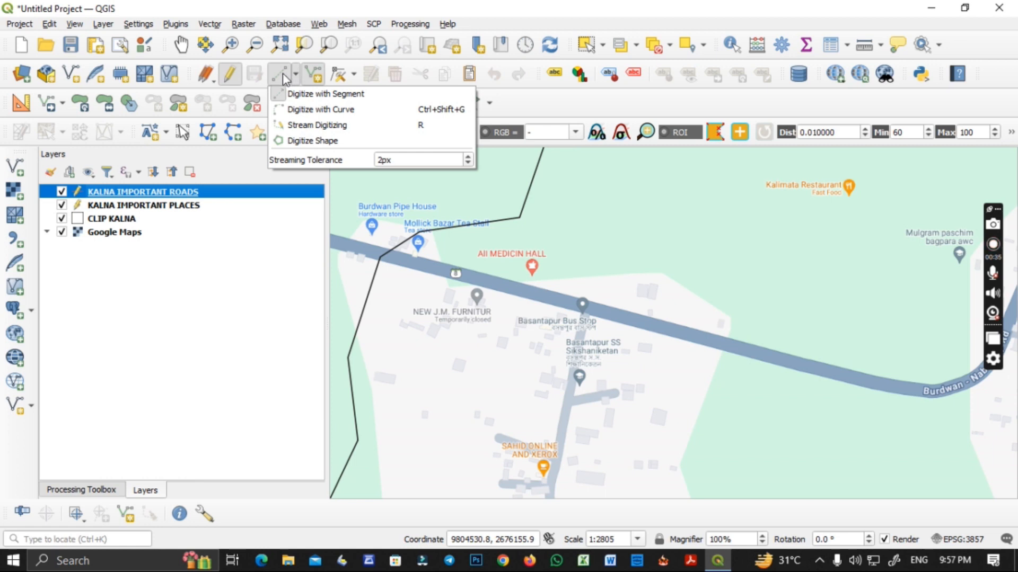
left_click(309, 110)
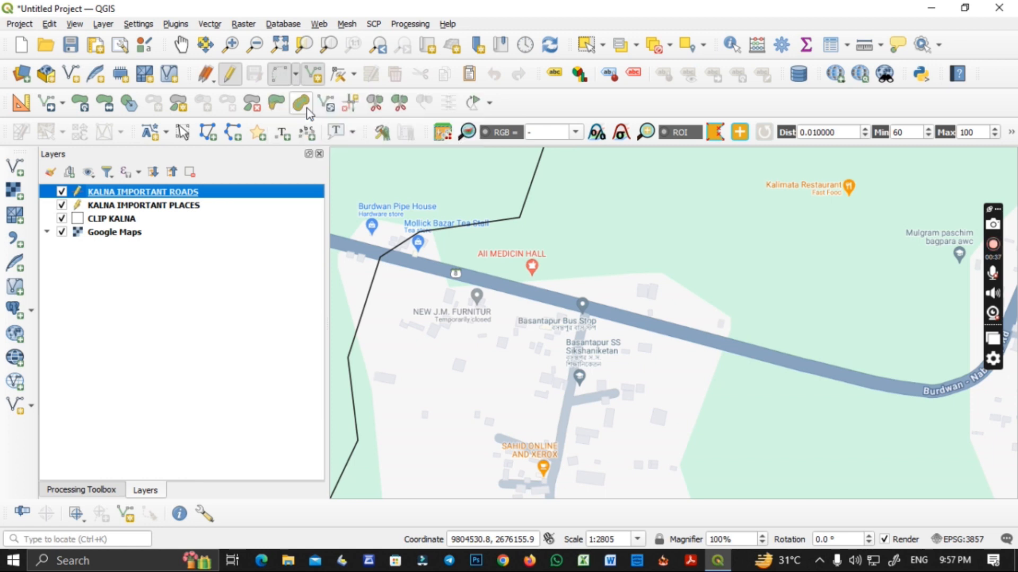
Trace the Burdwan - Nabadwip road eastward from the Kalna boundary past Basantapur Bus Stop toward the bend before Mulgram
left_click(390, 261)
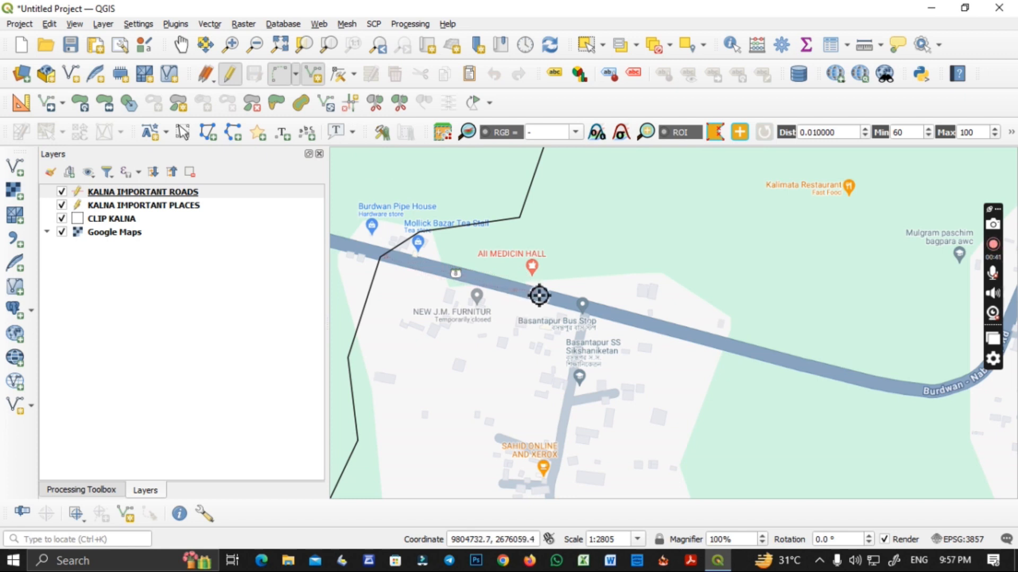
left_click(565, 303)
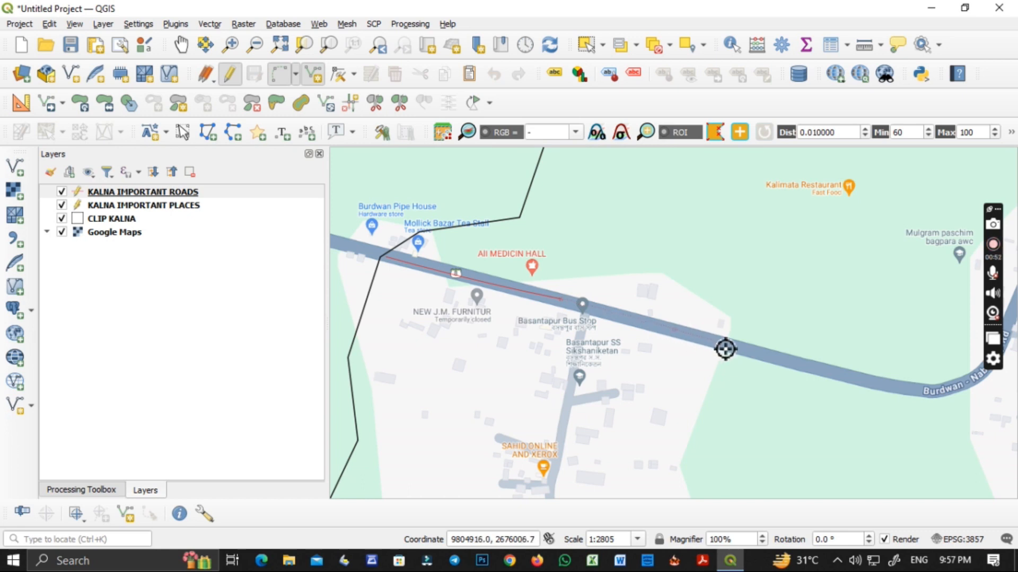
left_click(796, 367)
left_click(879, 384)
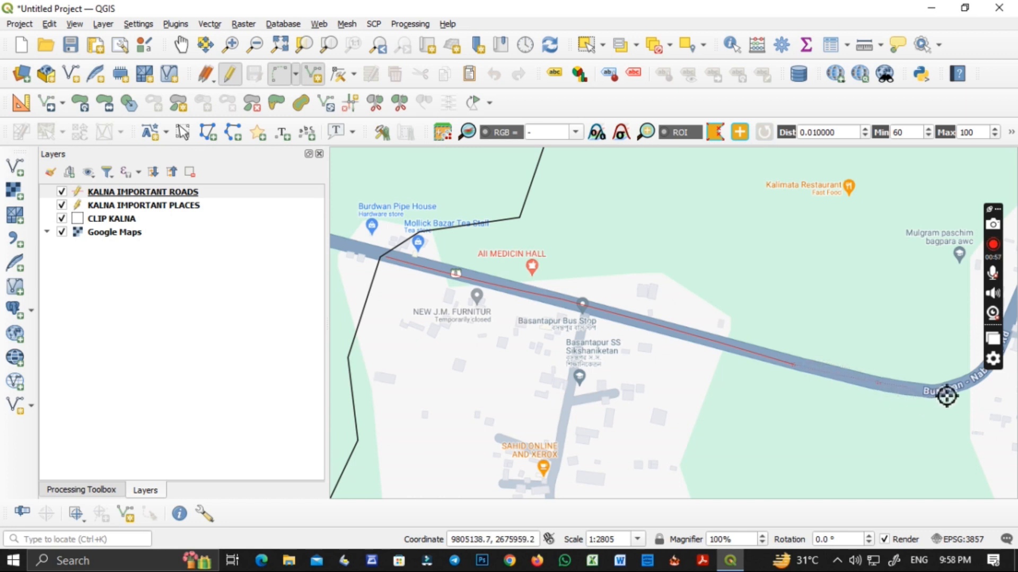
left_click(910, 392)
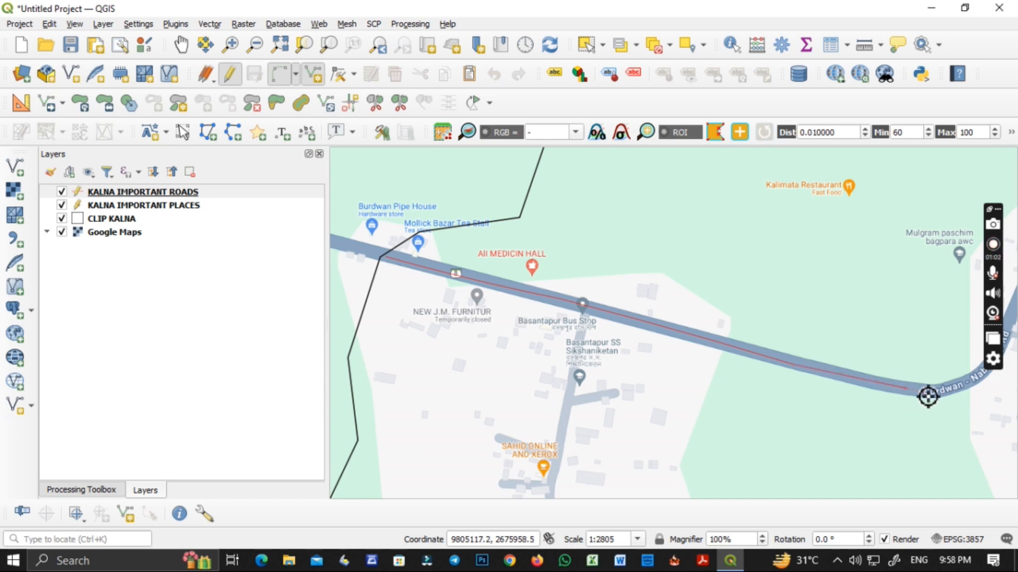
scroll(929, 394, "down", 2)
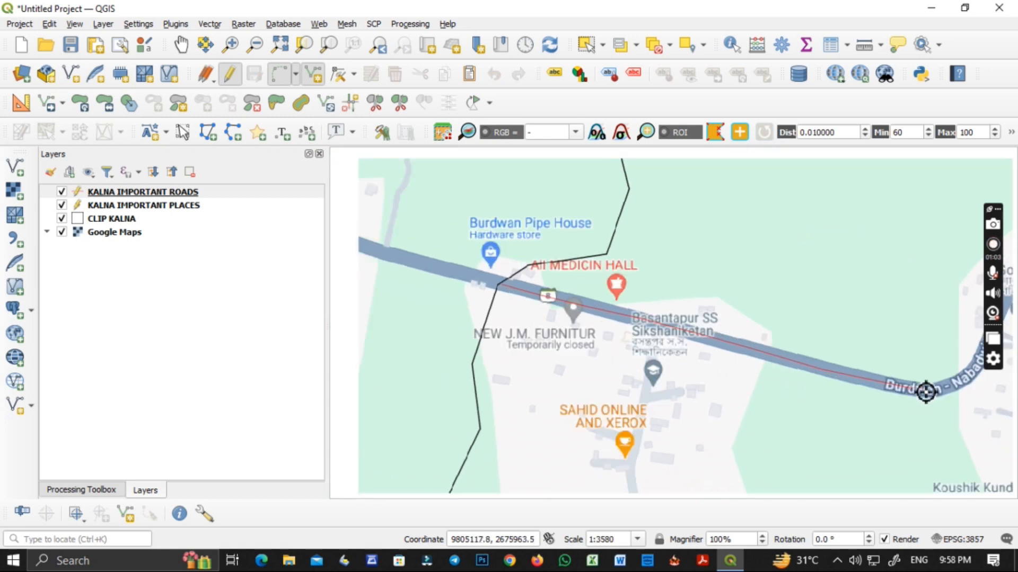
left_click(180, 45)
left_click_drag(858, 417, 396, 439)
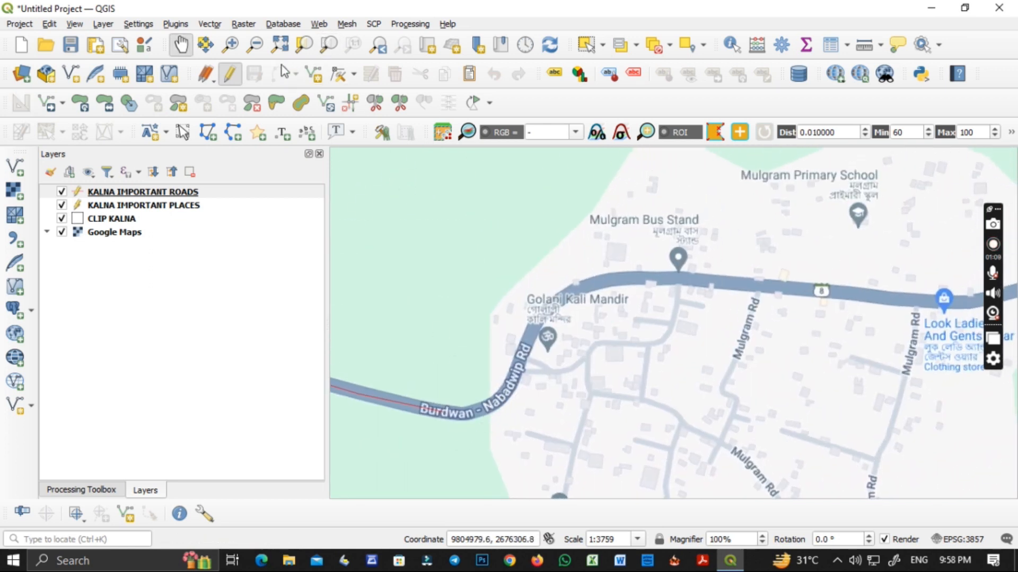
left_click(232, 77)
left_click(232, 77)
left_click(312, 77)
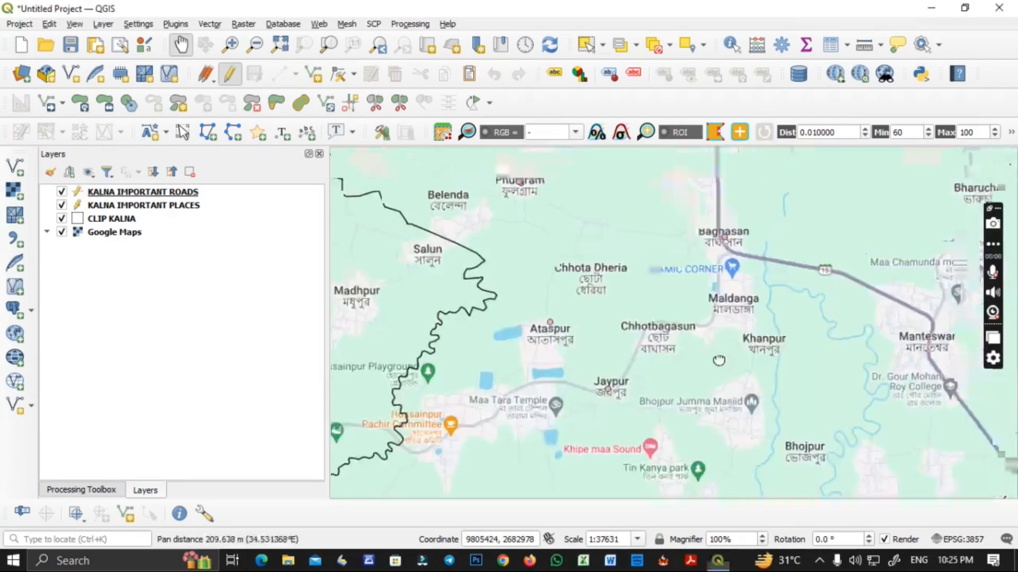
Check the digitized roads with the Google Maps basemap hidden, restore the basemap, and examine the water body west of Mallic bazar
left_click_drag(719, 360, 472, 368)
scroll(677, 426, "down", 2)
left_click_drag(676, 426, 587, 246)
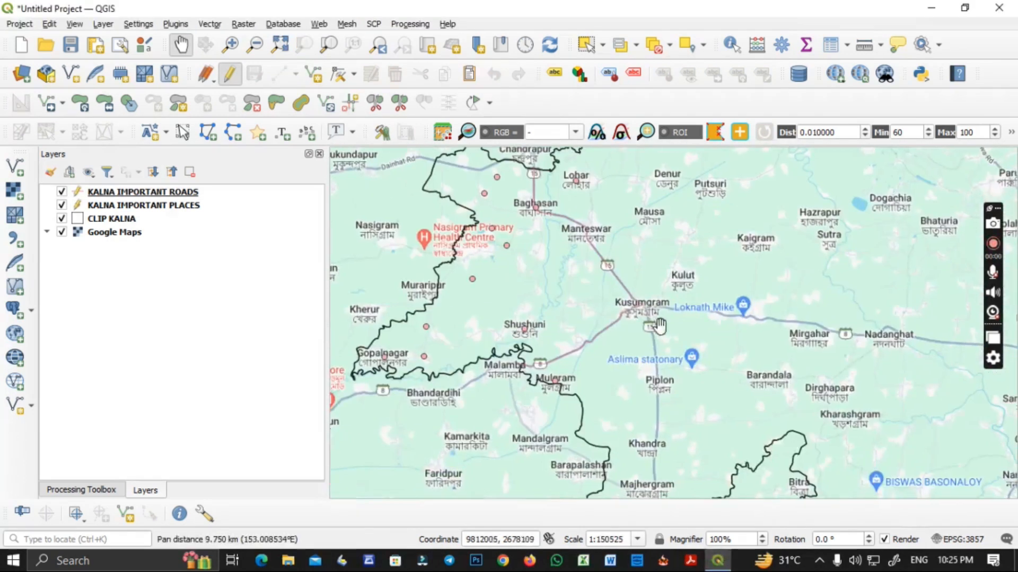
left_click(62, 232)
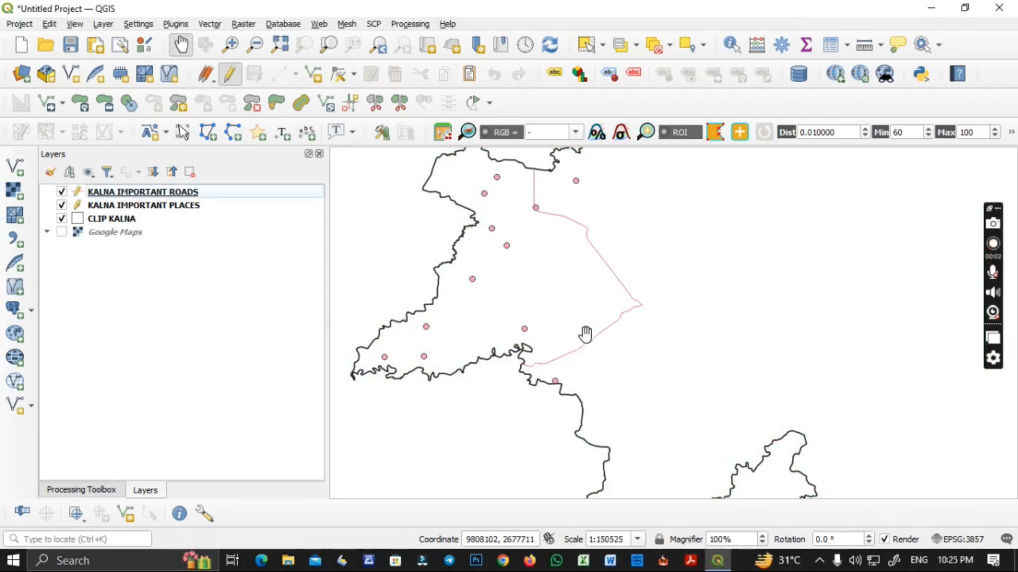
left_click(62, 233)
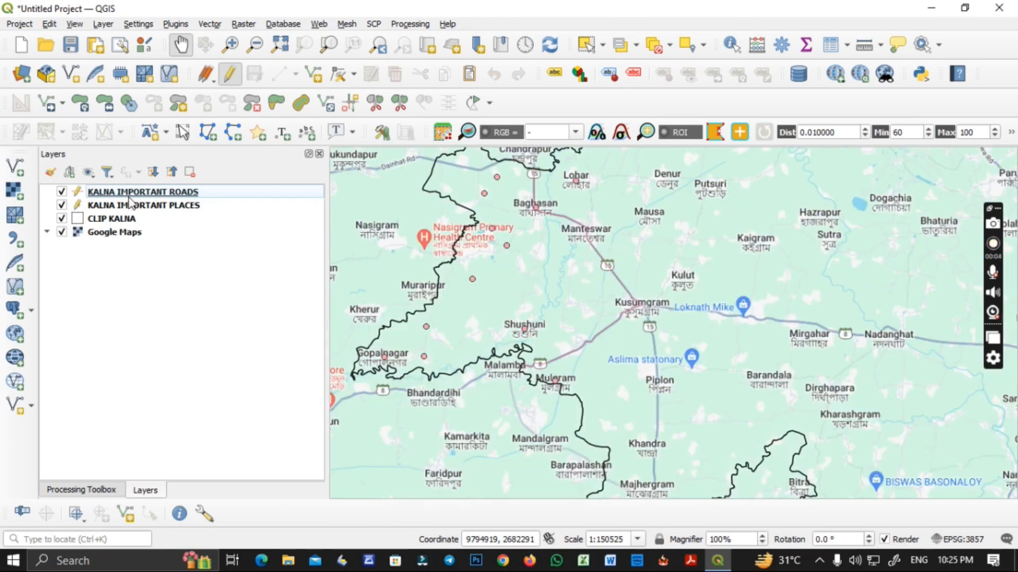
scroll(517, 329, "up", 1)
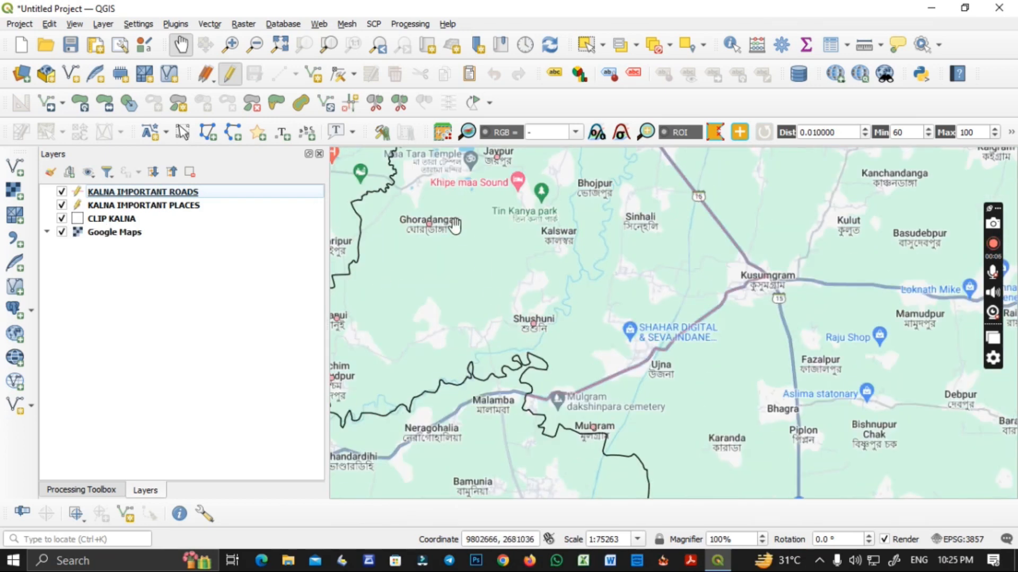
left_click_drag(454, 225, 532, 342)
scroll(498, 264, "up", 4)
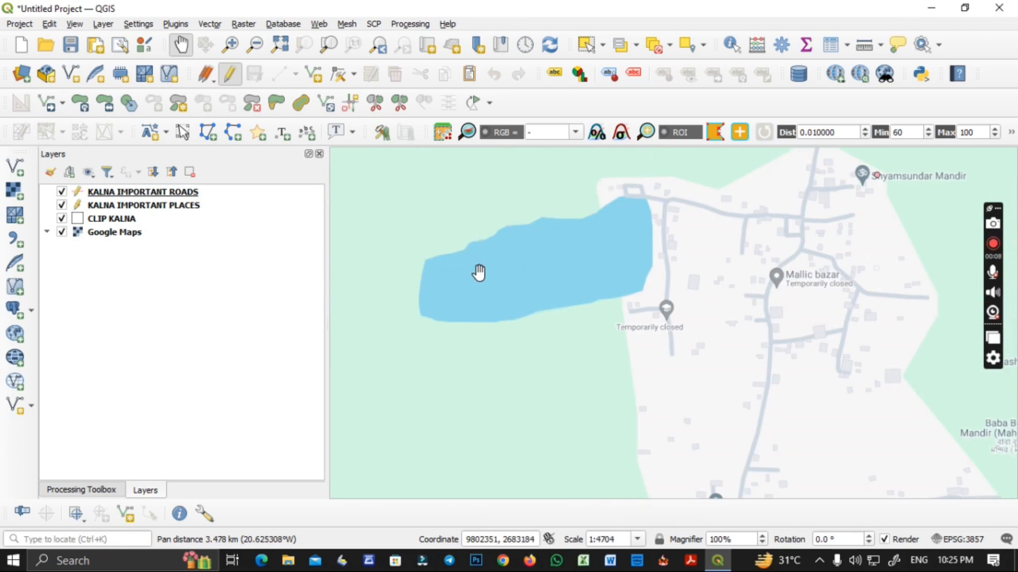
Start a new shapefile layer and set its file to KALNA IMPORTANT WATER BODY in the PRITOM folder
left_click(75, 79)
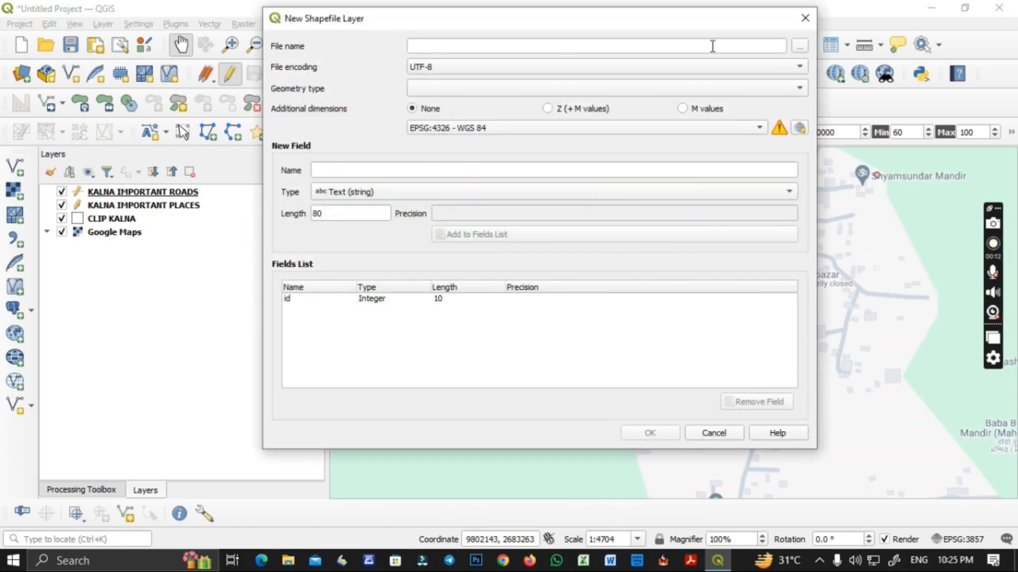
left_click(798, 46)
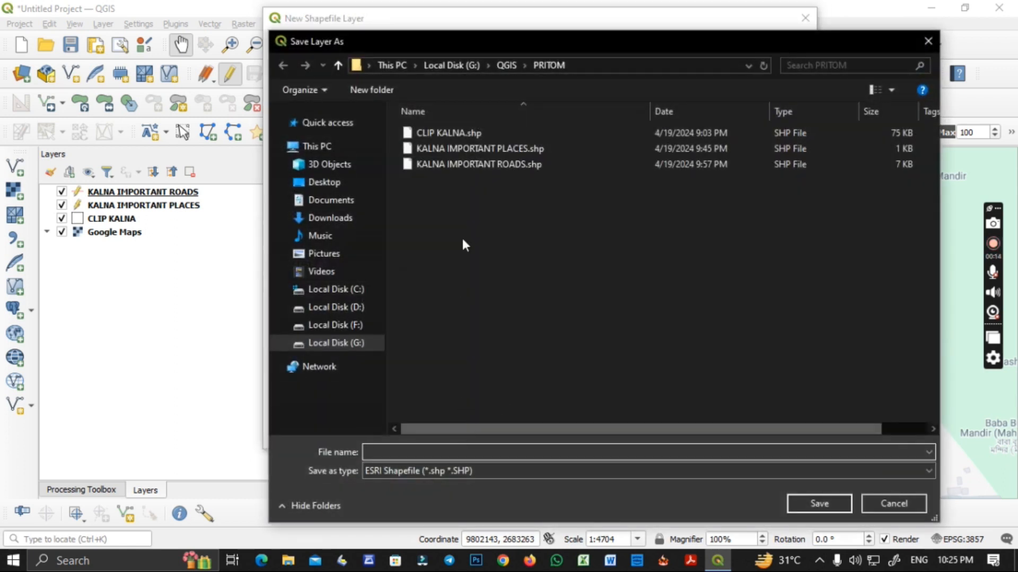
left_click(504, 153)
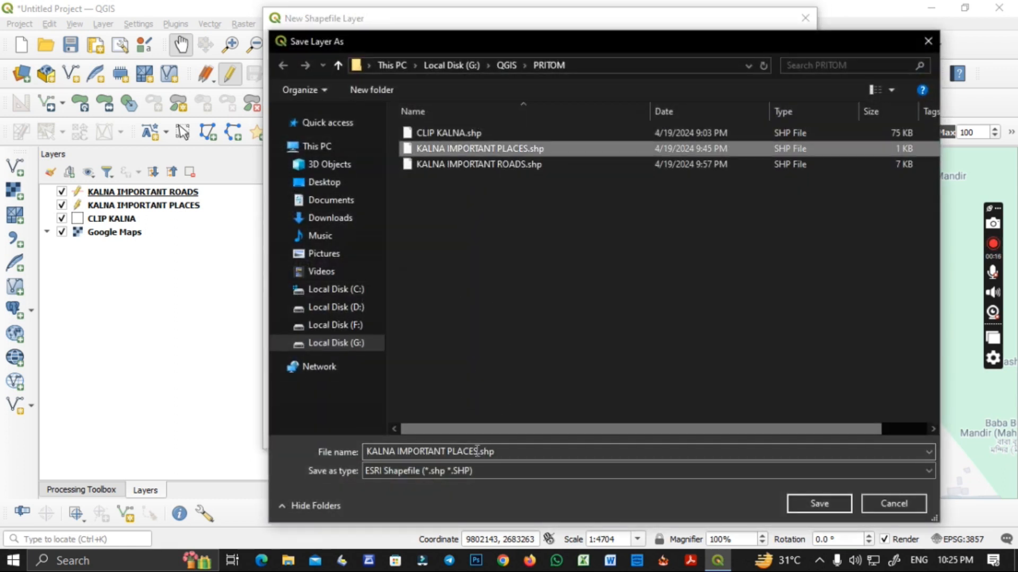
left_click(448, 453)
double_click(448, 451)
left_click(514, 453)
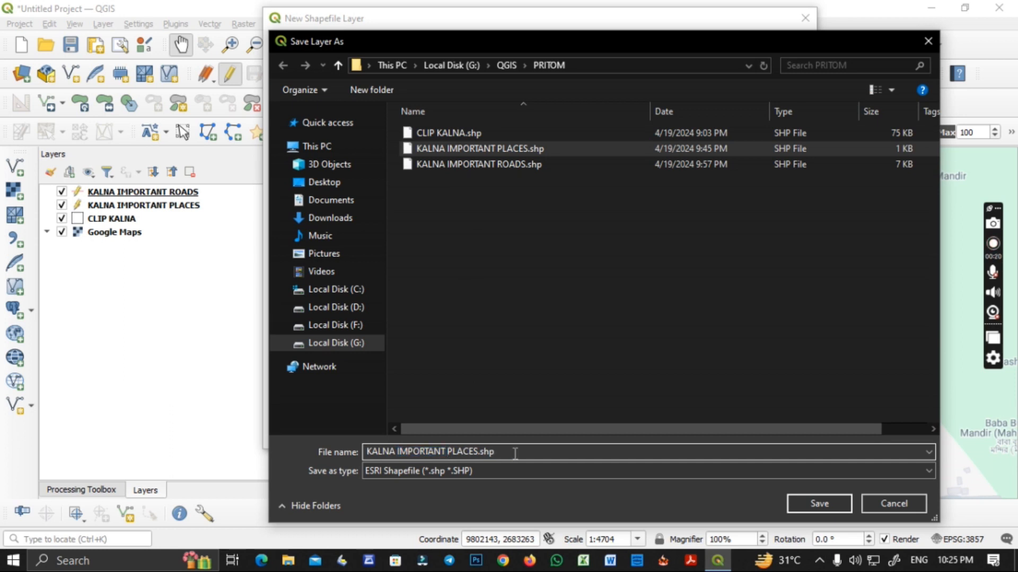
key("BackSpace")
key("BackSpace")
key("BackSpace")
key("BackSpace")
key("BackSpace")
key("BackSpace")
key("BackSpace")
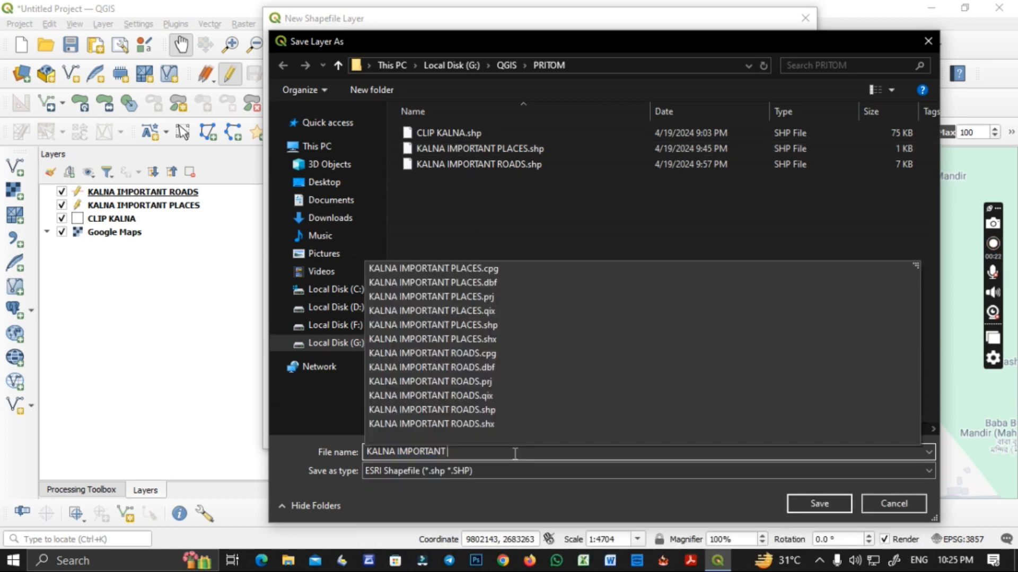
type("WATER BODY")
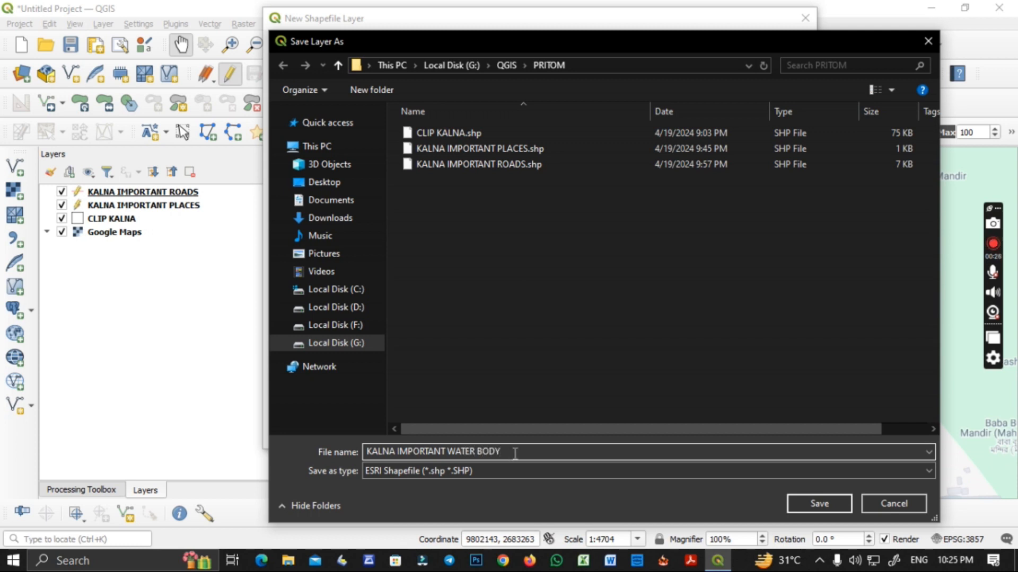
left_click(795, 503)
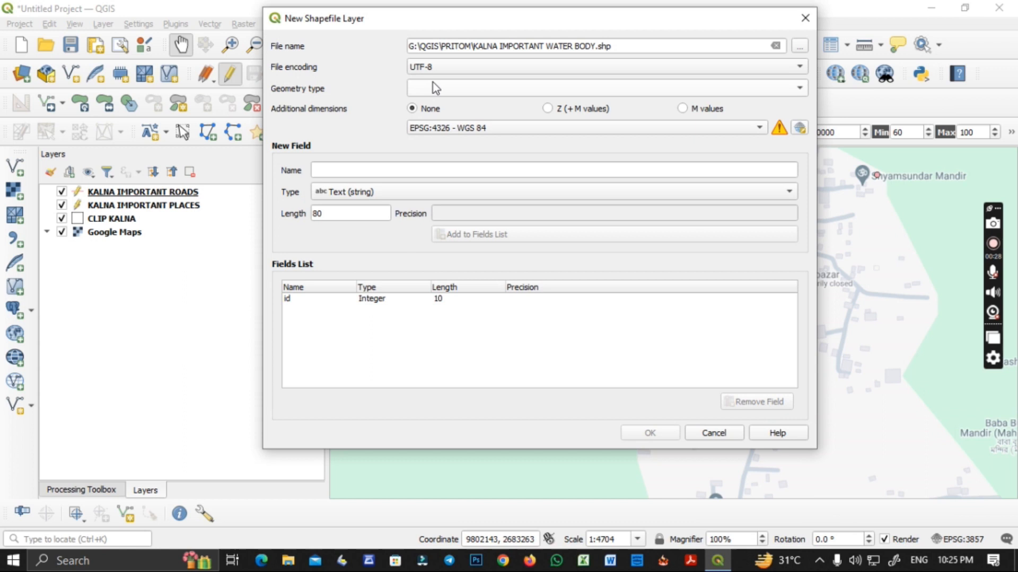
Set the water body shapefile's geometry type to Polygon and its CRS to EPSG:32645 - WGS 84 / UTM zone 45N
left_click(436, 88)
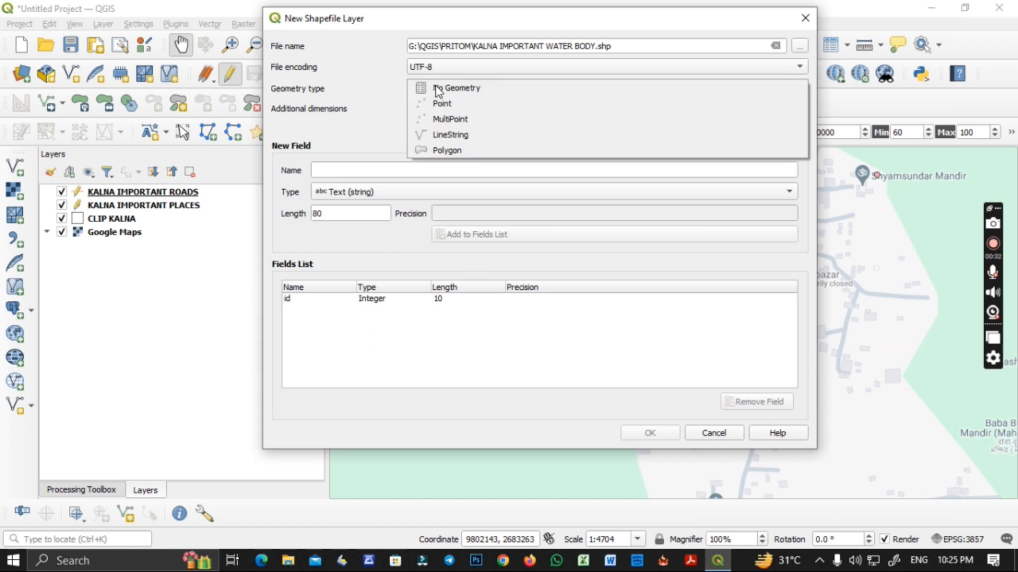
left_click(445, 150)
left_click(445, 129)
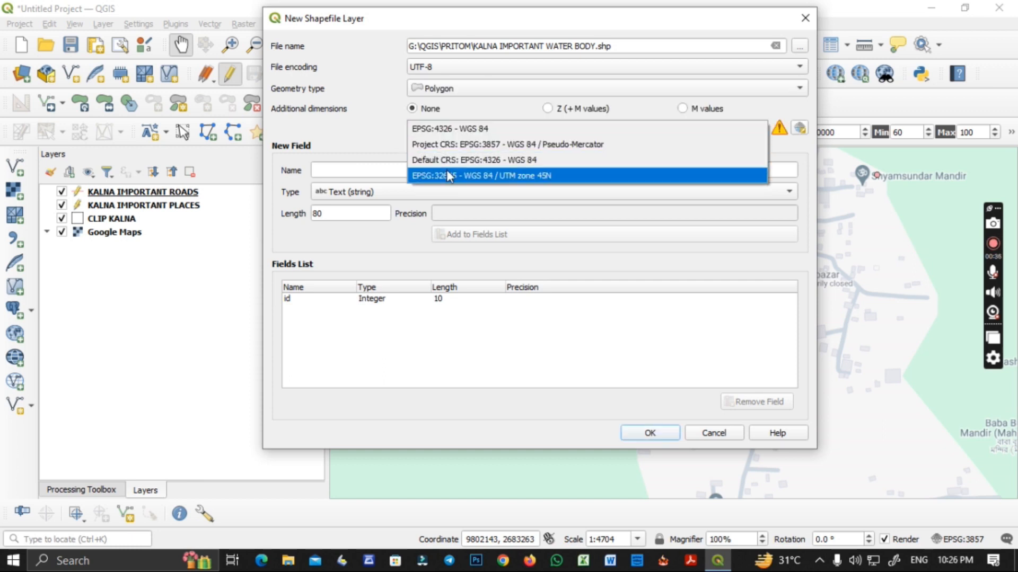
left_click(446, 171)
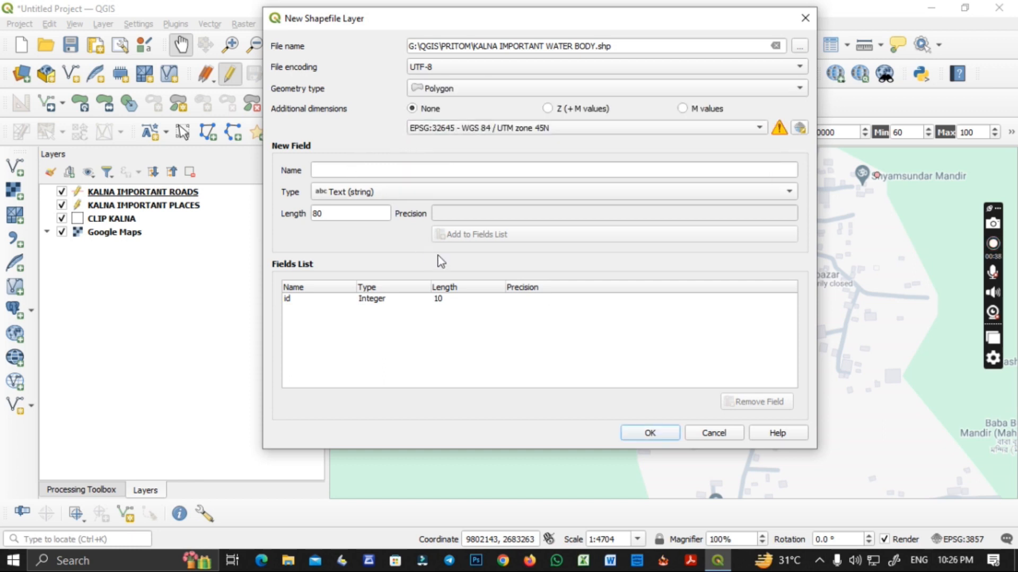
Create the KALNA IMPORTANT WATER BODY layer and enable adding polygon features to it
left_click(655, 439)
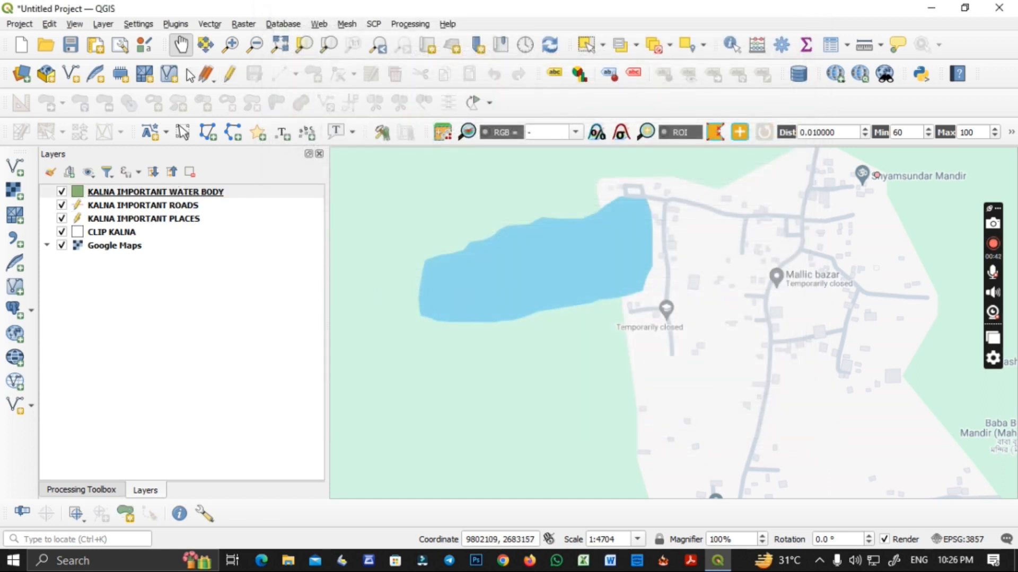
left_click(229, 74)
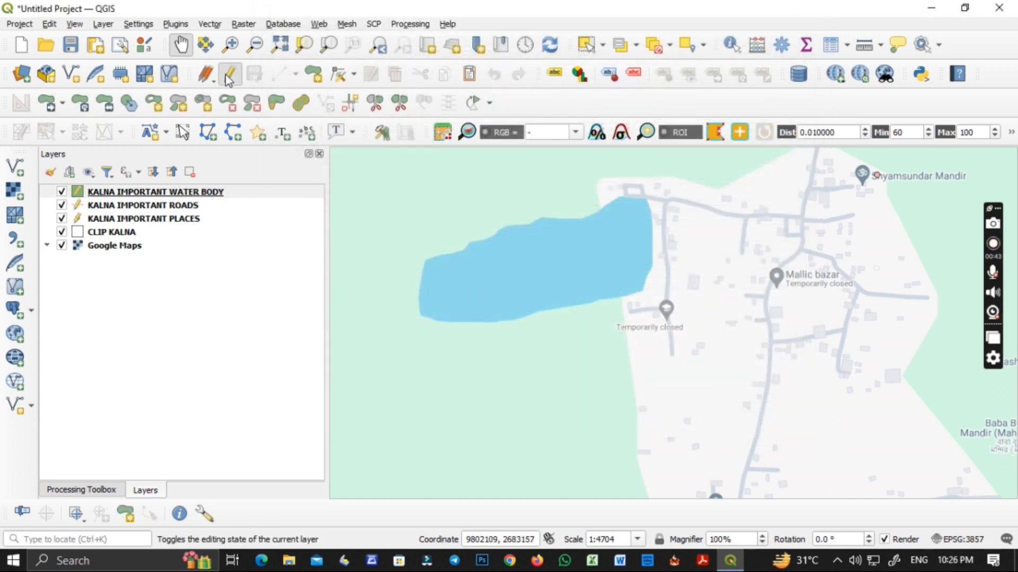
left_click(316, 77)
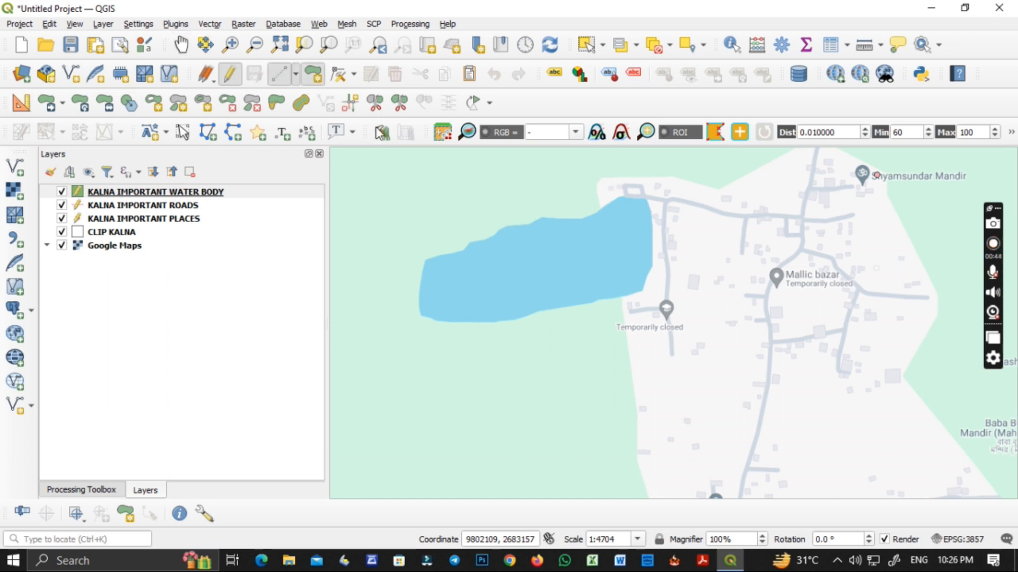
Trace the southern and eastern shores of the water body west of Mallic bazar up to its northeast corner
left_click(429, 317)
left_click(503, 324)
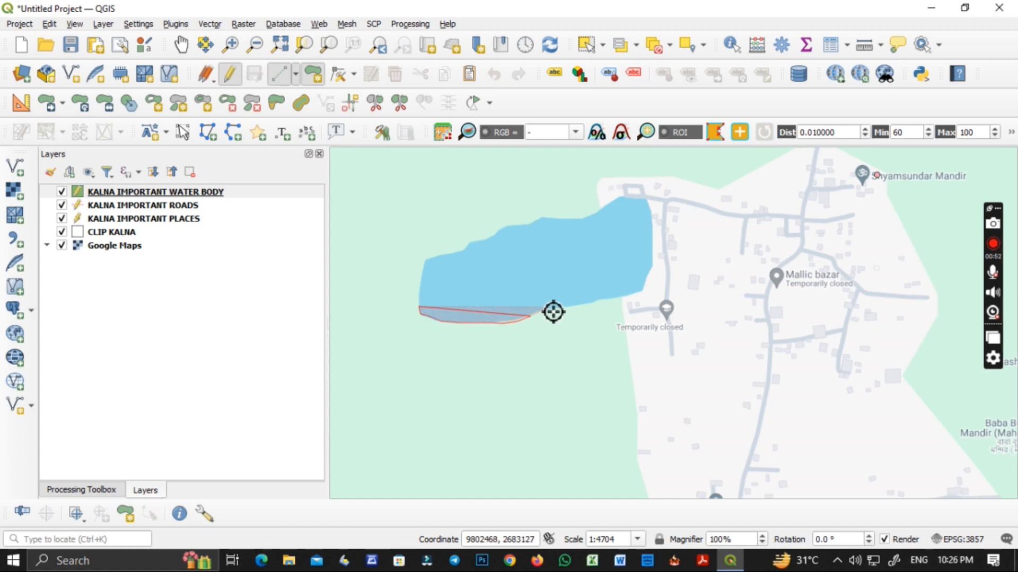
left_click(614, 299)
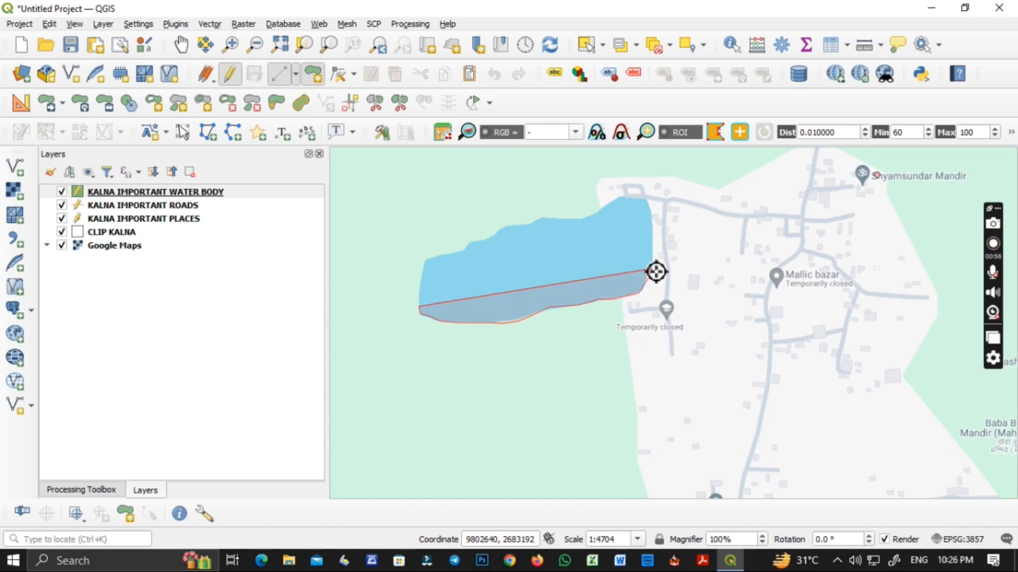
left_click(652, 230)
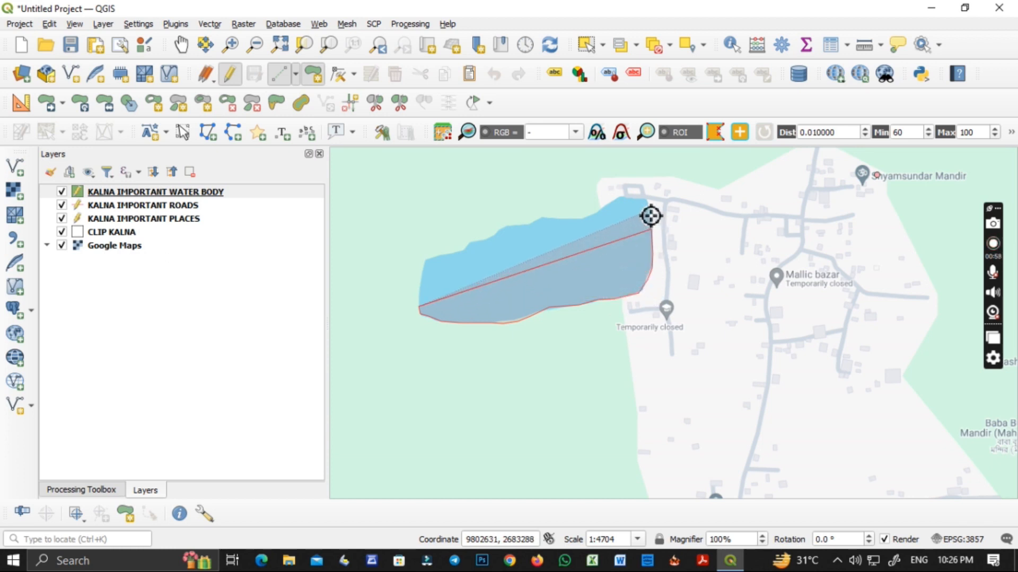
left_click(651, 208)
left_click(645, 197)
left_click(623, 197)
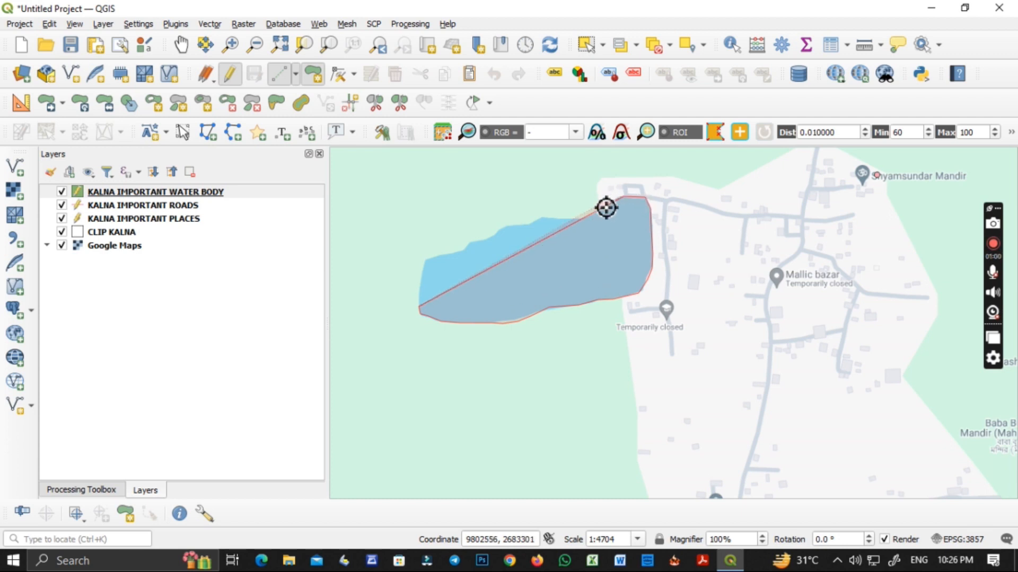
Trace the northern and western shores of the water body west of Mallic bazar and finish the polygon with id 1
left_click(575, 219)
left_click(560, 219)
left_click(546, 218)
left_click(534, 222)
left_click(530, 221)
left_click(516, 225)
left_click(503, 226)
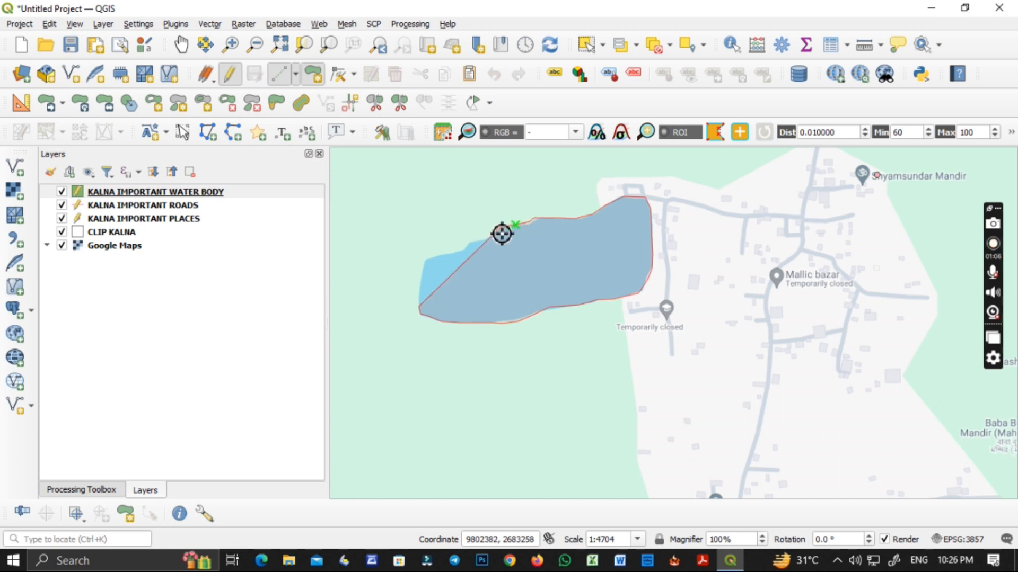
left_click(467, 245)
left_click(436, 249)
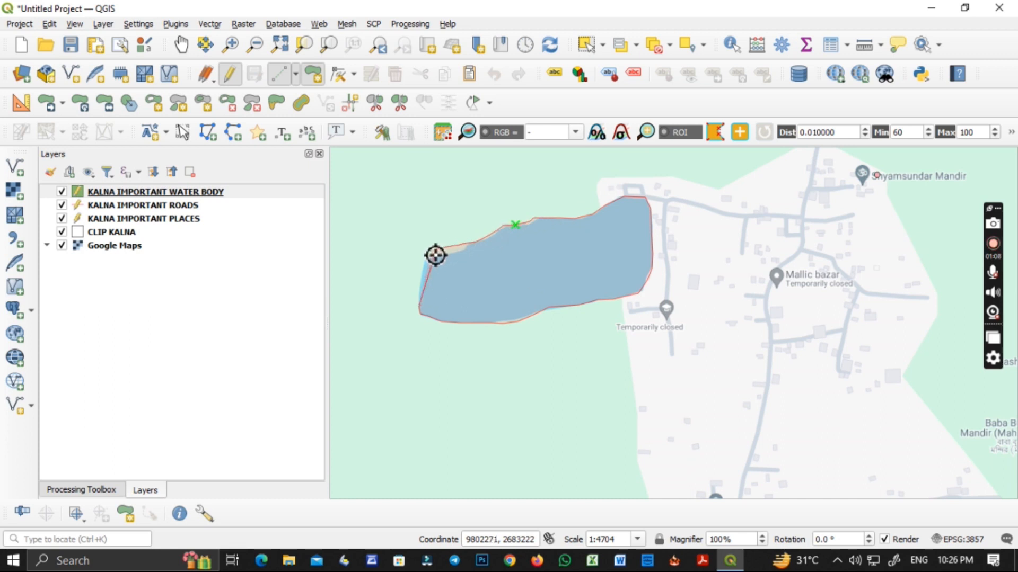
left_click(423, 257)
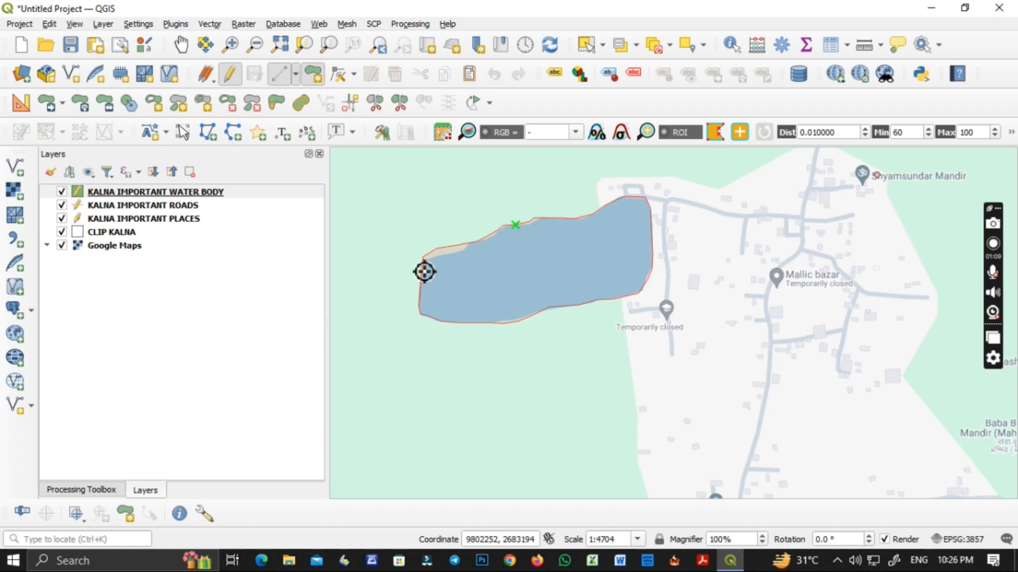
right_click(417, 307)
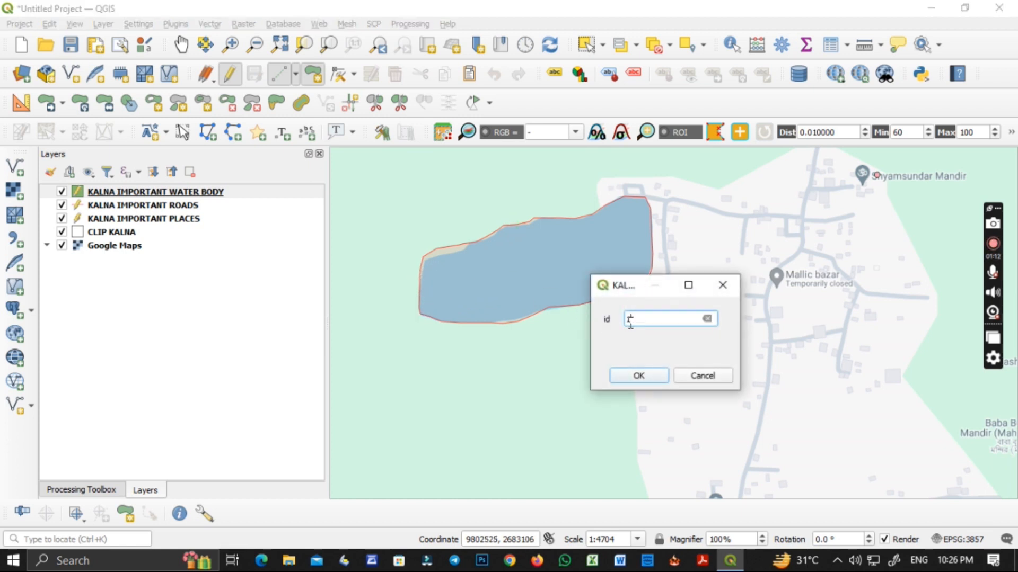
type("1")
left_click(638, 375)
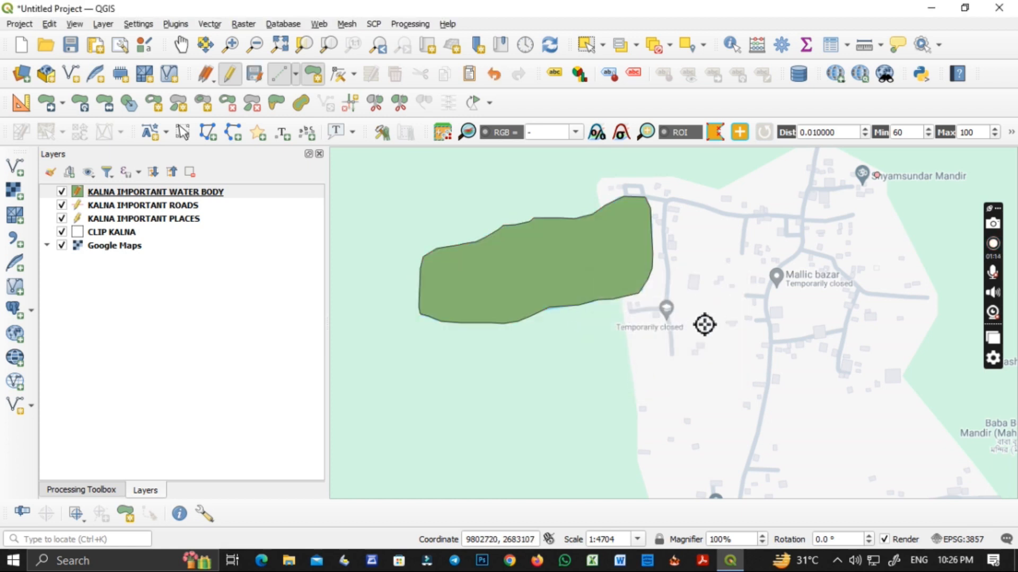
Start a polygon on the Moli Shyar pond, tracing its western shore from the northwest corner down around the southwest corner
scroll(713, 336, "down", 2)
scroll(631, 469, "up", 2)
scroll(629, 345, "up", 1)
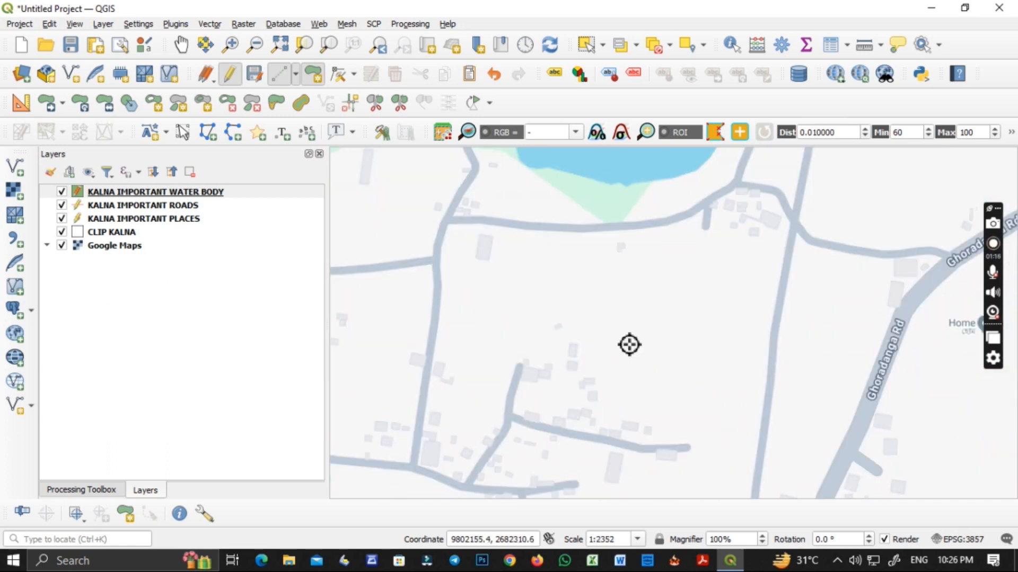
scroll(629, 345, "down", 1)
scroll(629, 345, "down", 1)
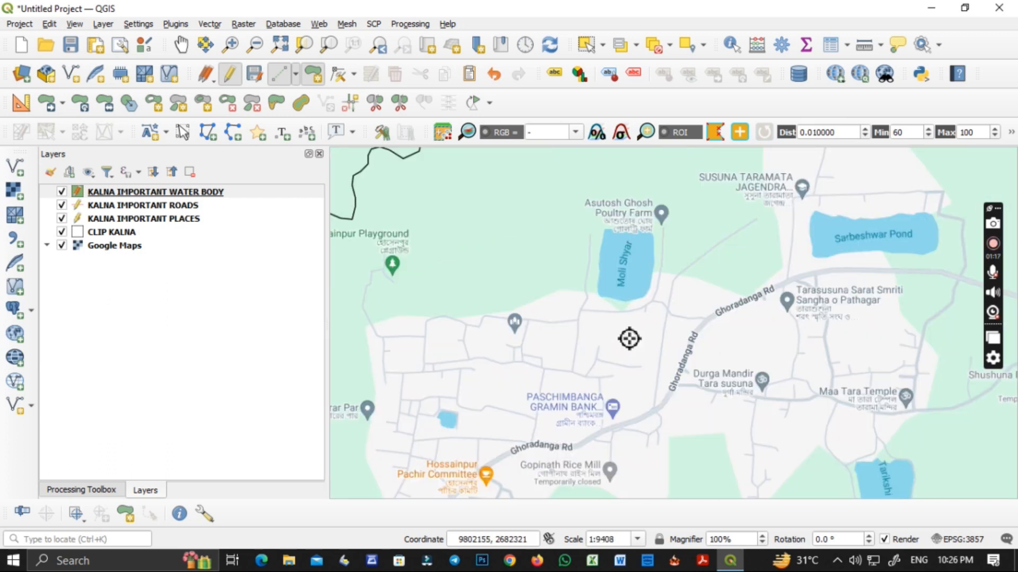
scroll(607, 238, "up", 2)
left_click(611, 226)
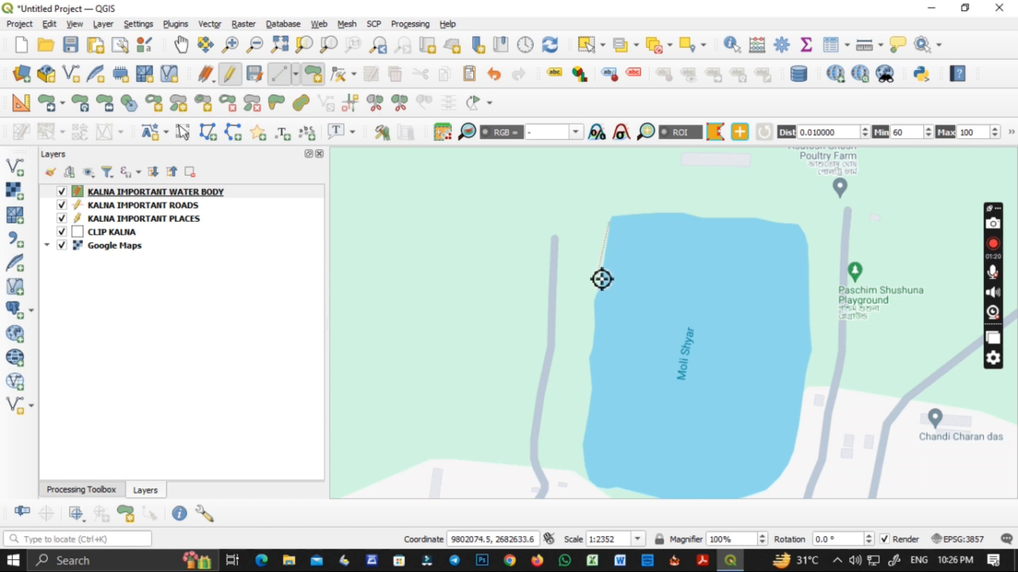
left_click(598, 300)
left_click(594, 321)
left_click(592, 364)
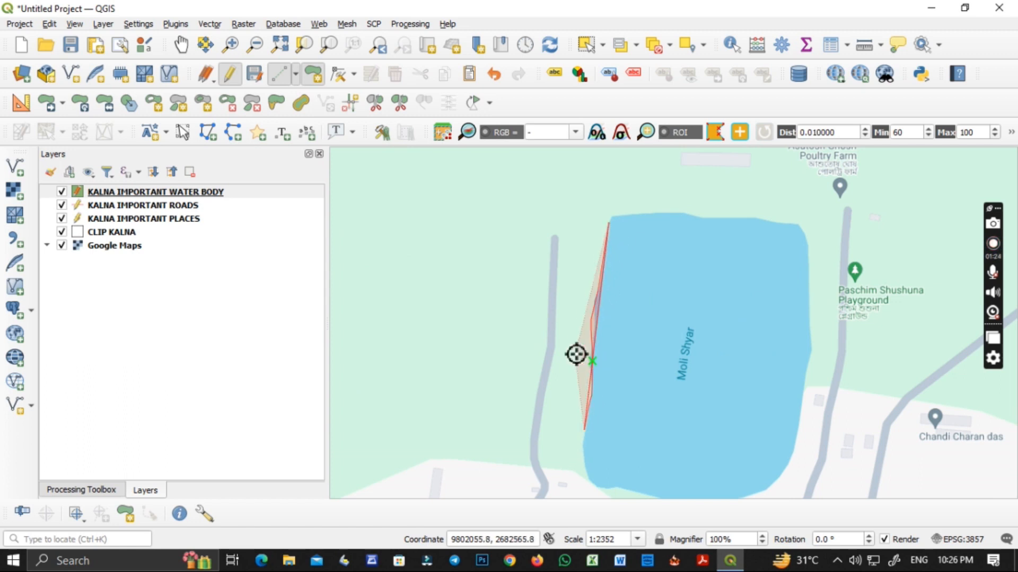
left_click(586, 463)
left_click(593, 487)
left_click(609, 492)
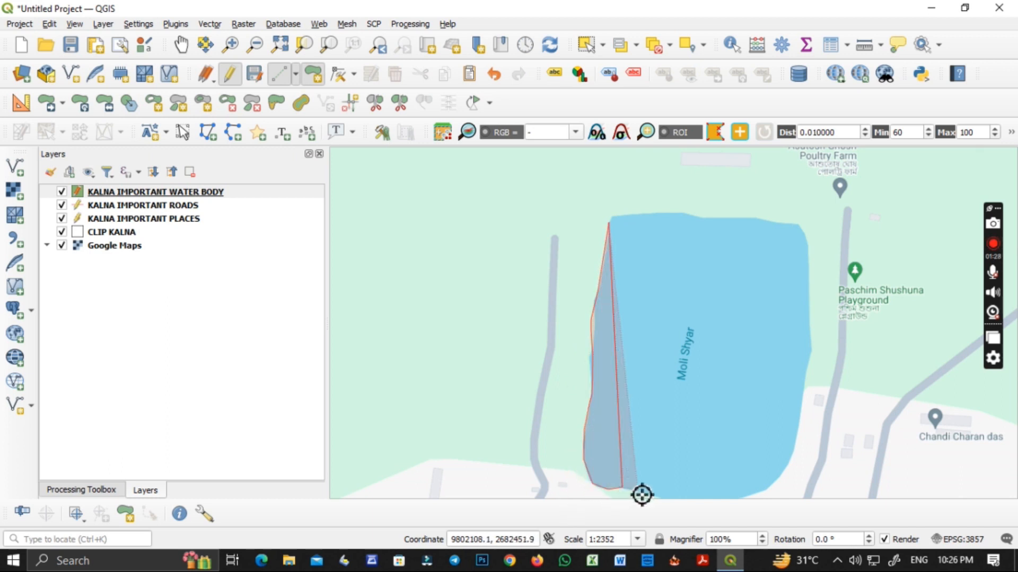
Continue the Moli Shyar polygon along the pond's southern shore and around the southeast corner
scroll(689, 499, "down", 1)
key("Down")
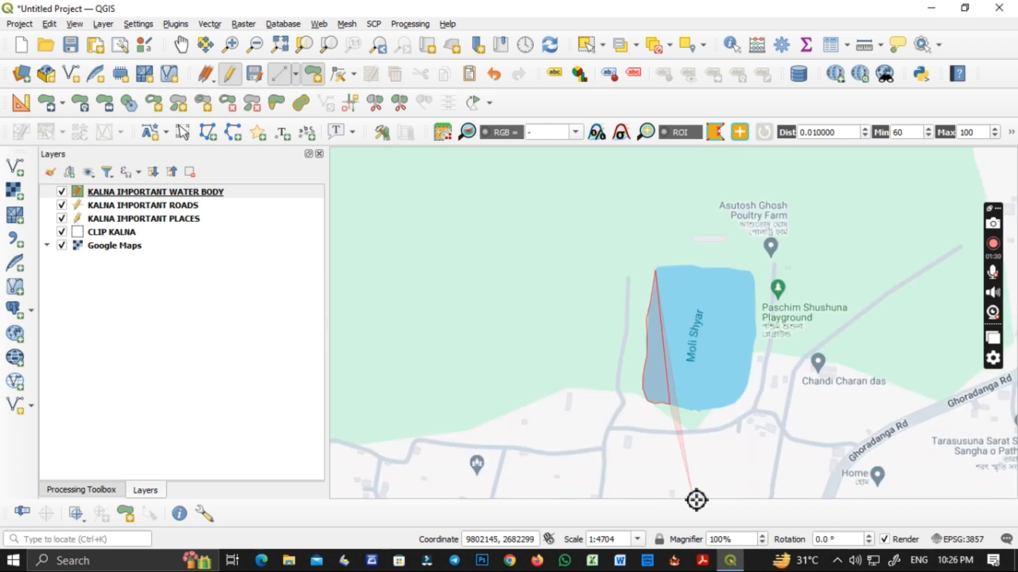
left_click(695, 409)
left_click(707, 412)
left_click(723, 409)
left_click(736, 404)
left_click(744, 395)
left_click(751, 383)
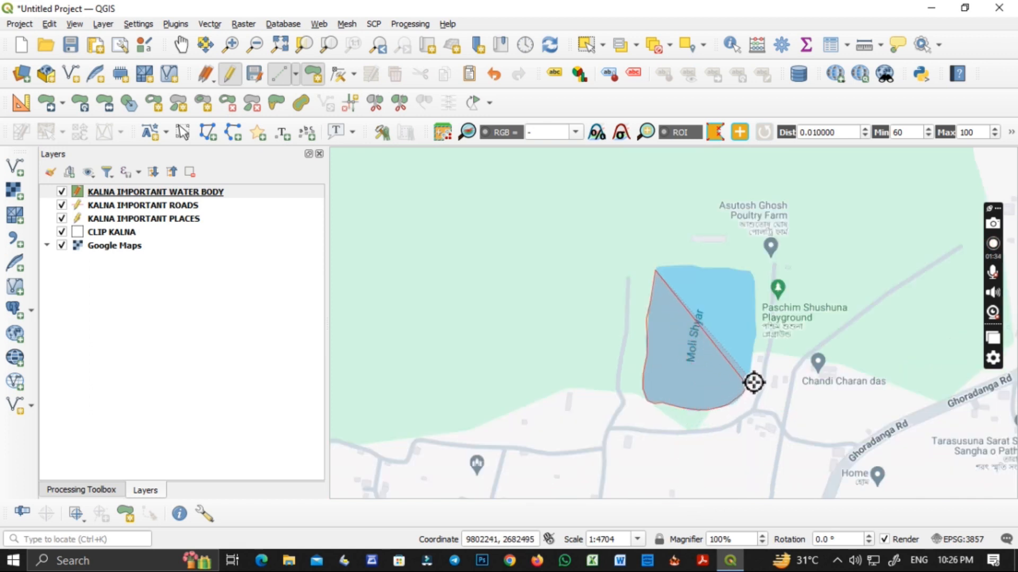
Trace Moli Shyar's eastern and northern shores and finish the polygon with its id left empty
left_click(748, 365)
left_click(753, 345)
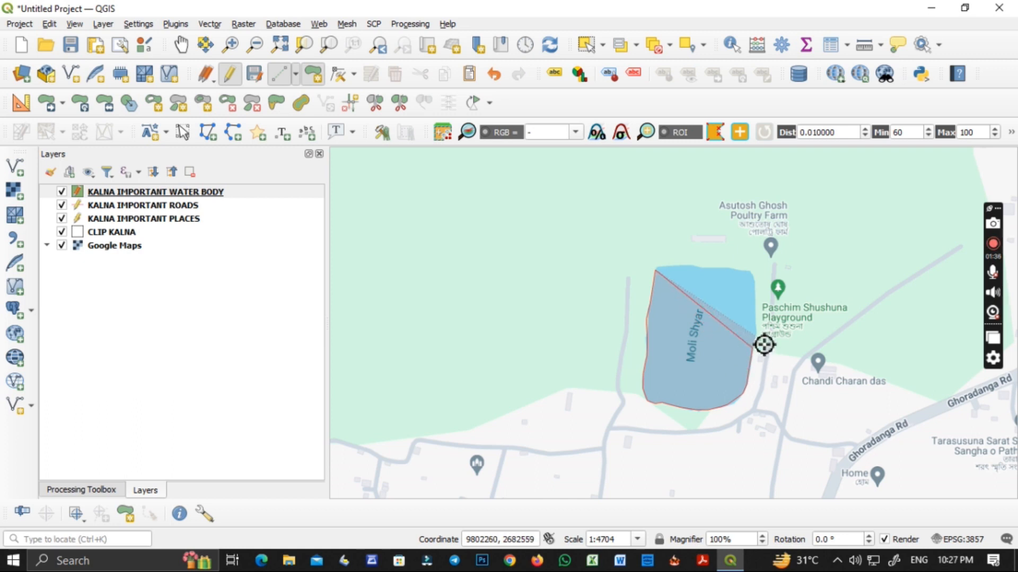
left_click(757, 309)
left_click(752, 278)
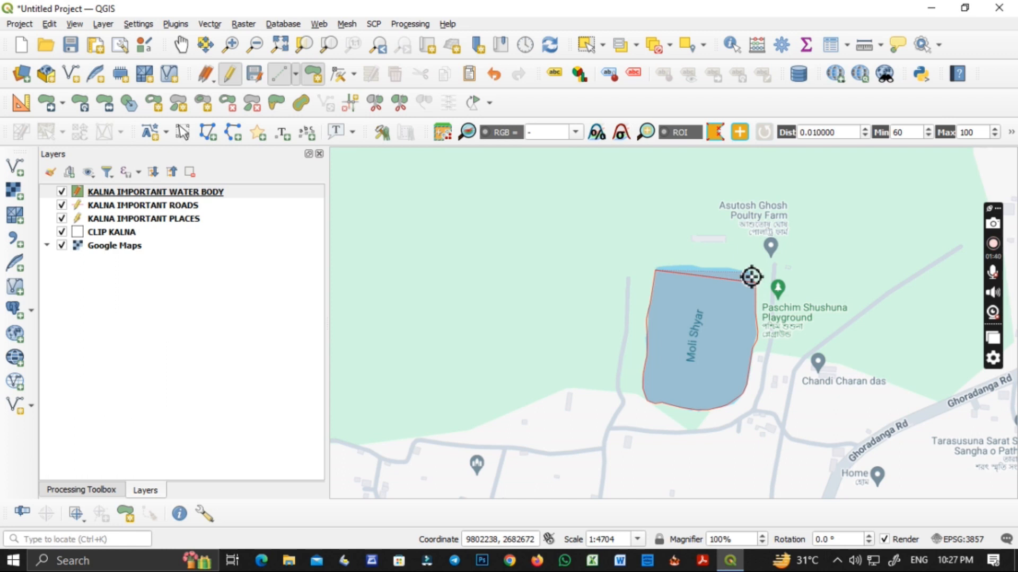
left_click(753, 274)
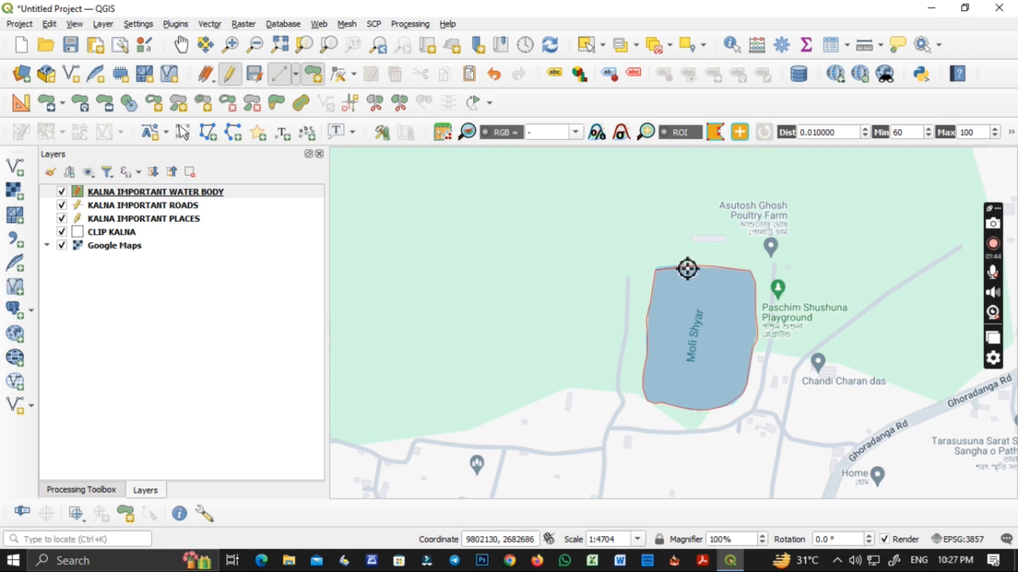
right_click(661, 271)
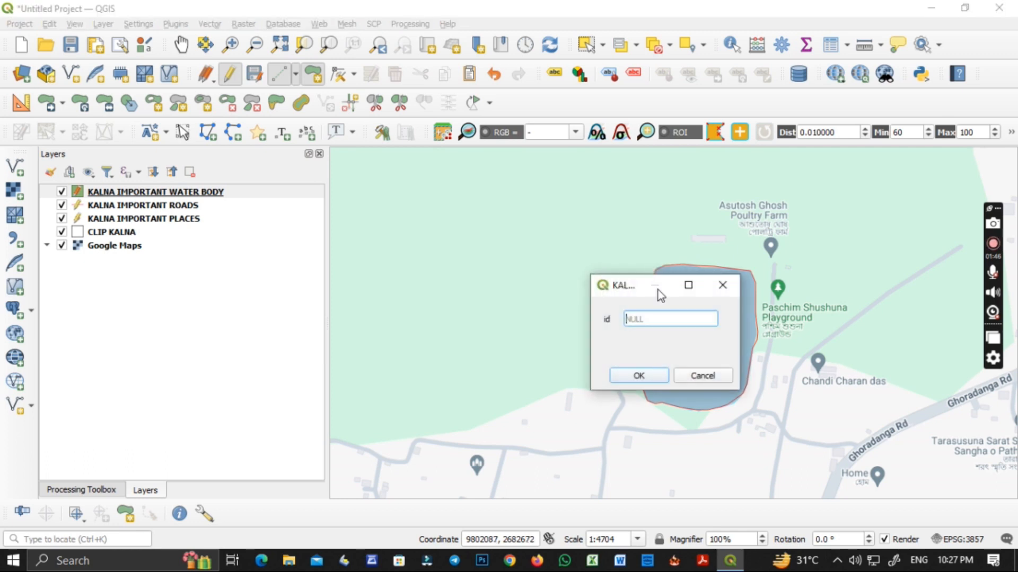
left_click(640, 376)
Hide the Google Maps basemap and review the digitized points, roads and water bodies within the Kalna boundary
scroll(651, 379, "down", 3)
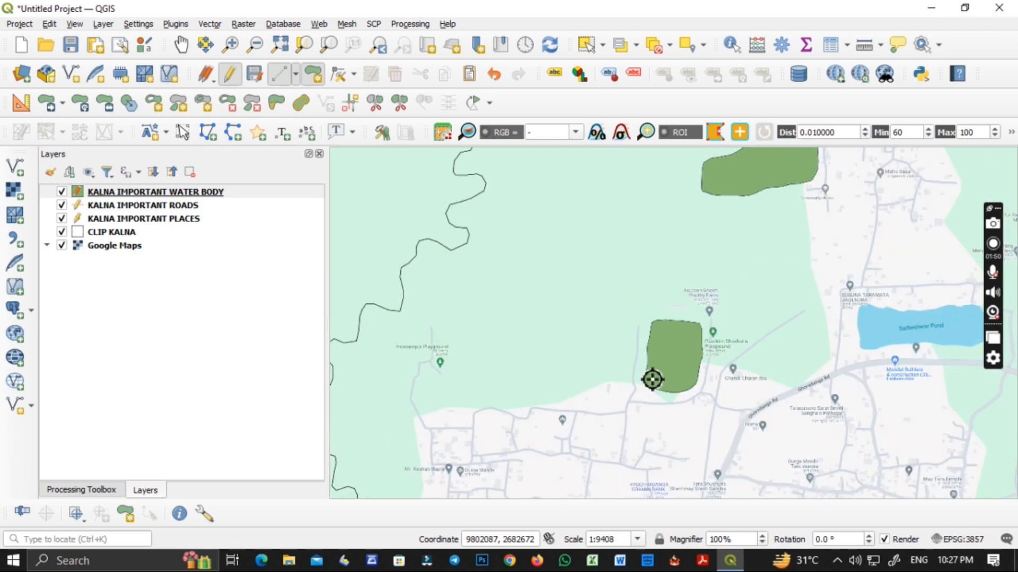
scroll(652, 379, "down", 1)
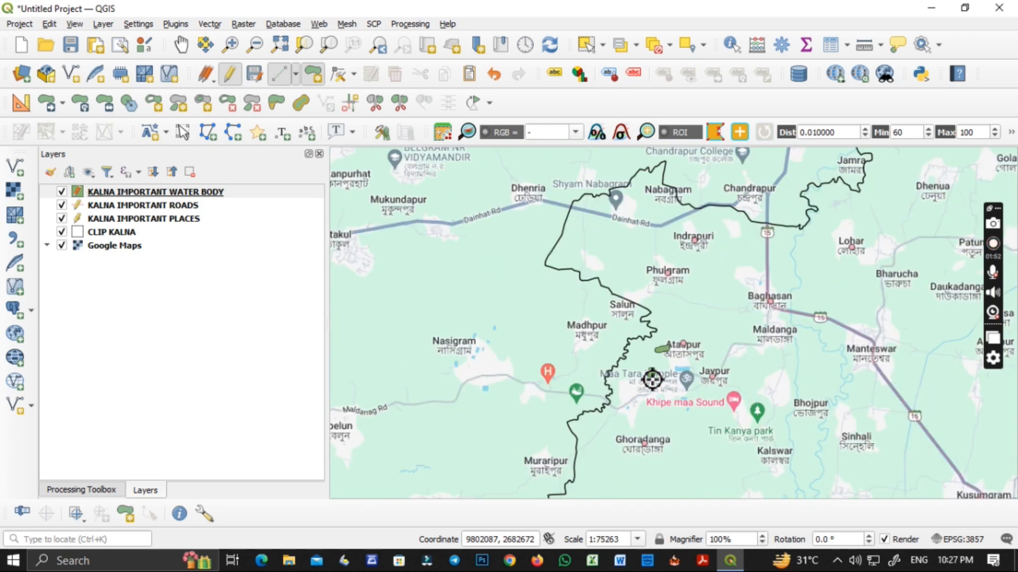
left_click(61, 246)
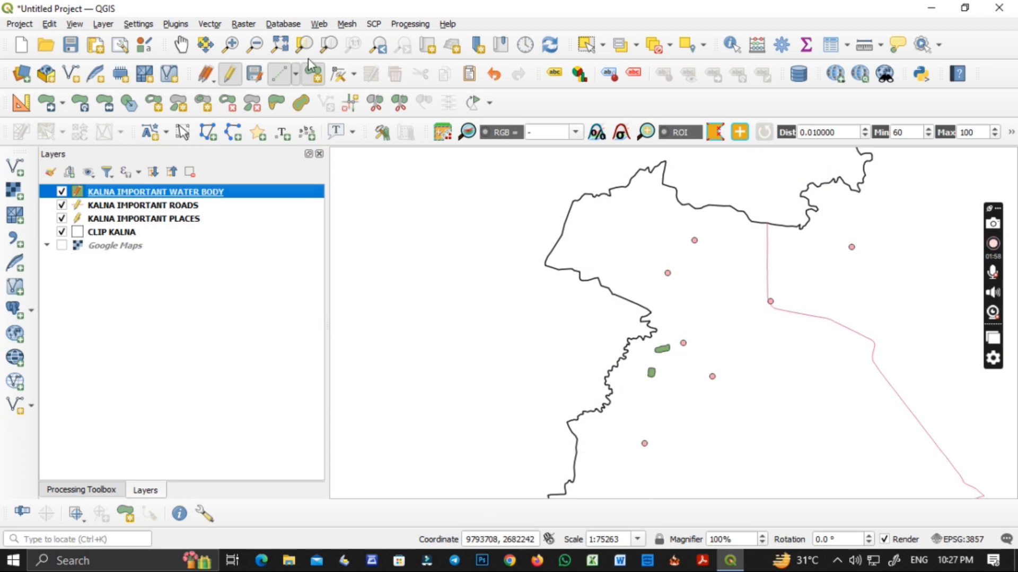
left_click(279, 46)
scroll(714, 159, "up", 5)
scroll(742, 325, "up", 2)
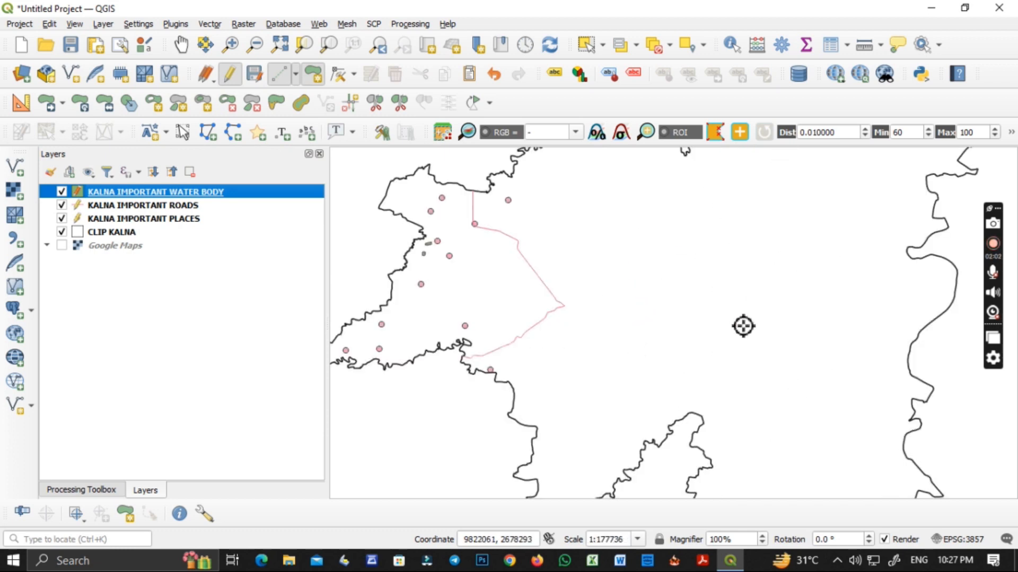
scroll(666, 322, "down", 1)
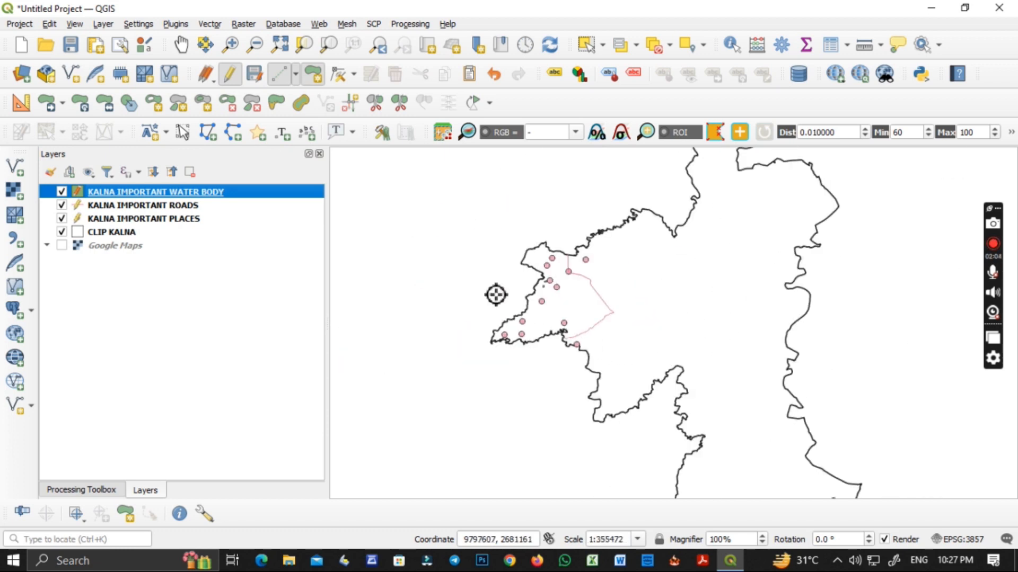
Examine the attribute tables of the KALNA IMPORTANT PLACES and KALNA IMPORTANT ROADS layers
right_click(126, 219)
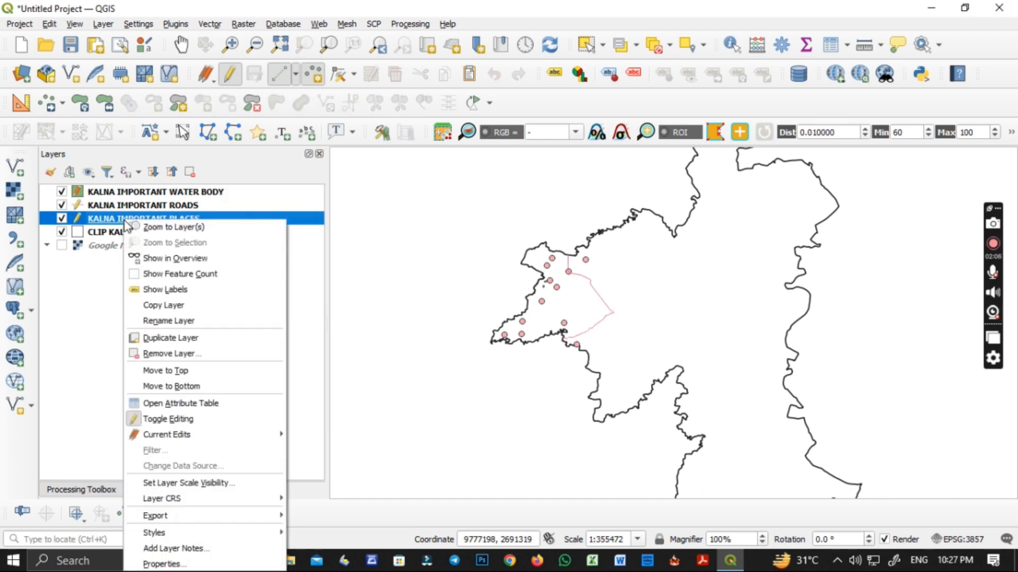
left_click(180, 403)
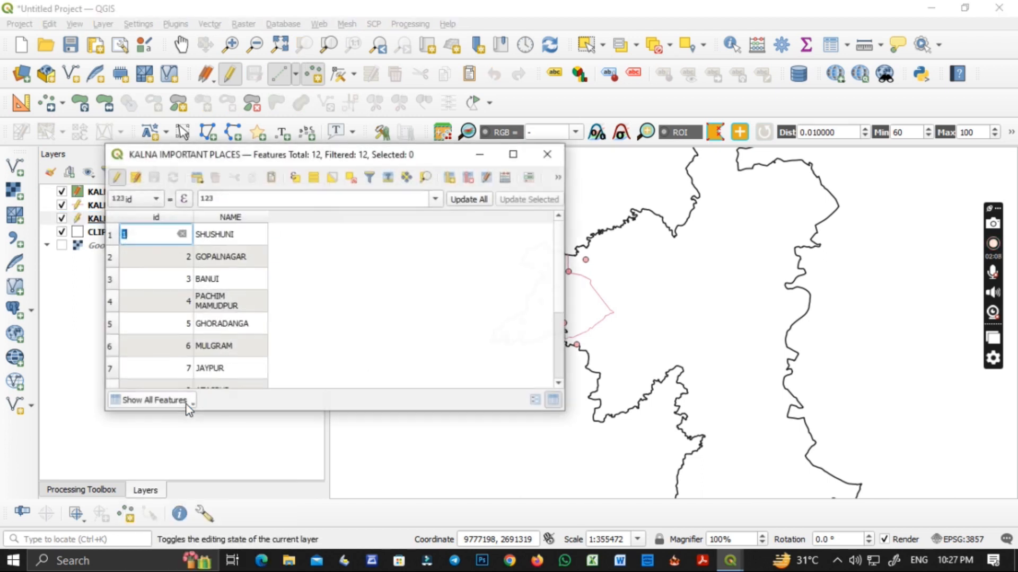
left_click(547, 154)
left_click(166, 206)
right_click(166, 206)
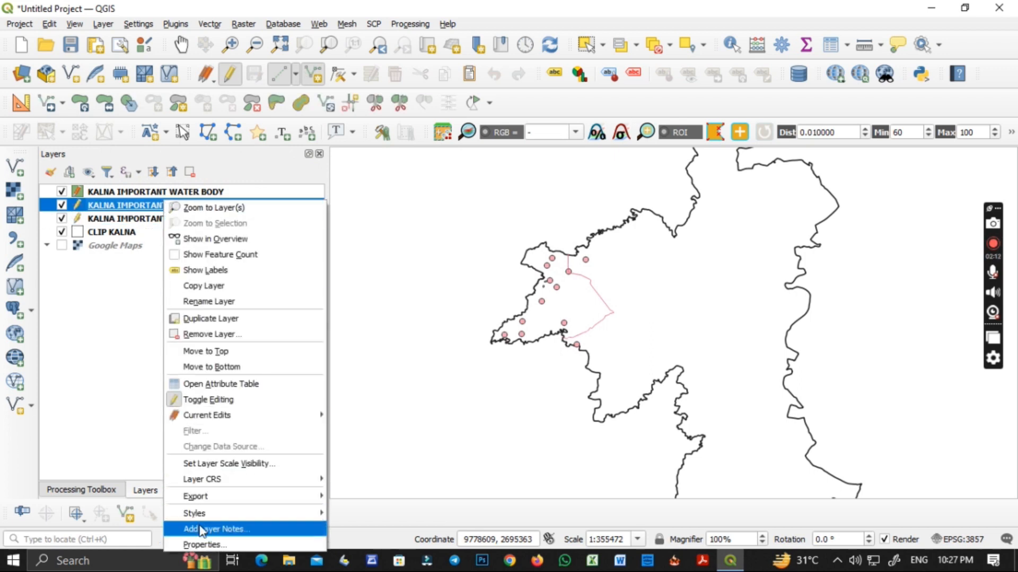
left_click(215, 390)
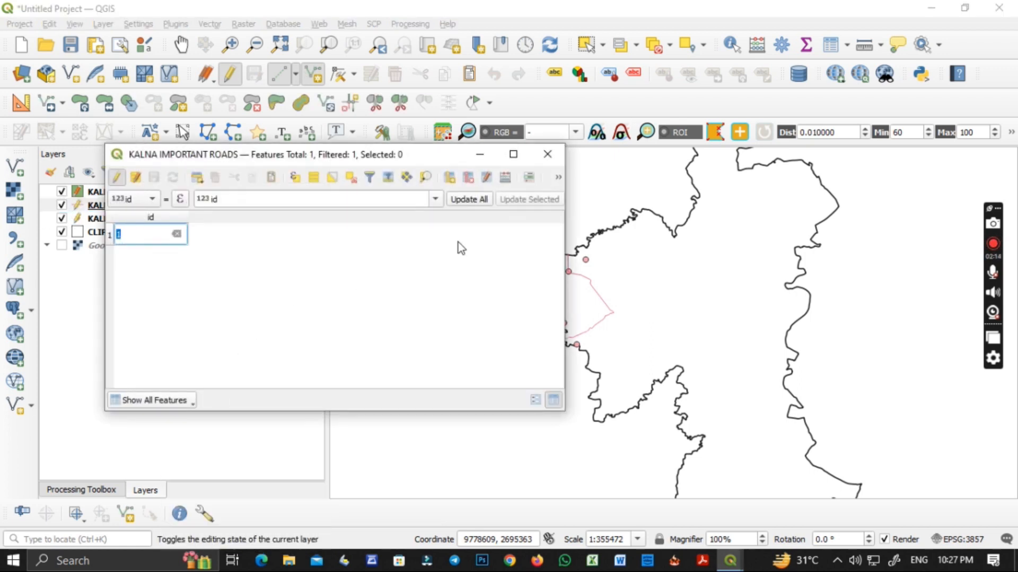
left_click(546, 153)
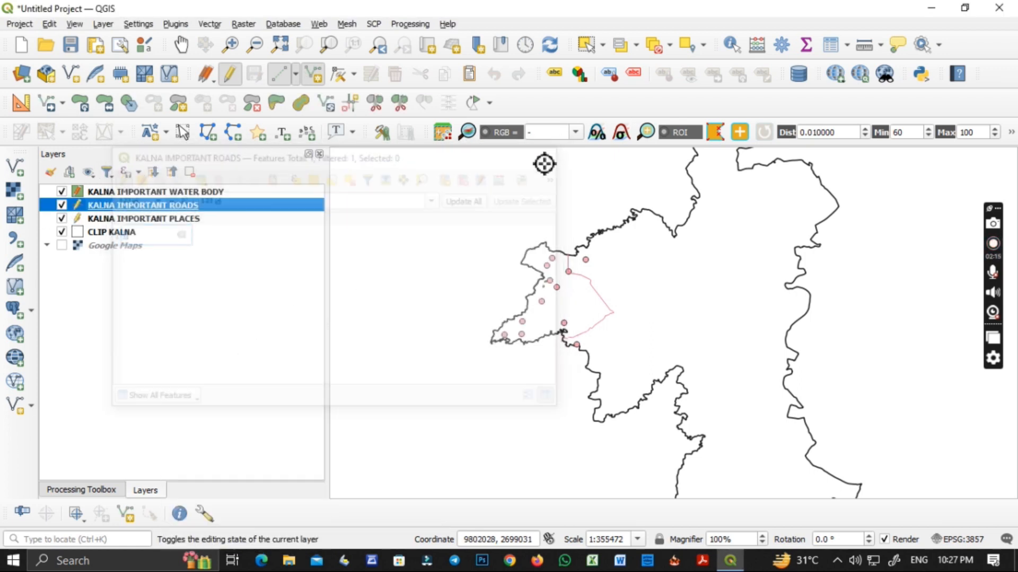
Turn on single labels for the KALNA IMPORTANT PLACES layer, using the NAME field as the label value
right_click(168, 220)
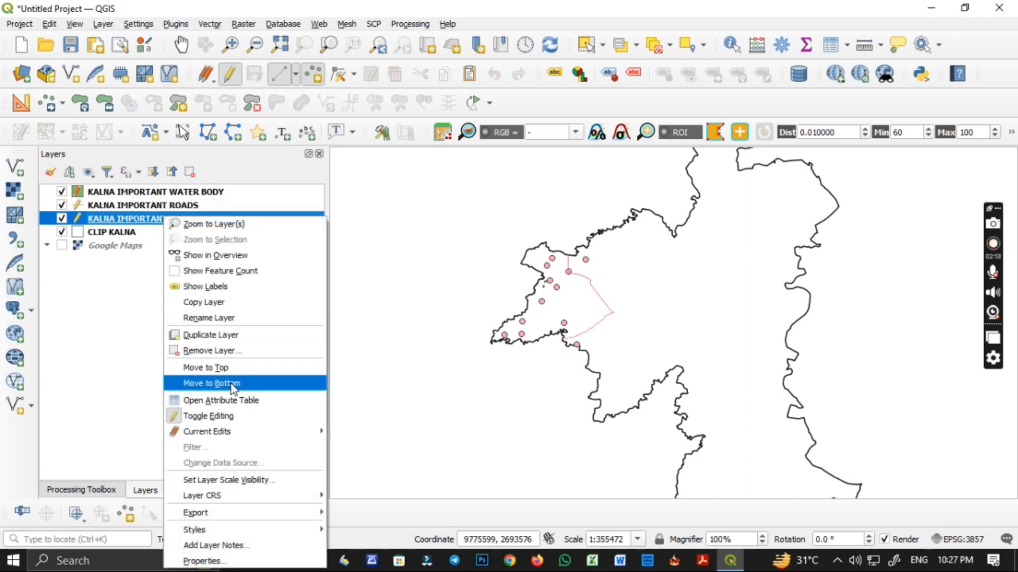
left_click(279, 193)
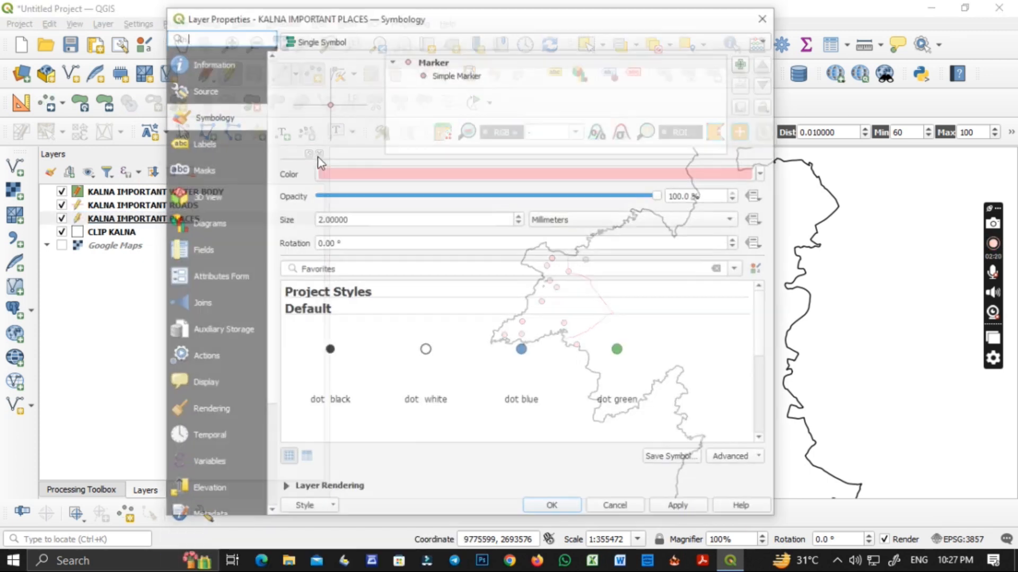
left_click(221, 139)
left_click(336, 41)
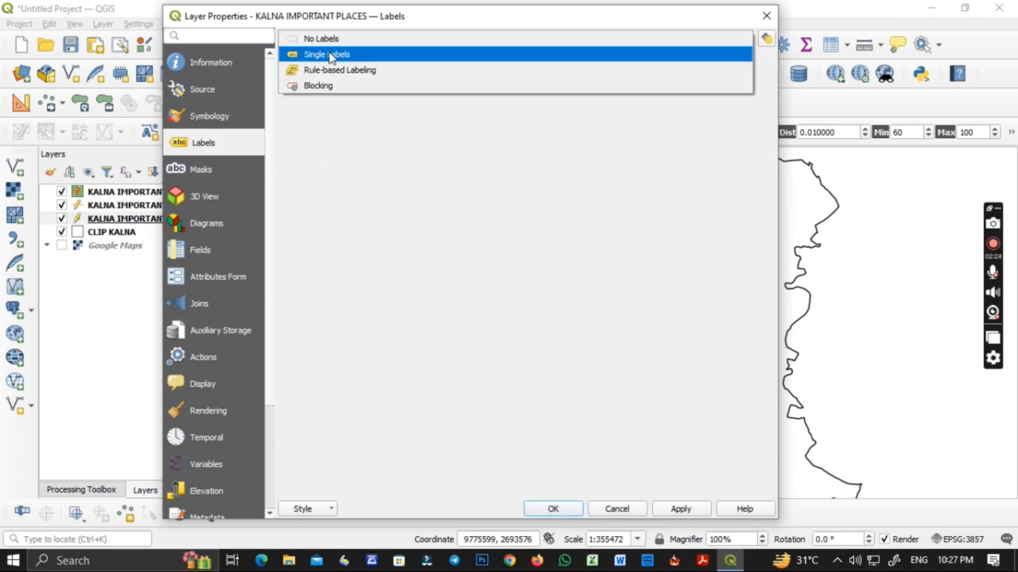
left_click(330, 54)
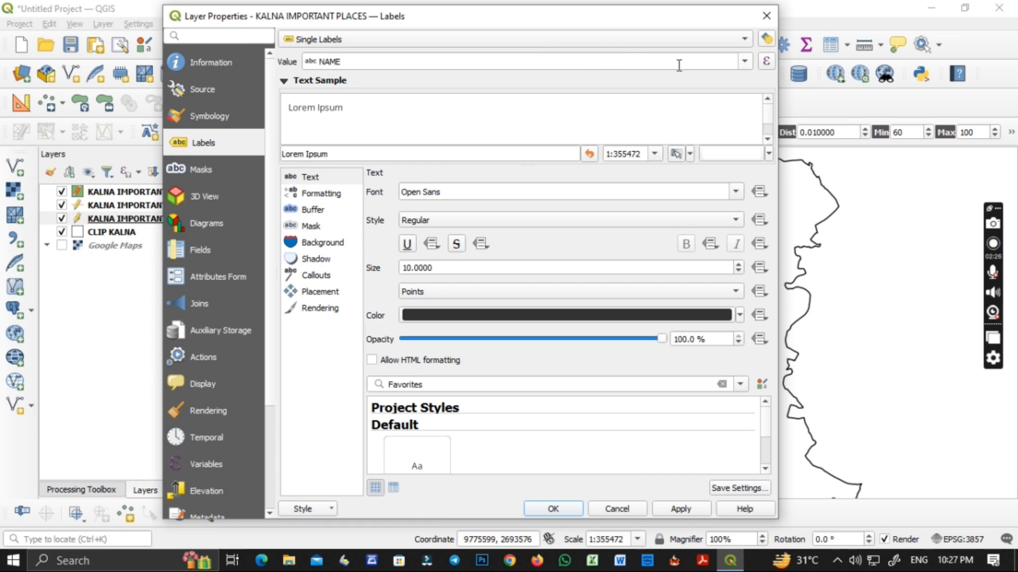
left_click(744, 61)
left_click(400, 99)
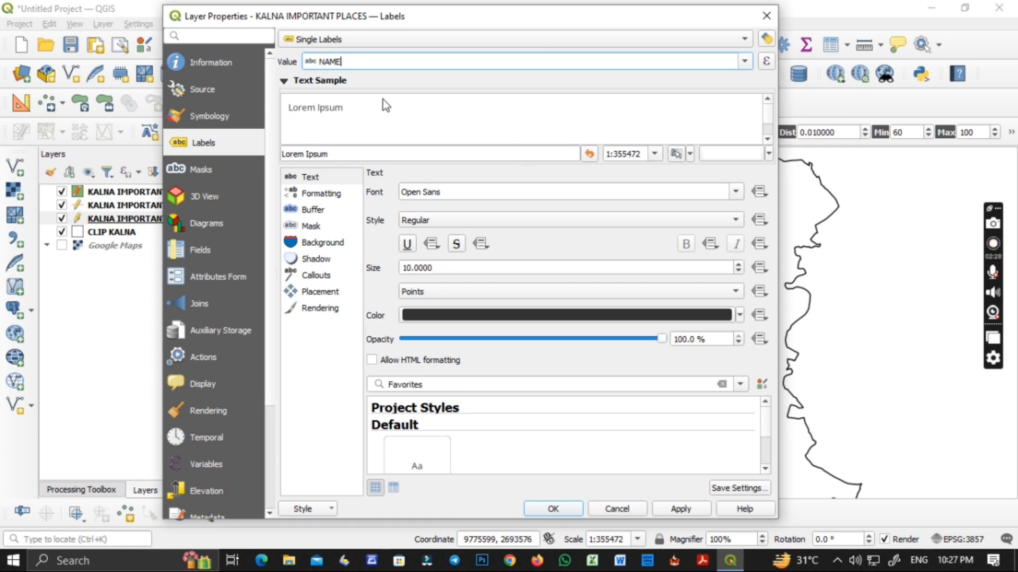
Set the place labels' font style to Bold and apply the label settings to the map
left_click(424, 221)
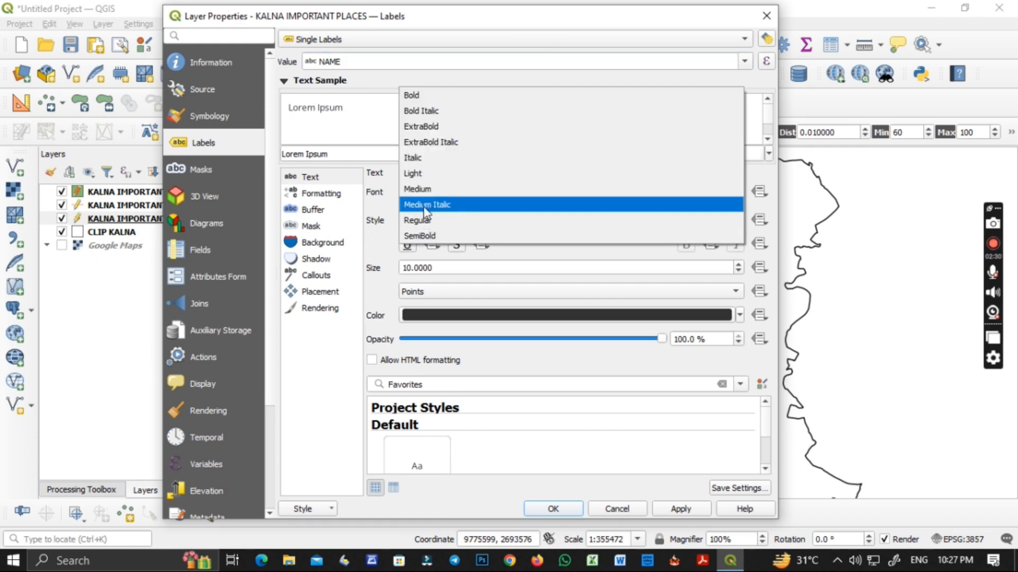
left_click(428, 98)
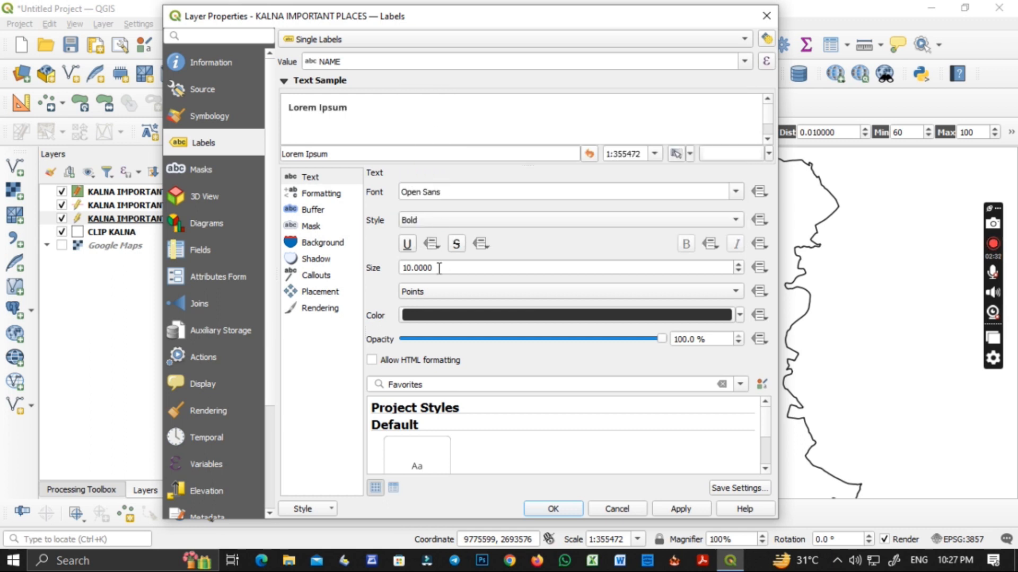
left_click(580, 510)
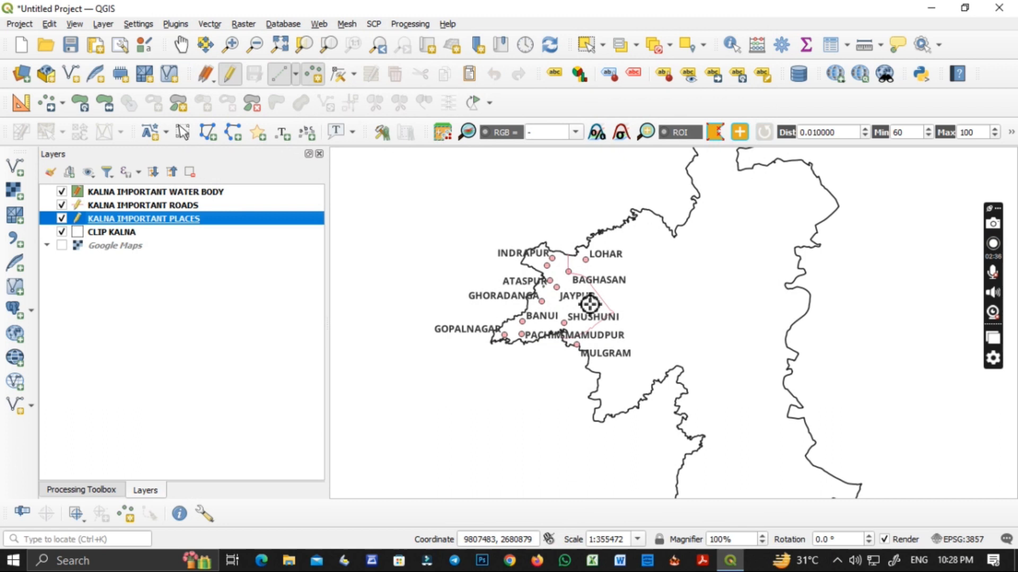
scroll(590, 305, "up", 1)
scroll(524, 334, "down", 1)
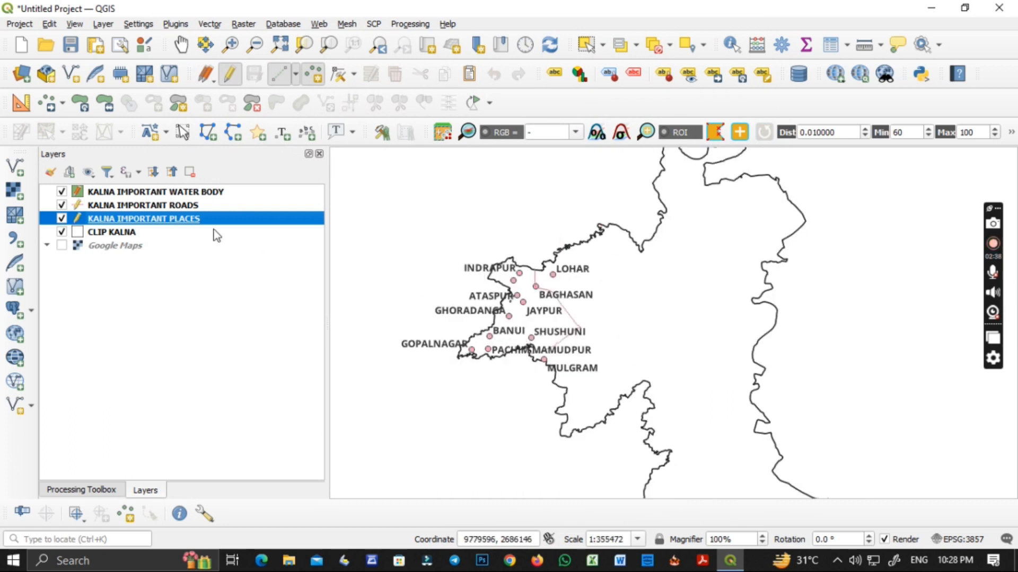
Change the KALNA IMPORTANT PLACES labels to Regular style with a size of 5 points
right_click(201, 220)
left_click(231, 562)
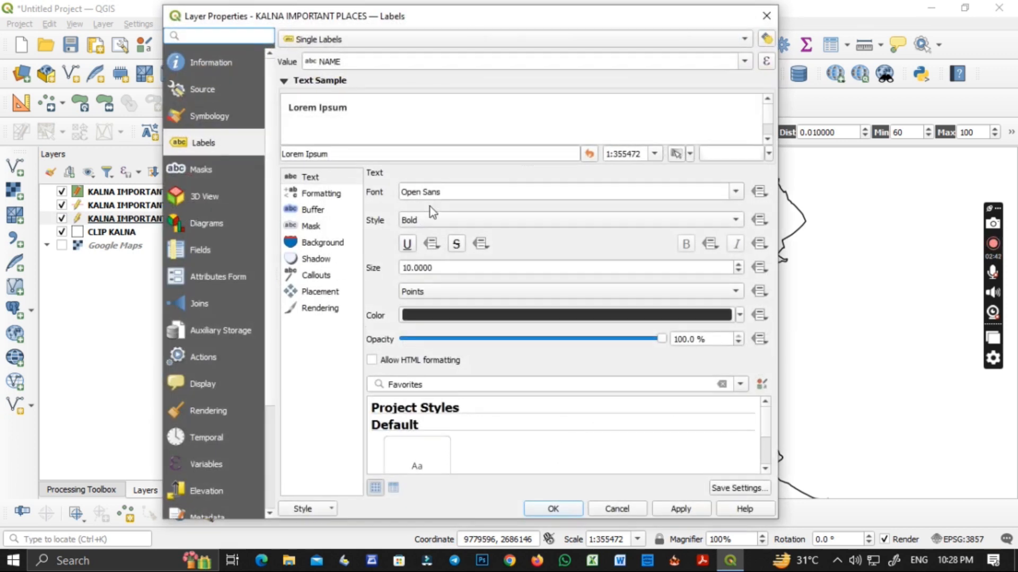
left_click(432, 219)
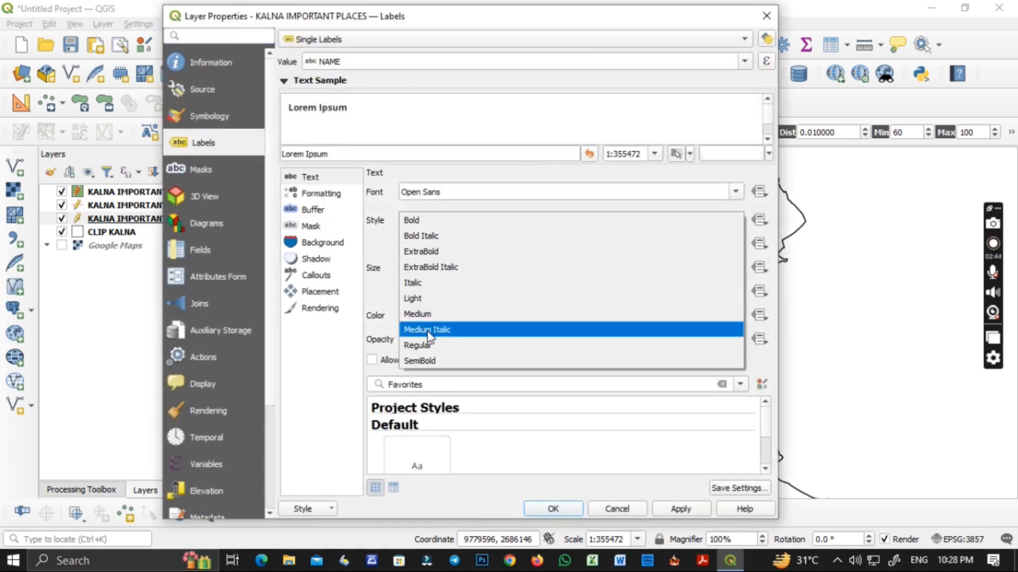
left_click(427, 345)
left_click(737, 272)
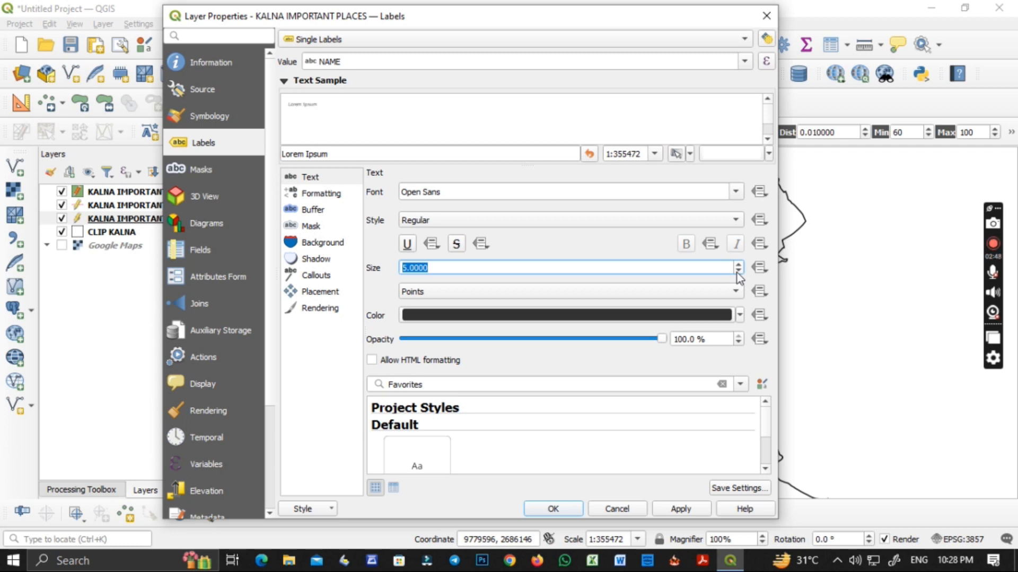
left_click(552, 293)
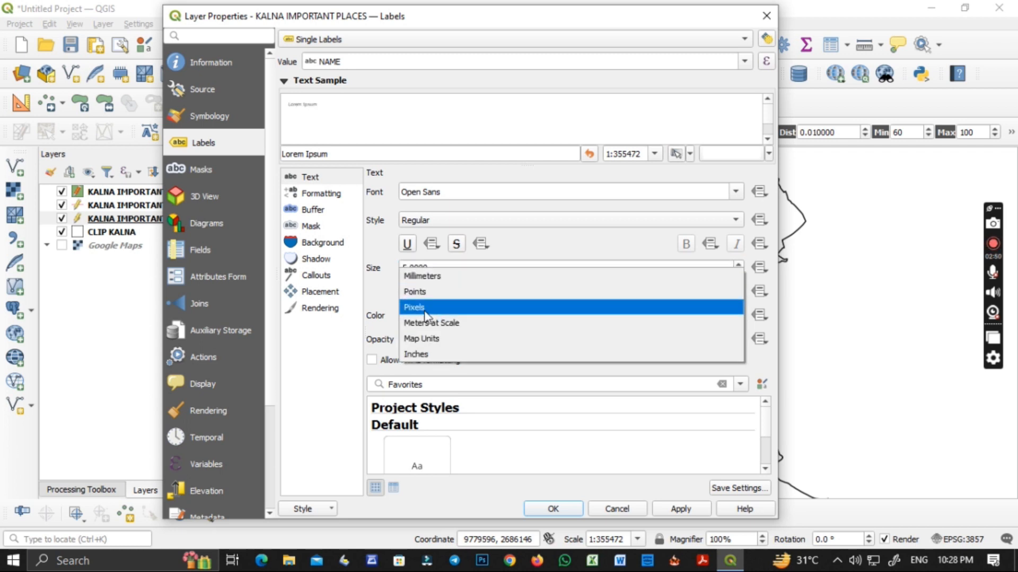
left_click(421, 293)
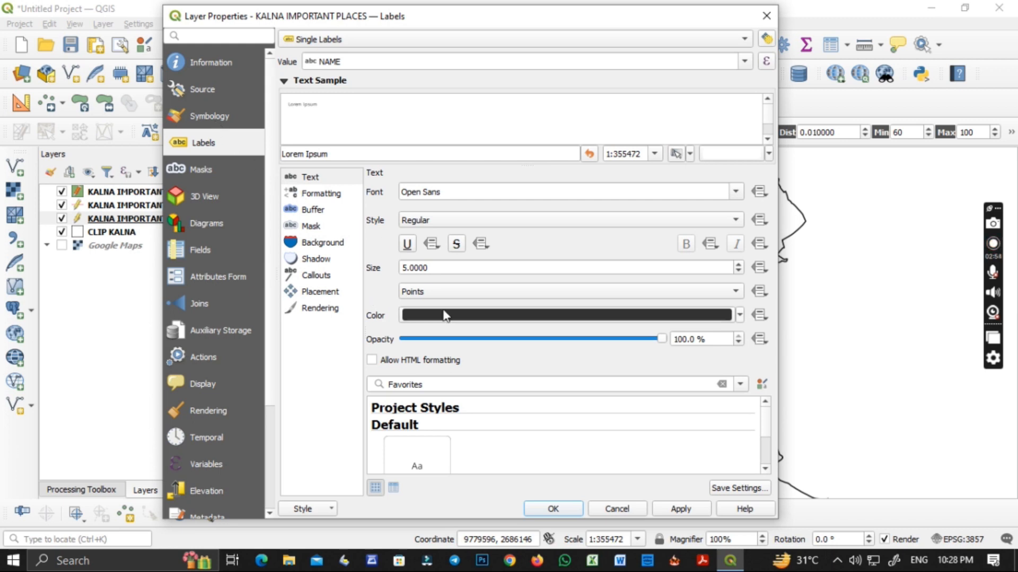
Make the place markers white, apply the layer properties and check the labelled points on the map
left_click(227, 124)
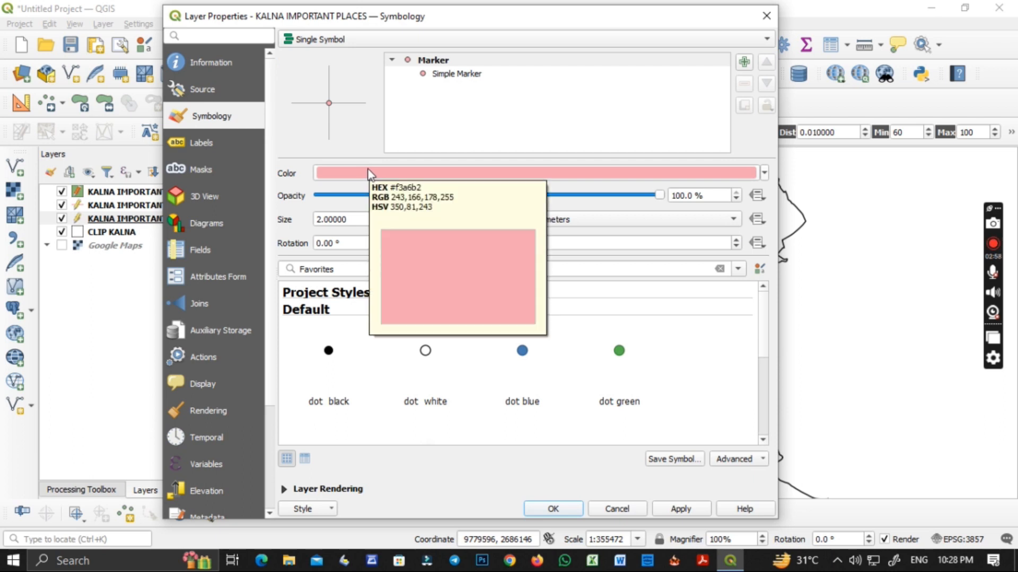
left_click(764, 174)
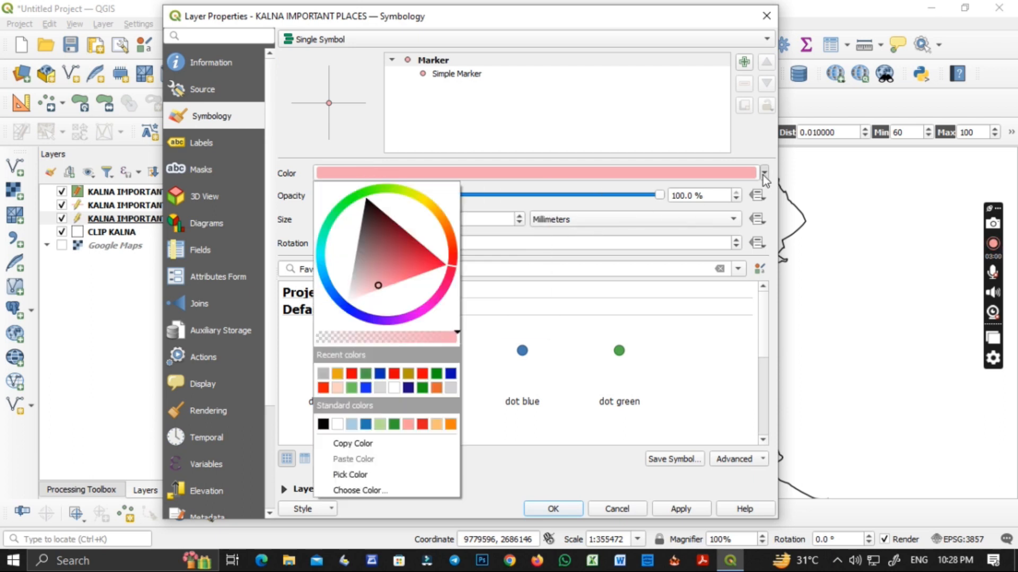
left_click(394, 388)
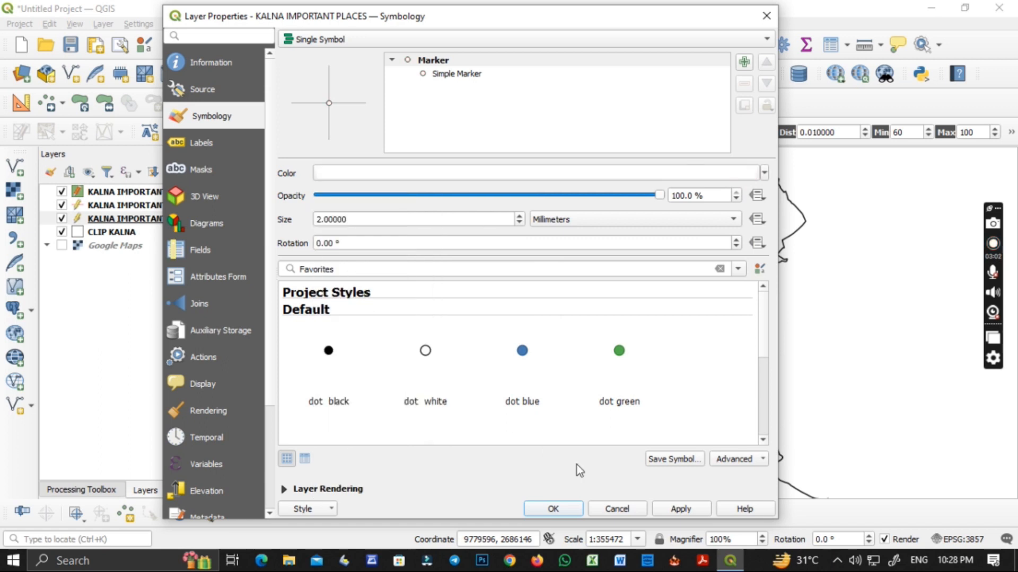
left_click(575, 510)
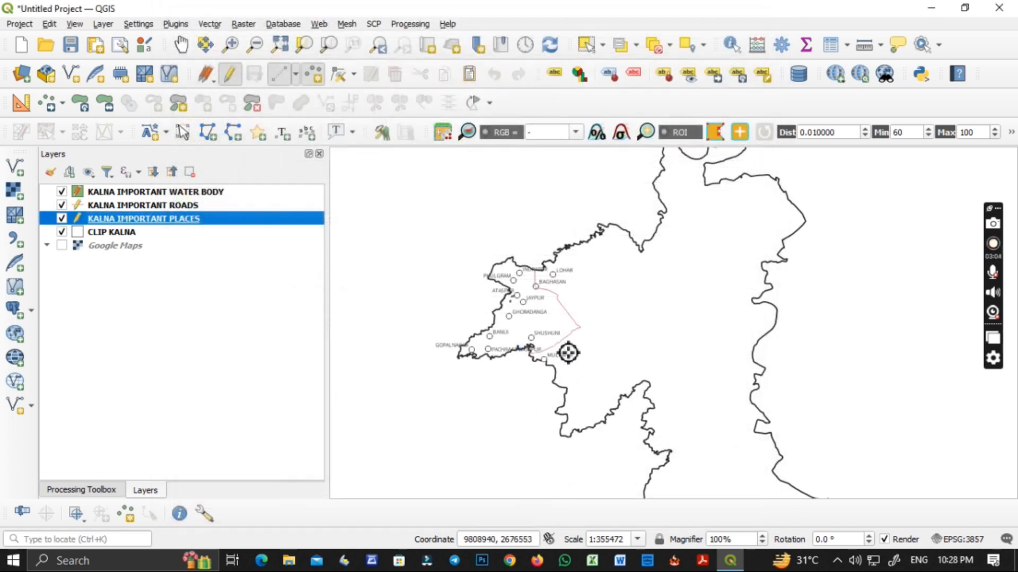
scroll(530, 345, "up", 1)
scroll(506, 323, "up", 1)
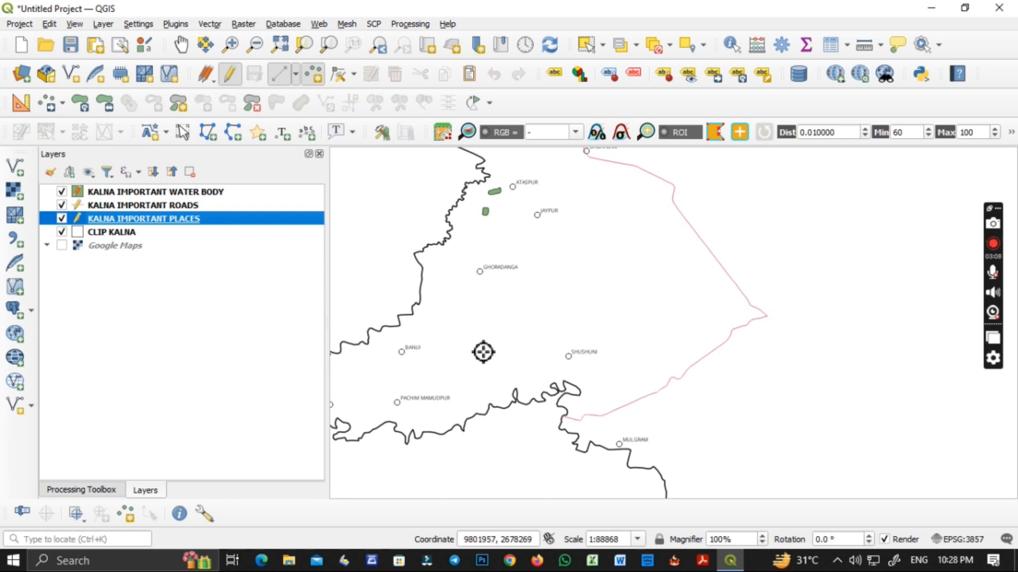
scroll(482, 352, "down", 1)
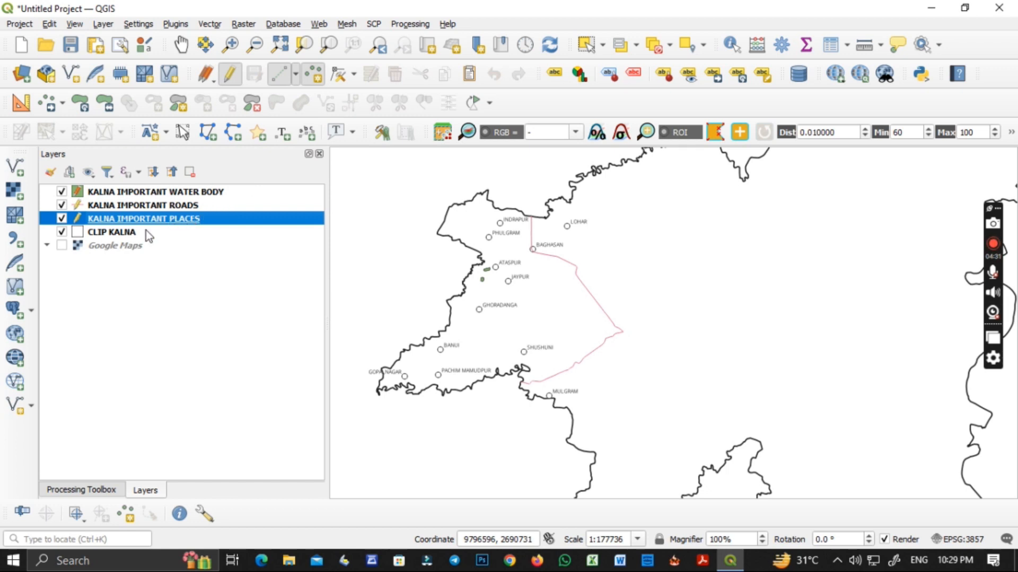
Apply the topo main road preset symbol to the KALNA IMPORTANT ROADS layer
right_click(104, 206)
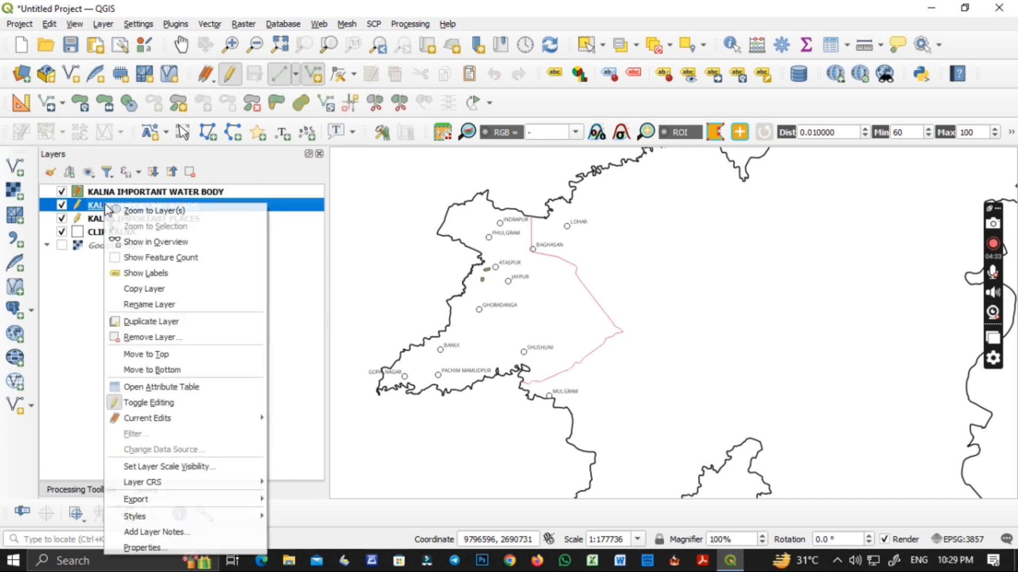
left_click(153, 548)
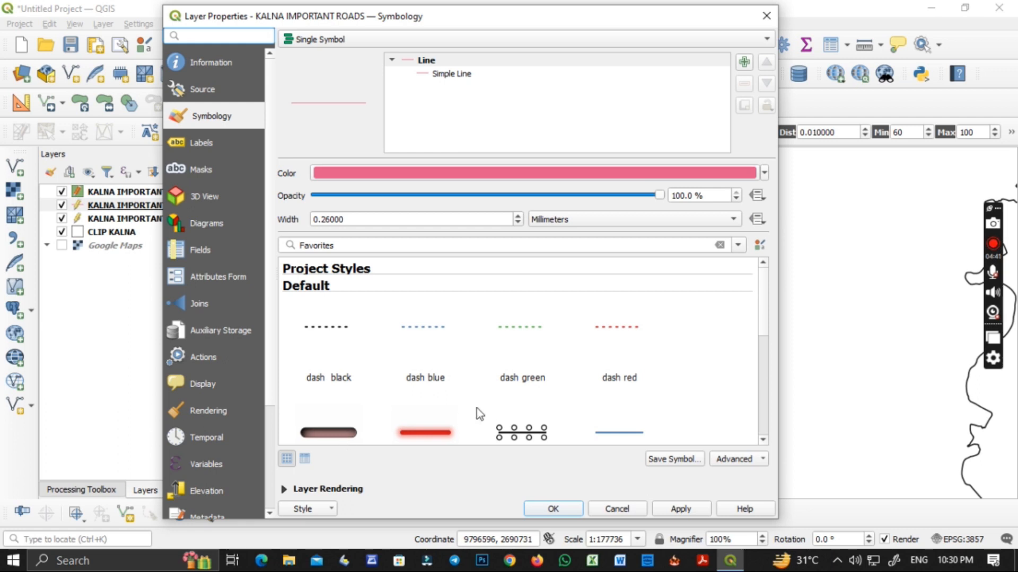
scroll(476, 408, "down", 5)
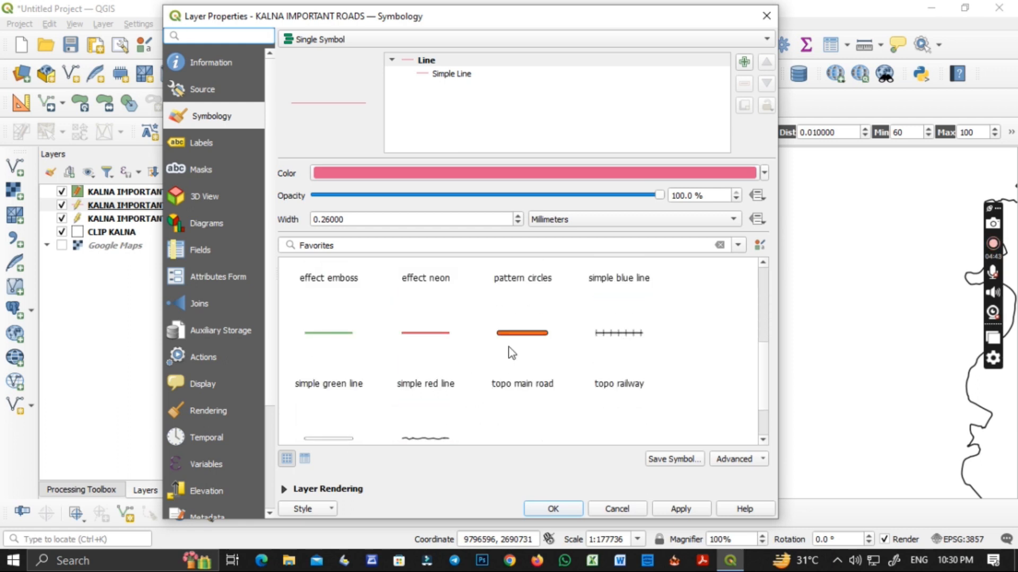
left_click(509, 346)
scroll(506, 333, "up", 5)
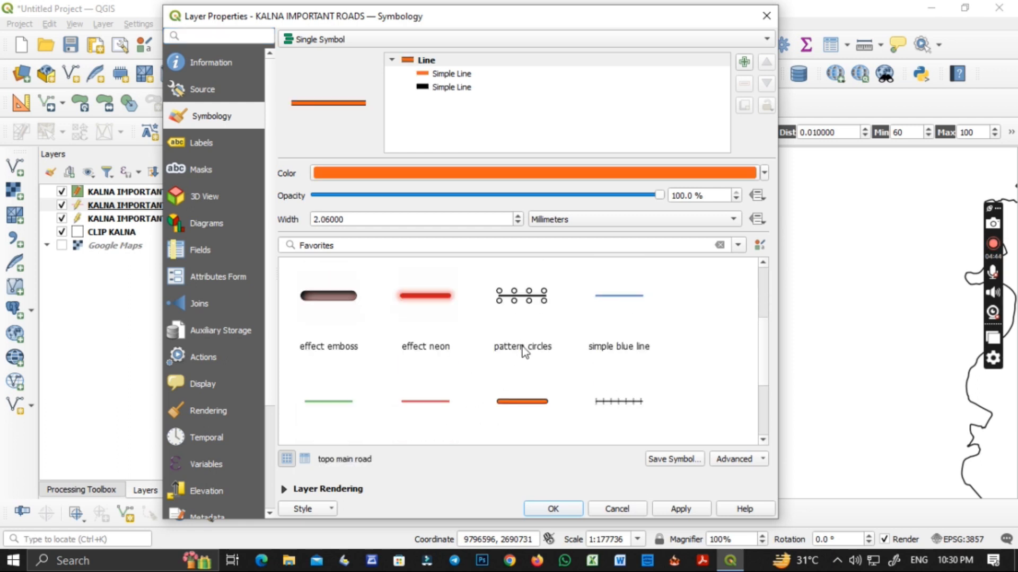
Remove the orange simple line from the road symbol, keeping only the black line, and apply the style
left_click(451, 73)
left_click(450, 88)
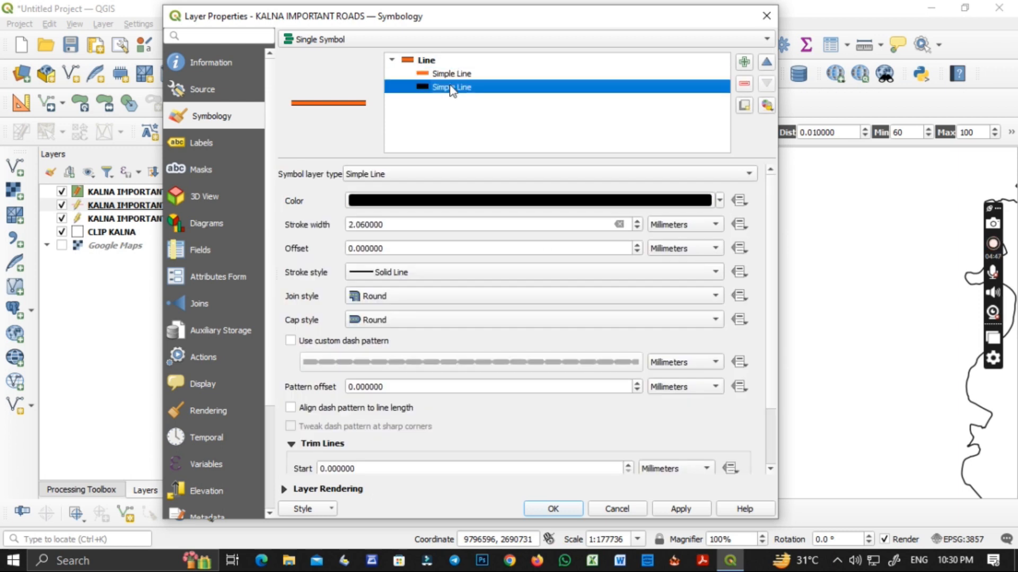
left_click(449, 74)
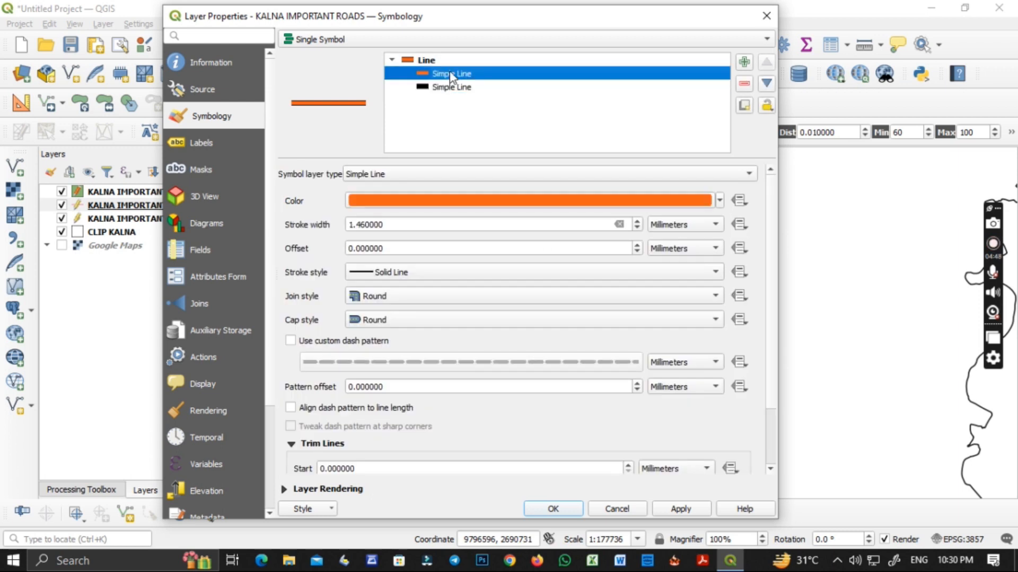
left_click(745, 84)
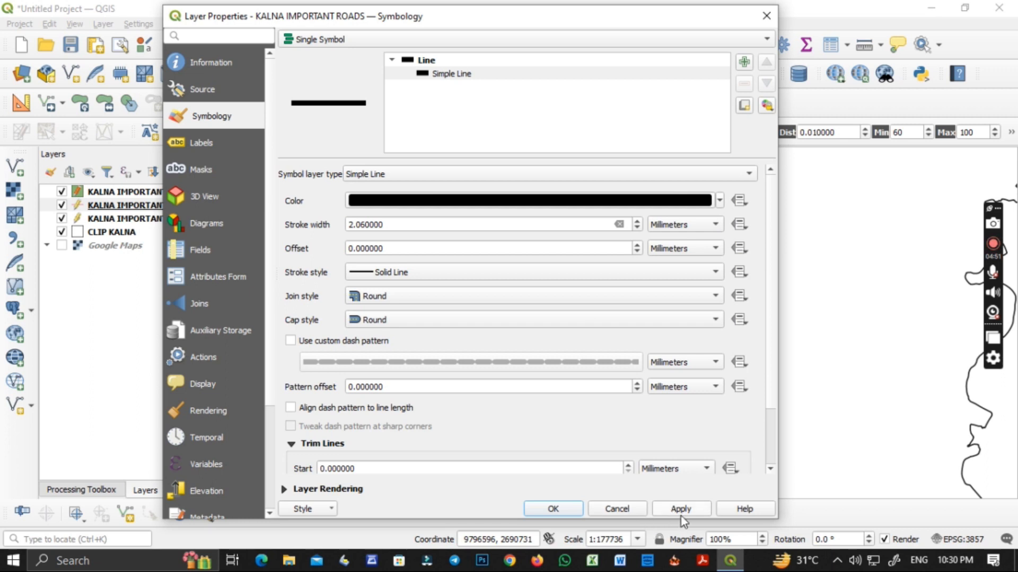
left_click(573, 512)
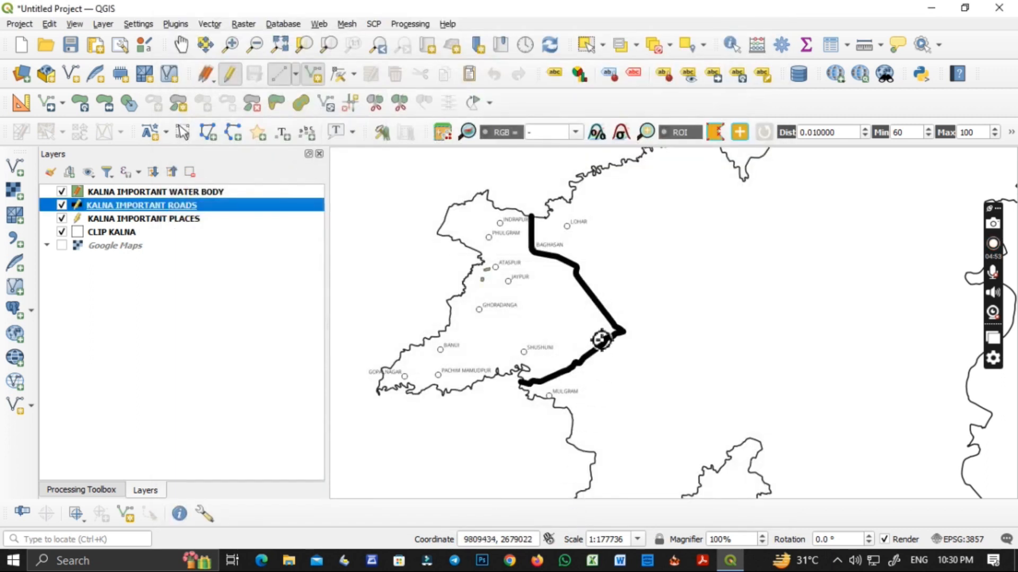
scroll(601, 340, "up", 1)
scroll(605, 338, "down", 1)
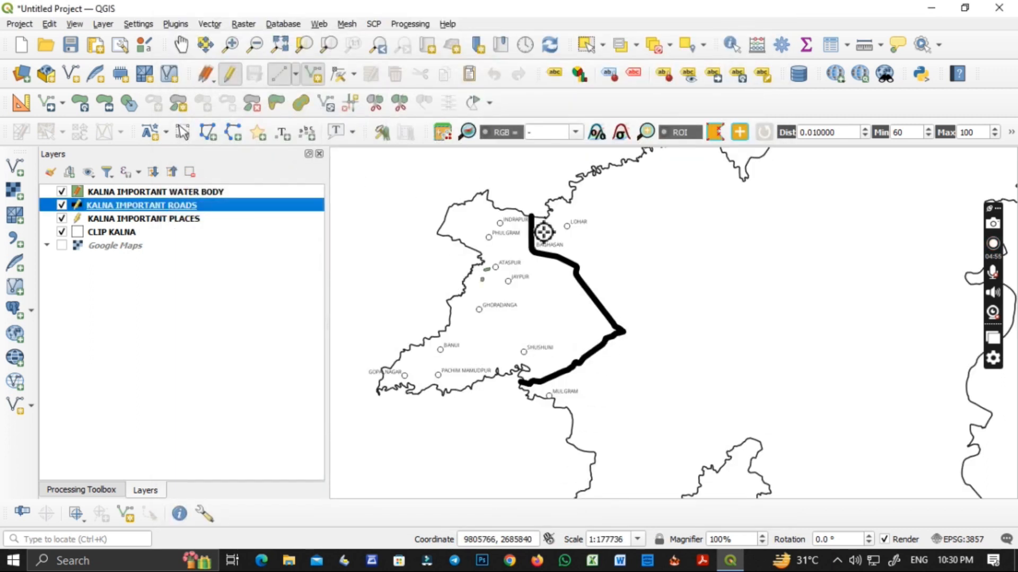
right_click(175, 195)
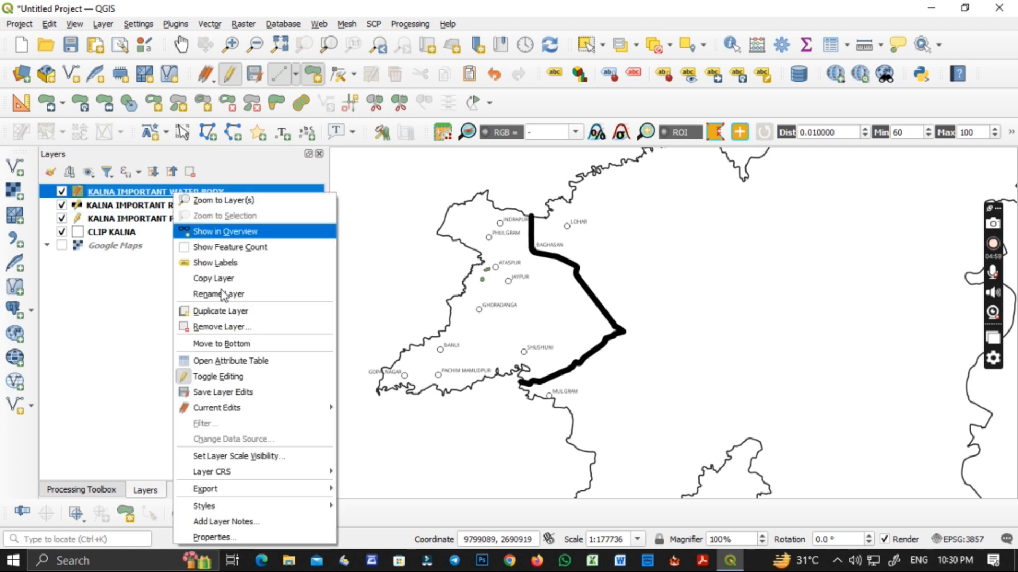
left_click(249, 536)
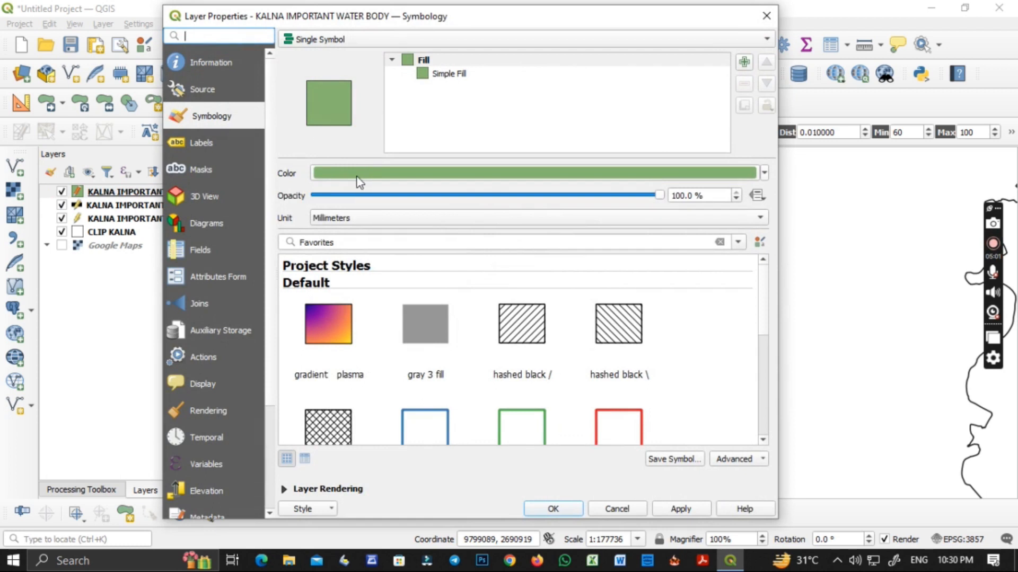
left_click(358, 176)
left_click_drag(403, 219, 500, 284)
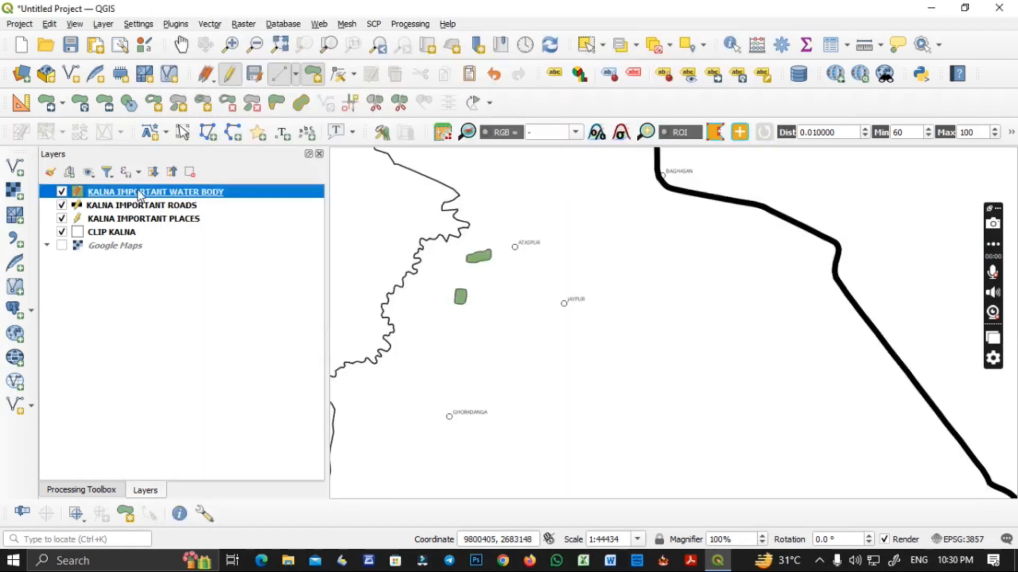
Change the fill colour of the KALNA IMPORTANT WATER BODY layer to teal blue, about #2ba6b6, and apply the style
right_click(139, 195)
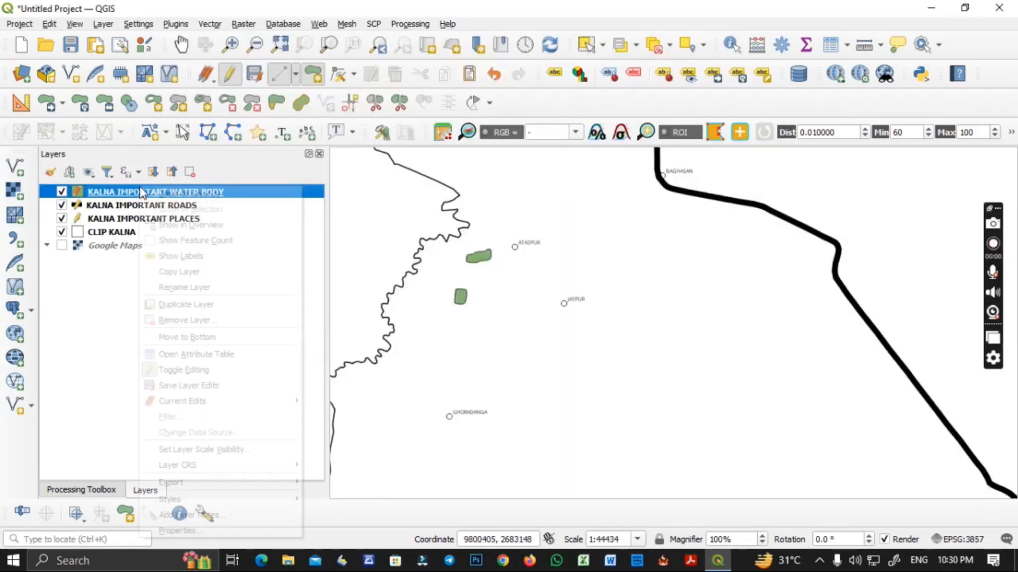
left_click(169, 529)
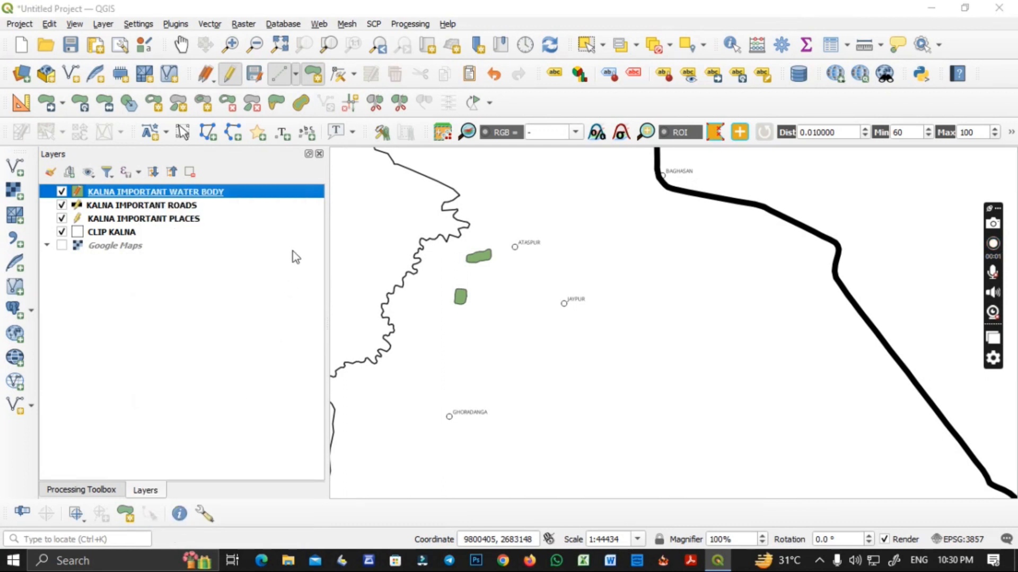
left_click(384, 172)
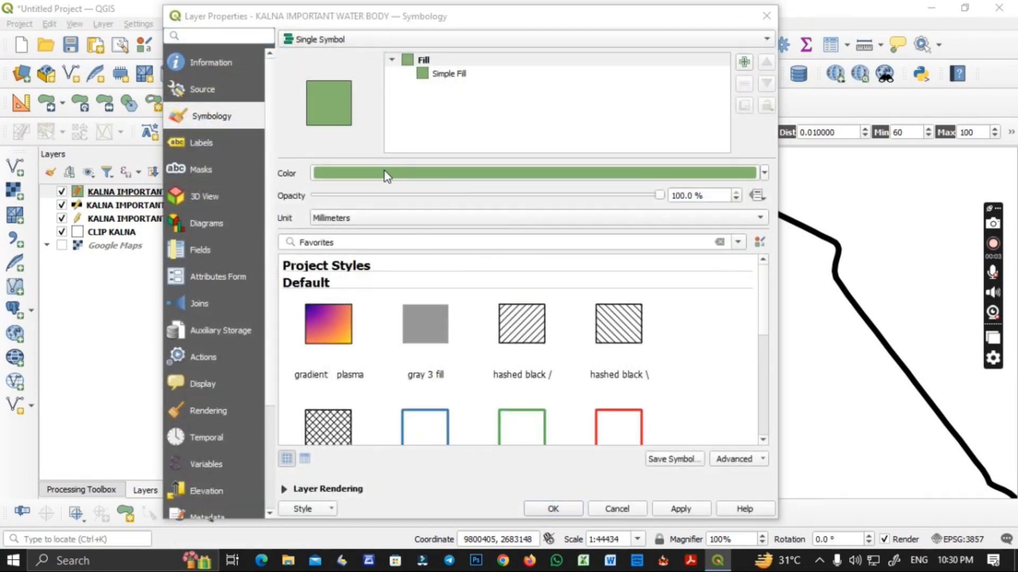
left_click_drag(396, 275, 413, 247)
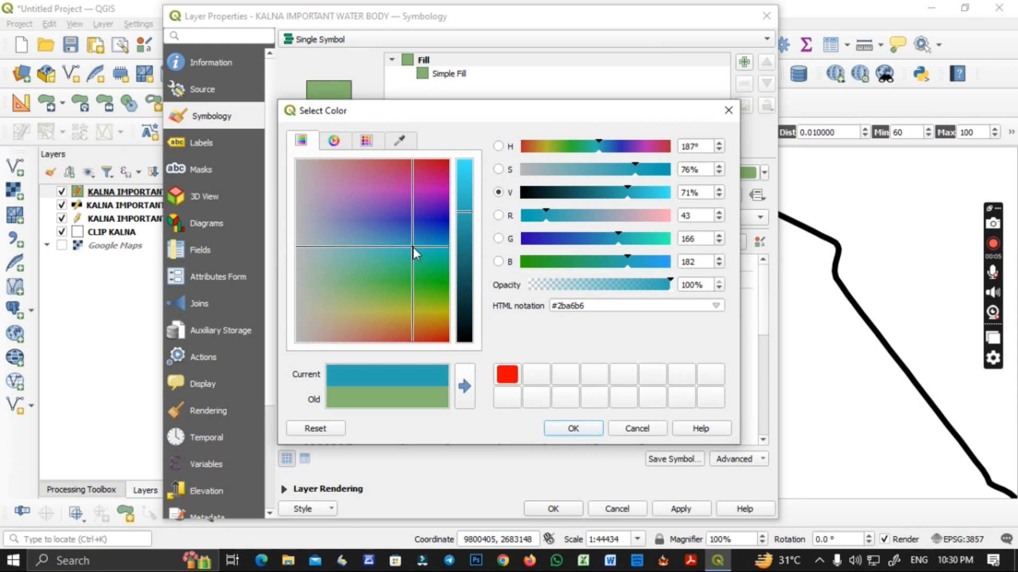
left_click(582, 427)
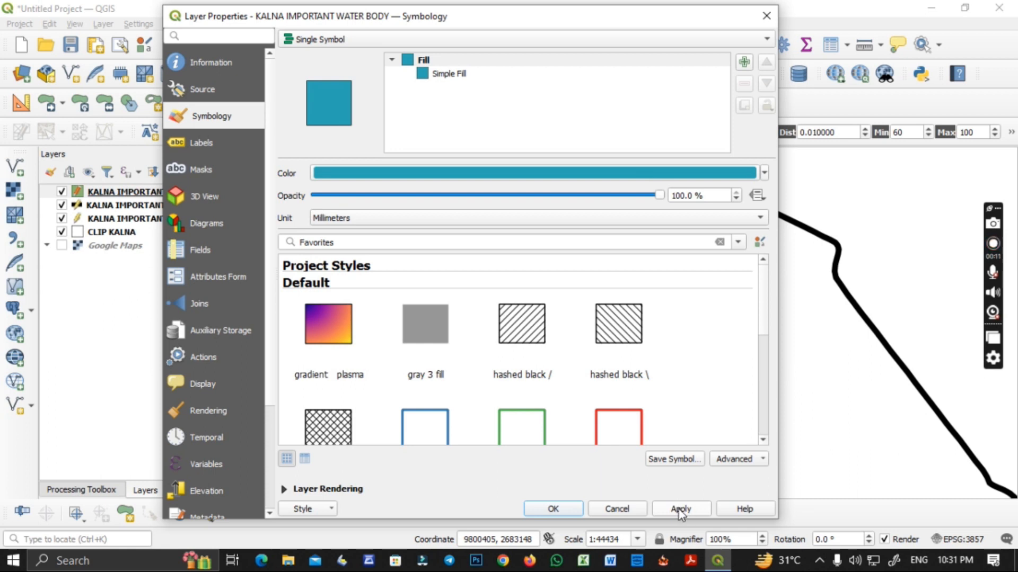
left_click(679, 510)
left_click(550, 510)
Set the symbol opacity of the KALNA IMPORTANT WATER BODY layer to 40% and apply it to the map
right_click(151, 190)
left_click(190, 533)
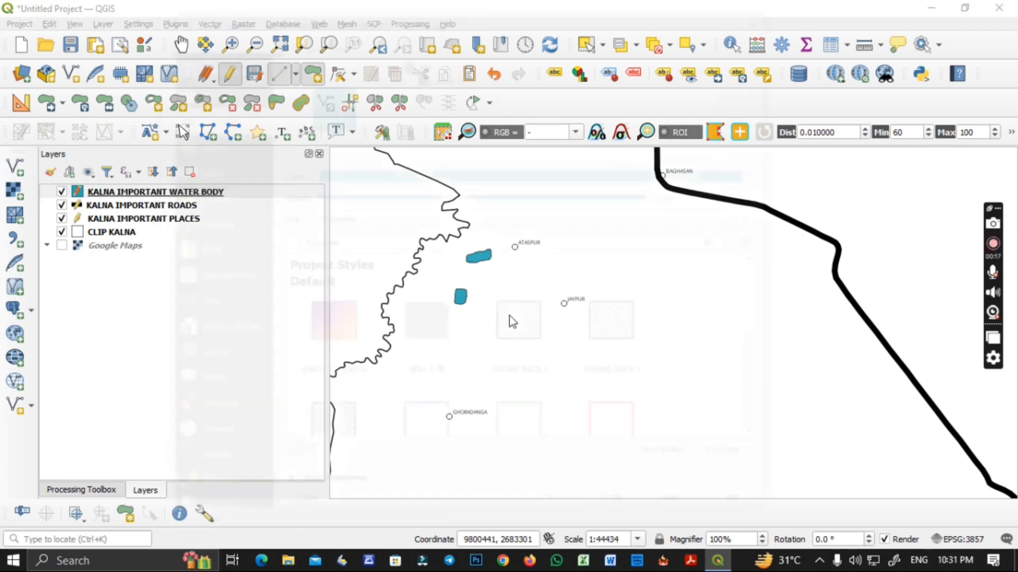
mouse_move(510, 322)
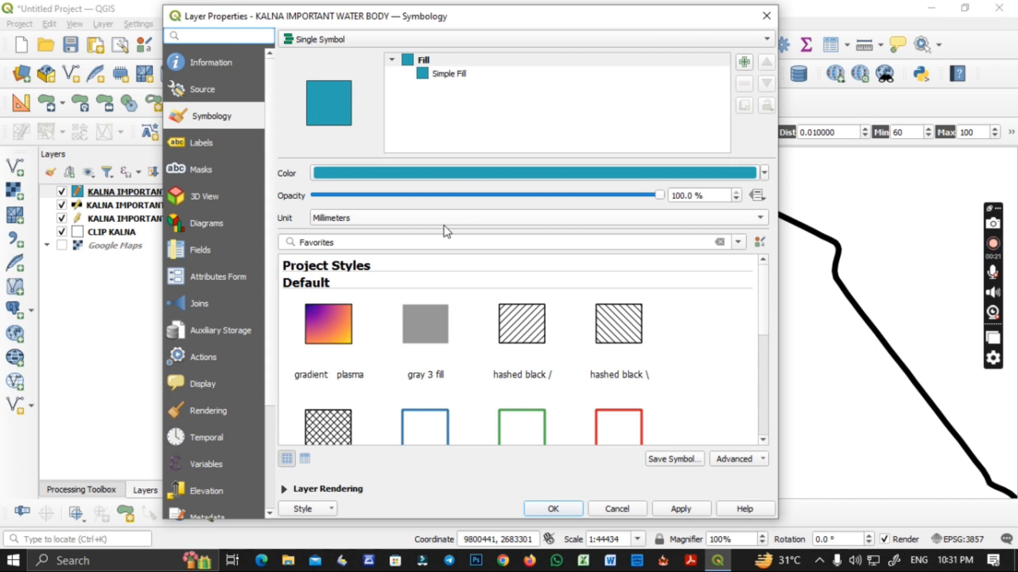
left_click(218, 145)
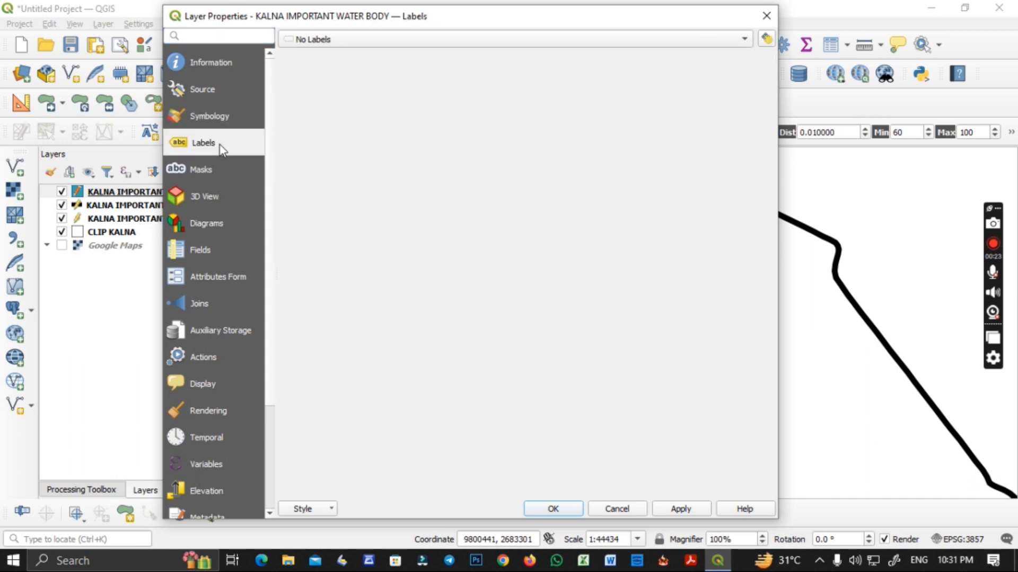
left_click(212, 121)
scroll(446, 301, "down", 5)
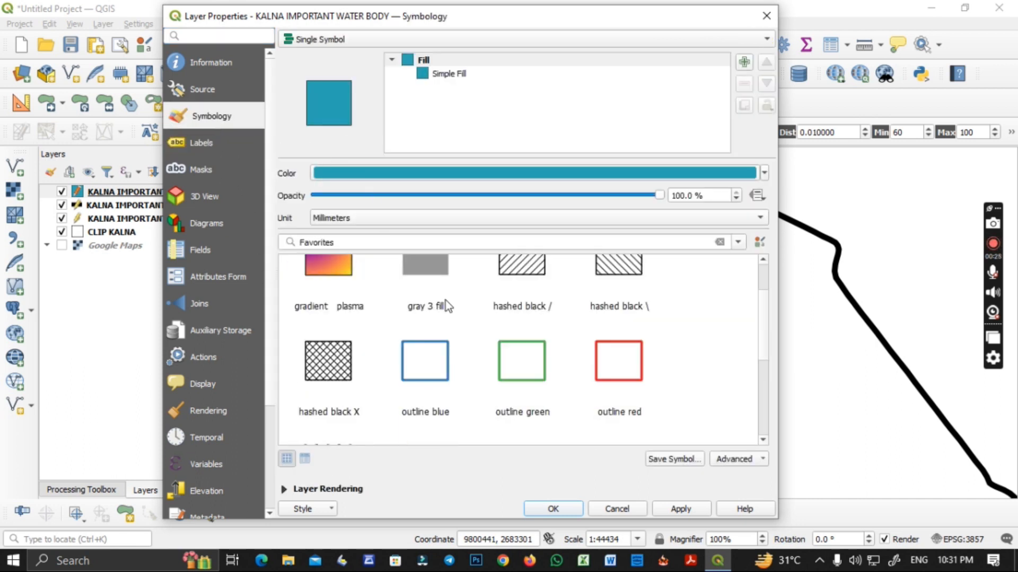
scroll(393, 262, "up", 5)
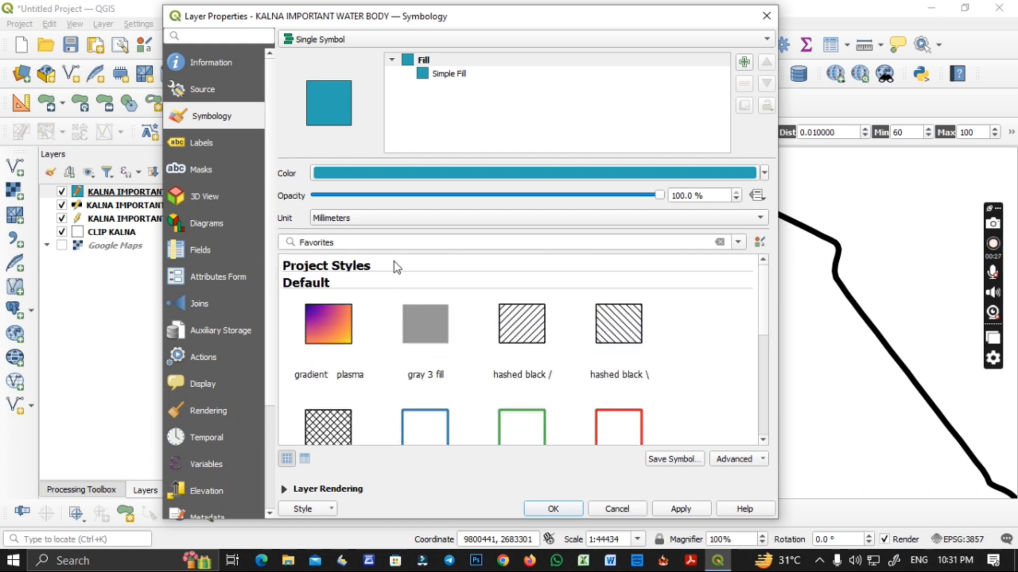
left_click(476, 196)
left_click(476, 196)
left_click(476, 196)
left_click(476, 196)
left_click(476, 196)
left_click(476, 196)
left_click(671, 510)
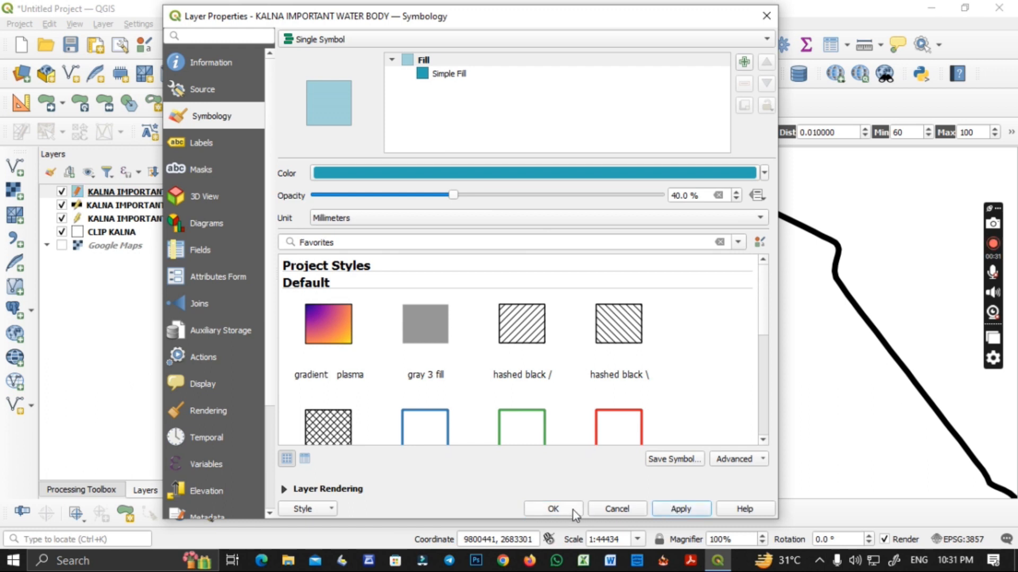
left_click(553, 508)
scroll(455, 261, "up", 2)
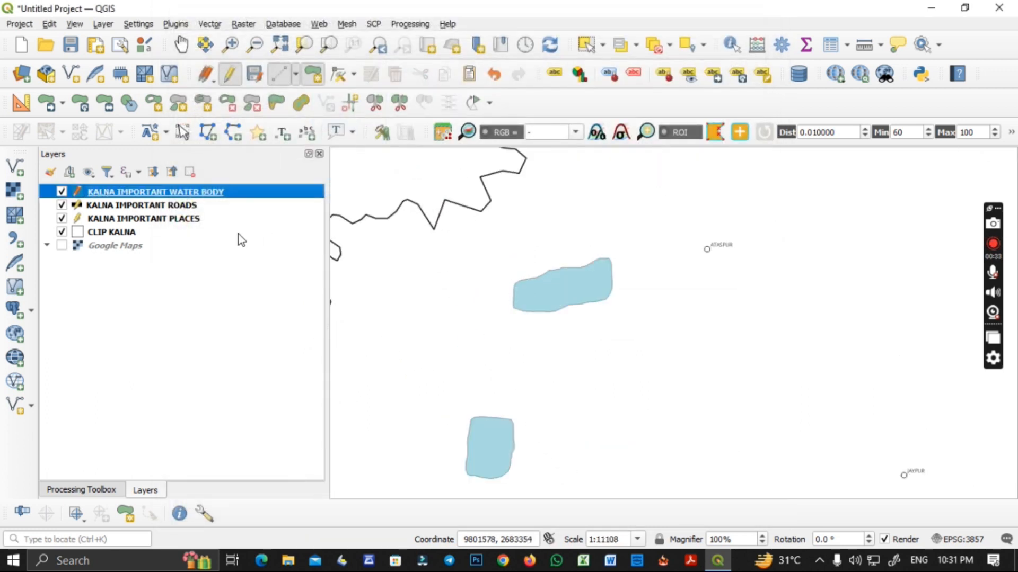
right_click(181, 196)
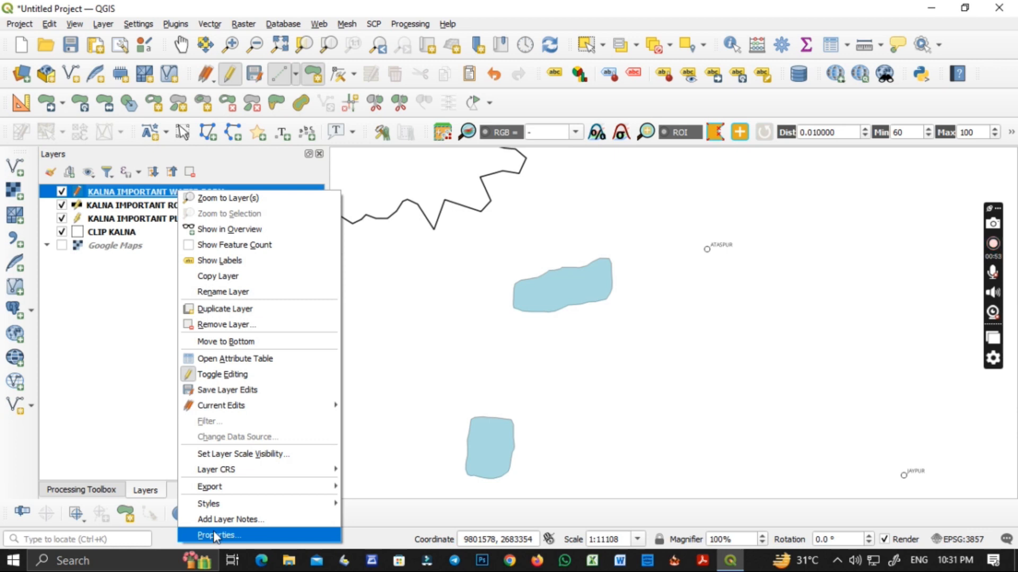
left_click(210, 533)
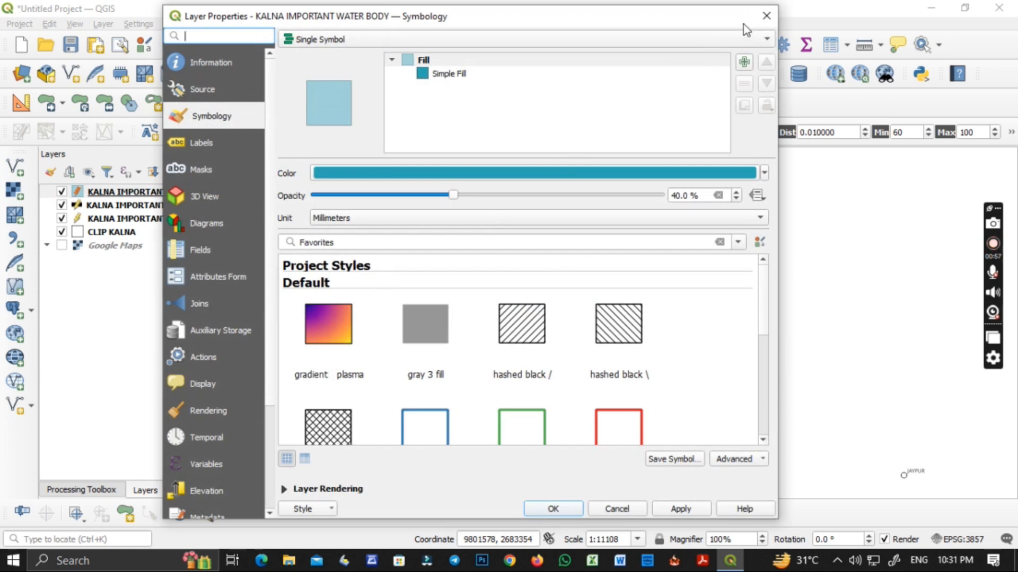
left_click(262, 142)
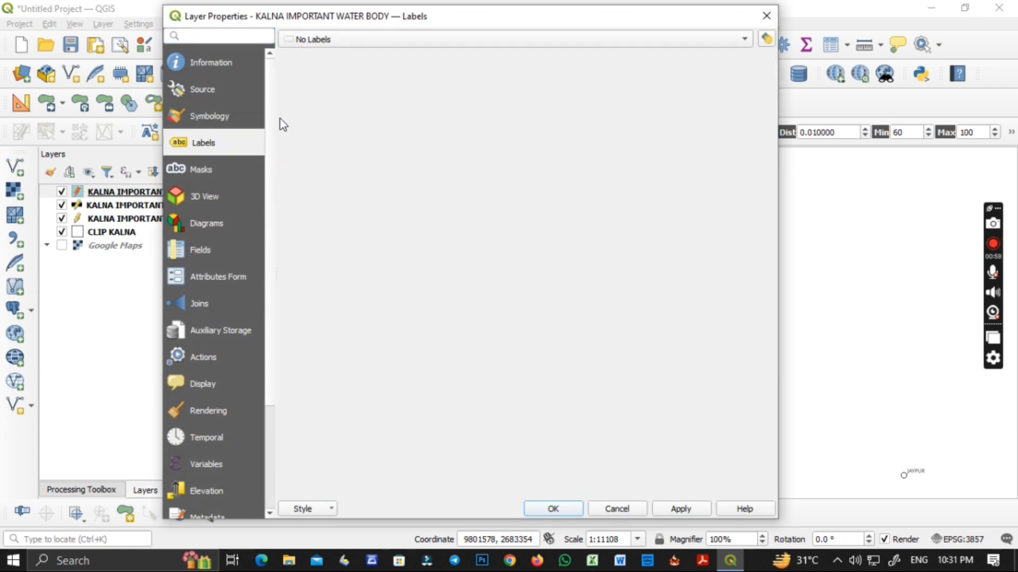
left_click(320, 41)
left_click(320, 53)
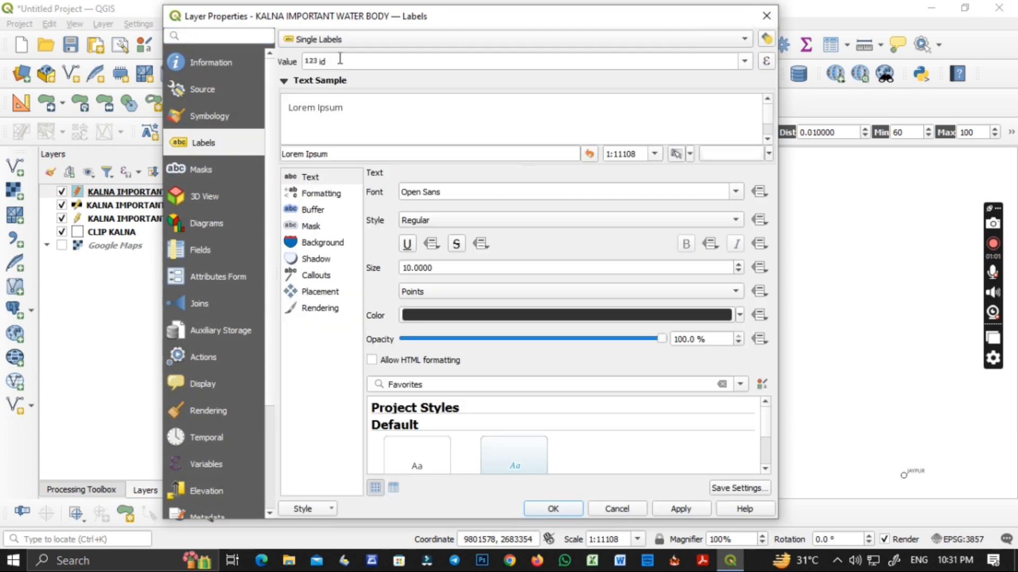
left_click(745, 62)
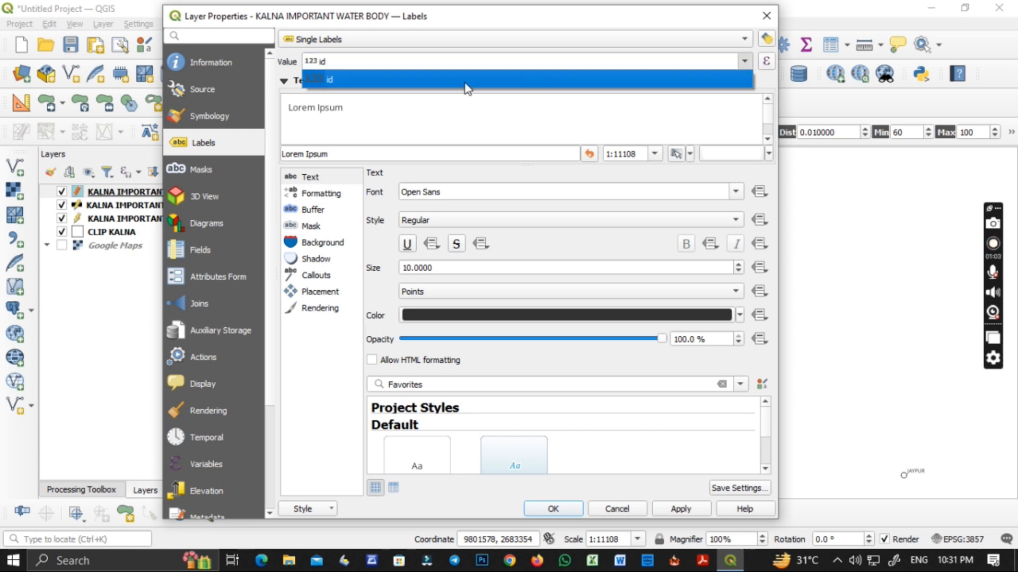
left_click(762, 18)
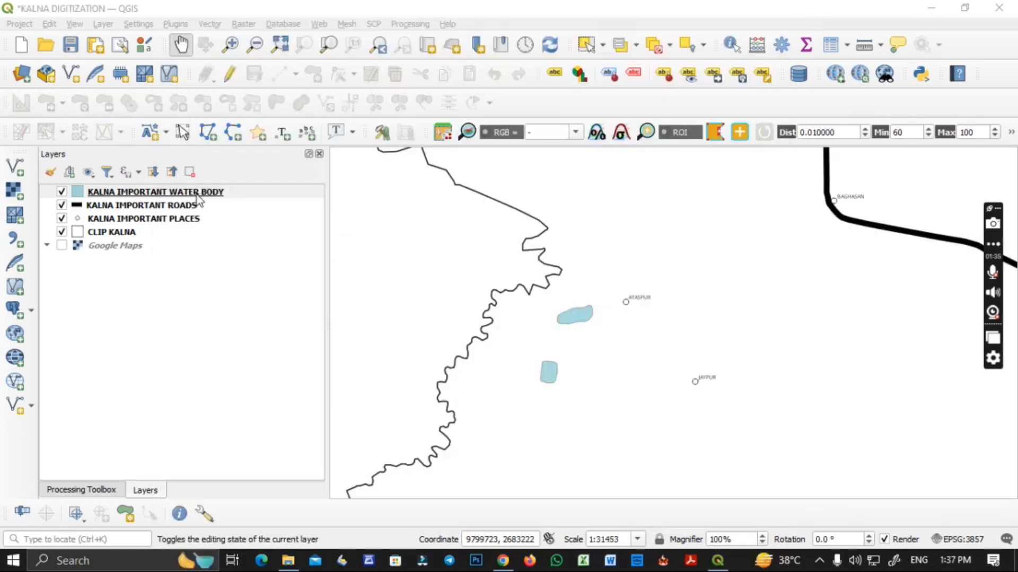
Add a text field called NAME with length 30 to the attribute table of the KALNA IMPORTANT WATER BODY layer
left_click(193, 193)
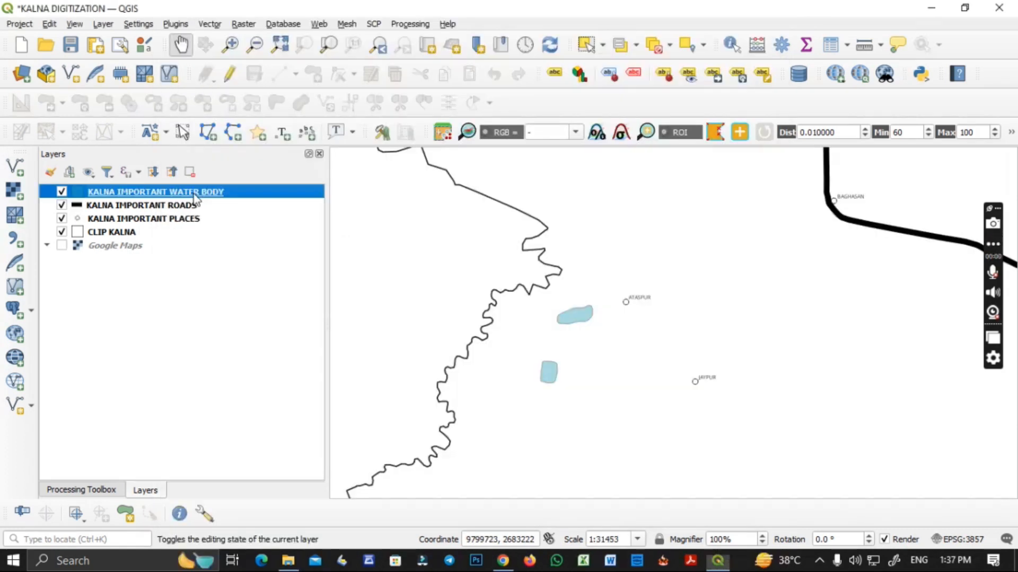
right_click(193, 193)
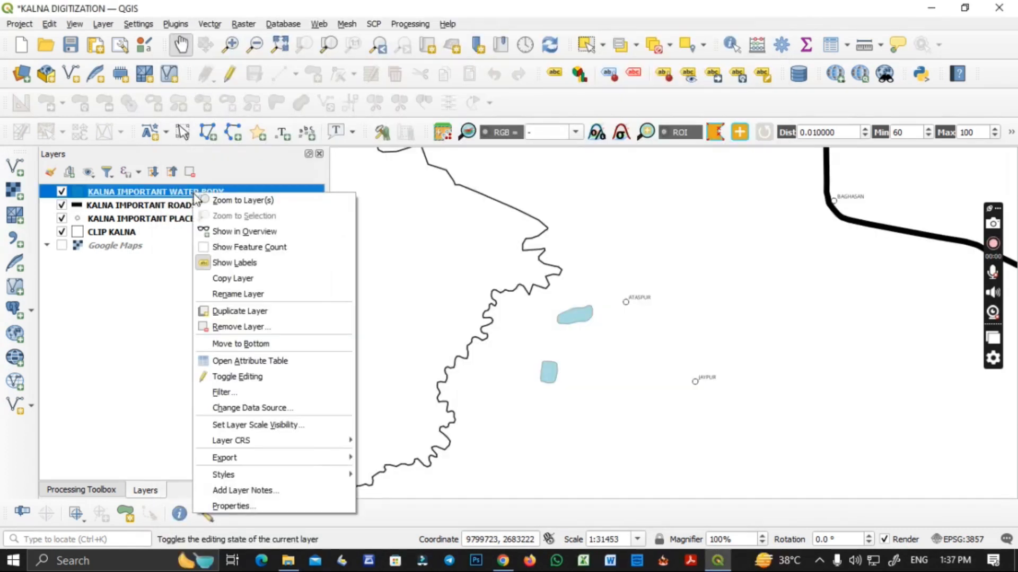
left_click(247, 363)
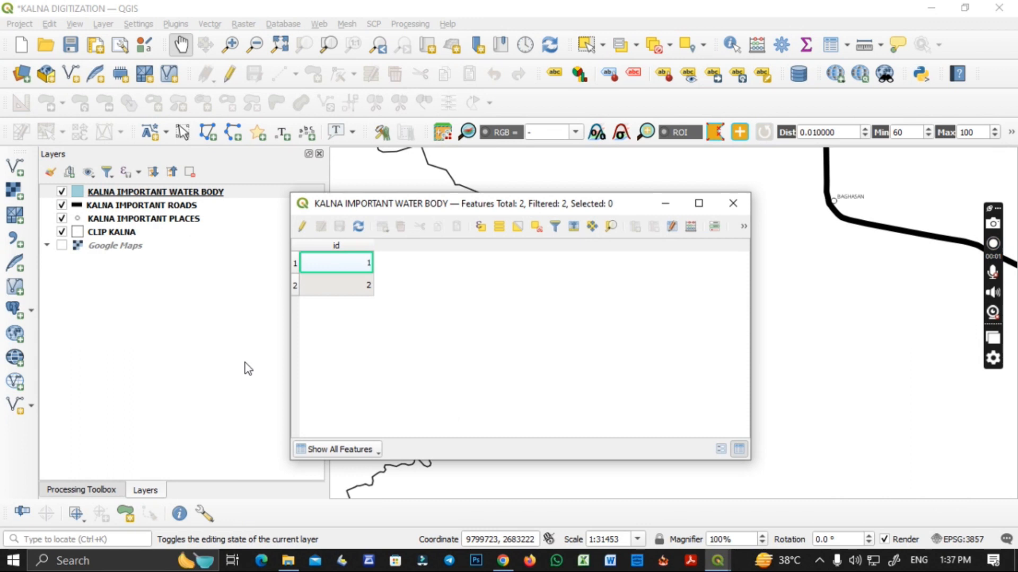
left_click(302, 227)
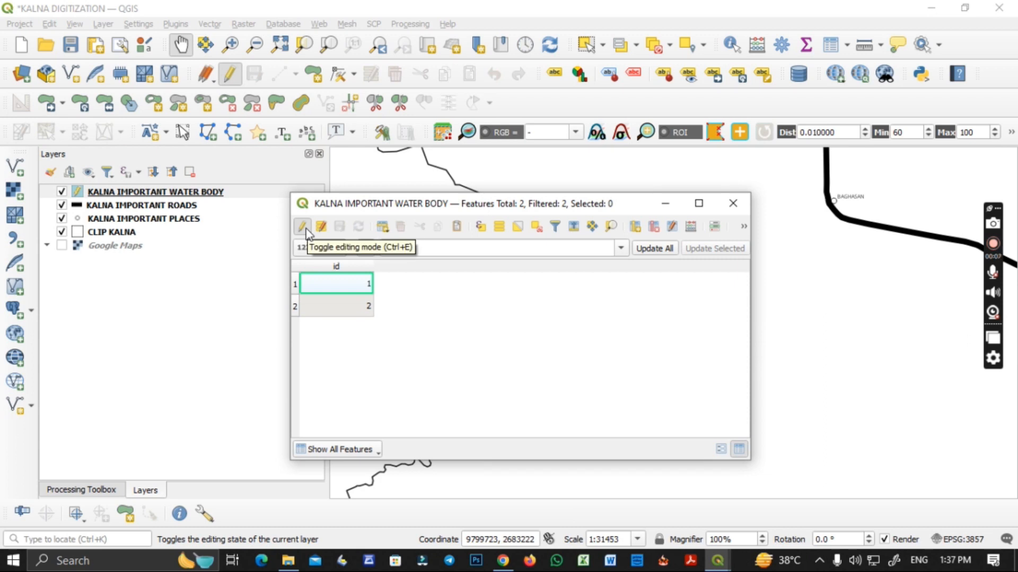
left_click(634, 235)
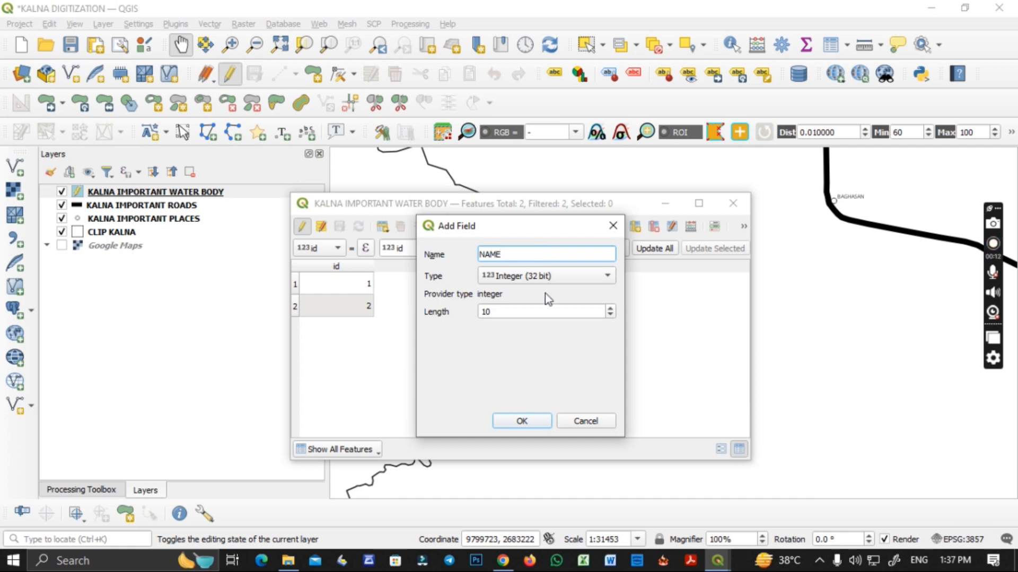
left_click(530, 276)
left_click(530, 323)
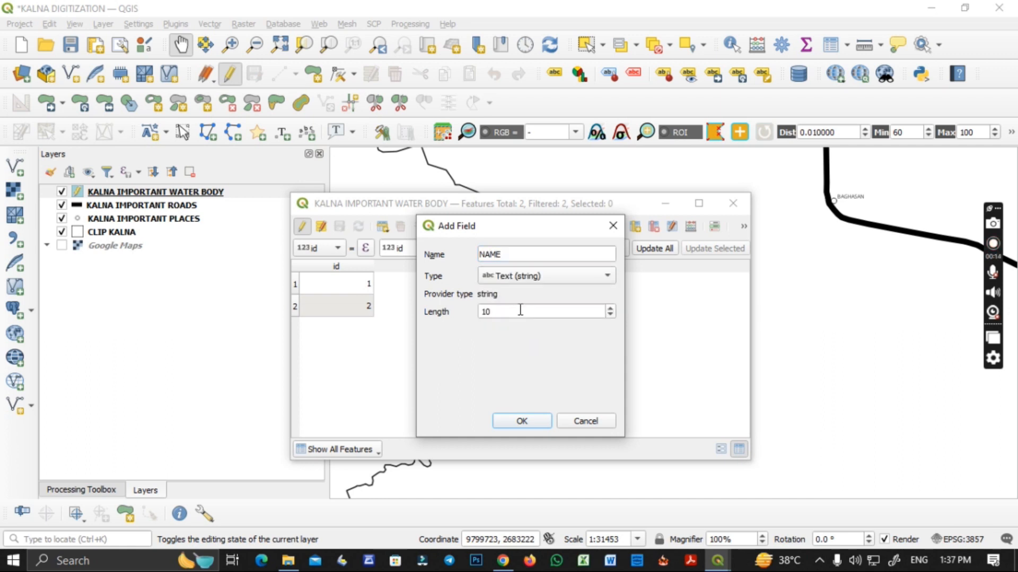
double_click(512, 312)
type("3")
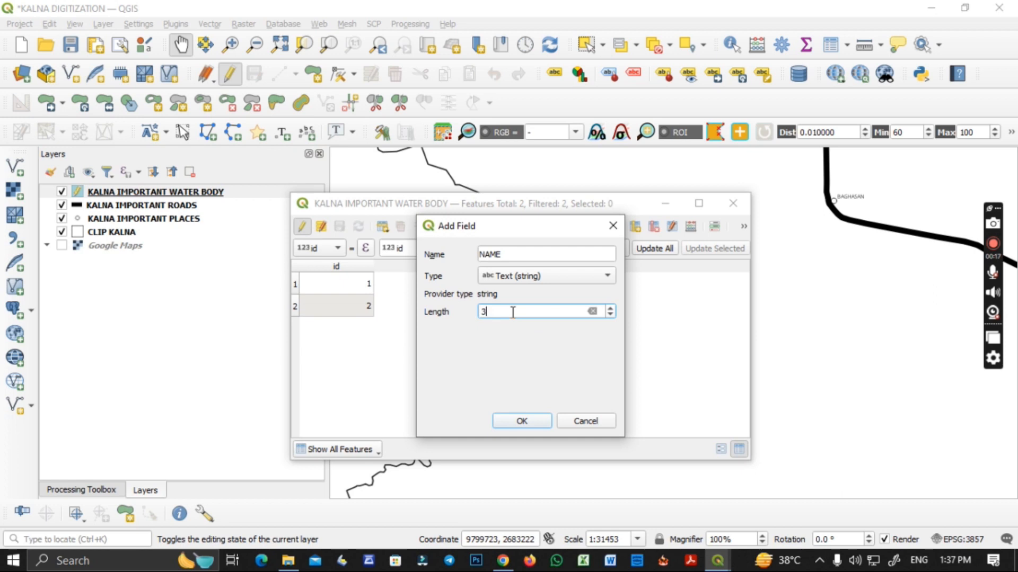
type("0")
left_click(521, 421)
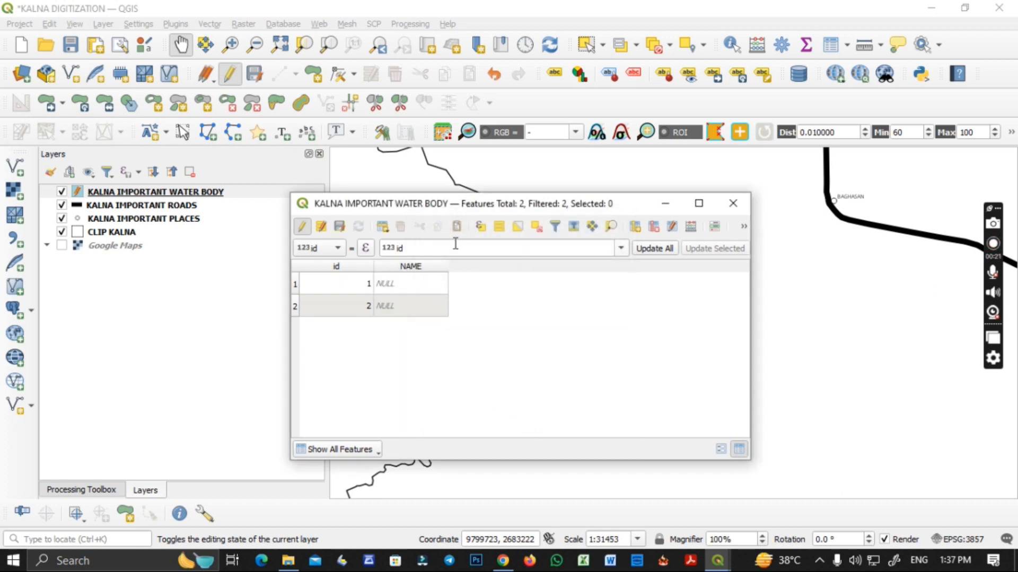
Show the Google Maps basemap and hide the water body layer to look up the names of the two digitized ponds
left_click_drag(465, 209, 583, 181)
double_click(531, 260)
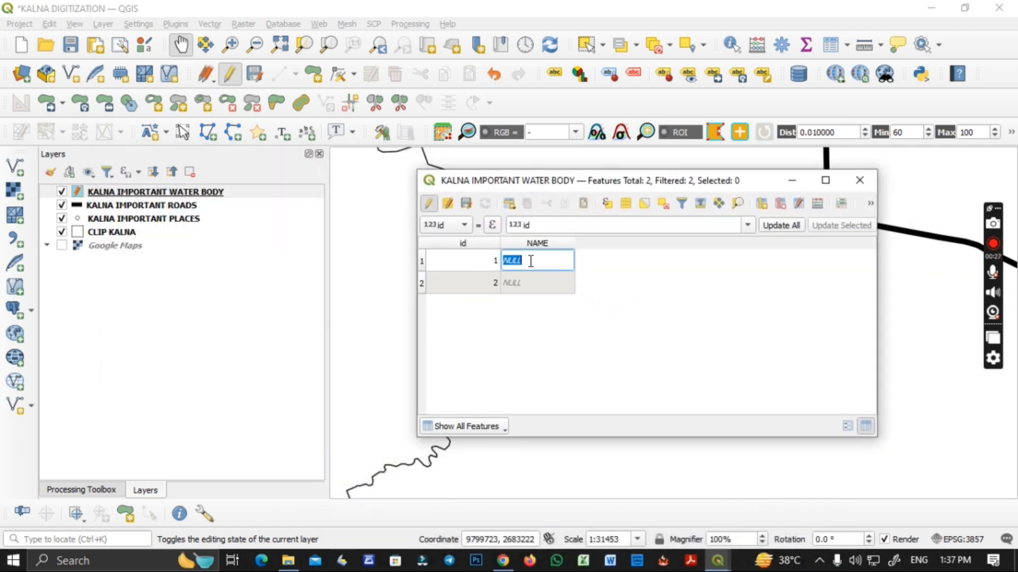
left_click(63, 246)
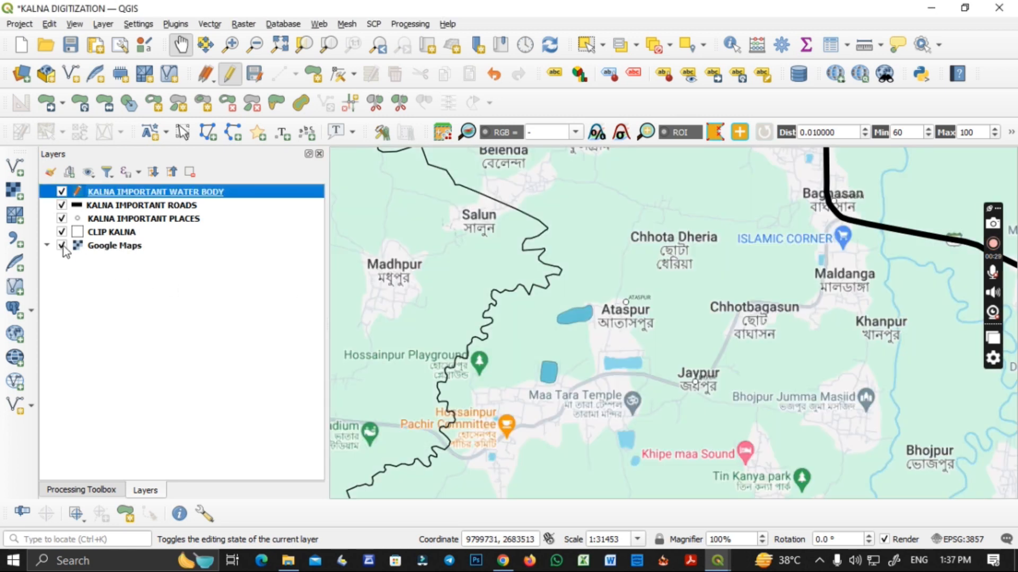
scroll(580, 320, "up", 2)
scroll(568, 329, "up", 1)
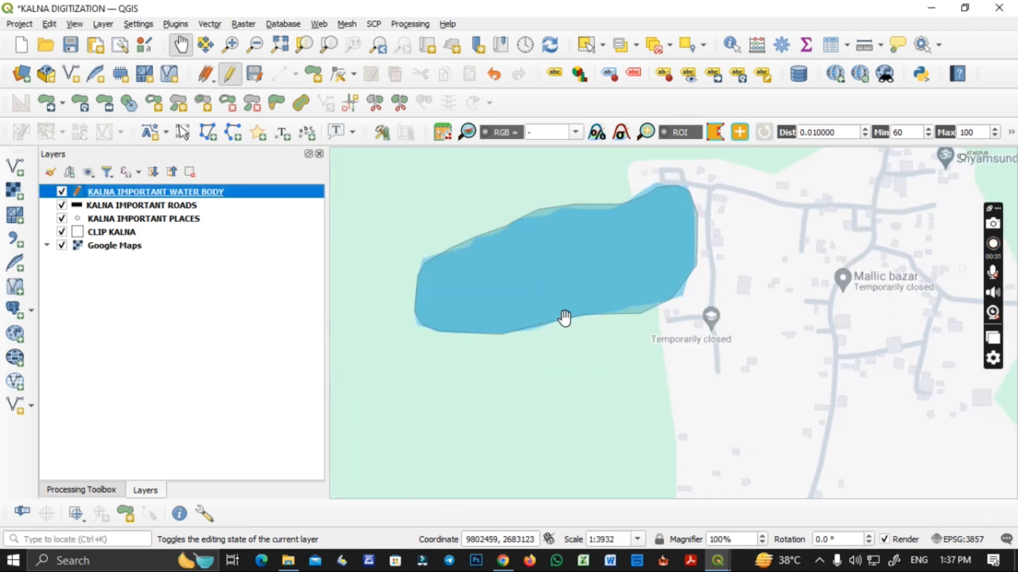
scroll(564, 316, "down", 1)
left_click(61, 192)
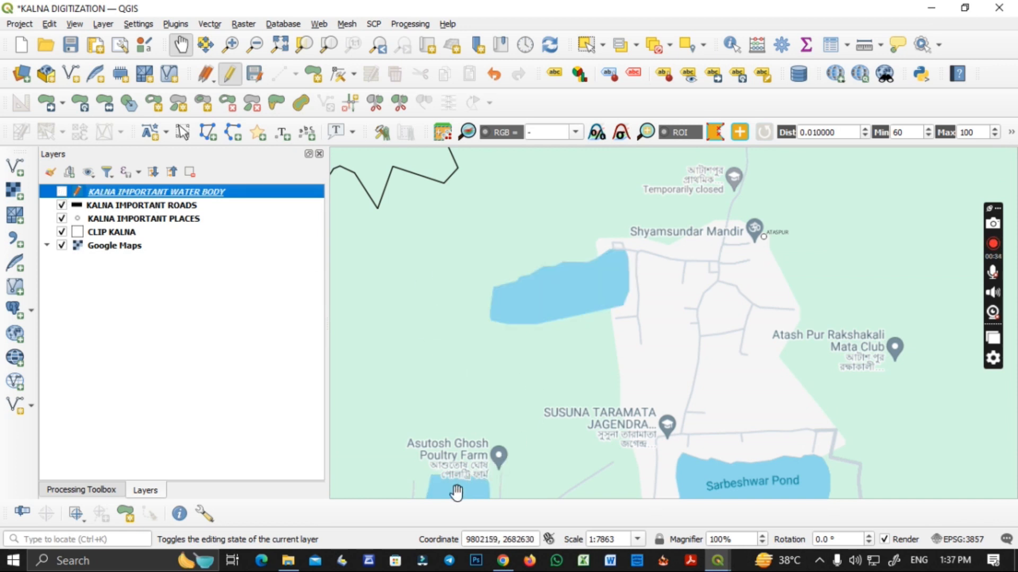
scroll(454, 484, "up", 1)
left_click_drag(454, 484, 507, 238)
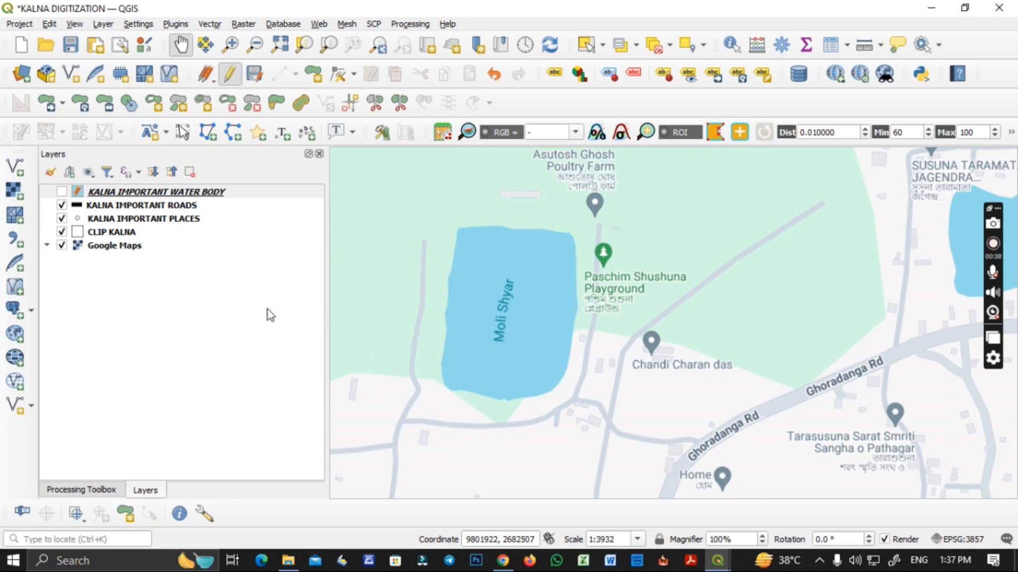
Turn the KALNA IMPORTANT WATER BODY layer back on over the basemap to match its features with the ponds
left_click(717, 560)
left_click(795, 510)
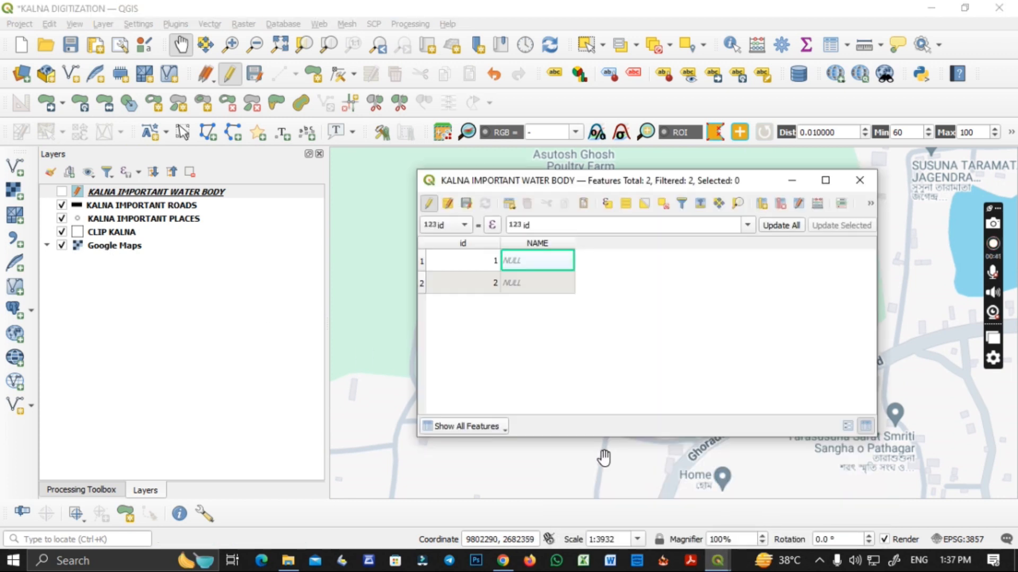
left_click_drag(545, 181, 541, 213)
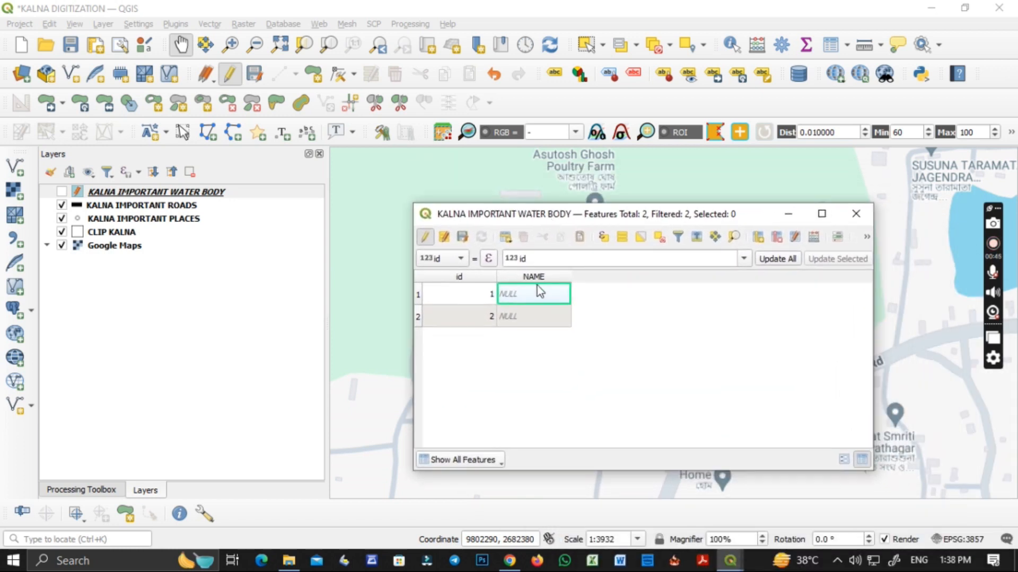
left_click(786, 217)
left_click(61, 193)
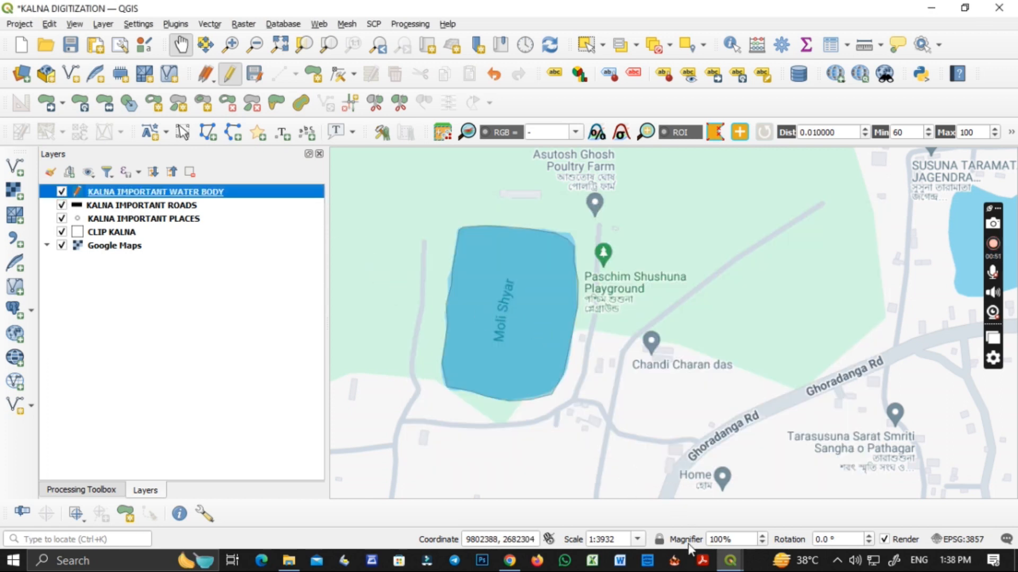
Enter MOTI SHYAR as the NAME of the feature with id 2 in the water body attribute table
mouse_move(725, 565)
left_click(805, 493)
double_click(519, 316)
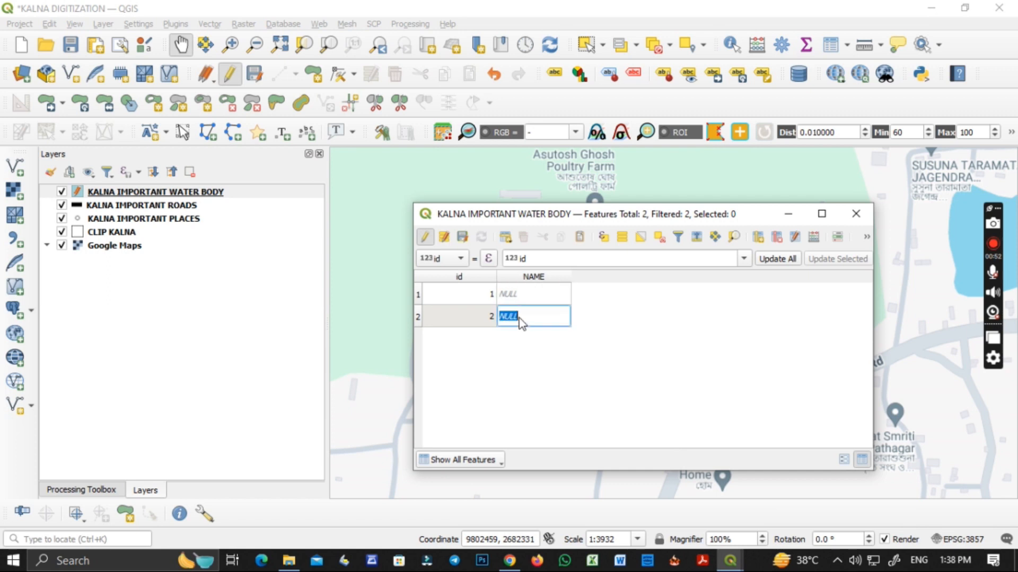
type("MOTI SY")
left_click_drag(546, 212, 602, 212)
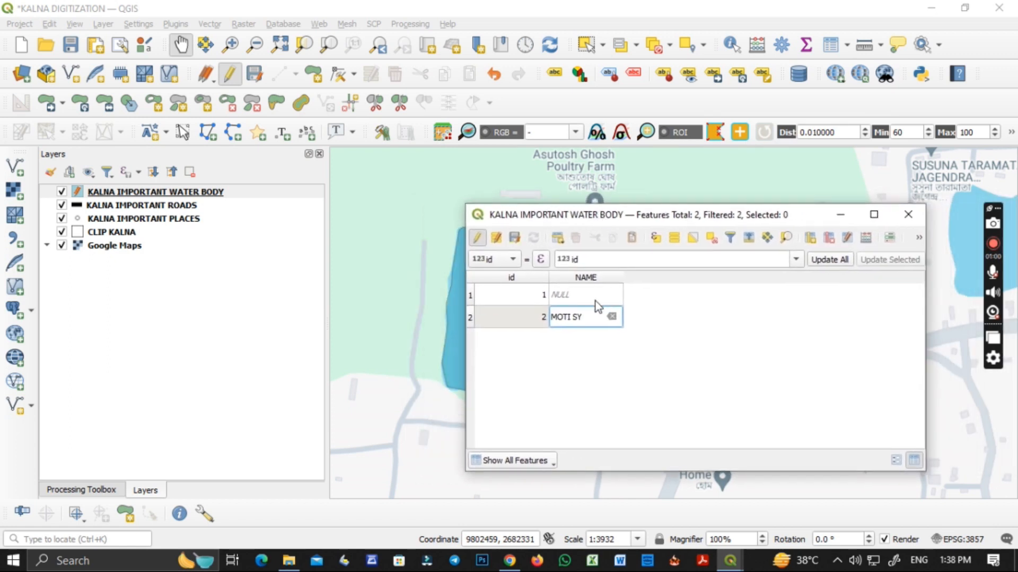
type("R")
left_click_drag(579, 222, 637, 212)
left_click_drag(633, 204, 487, 213)
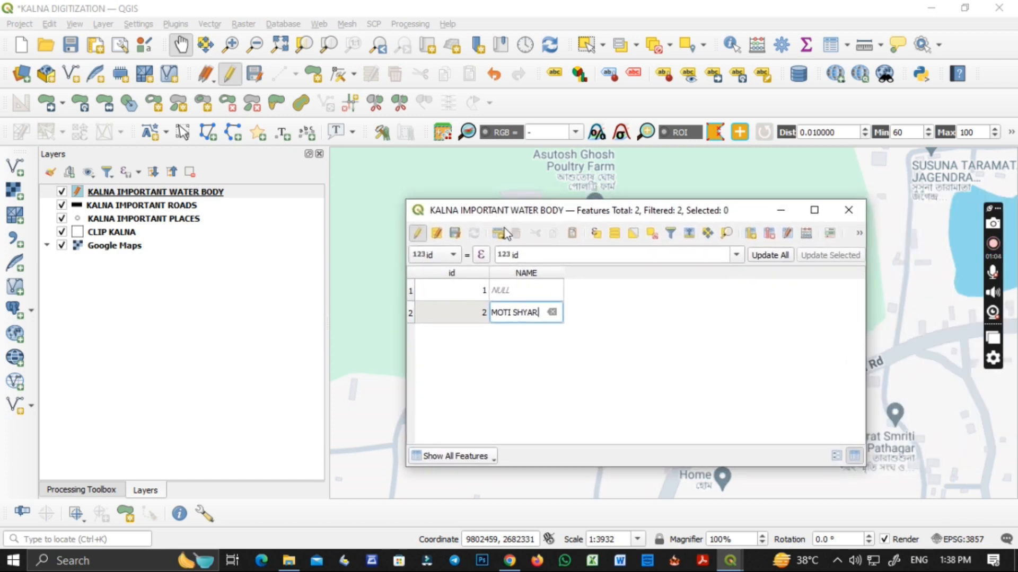
Enter POND as the NAME of the feature with id 1, save the edits, stop editing and close the attribute table
left_click(508, 286)
type("POND")
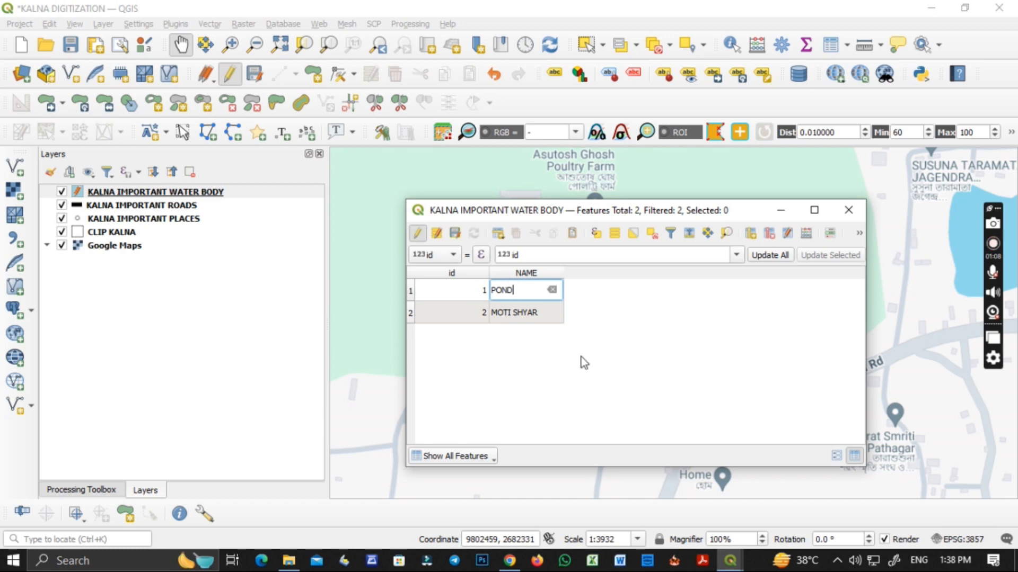
key("Return")
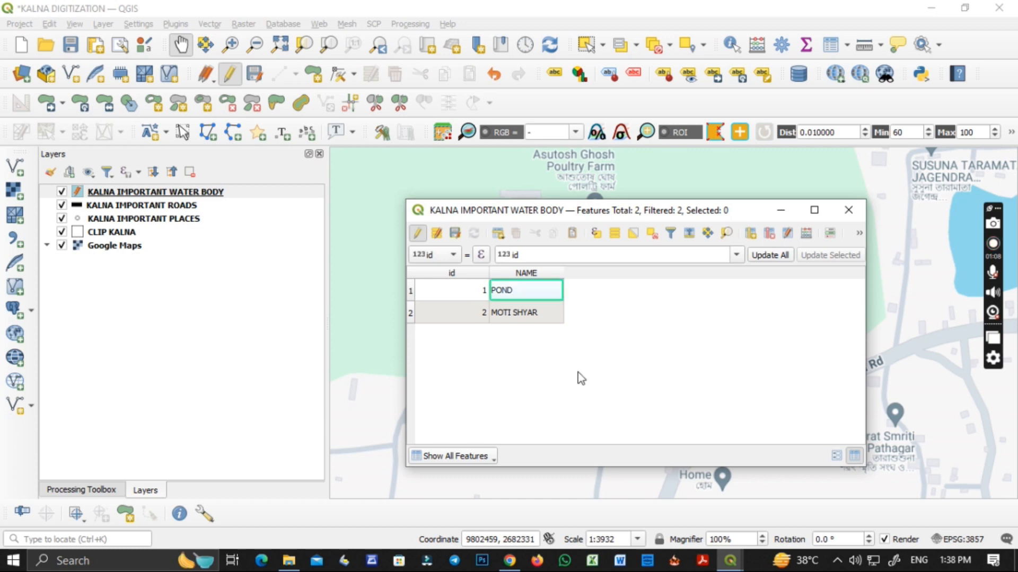
left_click(454, 235)
left_click(423, 239)
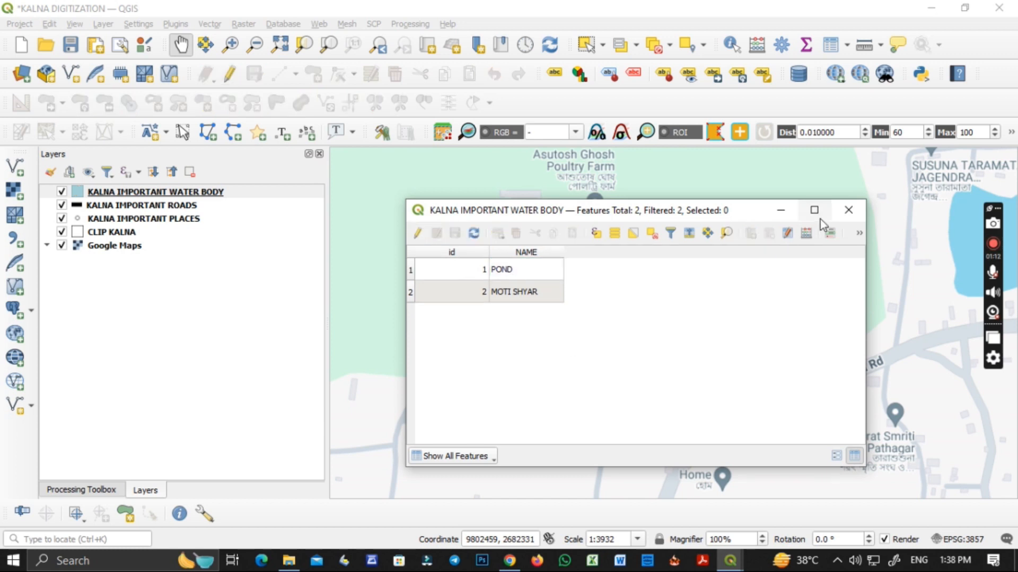
left_click(838, 213)
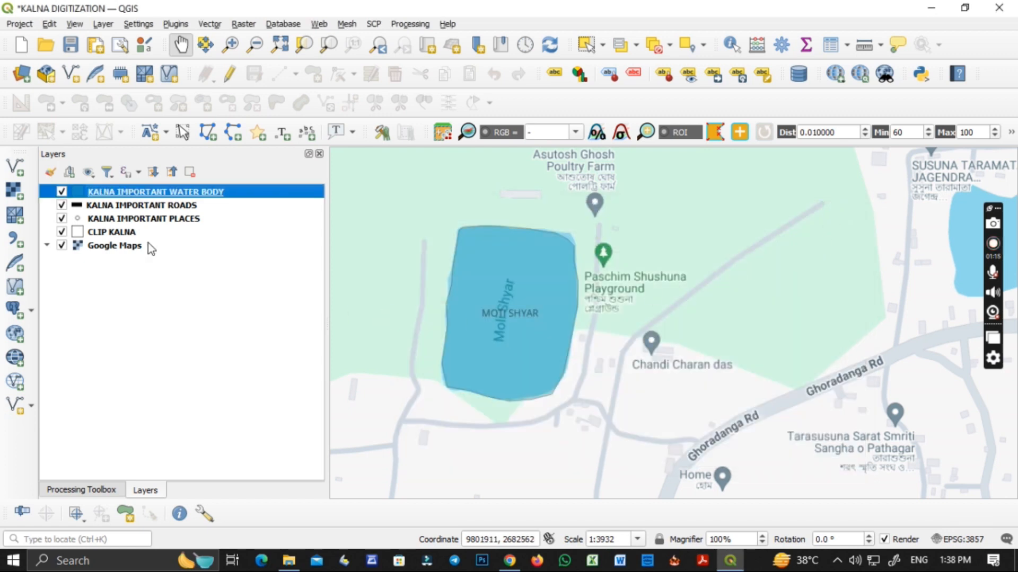
Open the label properties of the KALNA IMPORTANT WATER BODY layer and use the NAME field as the label value
right_click(178, 197)
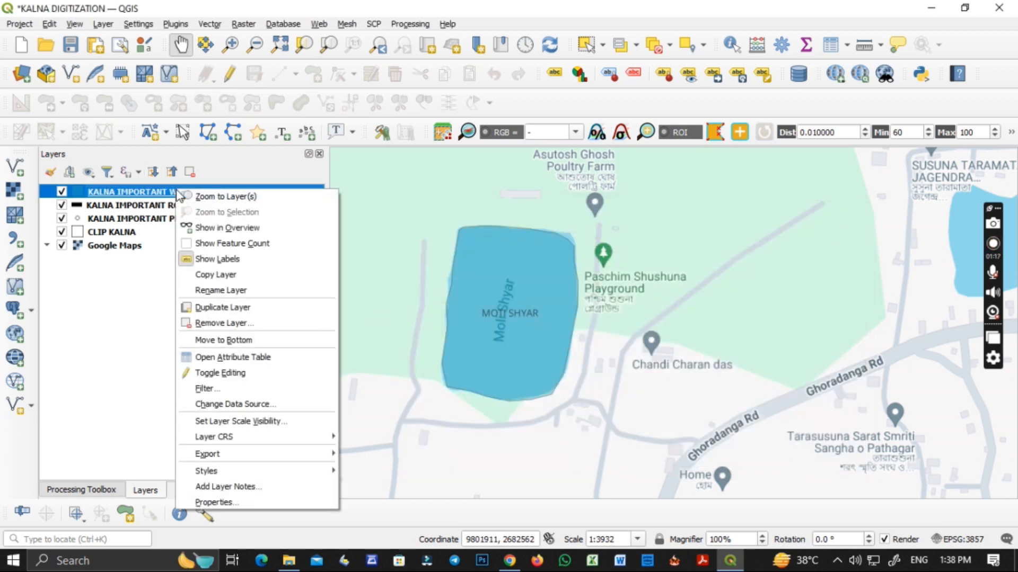
left_click(254, 503)
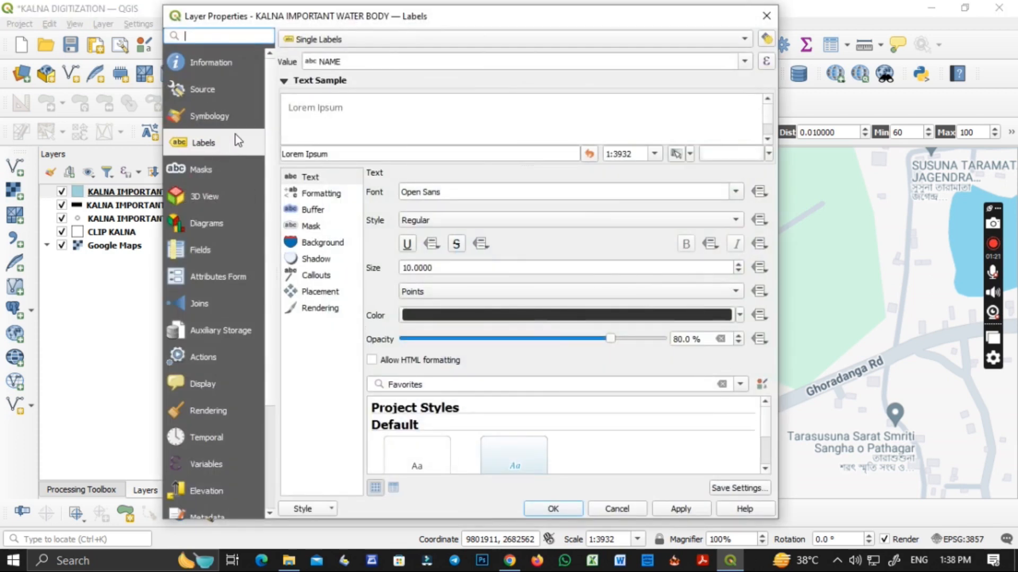
left_click(329, 61)
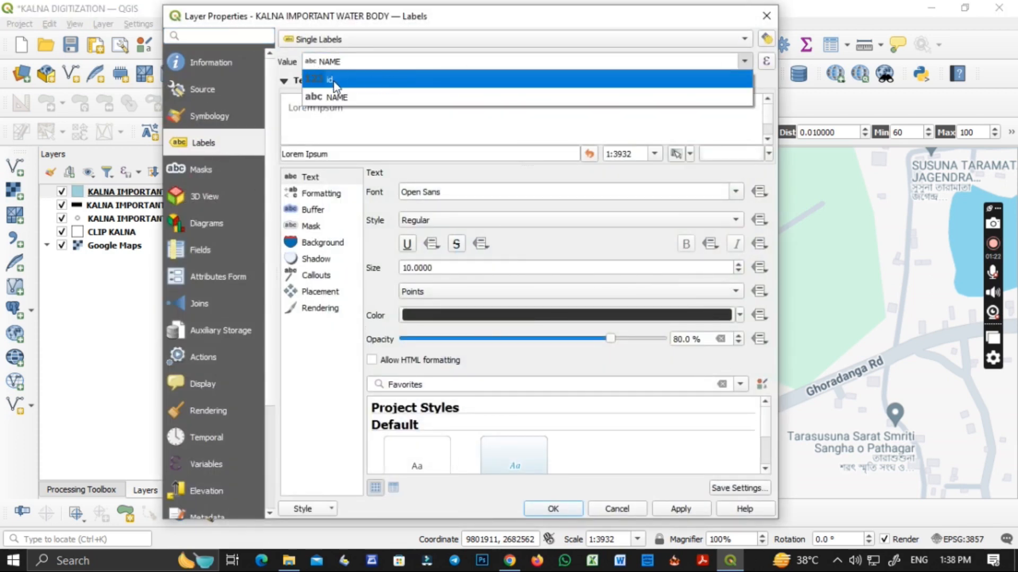
left_click(329, 80)
left_click(744, 61)
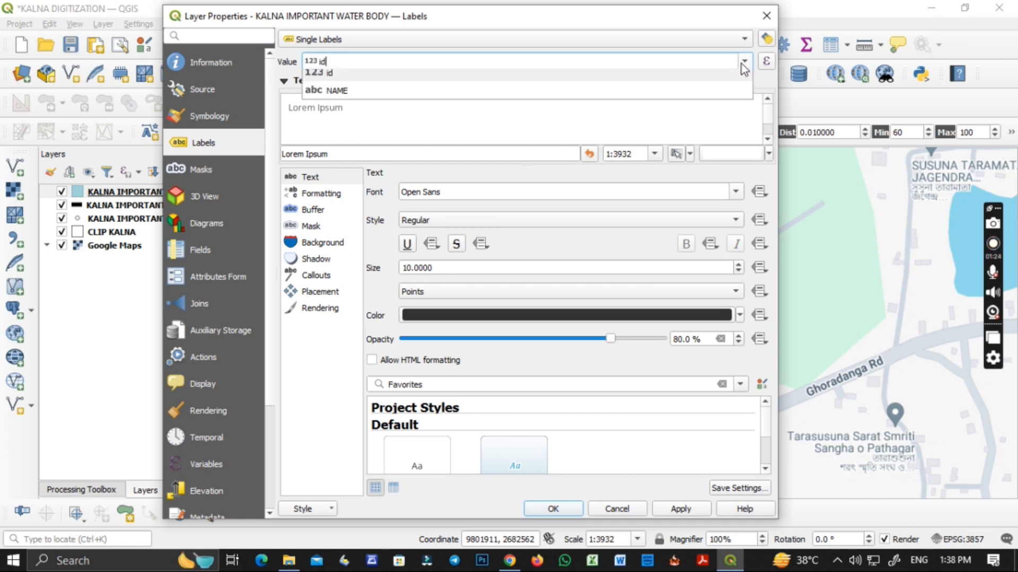
left_click(370, 88)
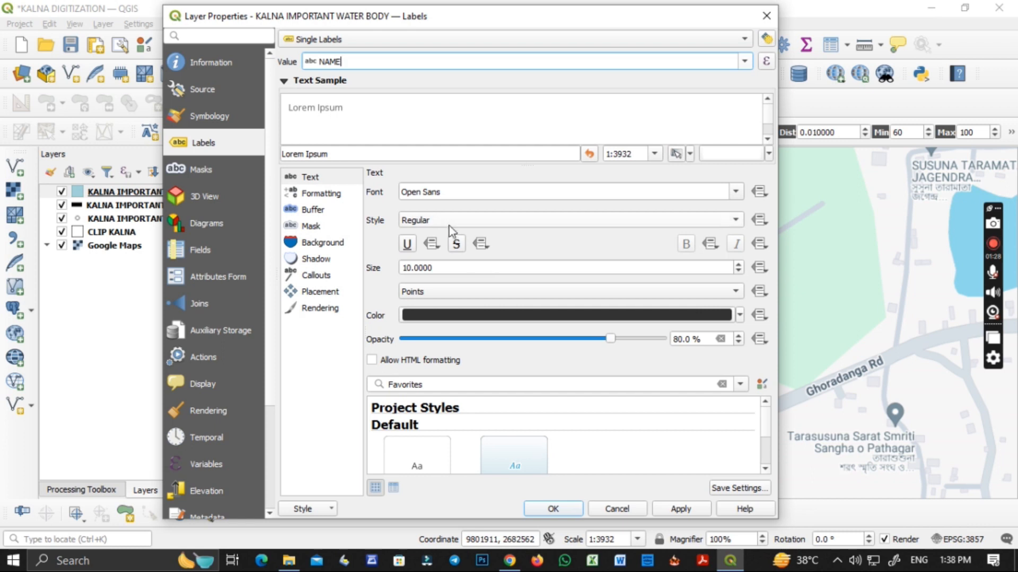
Set the label text opacity to 70% for the water body layer
triple_click(445, 193)
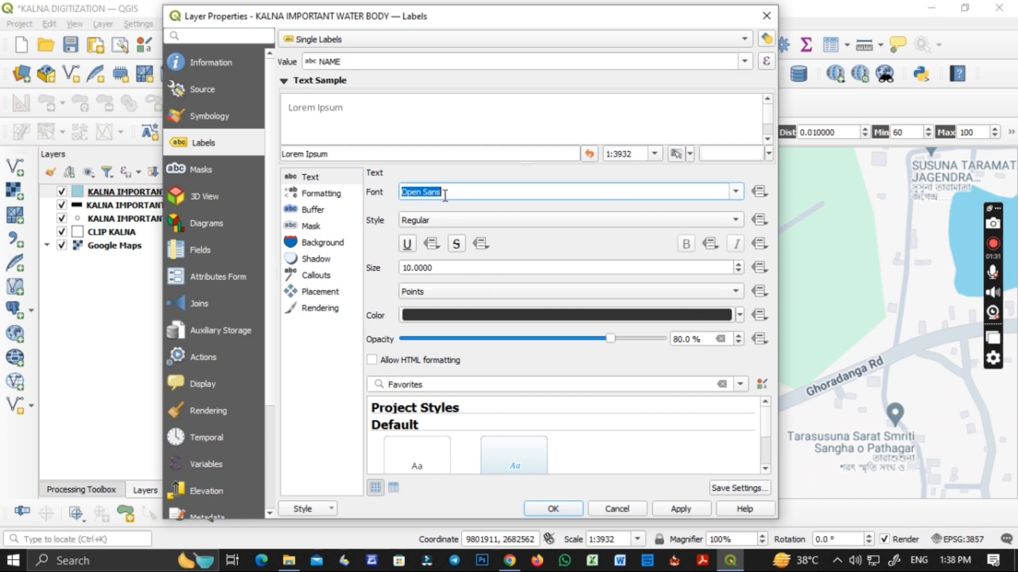
left_click(526, 339)
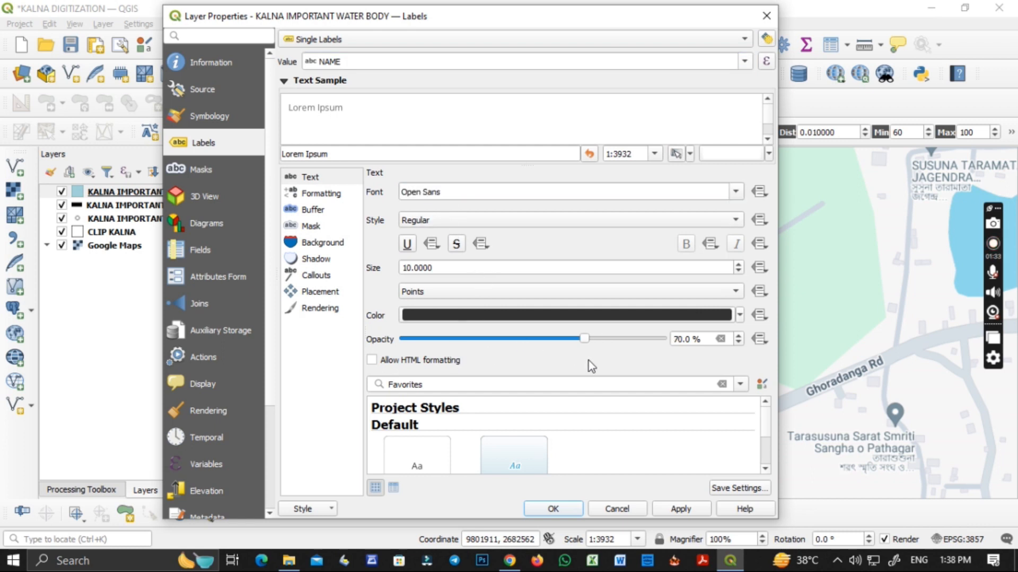
left_click(431, 291)
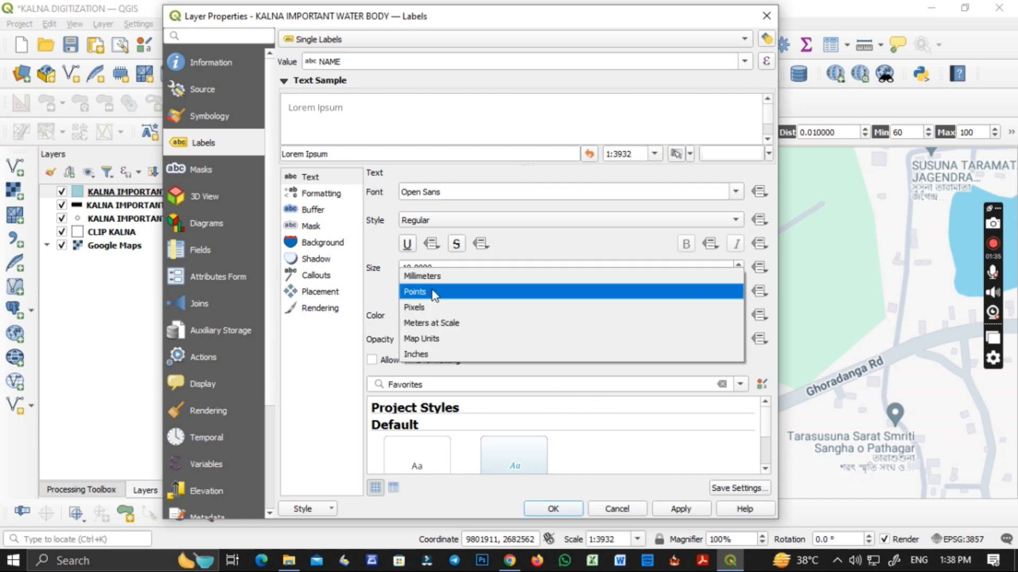
left_click(373, 300)
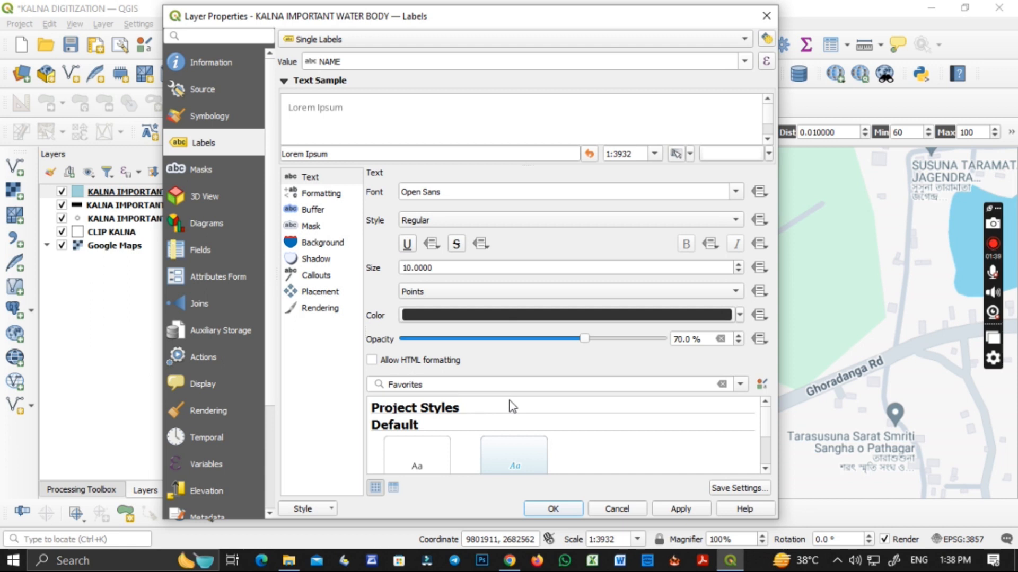
Choose the predefined "water bodies" text style for the labels and apply it to the layer
scroll(510, 402, "down", 2)
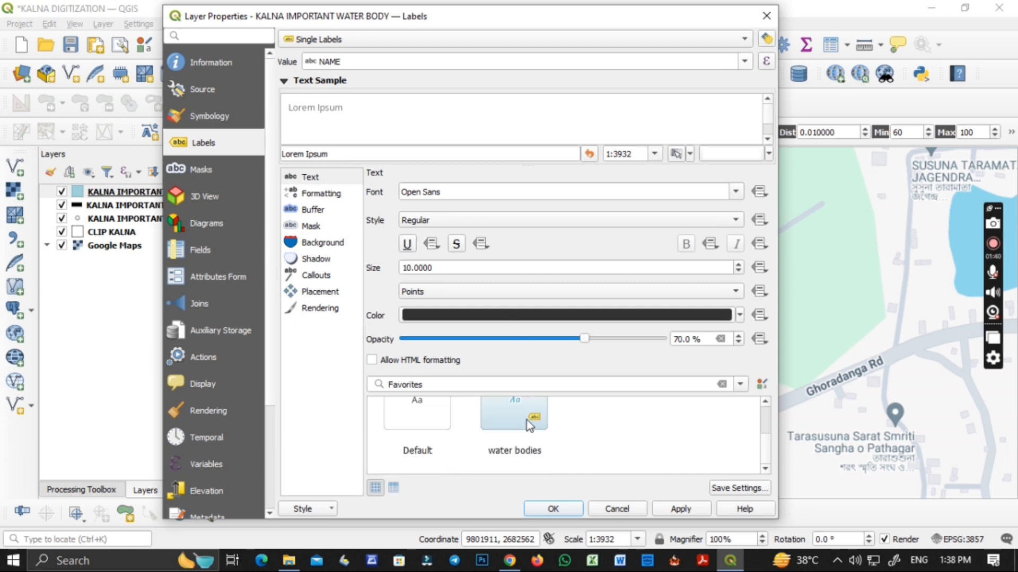
left_click(513, 422)
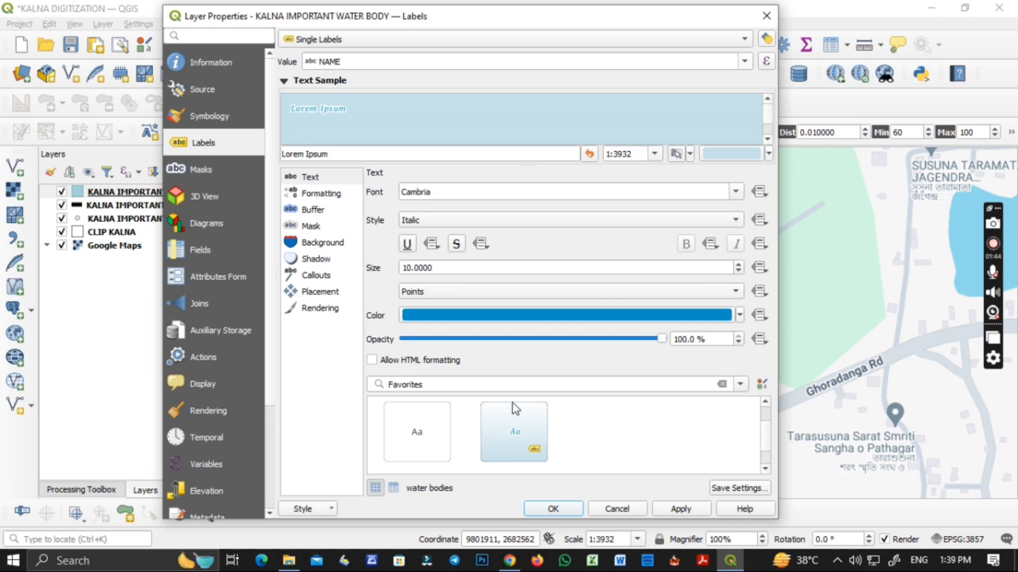
left_click(679, 507)
left_click(552, 509)
Hide the Google Maps basemap and check the labels of both ponds at different scales
left_click(62, 245)
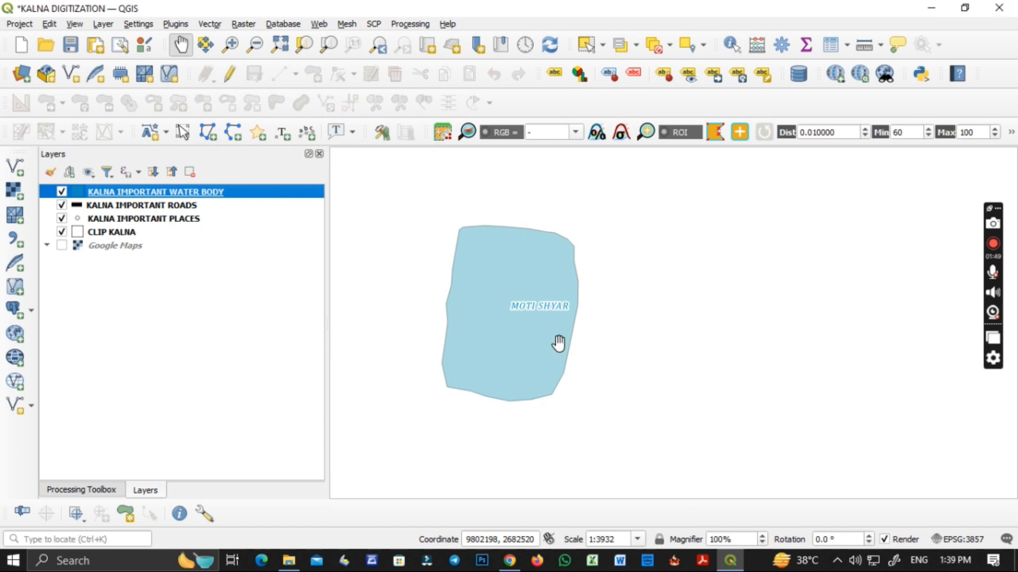
left_click_drag(548, 316, 530, 333)
scroll(561, 334, "down", 2)
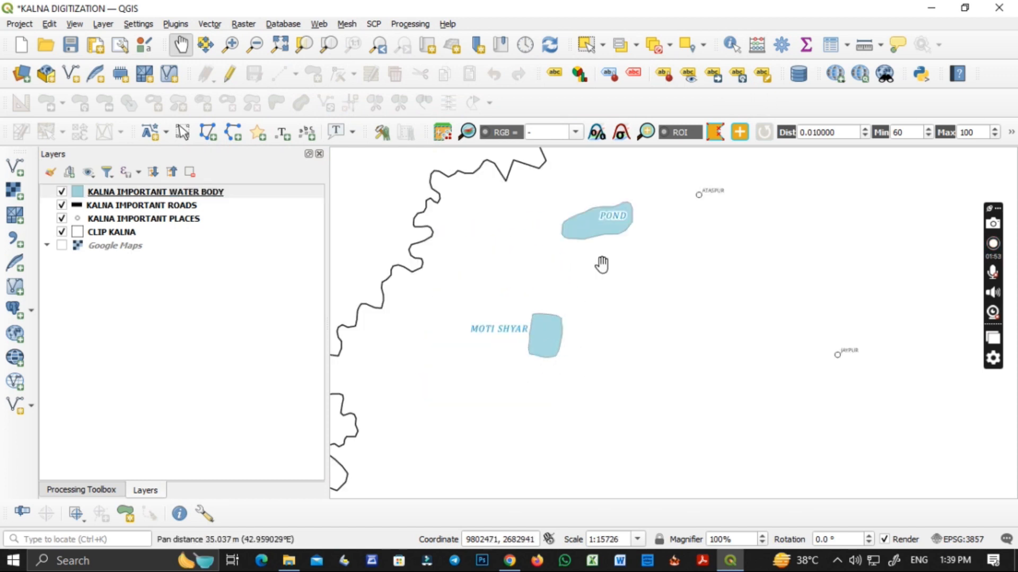
scroll(544, 318, "up", 2)
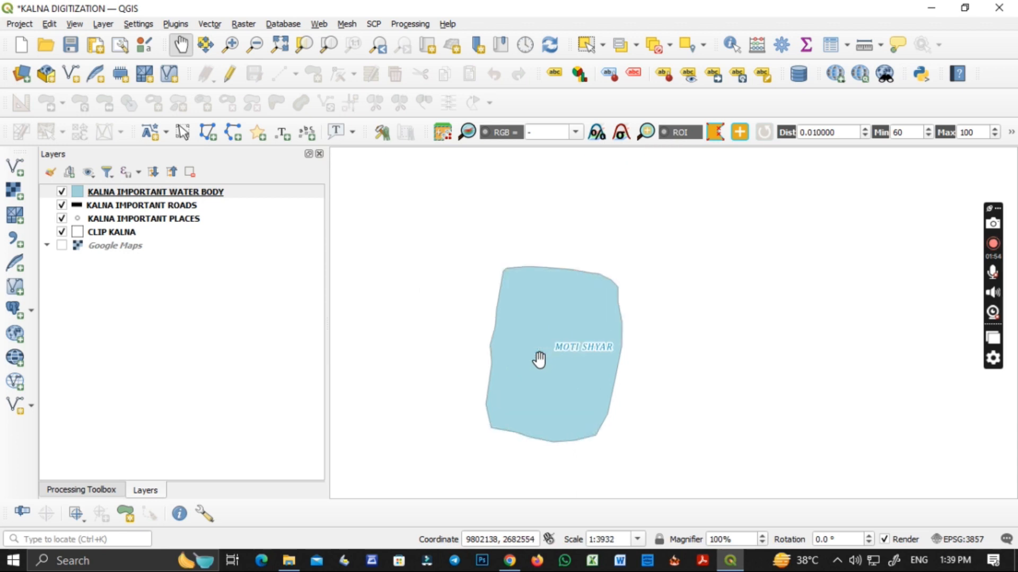
Reopen the water body layer's label properties and set the text size to 5 points
right_click(141, 195)
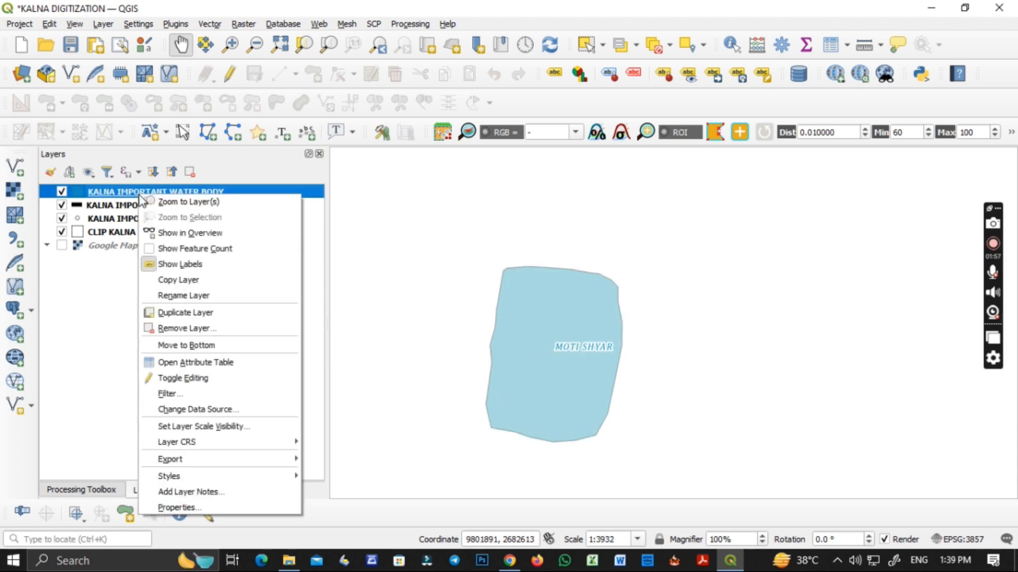
left_click(180, 505)
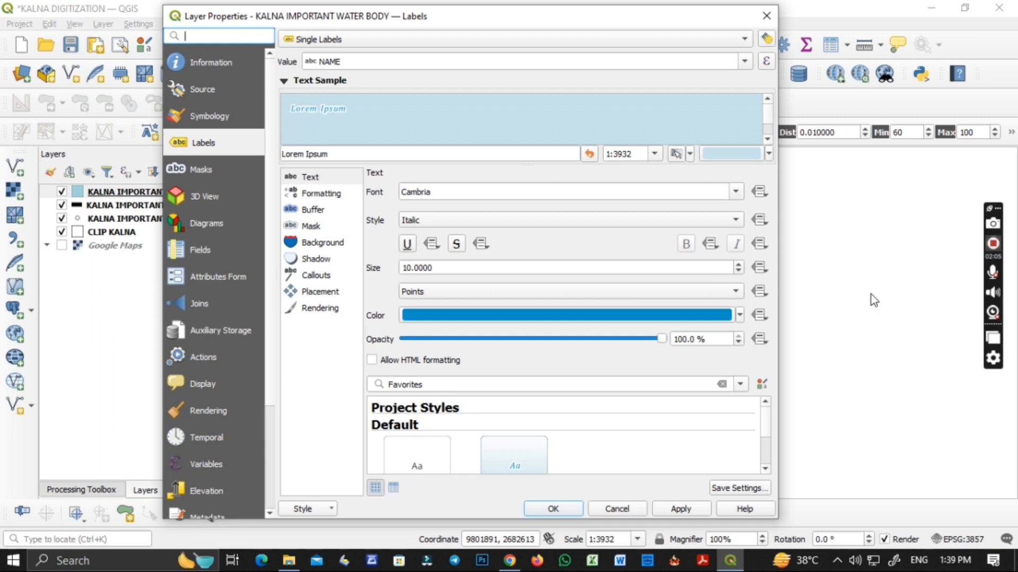
left_click(739, 265)
left_click(740, 270)
left_click(740, 270)
left_click(740, 270)
left_click(740, 270)
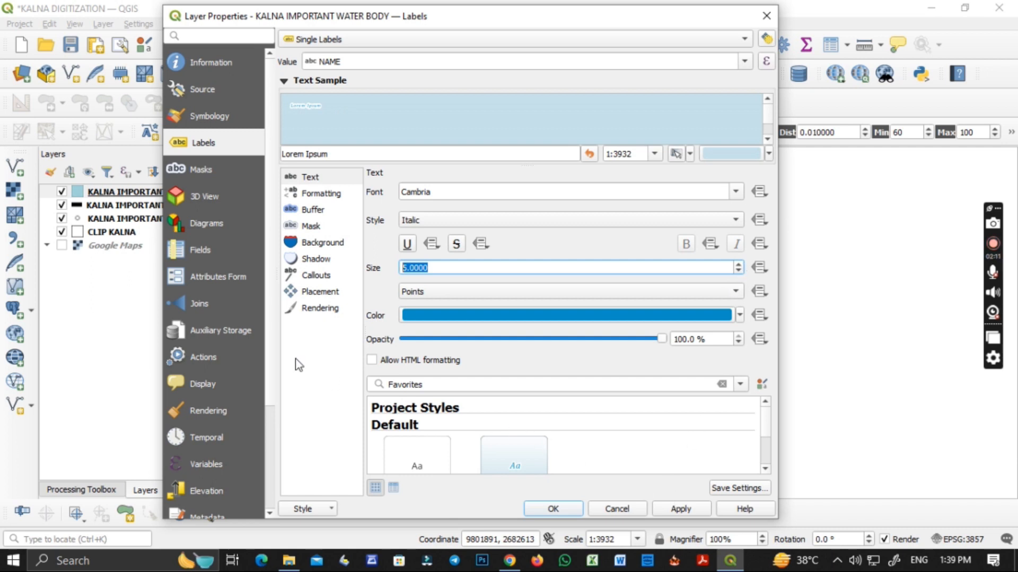
Set the label text orientation to Vertical, confirm the properties and check both ponds' labels on the map
left_click(316, 197)
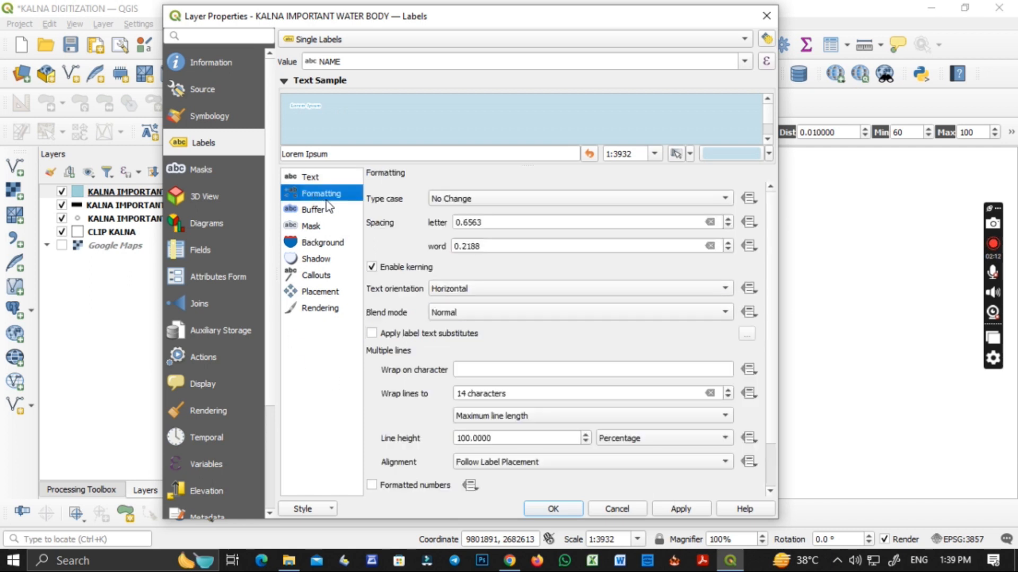
left_click(507, 289)
left_click(477, 302)
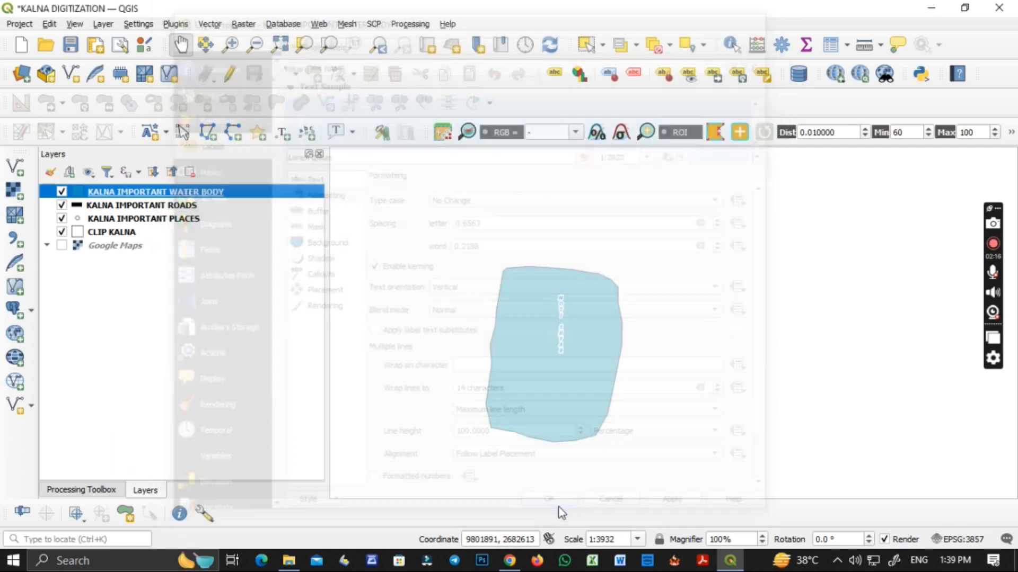
left_click(581, 508)
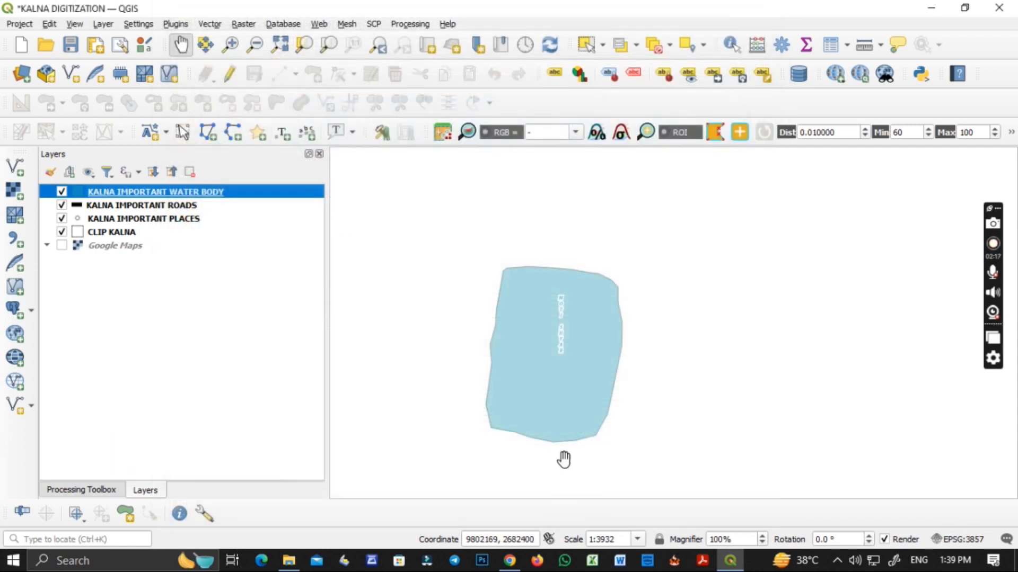
scroll(568, 341, "down", 1)
scroll(567, 386, "down", 1)
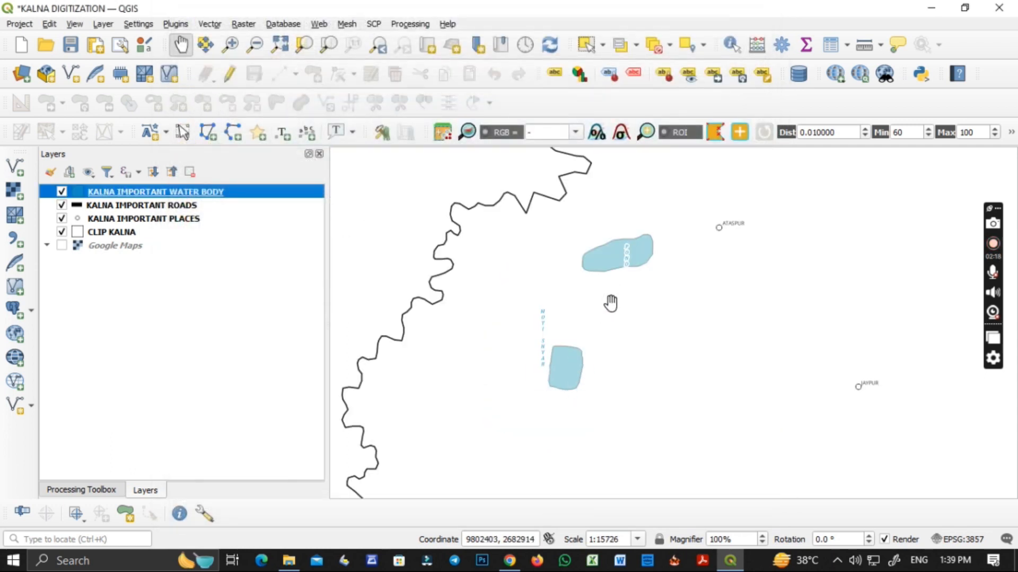
scroll(631, 262, "up", 1)
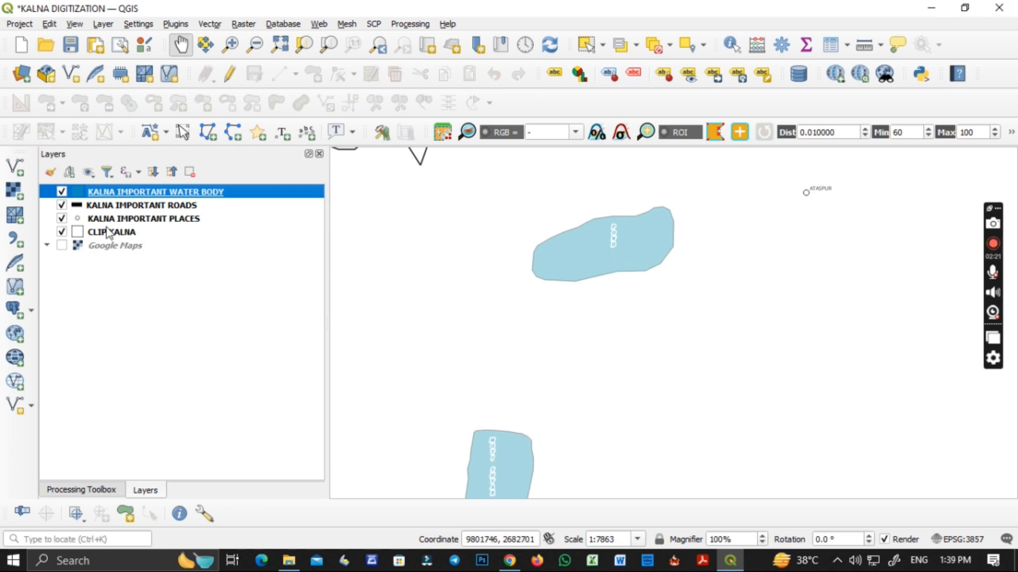
Reopen the water body layer's label properties and examine the buffer, background, shadow, callout, placement and rendering settings
right_click(117, 190)
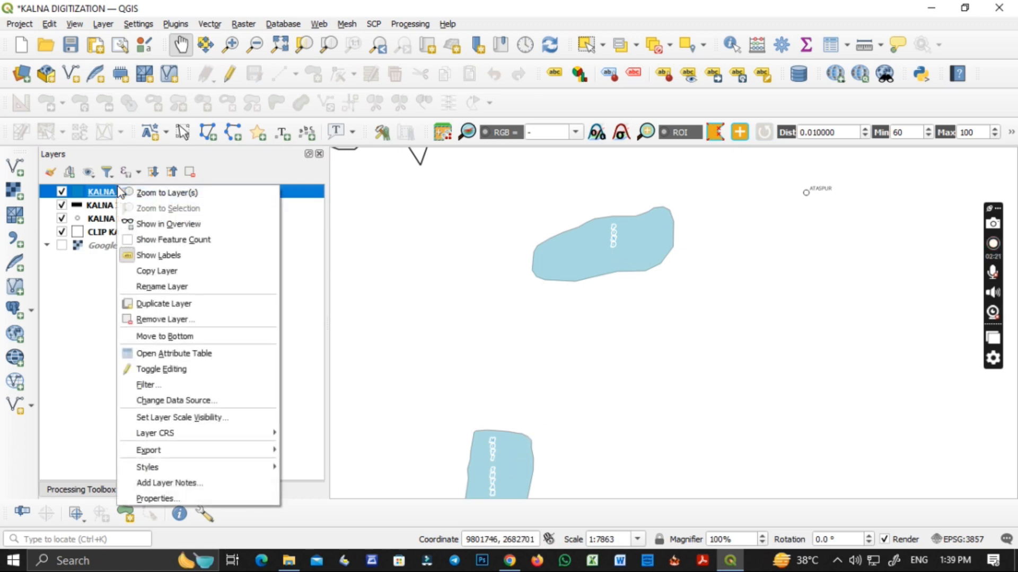
left_click(196, 501)
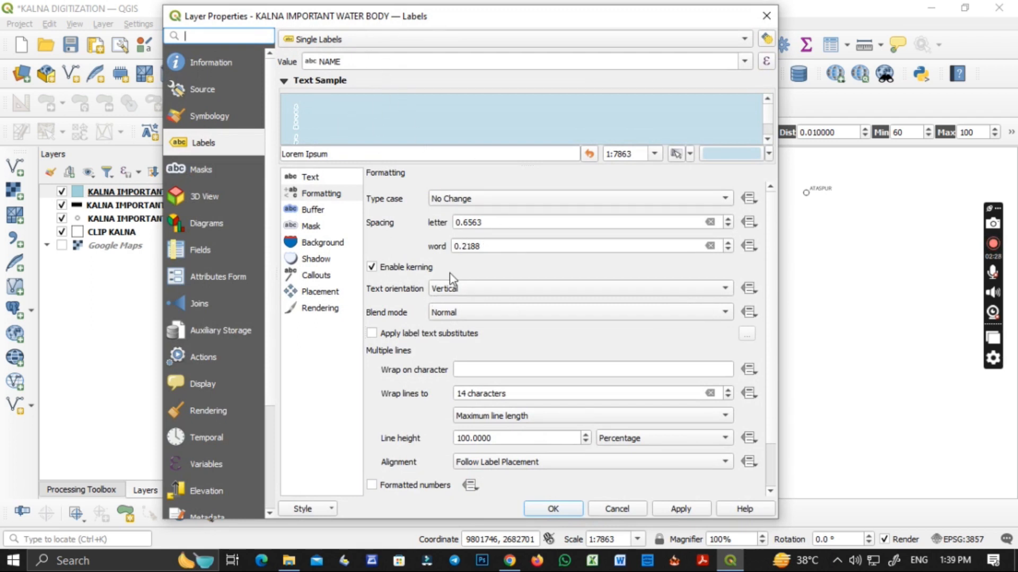
left_click(311, 212)
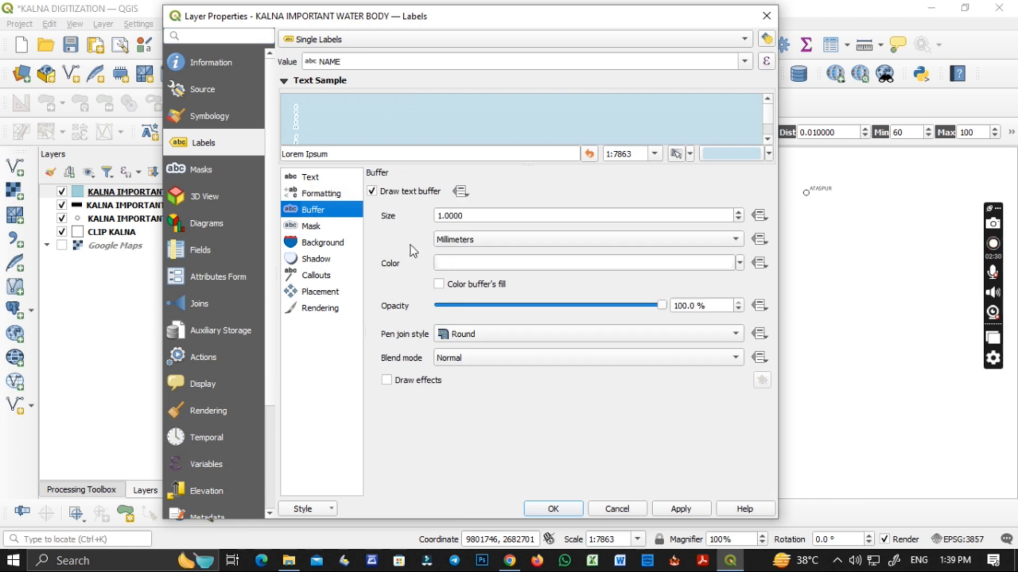
left_click(319, 244)
left_click(319, 259)
left_click(322, 275)
left_click(323, 291)
left_click(329, 309)
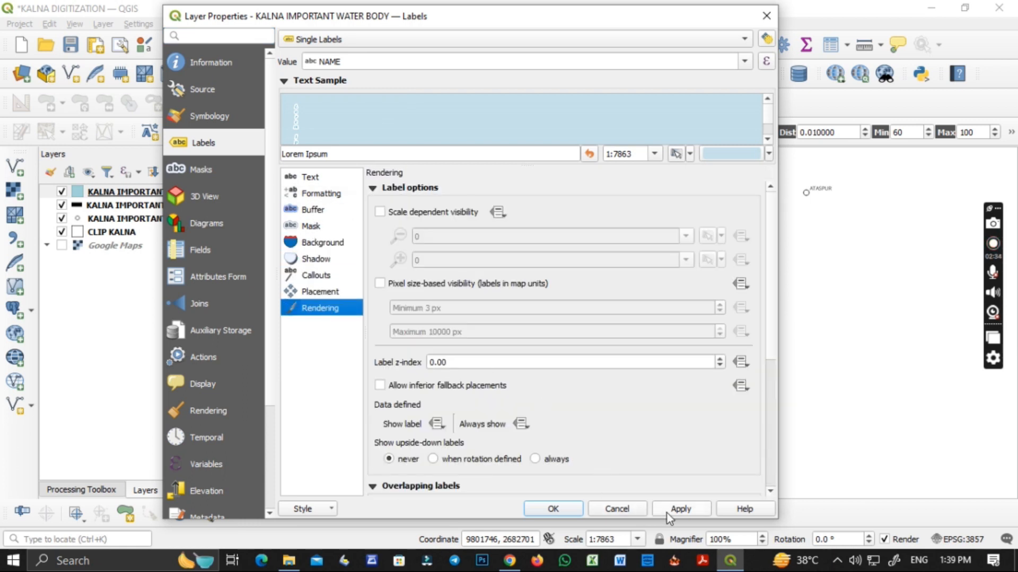
Set the water body labels' text orientation to Rotation-based and apply it to the layer
left_click(318, 194)
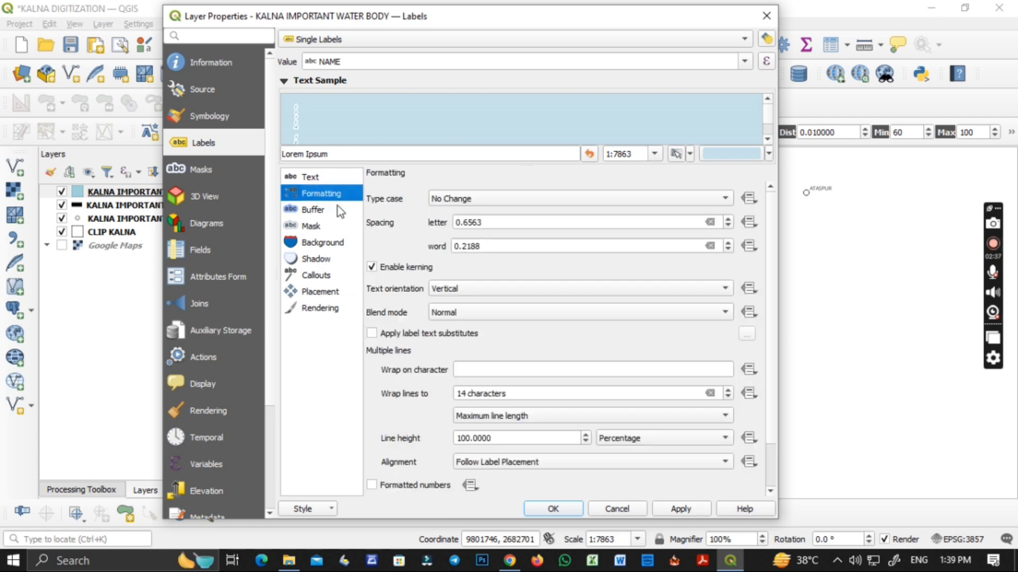
left_click(462, 290)
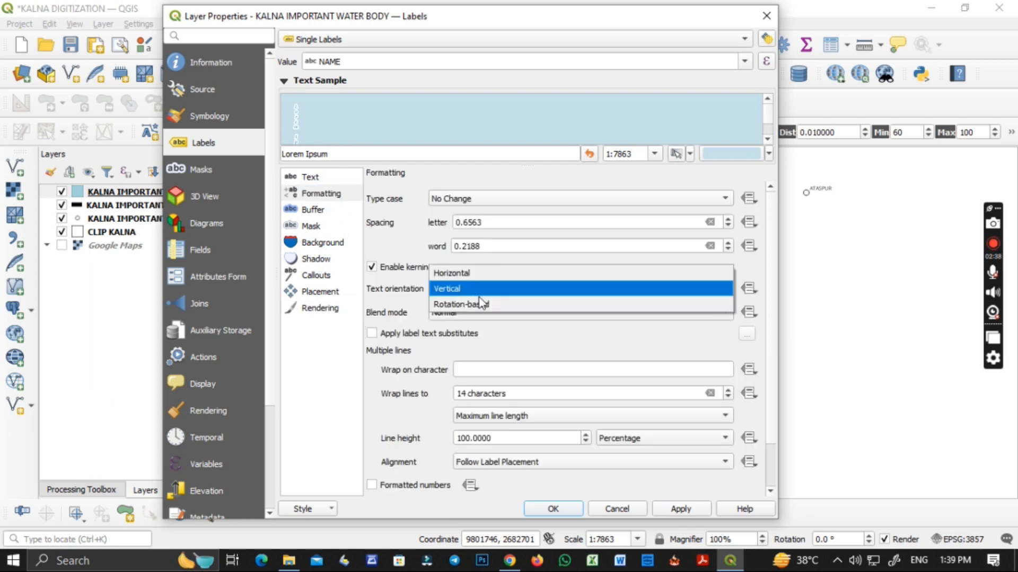
left_click(477, 305)
left_click(677, 509)
left_click(553, 510)
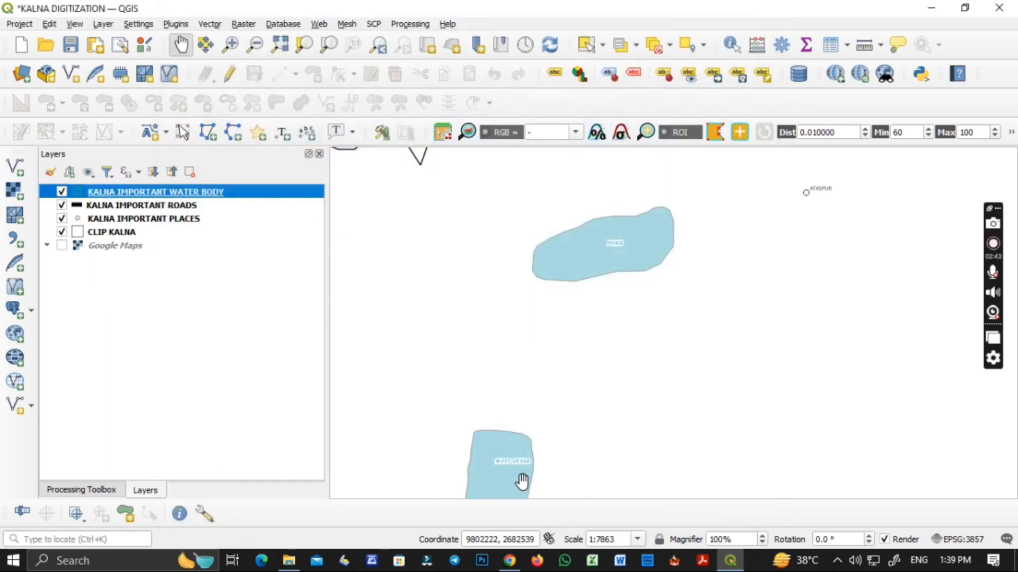
Set the water body layer's fill symbol opacity to 40% and confirm the layer properties
right_click(138, 192)
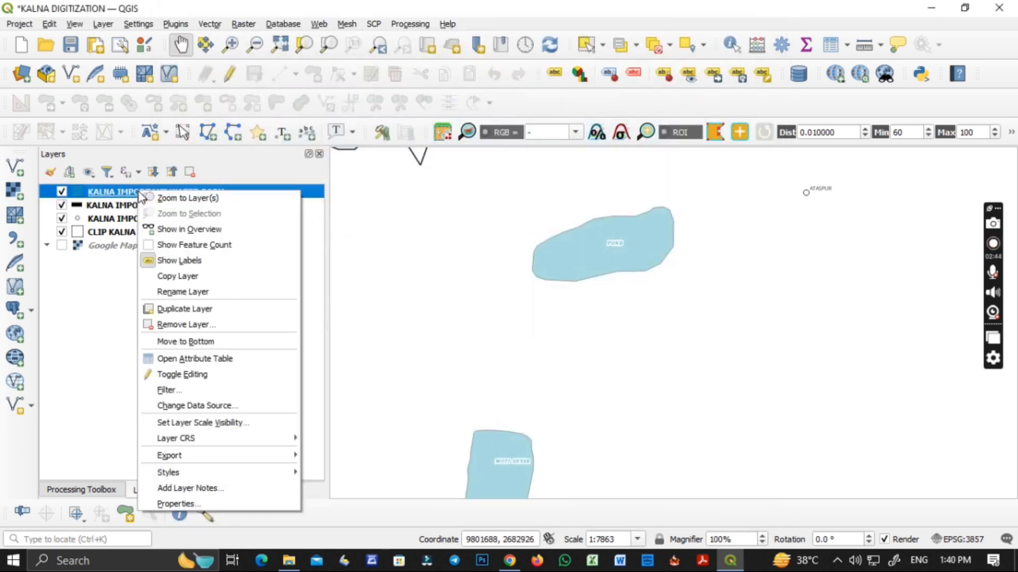
left_click(177, 499)
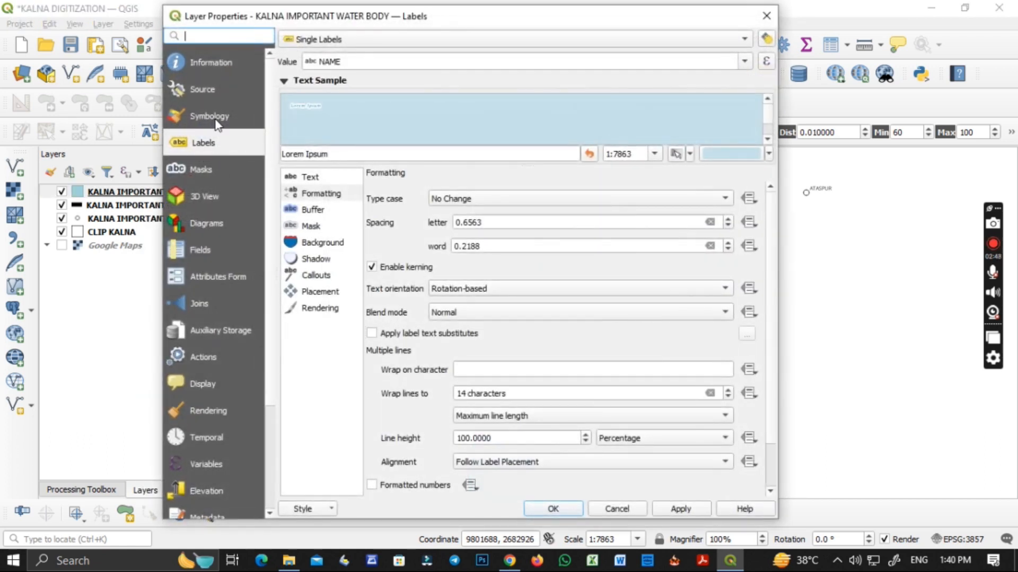
left_click(212, 117)
left_click(438, 196)
left_click(466, 197)
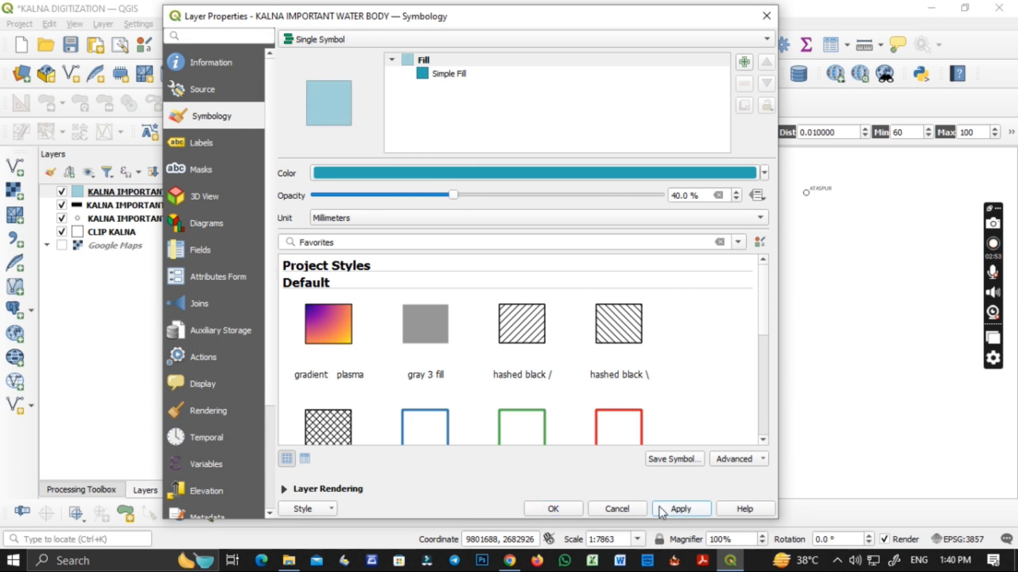
left_click(553, 509)
Check the pond labels and nearby place labels on the map at several scales
scroll(636, 435, "down", 1)
left_click_drag(610, 456, 620, 315)
left_click_drag(630, 408, 600, 262)
scroll(628, 371, "down", 1)
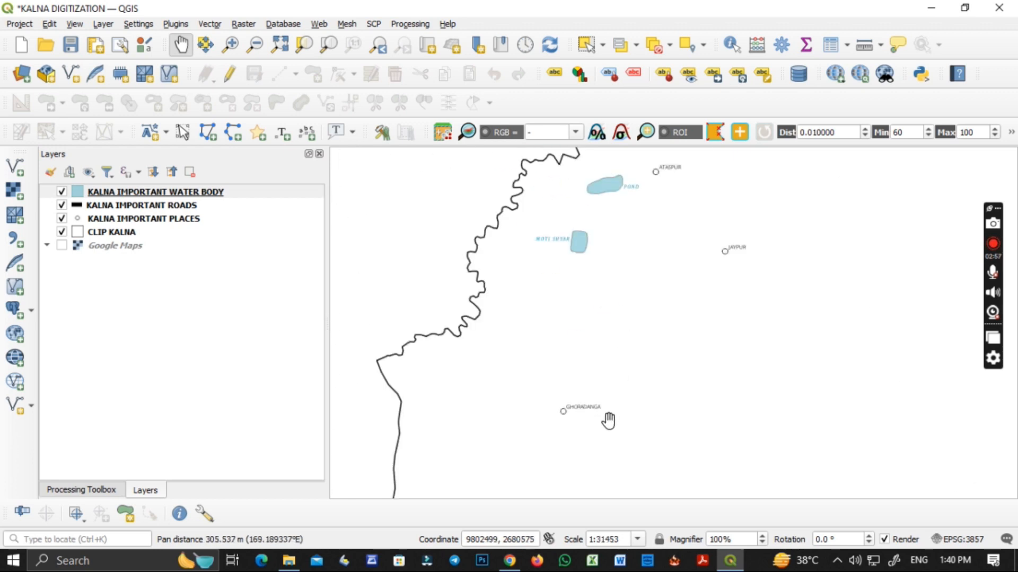
scroll(609, 420, "down", 1)
scroll(647, 440, "down", 1)
scroll(665, 418, "up", 1)
left_click_drag(669, 385, 687, 353)
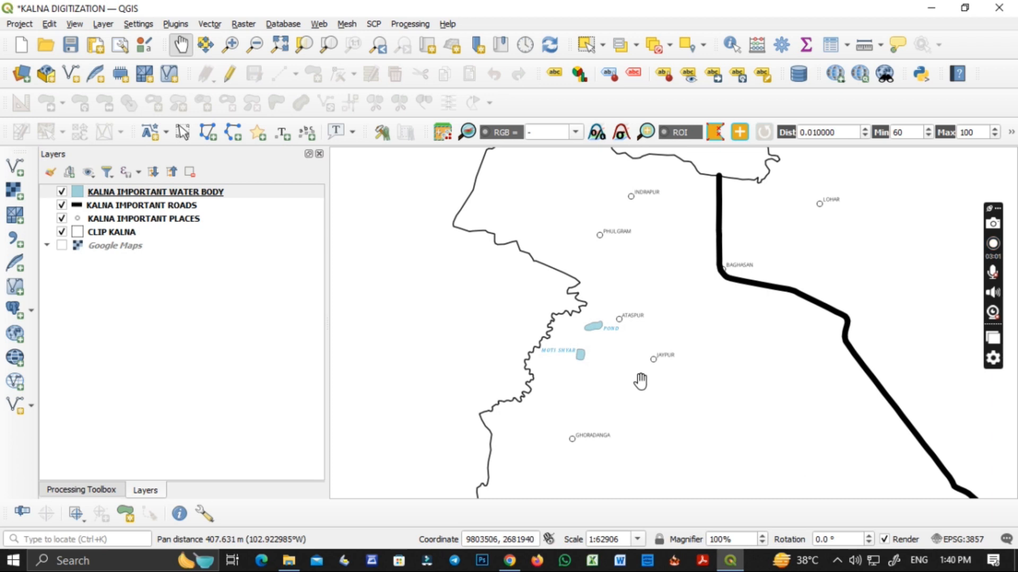
scroll(635, 335, "up", 1)
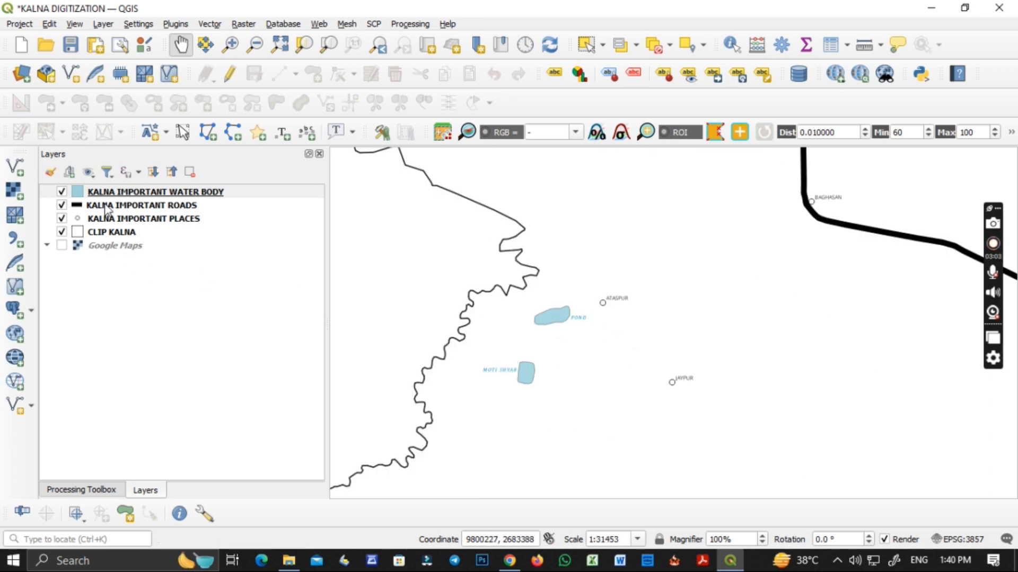
Open the important places layer's symbology and select its marker's symbol layer, keeping the Simple Marker type
right_click(136, 223)
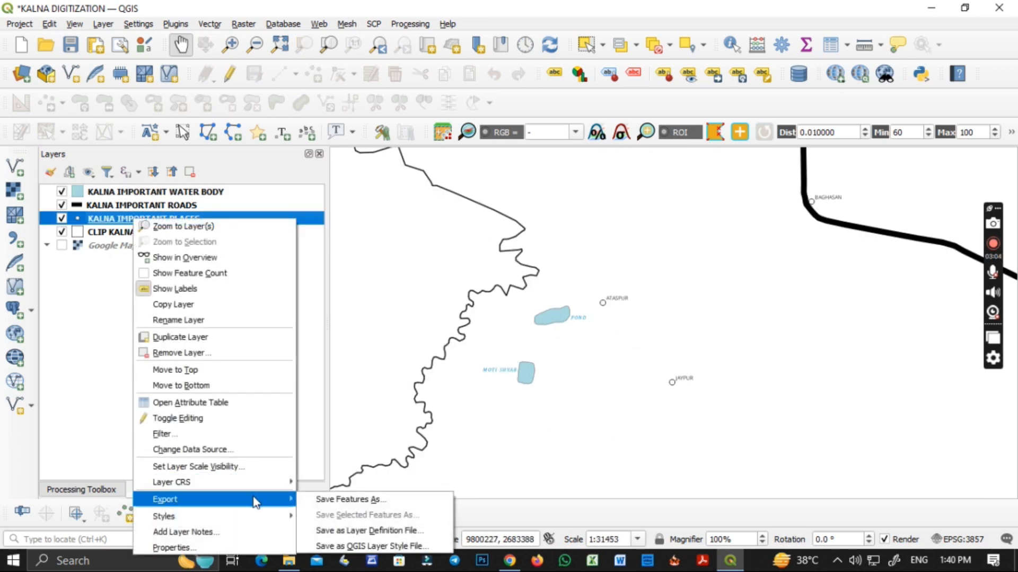
left_click(175, 547)
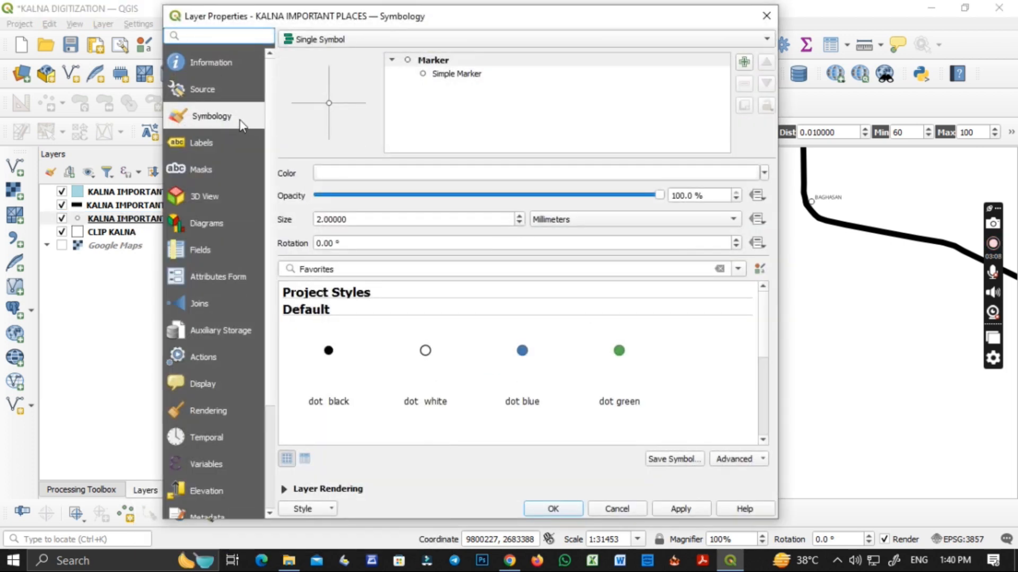
left_click(437, 174)
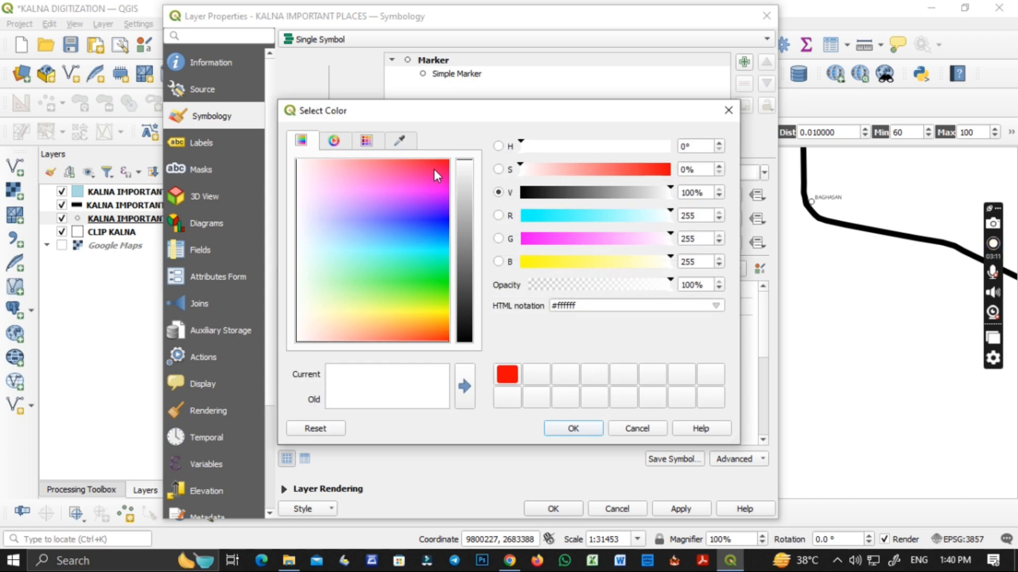
left_click(728, 111)
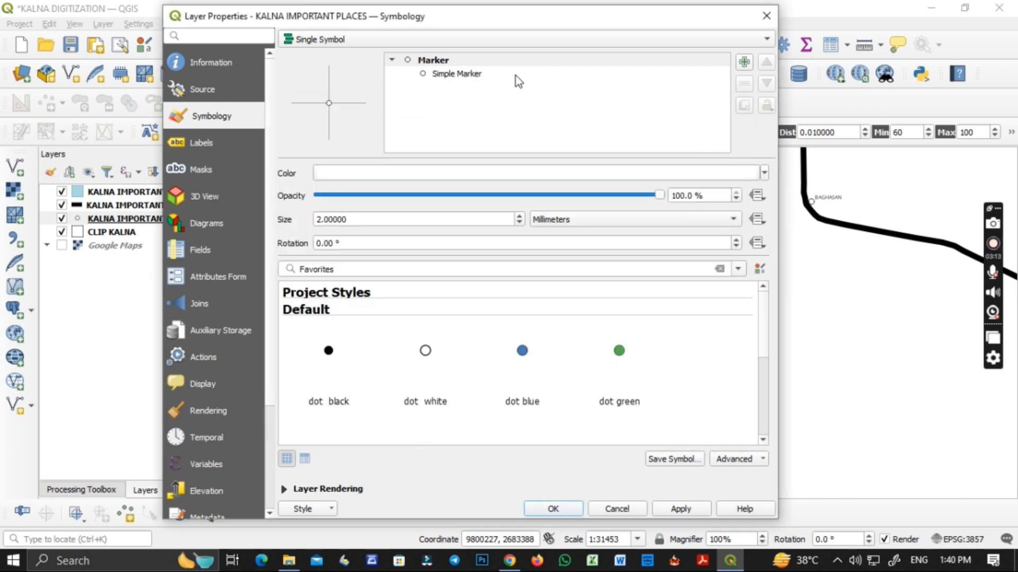
left_click(516, 75)
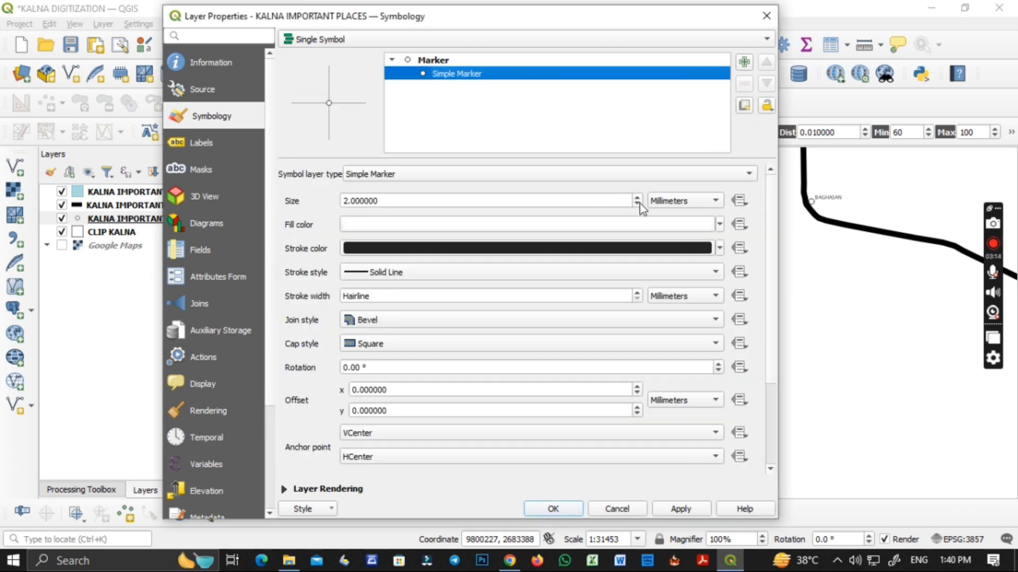
left_click(592, 174)
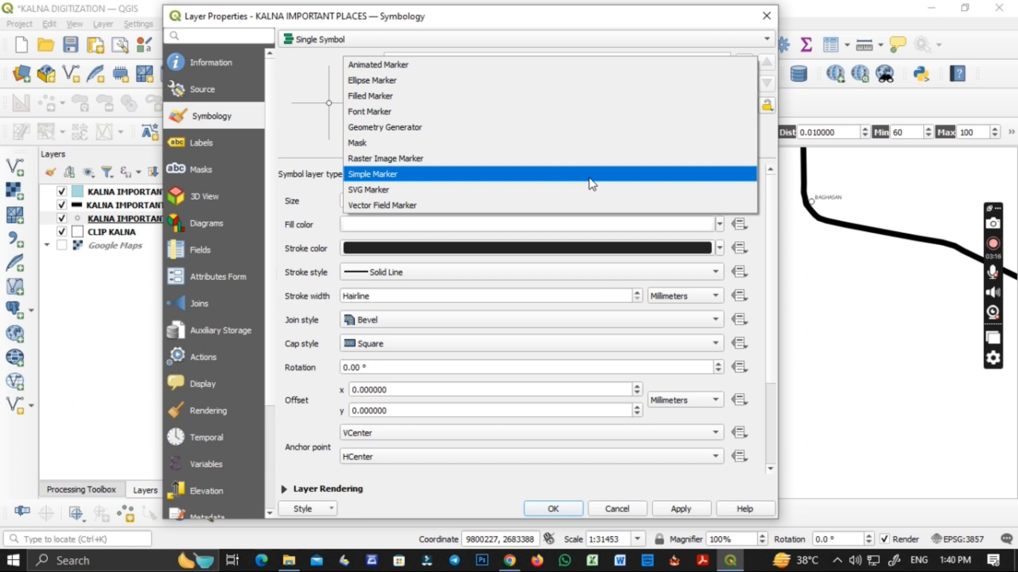
left_click(592, 183)
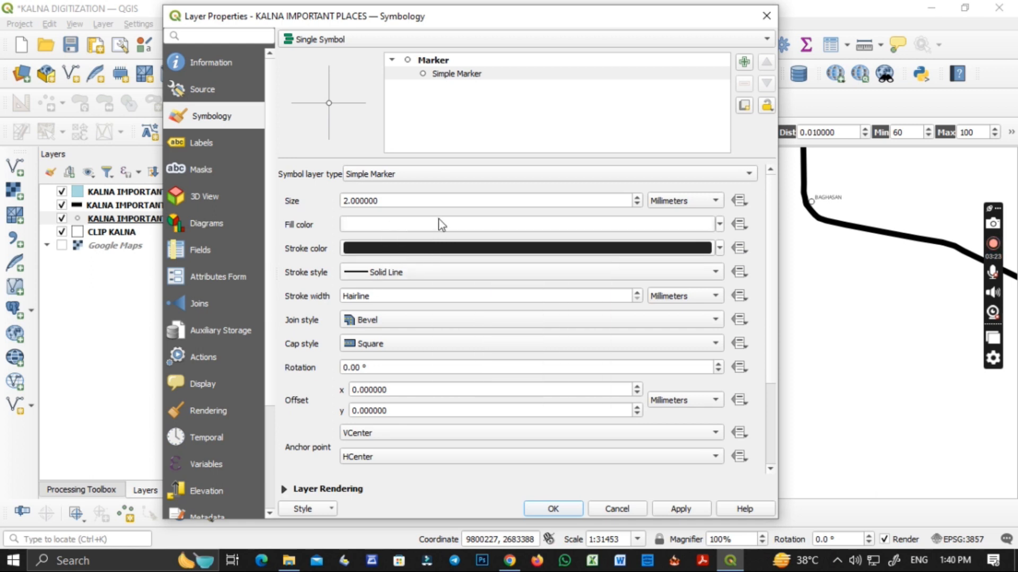
Keep the places marker's fill white, set its stroke color to white and confirm the layer properties
left_click(478, 223)
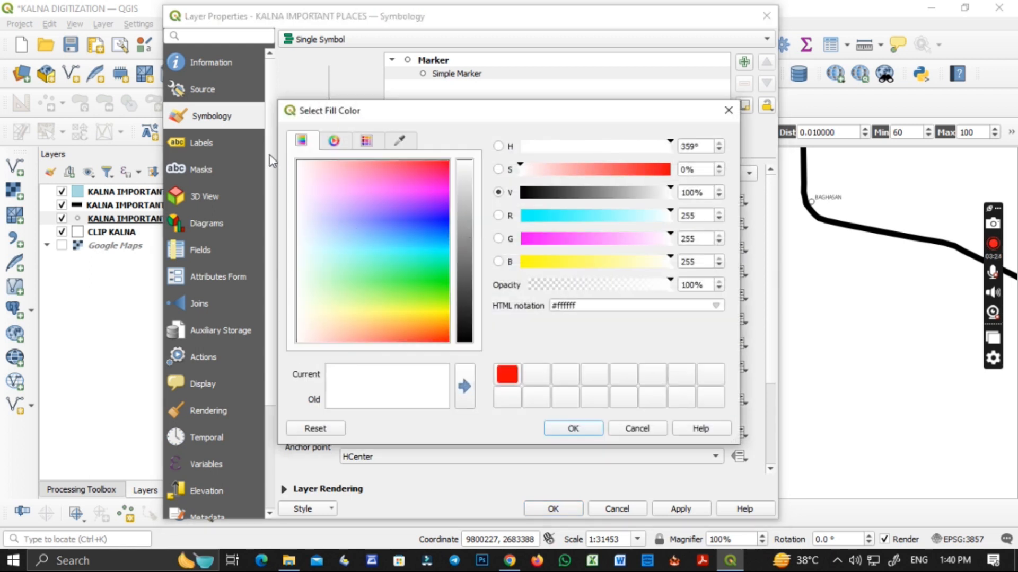
left_click(573, 428)
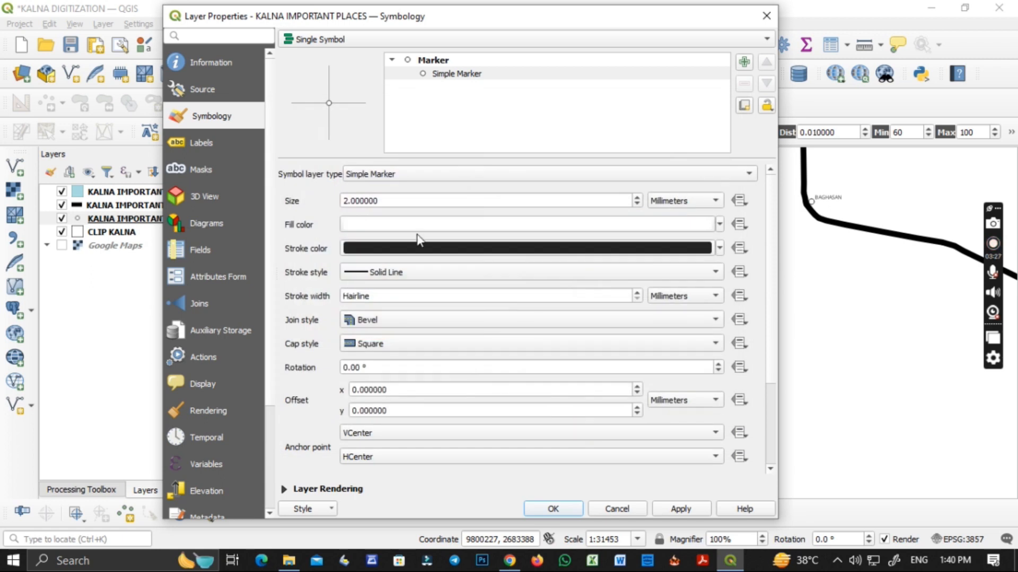
left_click(717, 247)
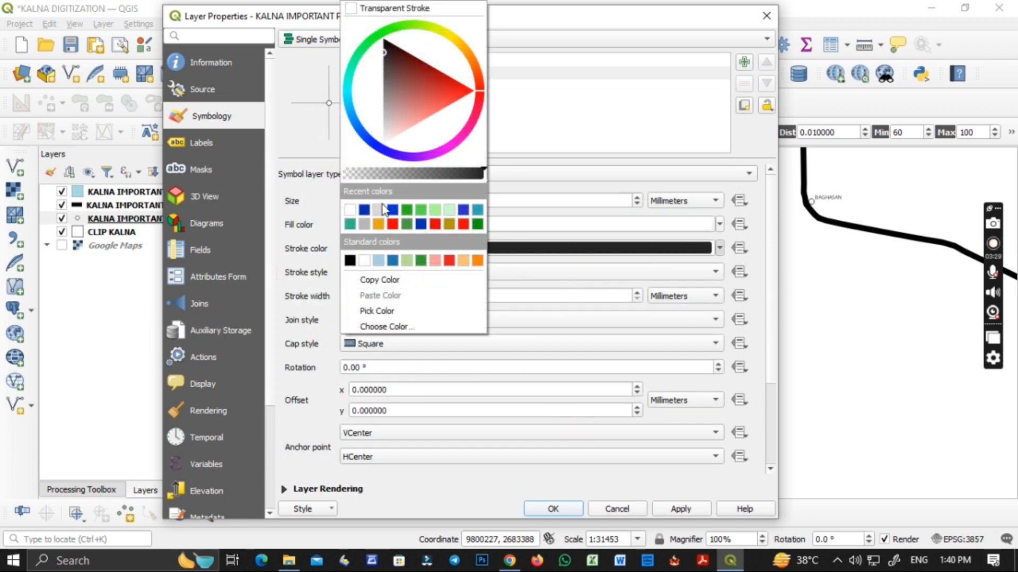
left_click(355, 211)
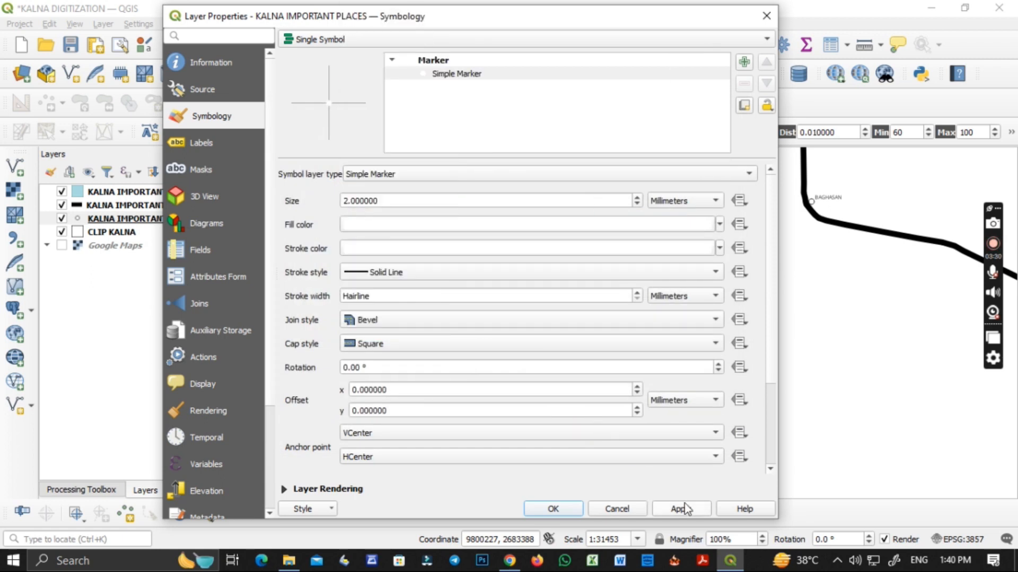
left_click(564, 510)
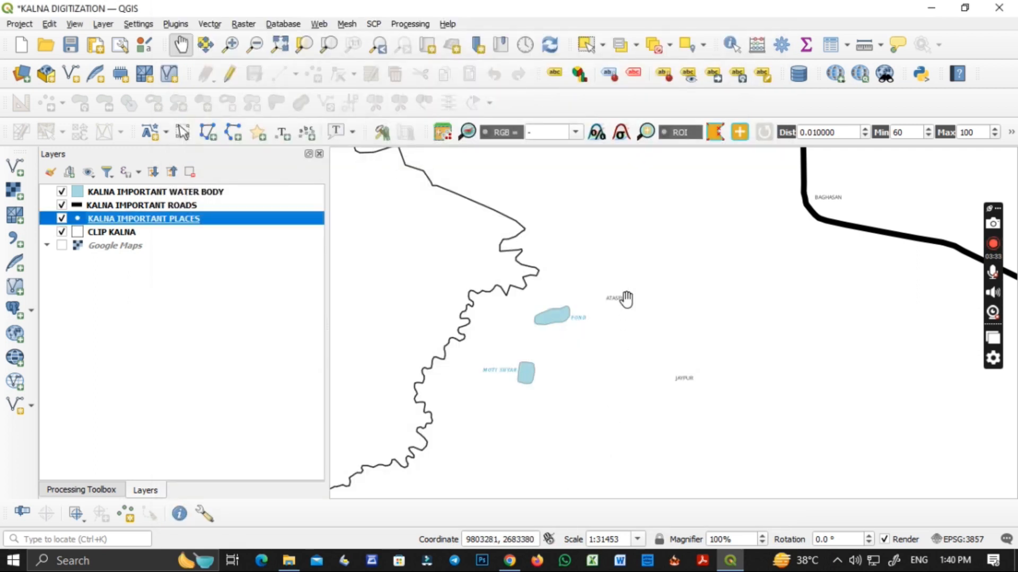
Check the place names and markers across the Kalna boundary at different scales
scroll(625, 297, "up", 1)
scroll(610, 305, "down", 2)
scroll(650, 368, "down", 1)
left_click_drag(673, 407, 612, 404)
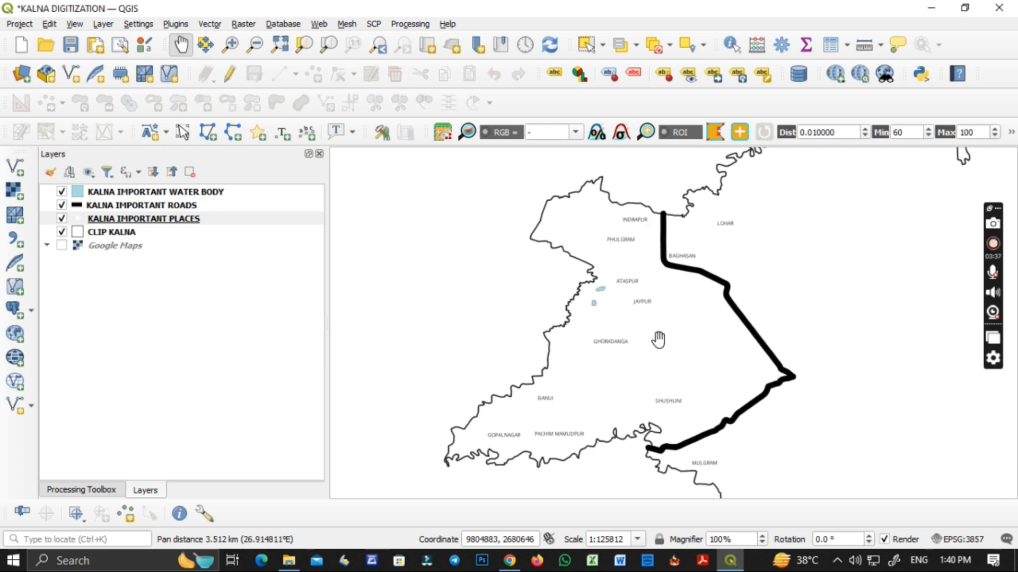
Reopen the important places layer's symbology and examine its marker size and the favorite marker styles
right_click(141, 222)
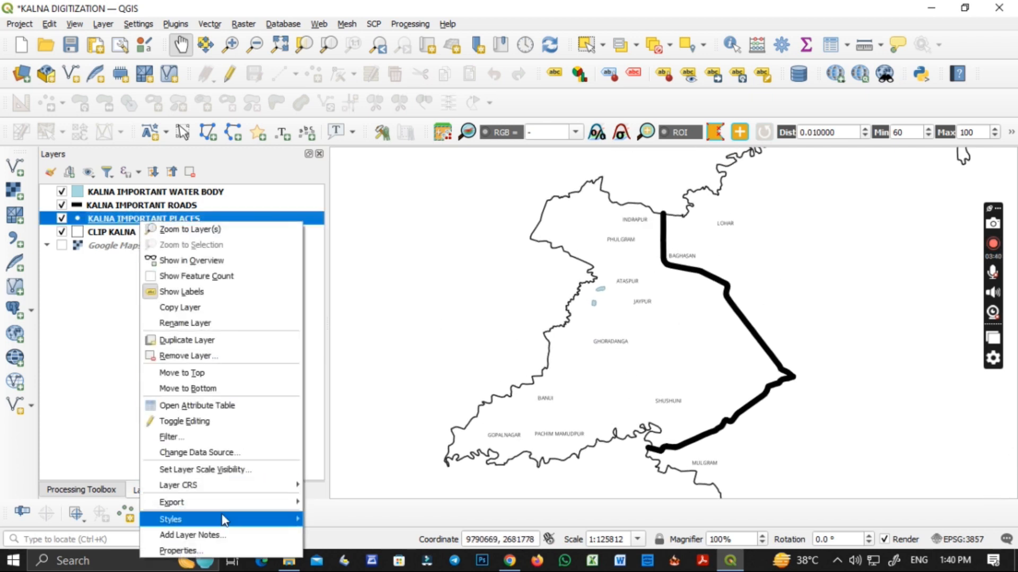
left_click(180, 551)
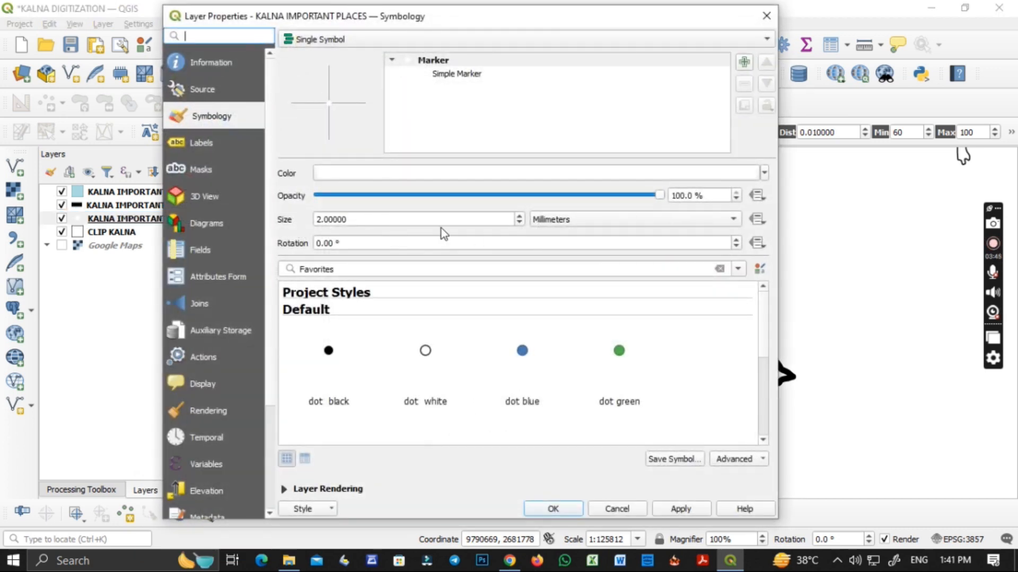
left_click(520, 217)
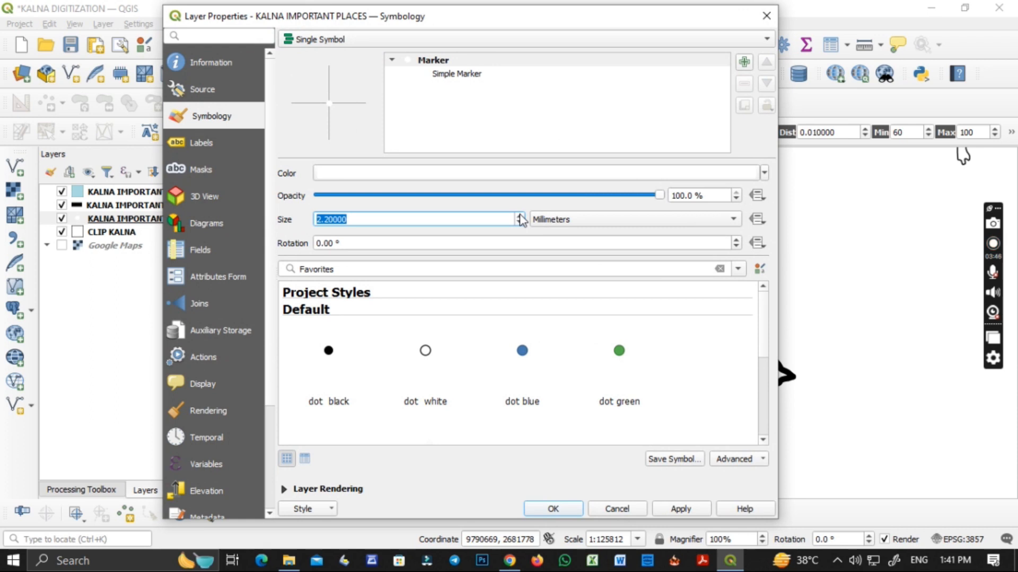
left_click(519, 222)
scroll(502, 379, "down", 5)
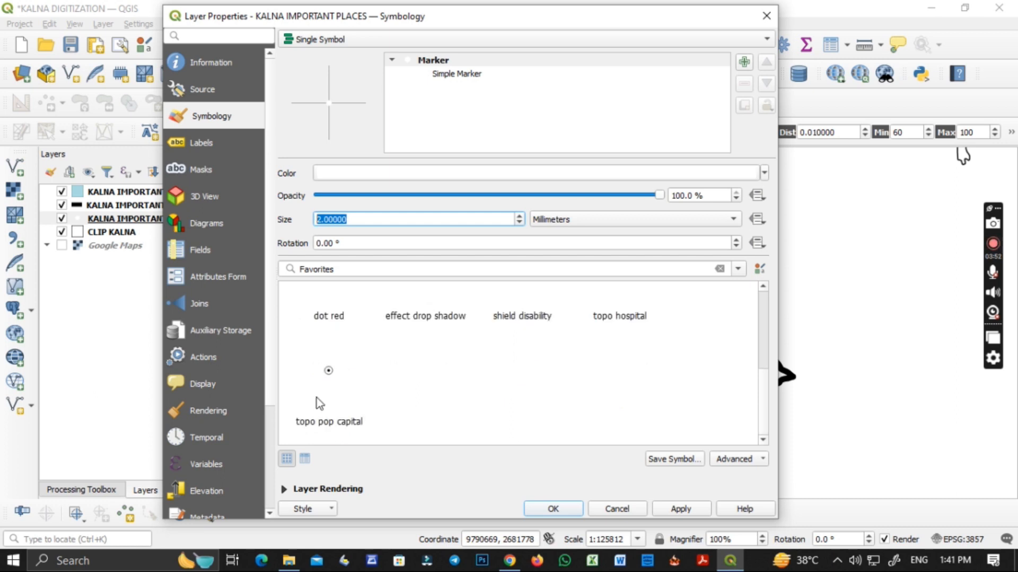
scroll(326, 392, "up", 5)
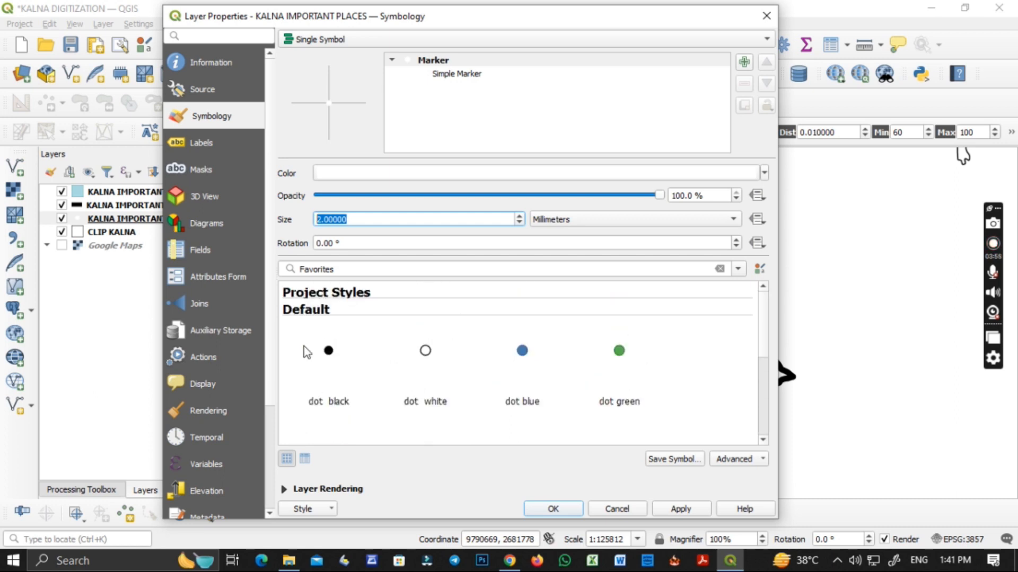
Slightly increase the text size of the important places labels, keeping the type case at No Change, and confirm the properties
left_click(219, 148)
left_click(521, 200)
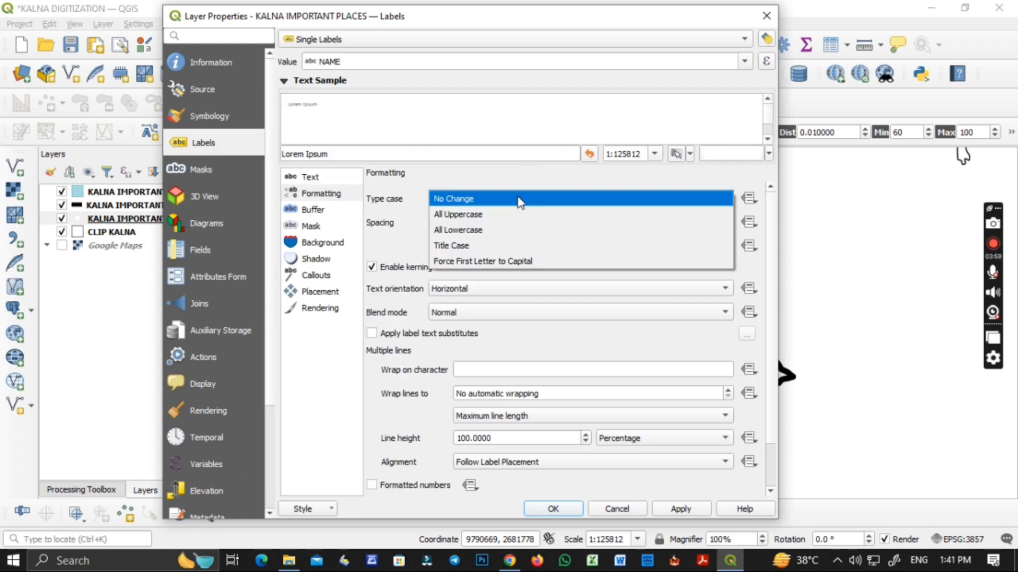
left_click(520, 200)
left_click(329, 177)
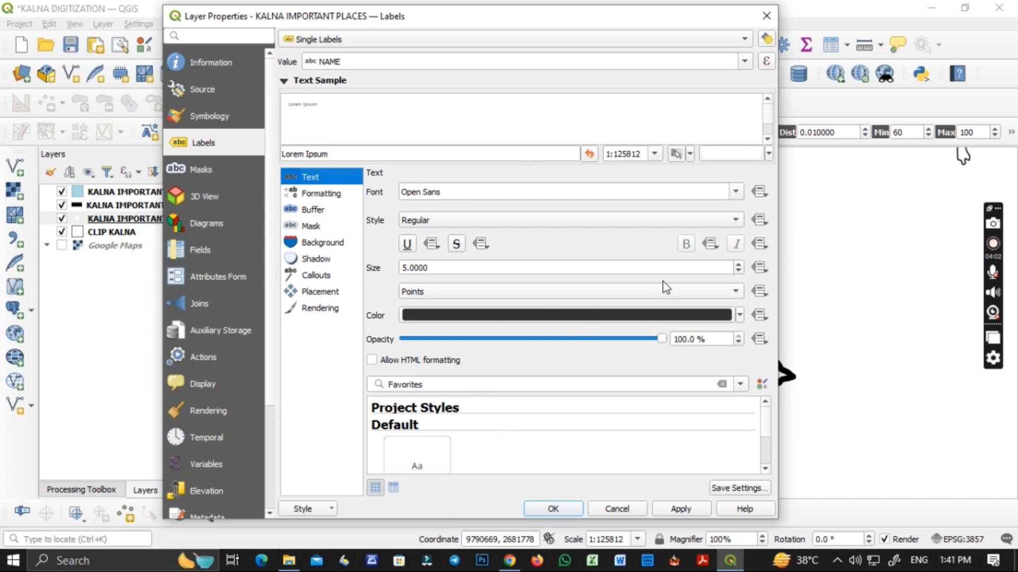
left_click(739, 269)
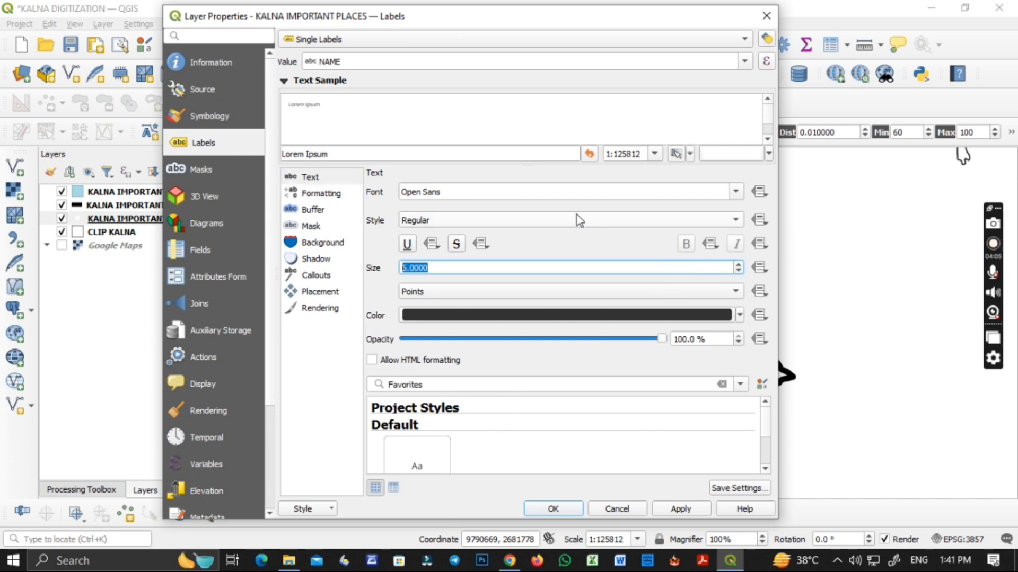
left_click(484, 178)
scroll(507, 448, "down", 2)
scroll(487, 451, "up", 2)
left_click(551, 509)
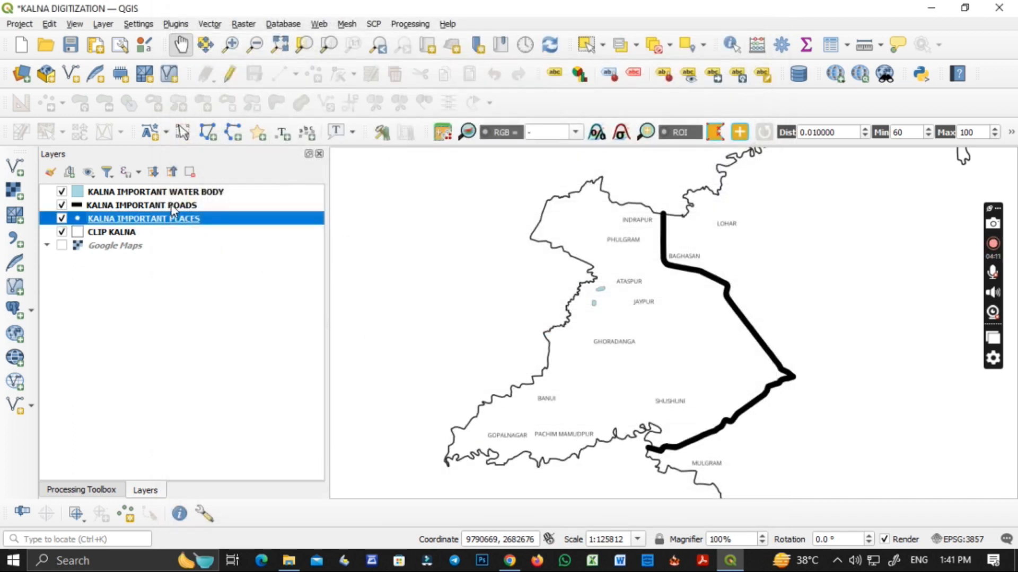
Apply the "simple blue line" favorite style to the important roads layer's symbology
right_click(170, 206)
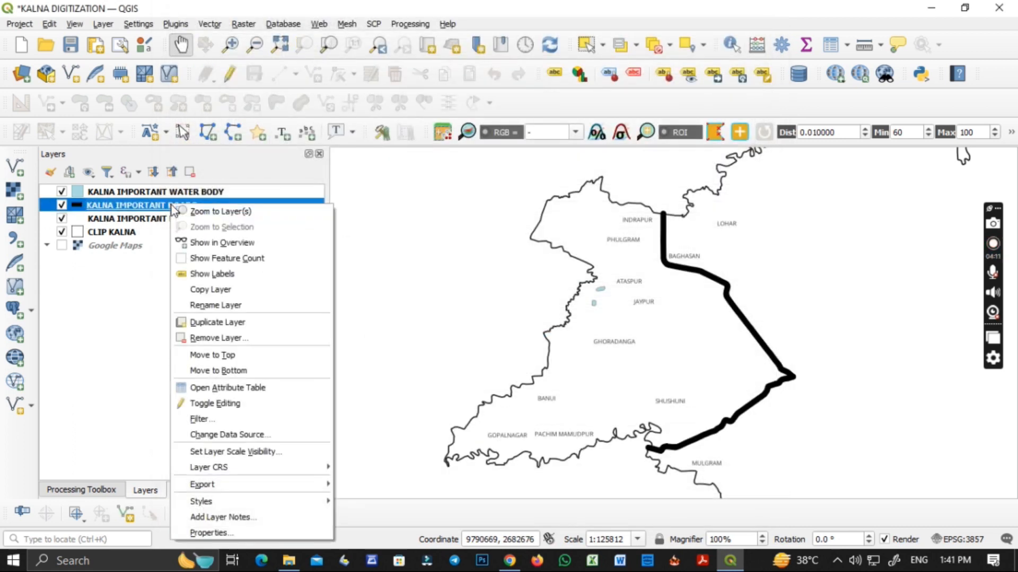
left_click(212, 532)
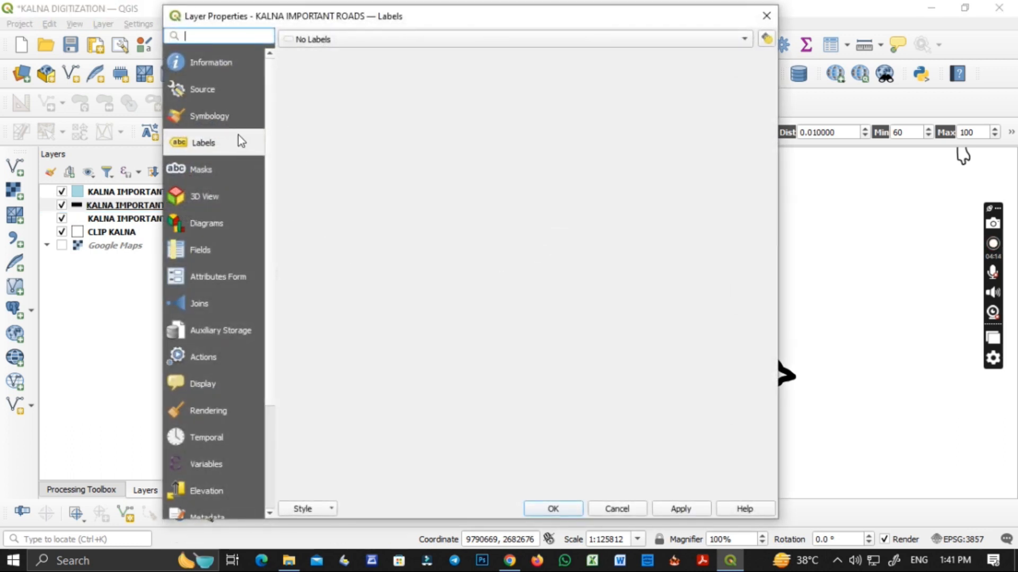
left_click(225, 124)
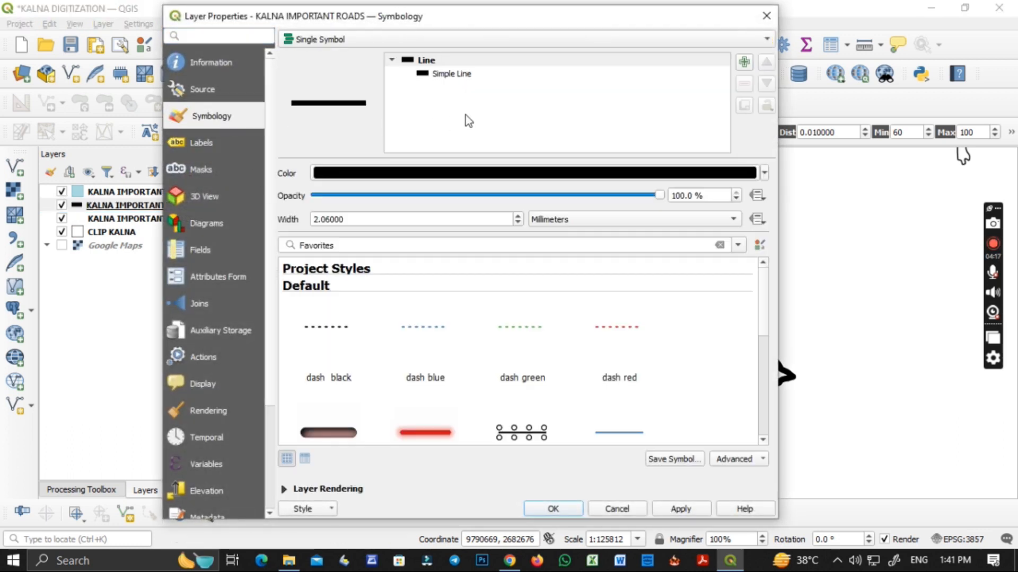
scroll(488, 352, "down", 2)
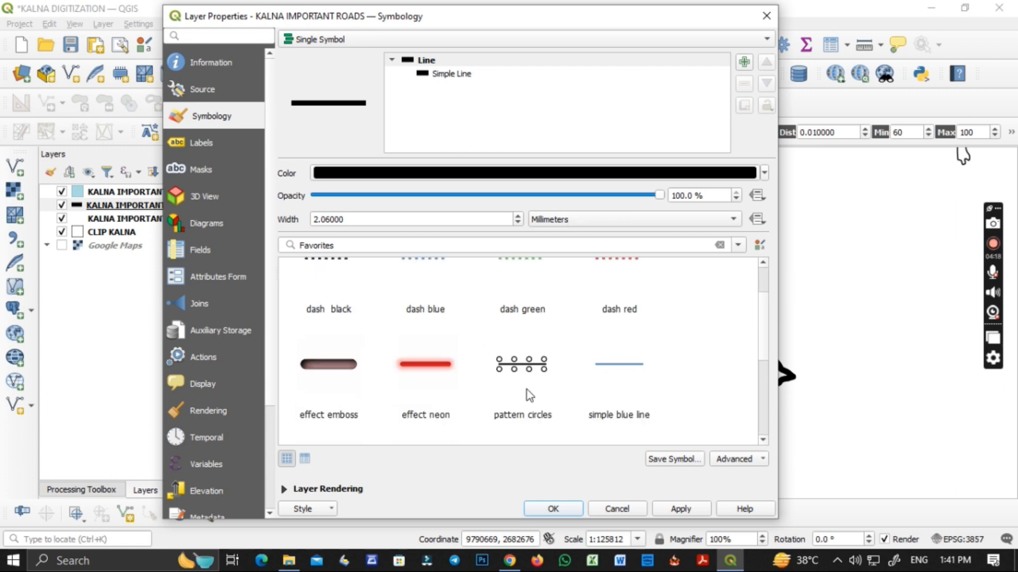
left_click(618, 366)
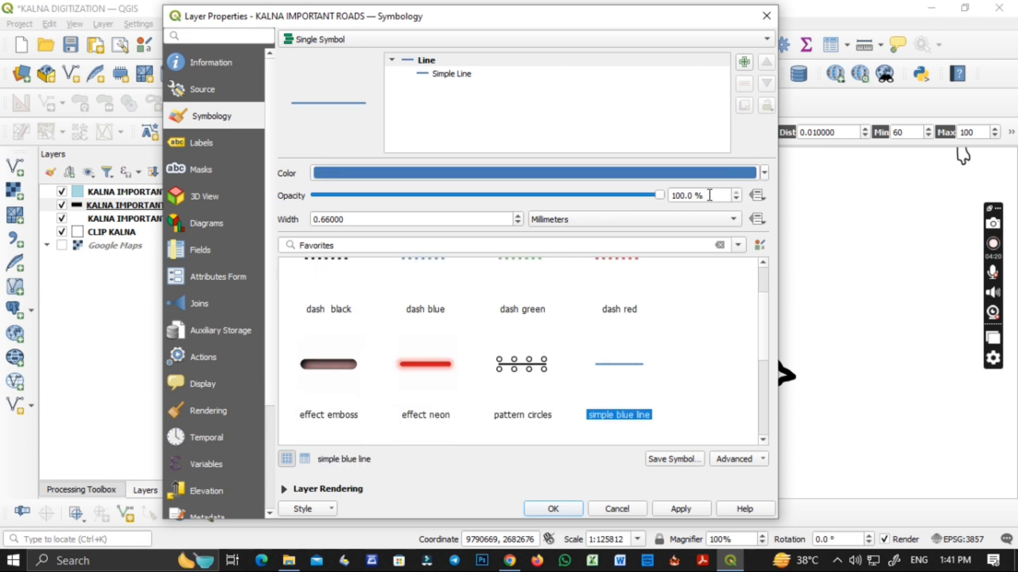
Set the roads line color to black and confirm the layer properties
left_click(764, 173)
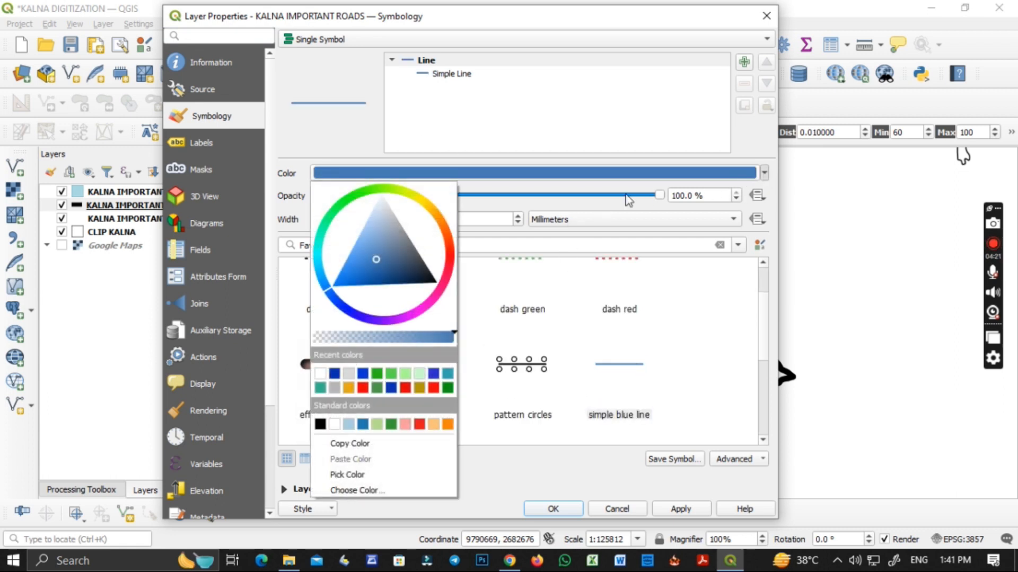
left_click(320, 424)
left_click(676, 511)
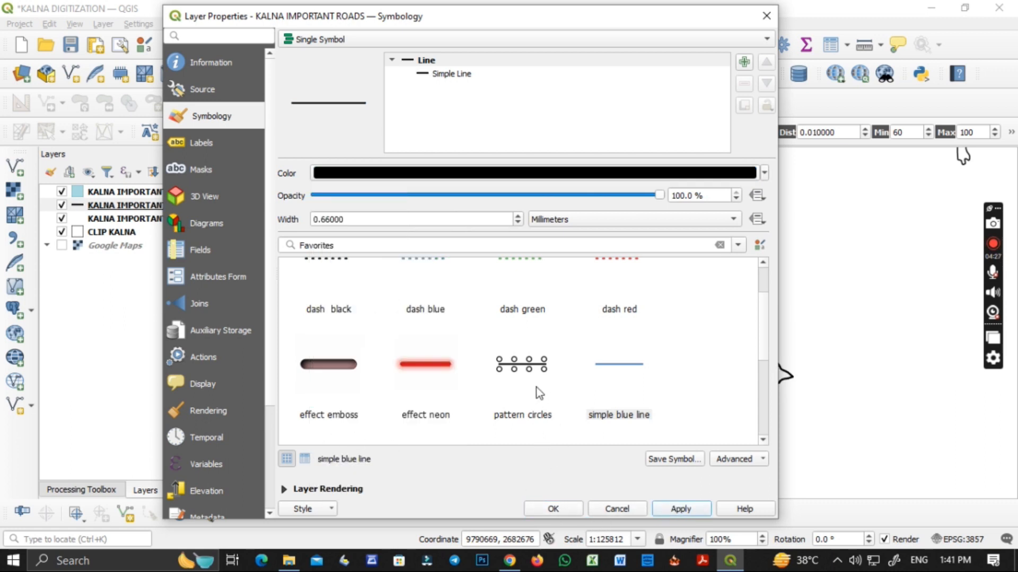
scroll(539, 393, "down", 3)
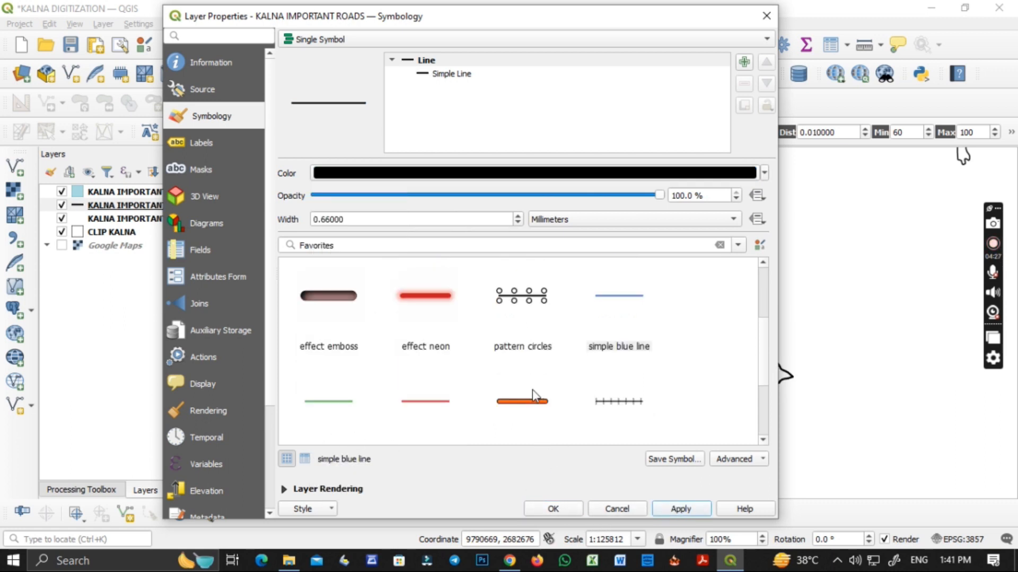
left_click(551, 509)
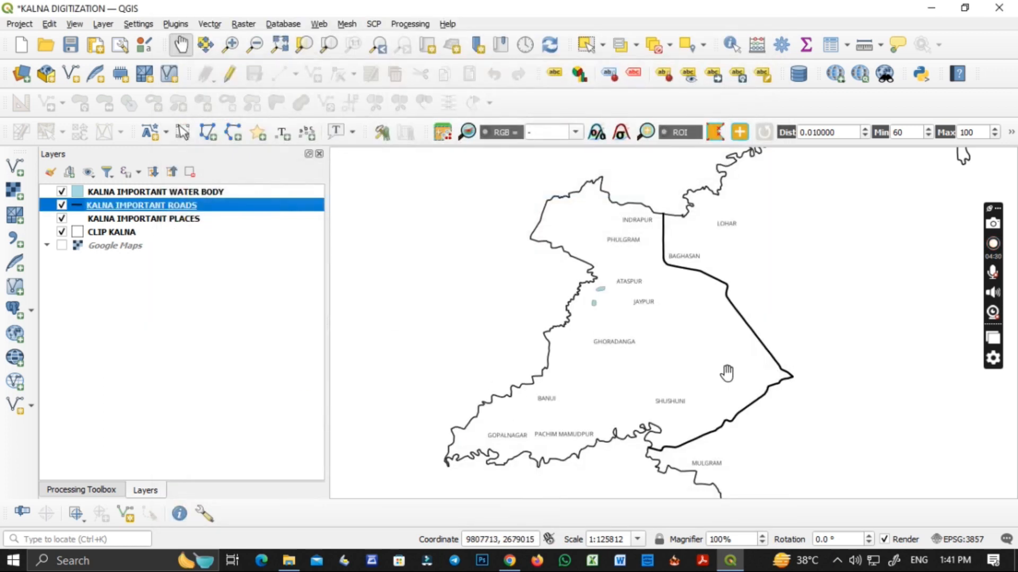
Check the restyled road against the place names and Kalna boundary at different scales
scroll(787, 367, "up", 1)
scroll(787, 367, "up", 2)
scroll(705, 390, "down", 4)
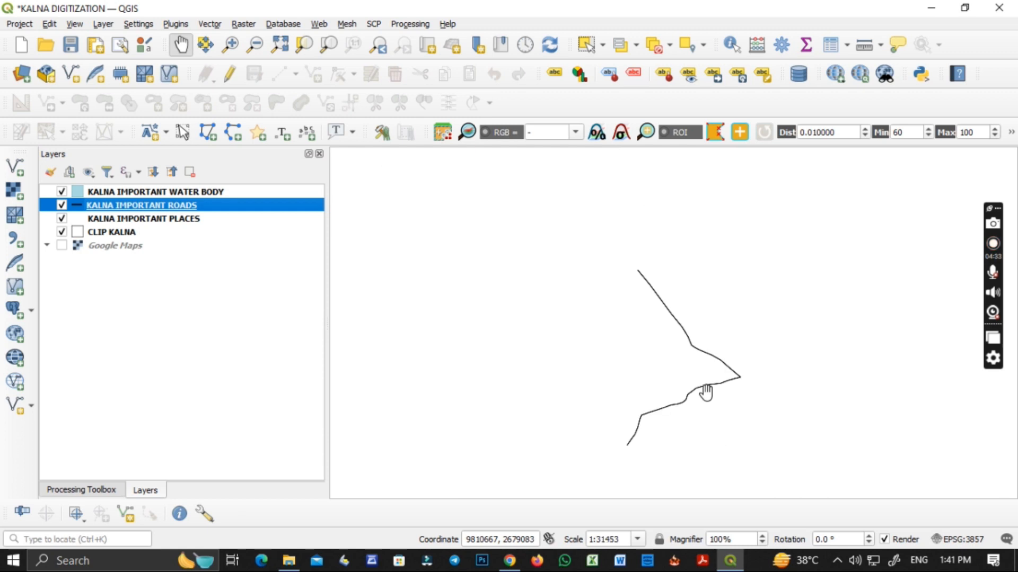
scroll(649, 387, "up", 1)
left_click_drag(665, 388, 695, 328)
scroll(643, 380, "down", 1)
left_click_drag(767, 362, 583, 344)
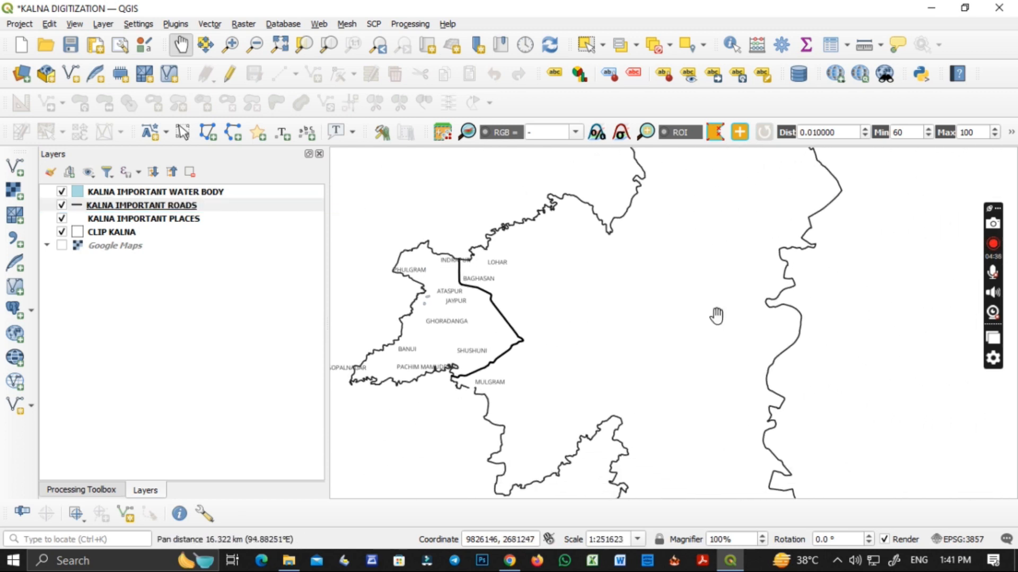
scroll(701, 336, "down", 1)
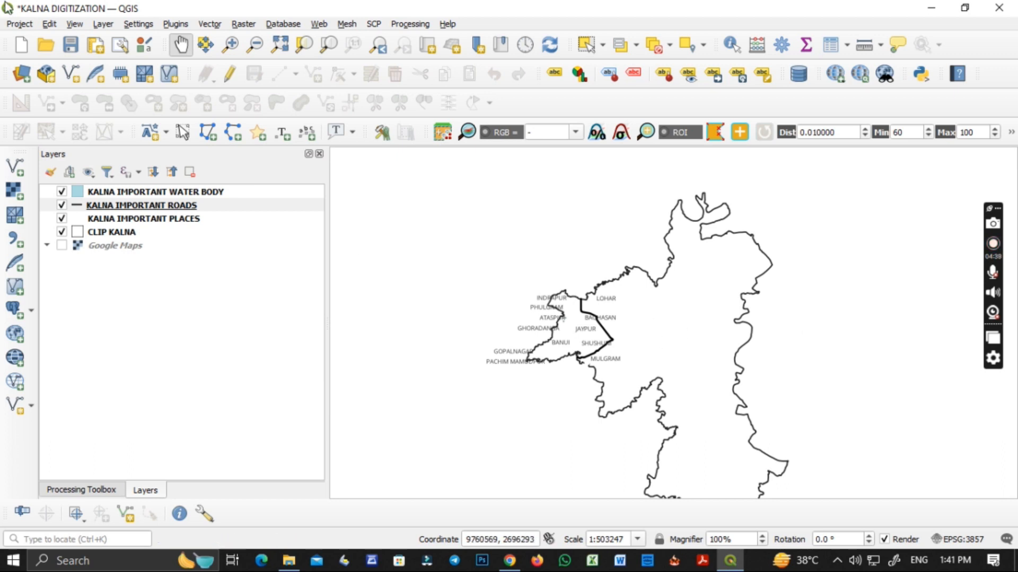
Save the project as KALNA DIGITIZATION in the PRITOM folder, replacing the existing file
left_click(21, 26)
left_click(50, 153)
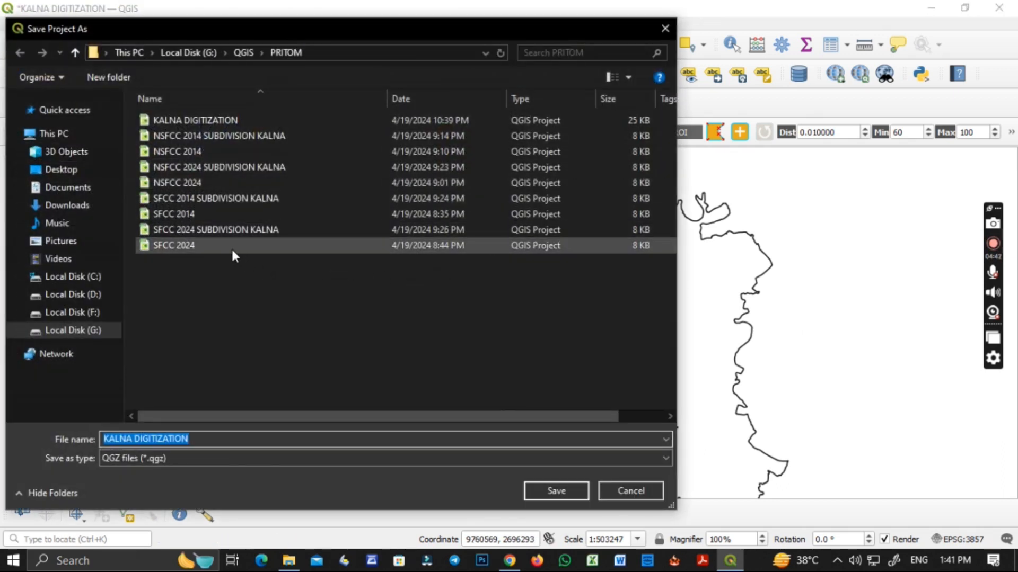
left_click(215, 122)
left_click(270, 440)
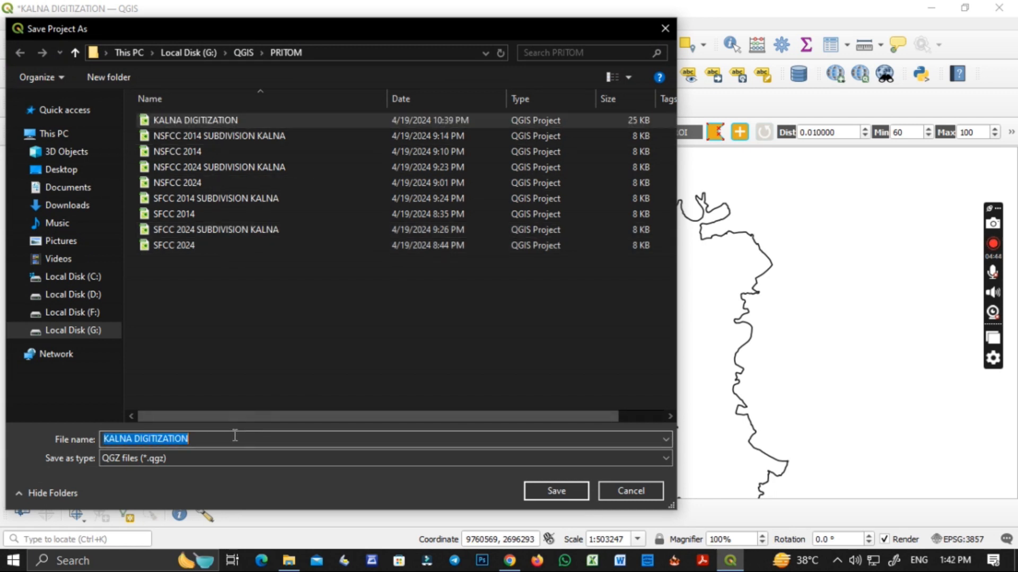
left_click(543, 492)
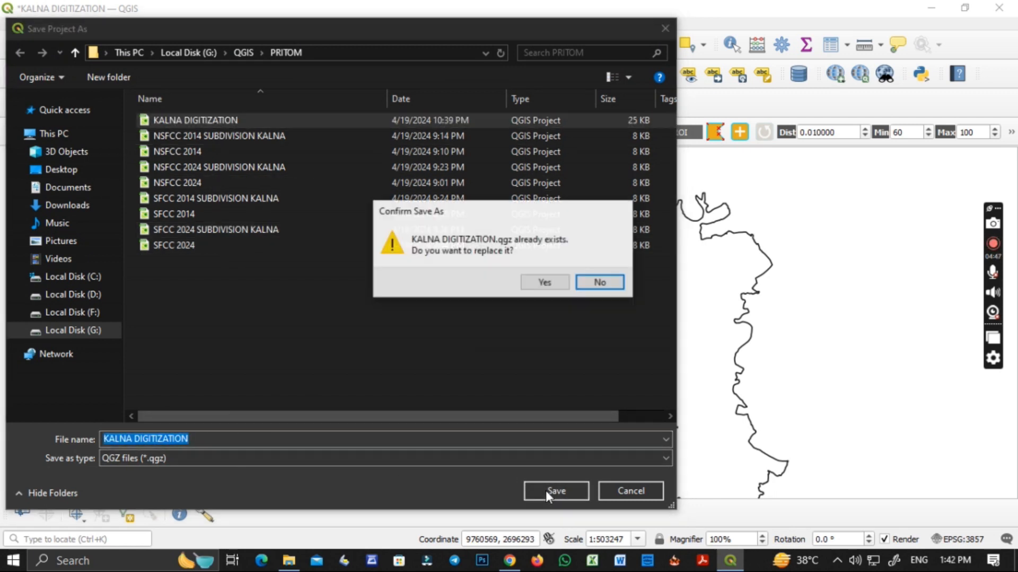
left_click(543, 281)
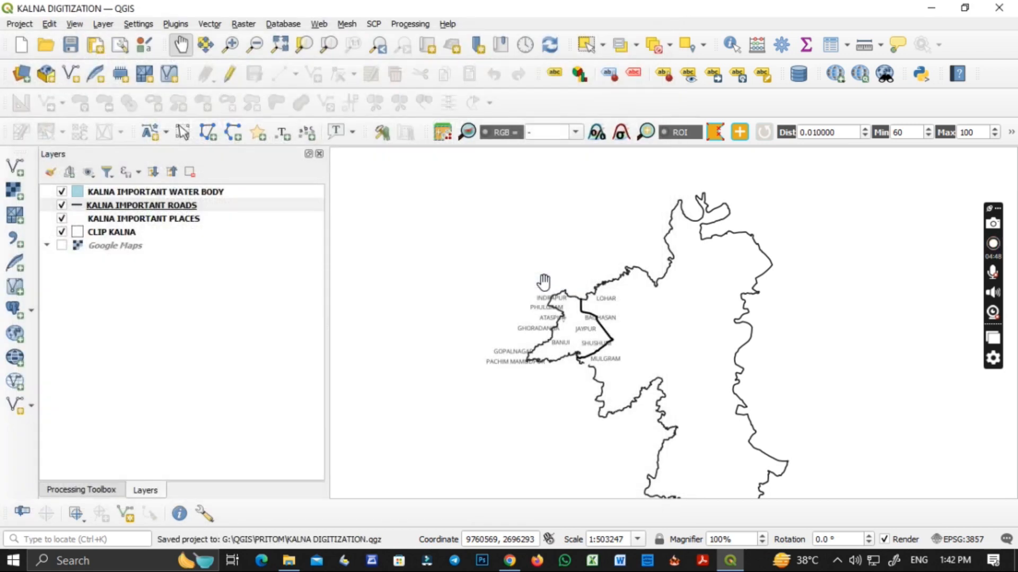
Start a new empty project, reopen the saved KALNA DIGITIZATION project and decline the Google Earth Engine authentication
left_click(20, 45)
left_click(44, 47)
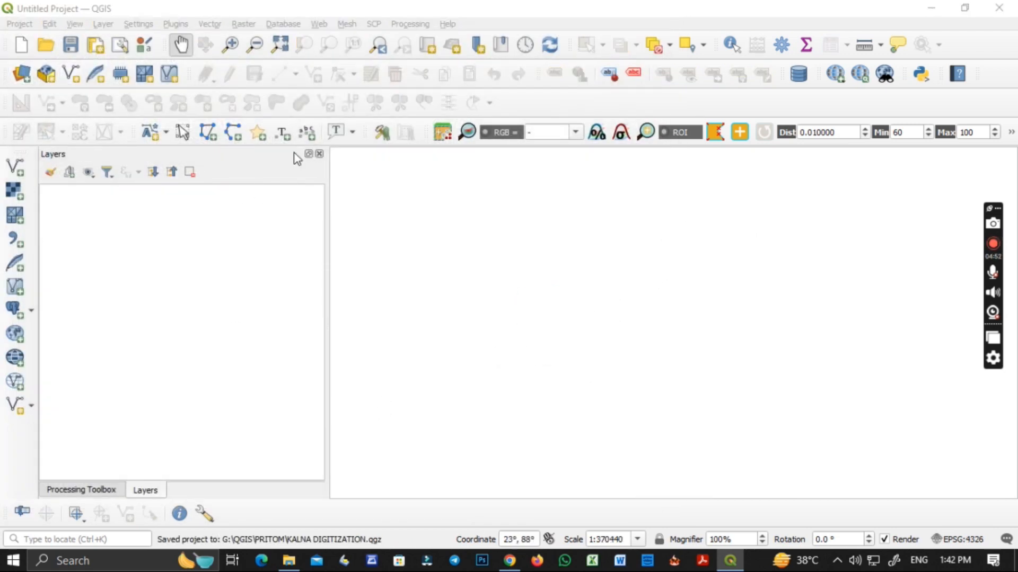
left_click(199, 125)
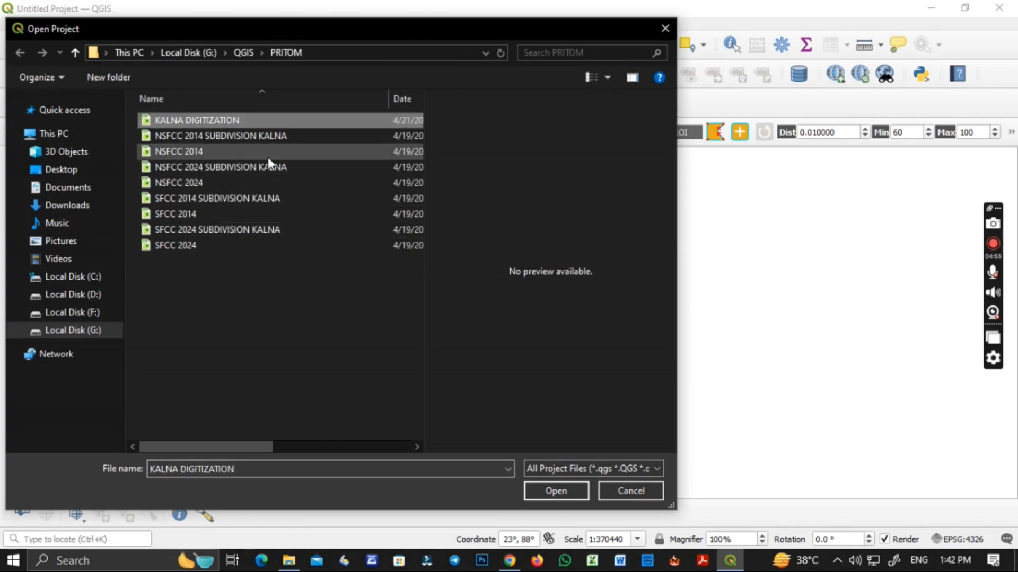
left_click(554, 491)
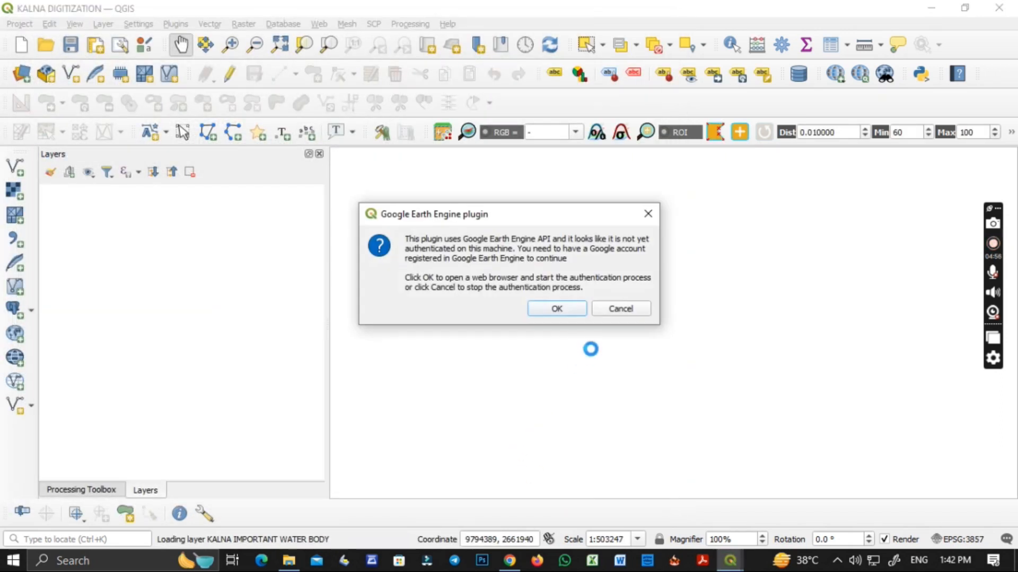
left_click(618, 309)
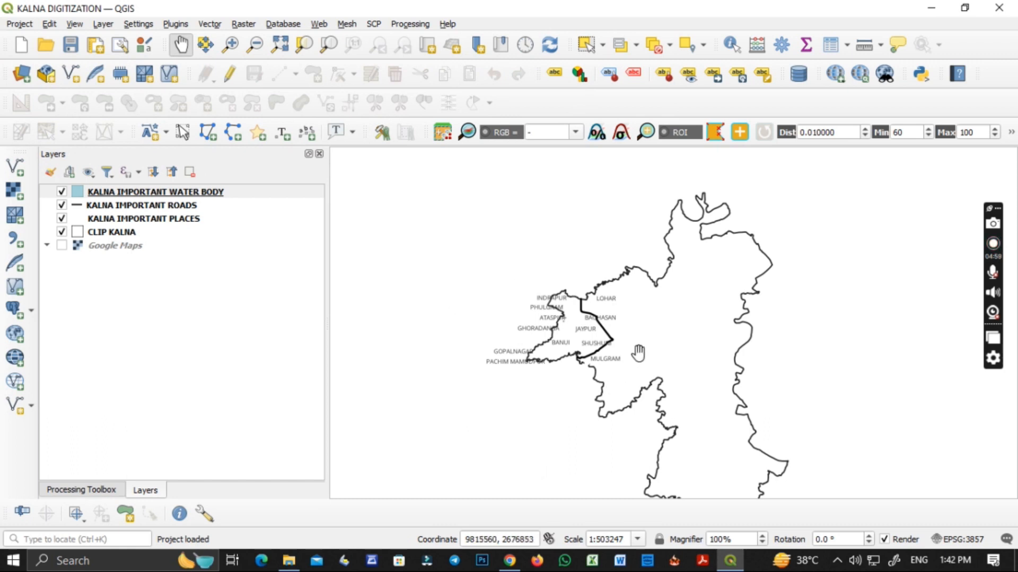